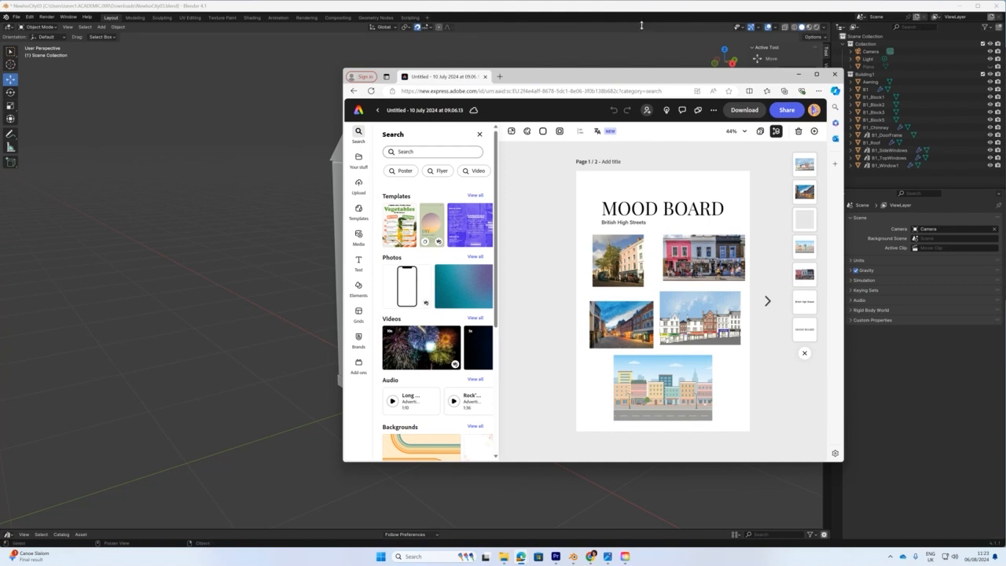
Move the British High Streets mood board and isometric render windows off-screen to reveal Blender.
{"action": "left_click_drag", "start_coordinate": [636, 76], "coordinate": [469, 57]}
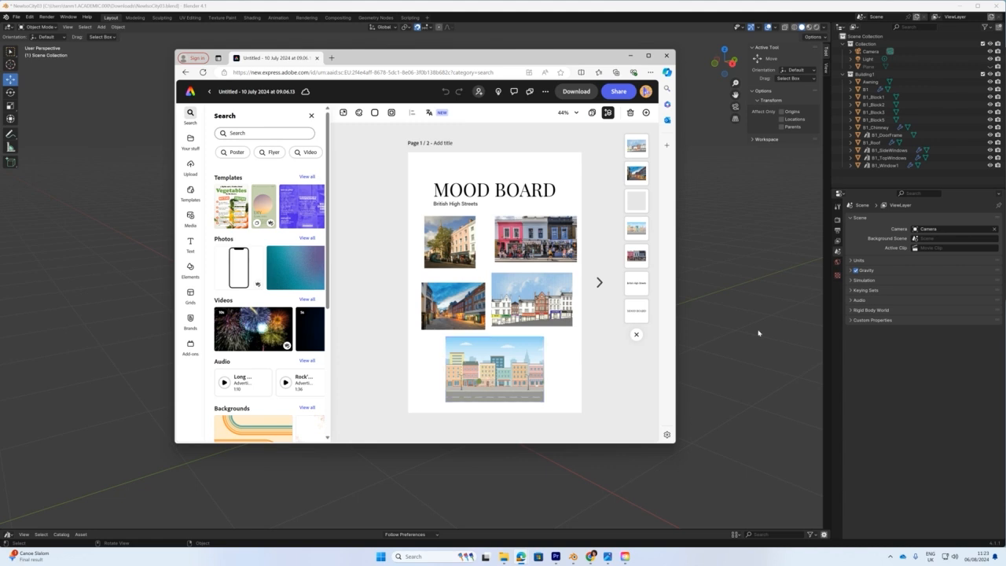
{"action": "left_click_drag", "start_coordinate": [1005, 55], "coordinate": [883, 89]}
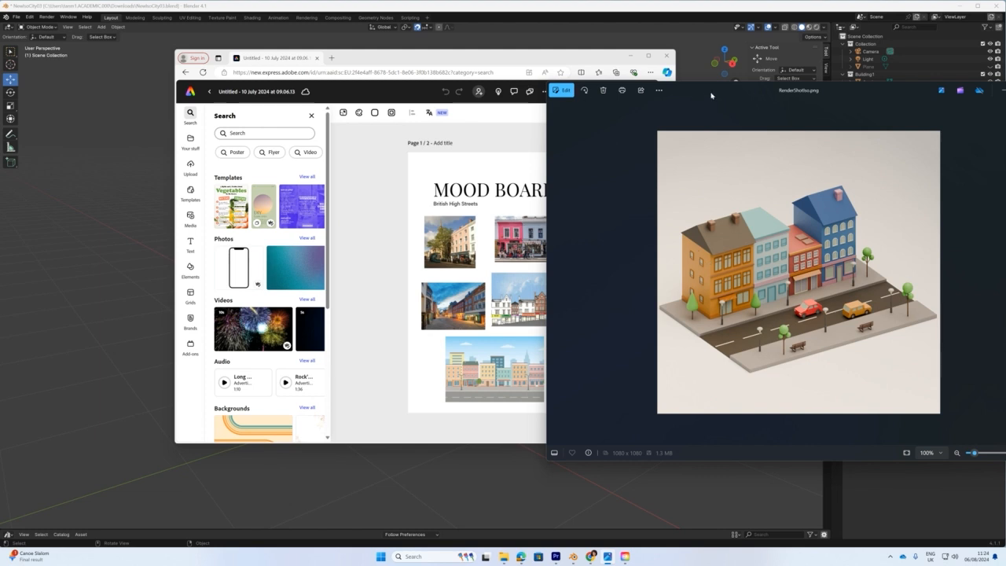
{"action": "left_click_drag", "start_coordinate": [712, 95], "coordinate": [1005, 114]}
{"action": "left_click_drag", "start_coordinate": [501, 60], "coordinate": [1005, 151]}
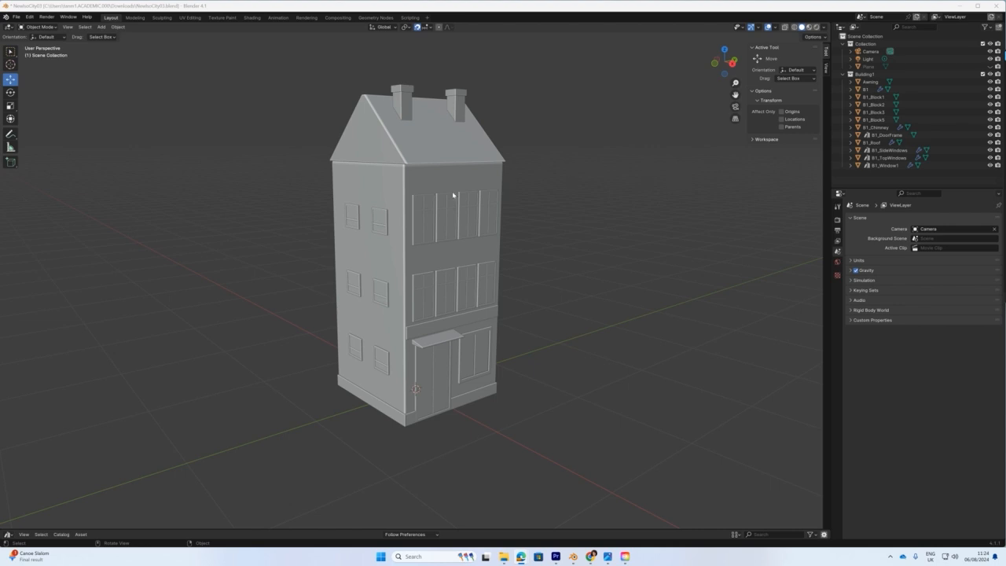
Select B1, enter Edit Mode with X-ray on, and select the top face of the body.
{"action": "left_click", "coordinate": [440, 187]}
{"action": "middle_click_drag", "start_coordinate": [446, 288], "coordinate": [420, 292]}
{"action": "middle_click_drag", "start_coordinate": [235, 157], "coordinate": [296, 155]}
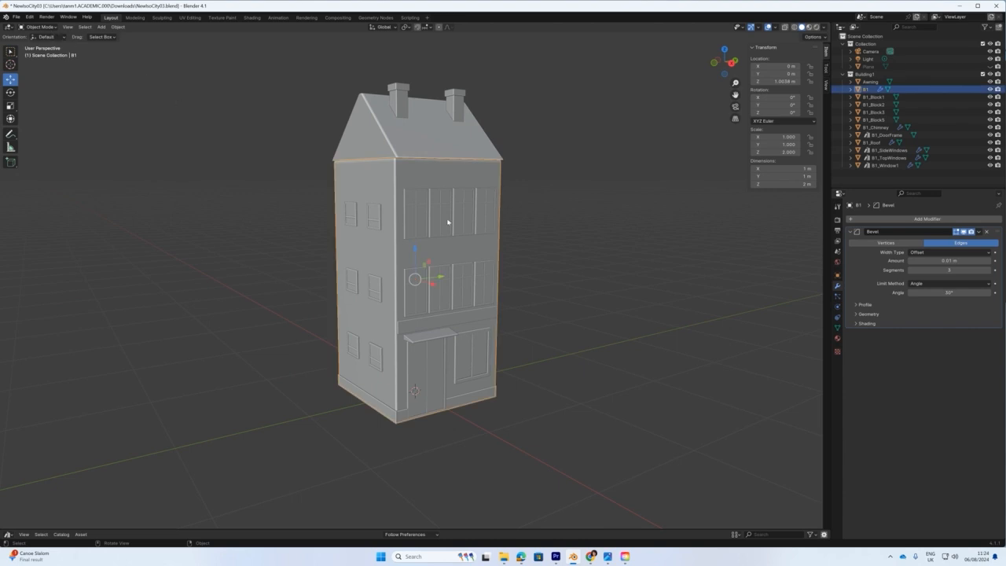
{"action": "middle_click_drag", "start_coordinate": [474, 233], "coordinate": [478, 302], "text": "shift"}
{"action": "left_click", "coordinate": [40, 26]}
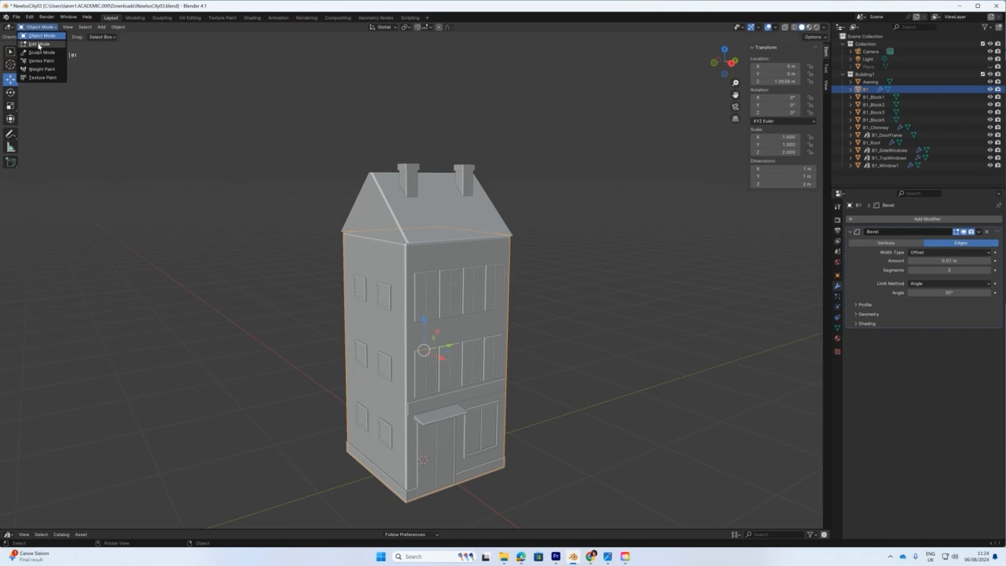
{"action": "left_click", "coordinate": [40, 45]}
{"action": "middle_click_drag", "start_coordinate": [400, 259], "coordinate": [382, 278]}
{"action": "left_click", "coordinate": [784, 26]}
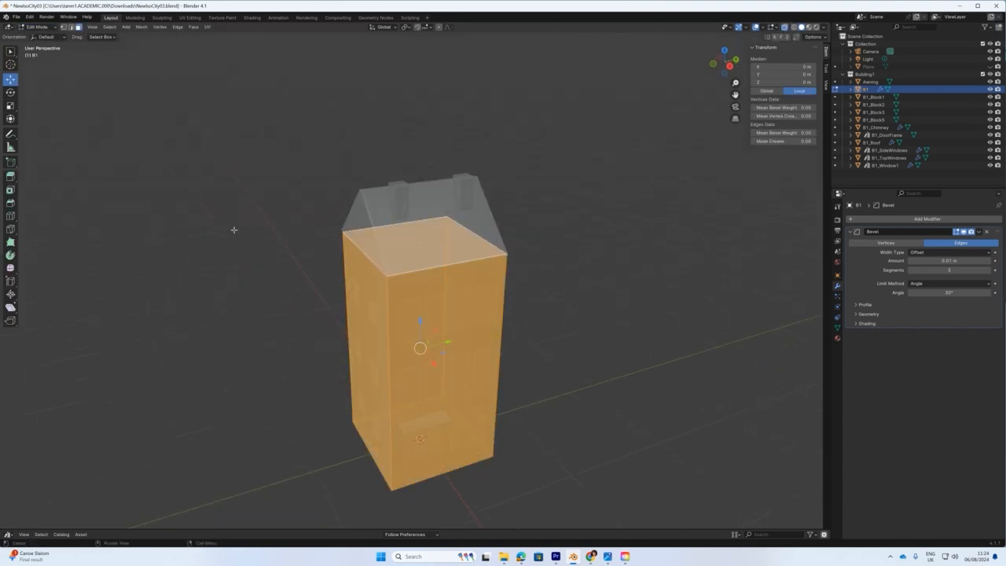
{"action": "left_click", "coordinate": [206, 237]}
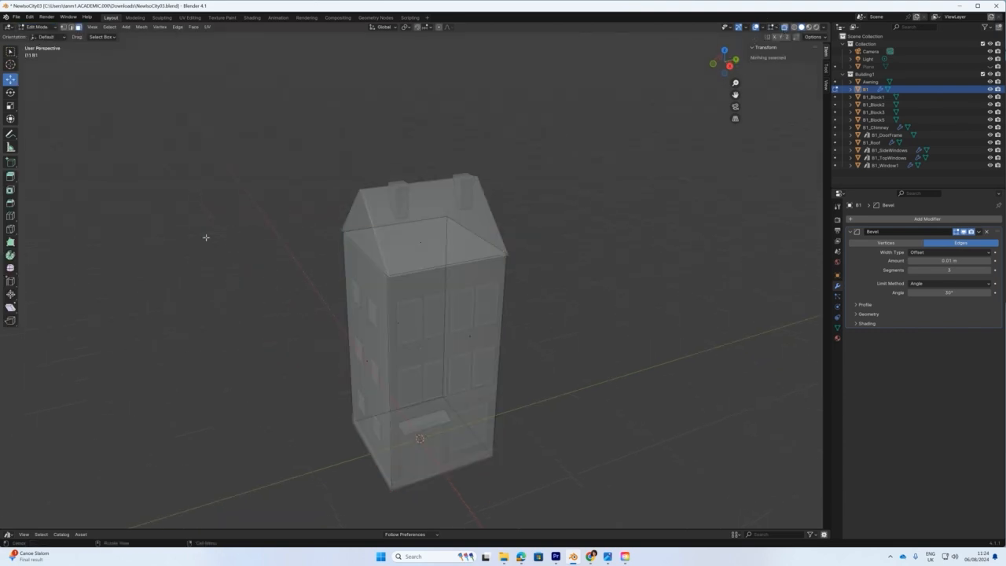
{"action": "left_click", "coordinate": [421, 242]}
Lower the top face about 0.1 m on Z in front view, then return to Object Mode.
{"action": "key", "text": "KP_1"}
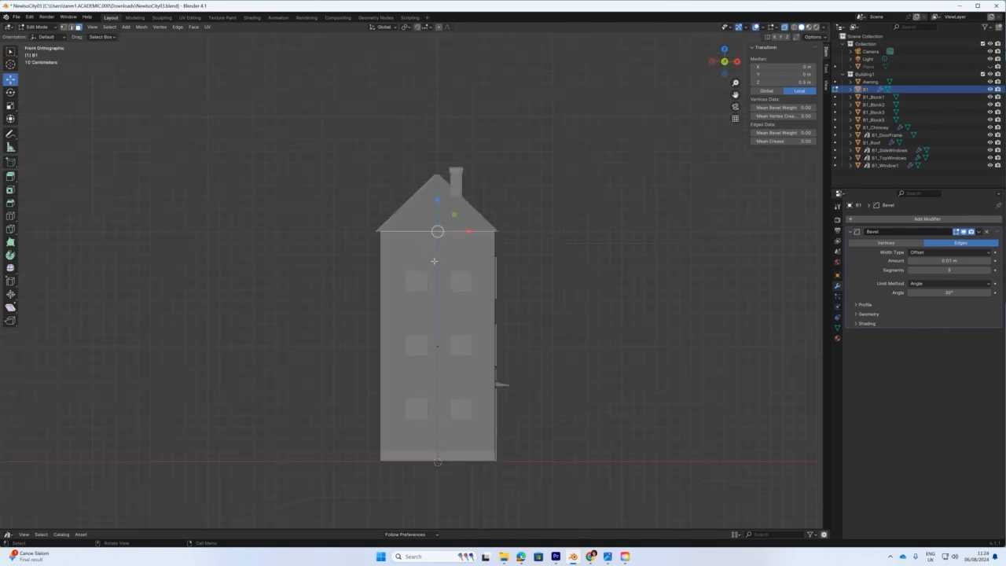
{"action": "scroll", "coordinate": [459, 221], "scroll_direction": "up", "scroll_amount": 3}
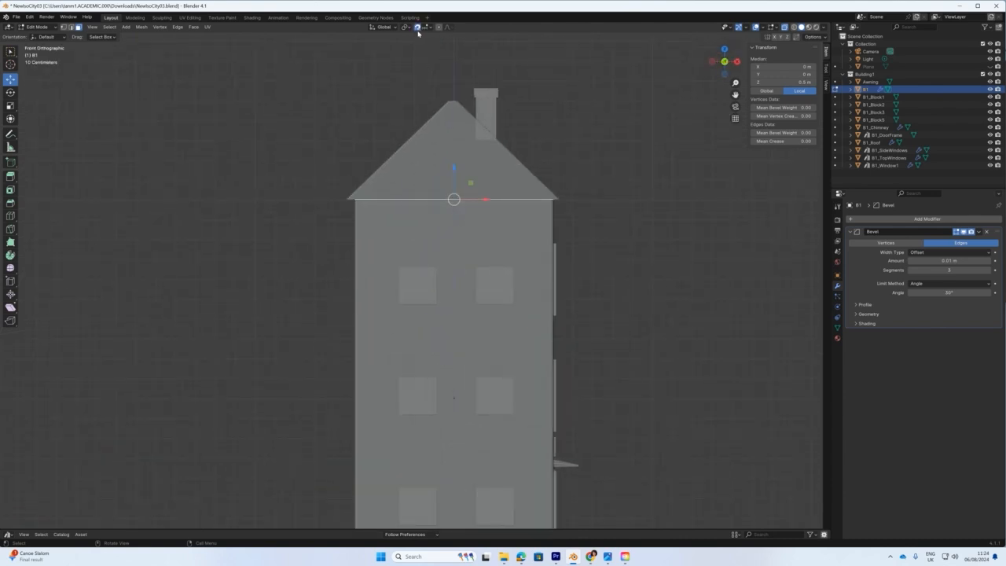
{"action": "left_click_drag", "start_coordinate": [453, 165], "coordinate": [451, 186]}
{"action": "middle_click_drag", "start_coordinate": [538, 258], "coordinate": [466, 261]}
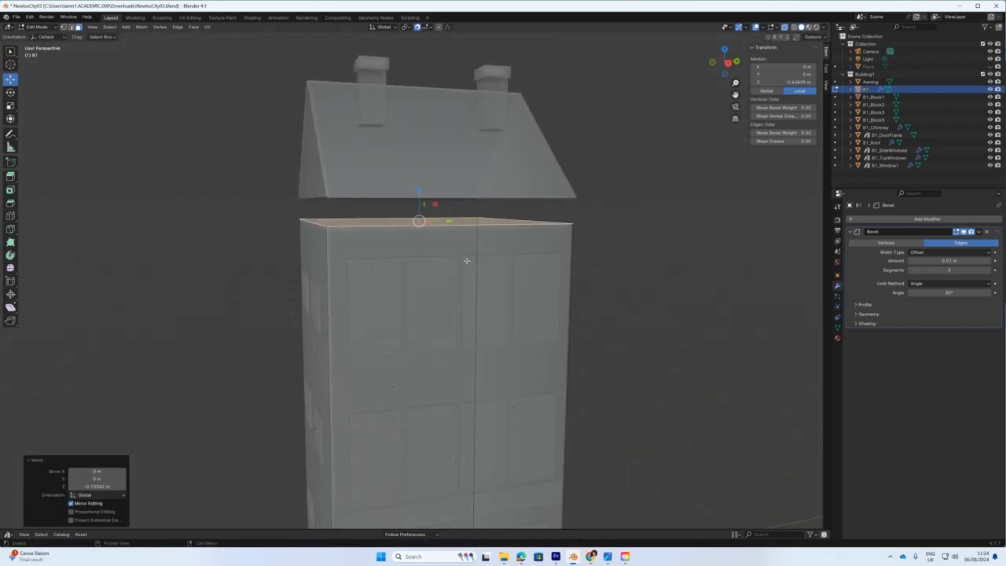
{"action": "left_click", "coordinate": [37, 27]}
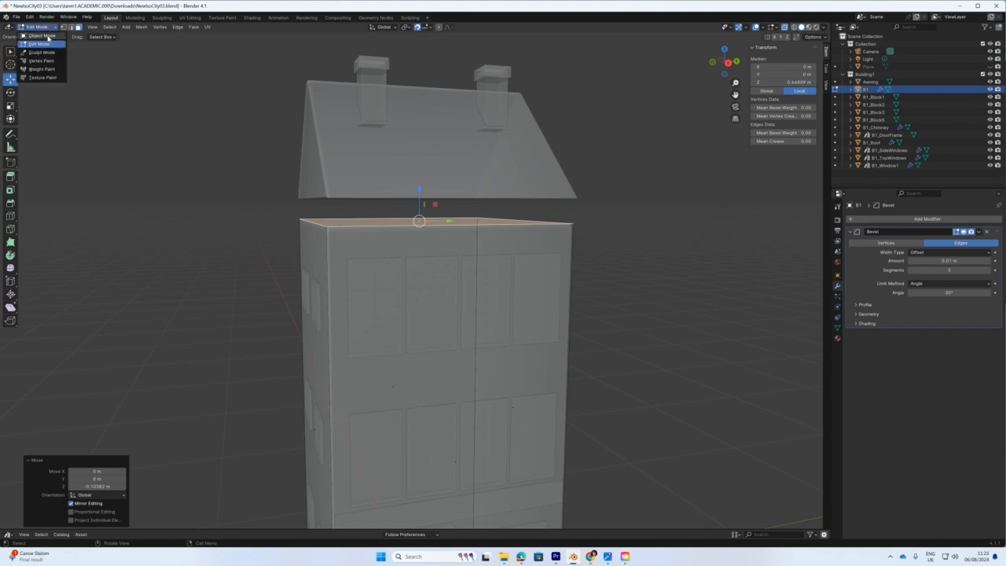
{"action": "left_click", "coordinate": [46, 35]}
{"action": "scroll", "coordinate": [299, 209], "scroll_direction": "down", "scroll_amount": 5}
{"action": "left_click", "coordinate": [631, 317]}
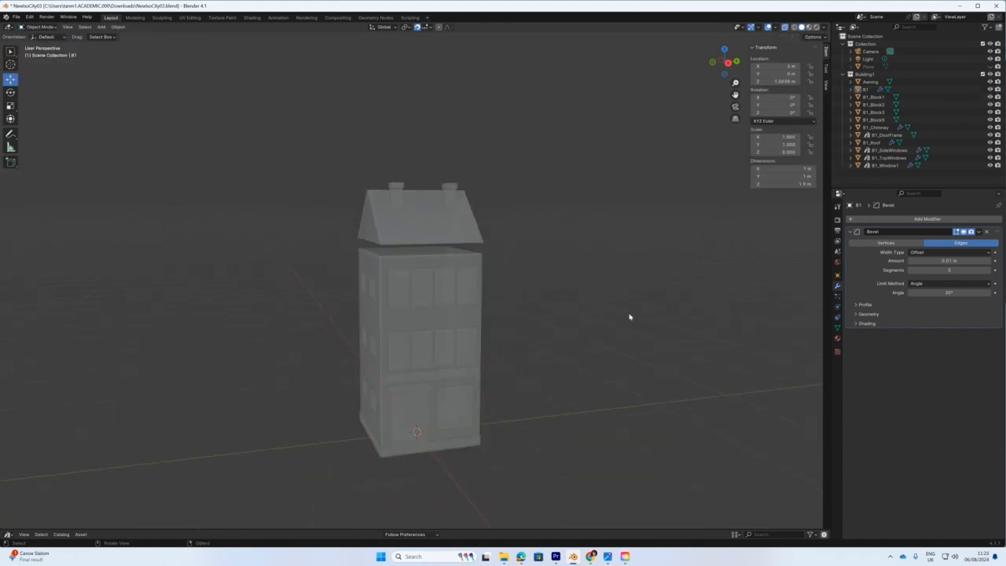
Turn off X-ray and lower B1_Roof to Z 2.1 m onto the shortened body.
{"action": "key", "text": "alt+z"}
{"action": "mouse_move", "coordinate": [529, 258]}
{"action": "middle_mouse_down"}
{"action": "mouse_move", "coordinate": [489, 252]}
{"action": "mouse_move", "coordinate": [555, 269]}
{"action": "mouse_move", "coordinate": [548, 262]}
{"action": "middle_mouse_up"}
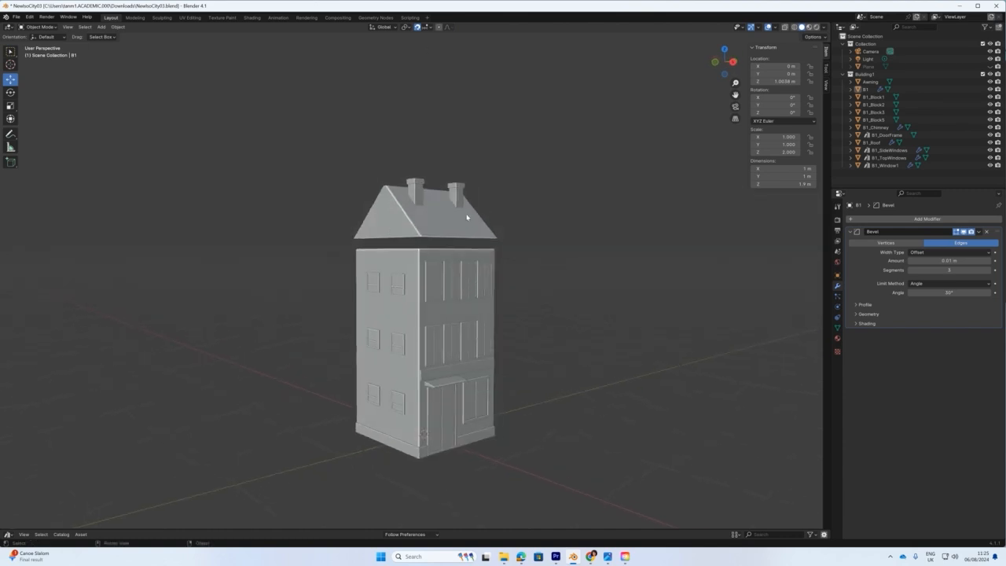
{"action": "key", "text": "KP_1"}
{"action": "left_click", "coordinate": [444, 219]}
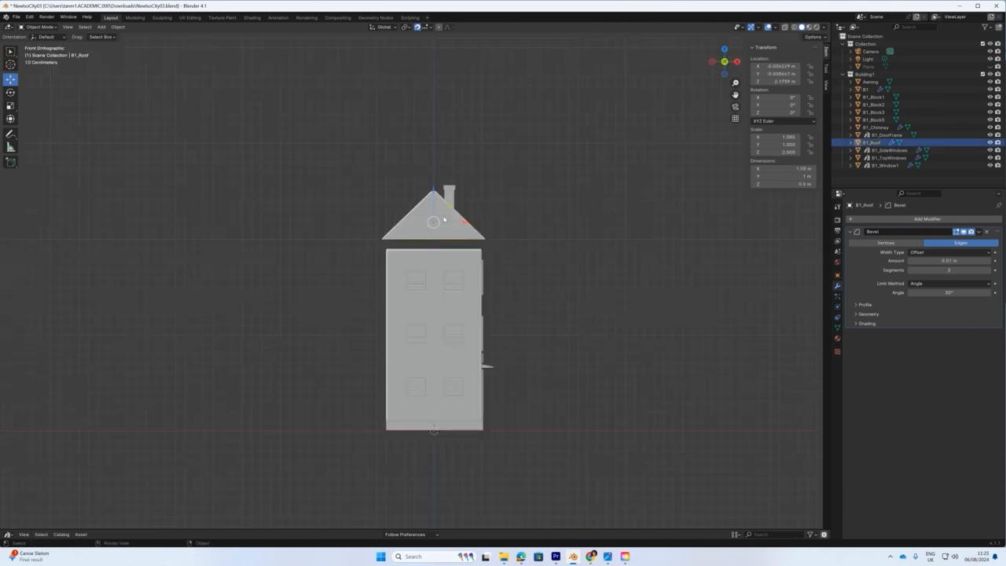
{"action": "scroll", "coordinate": [441, 239], "scroll_direction": "up", "scroll_amount": 4}
{"action": "left_click_drag", "start_coordinate": [453, 136], "coordinate": [453, 148]}
{"action": "scroll", "coordinate": [474, 84], "scroll_direction": "up", "scroll_amount": 3}
{"action": "scroll", "coordinate": [475, 86], "scroll_direction": "down", "scroll_amount": 4}
Move B1_Chimney down and reseat it on the roof at Z 2.4 m in right view.
{"action": "left_click", "coordinate": [485, 110]}
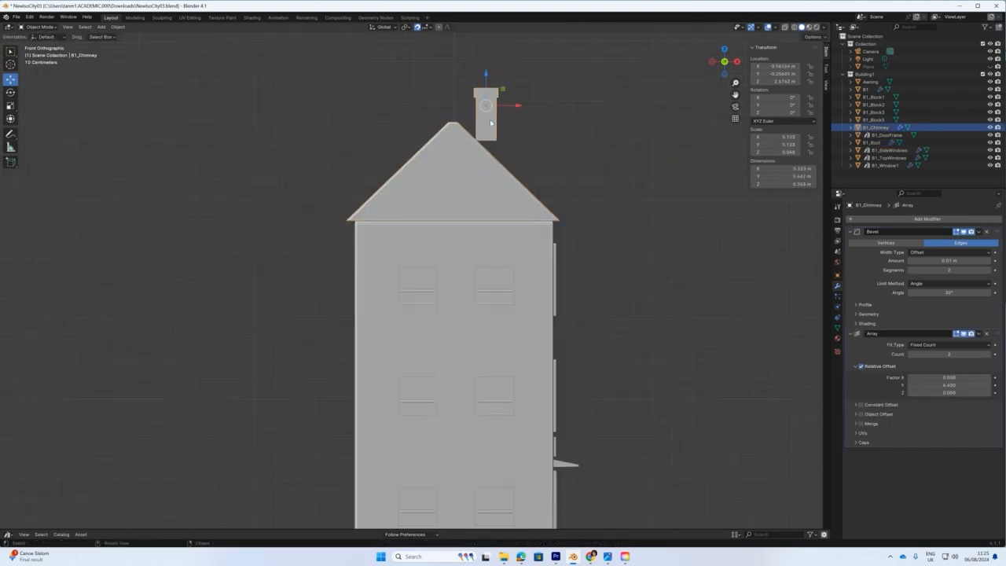
{"action": "left_click_drag", "start_coordinate": [484, 63], "coordinate": [485, 106]}
{"action": "middle_click_drag", "start_coordinate": [557, 156], "coordinate": [469, 178]}
{"action": "scroll", "coordinate": [424, 146], "scroll_direction": "down", "scroll_amount": 2}
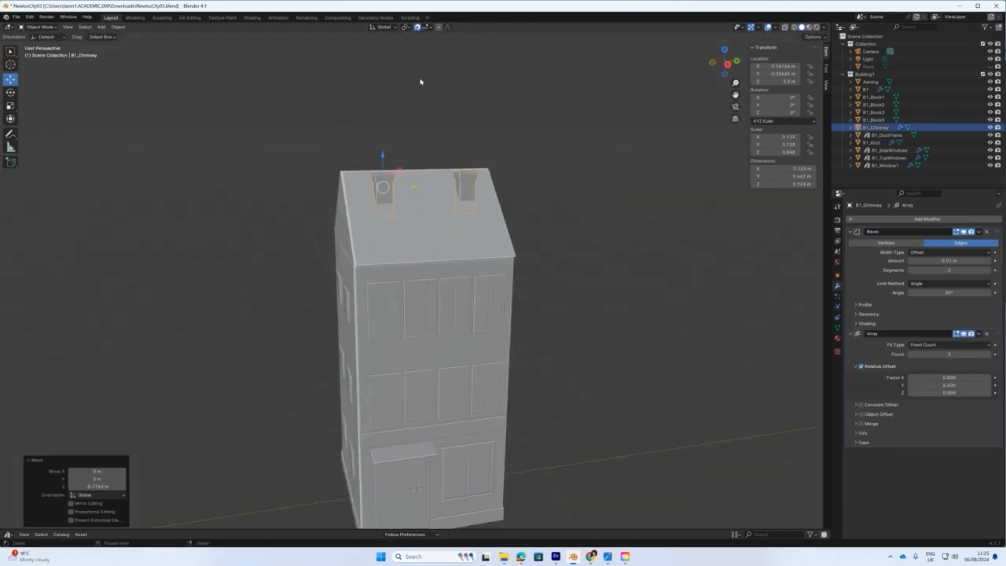
{"action": "scroll", "coordinate": [422, 146], "scroll_direction": "up", "scroll_amount": 2}
{"action": "middle_click_drag", "start_coordinate": [400, 212], "coordinate": [474, 231]}
{"action": "key", "text": "KP_3"}
{"action": "left_click_drag", "start_coordinate": [357, 112], "coordinate": [357, 91]}
{"action": "scroll", "coordinate": [390, 169], "scroll_direction": "up", "scroll_amount": 2}
{"action": "scroll", "coordinate": [391, 118], "scroll_direction": "down", "scroll_amount": 2}
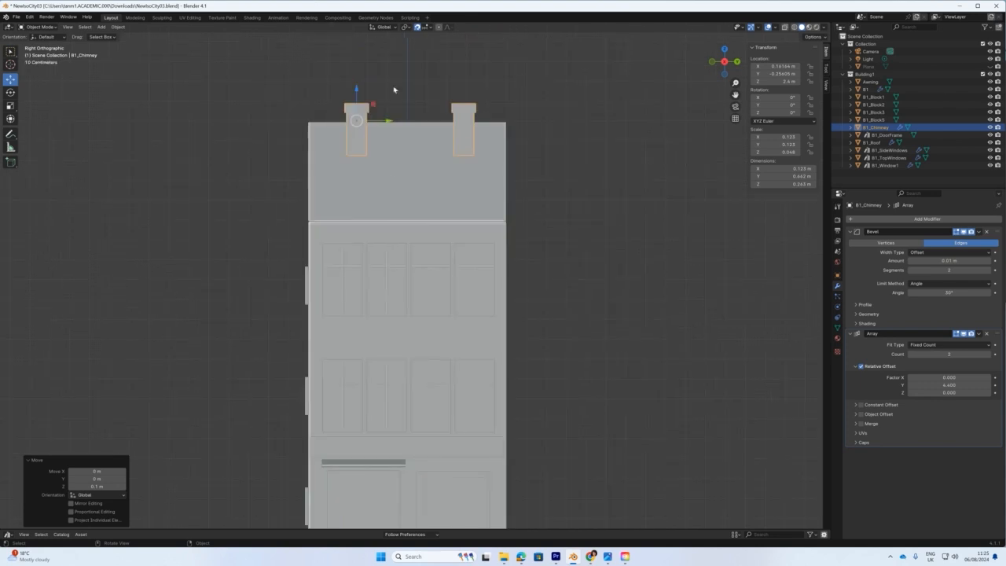
{"action": "left_click", "coordinate": [39, 28]}
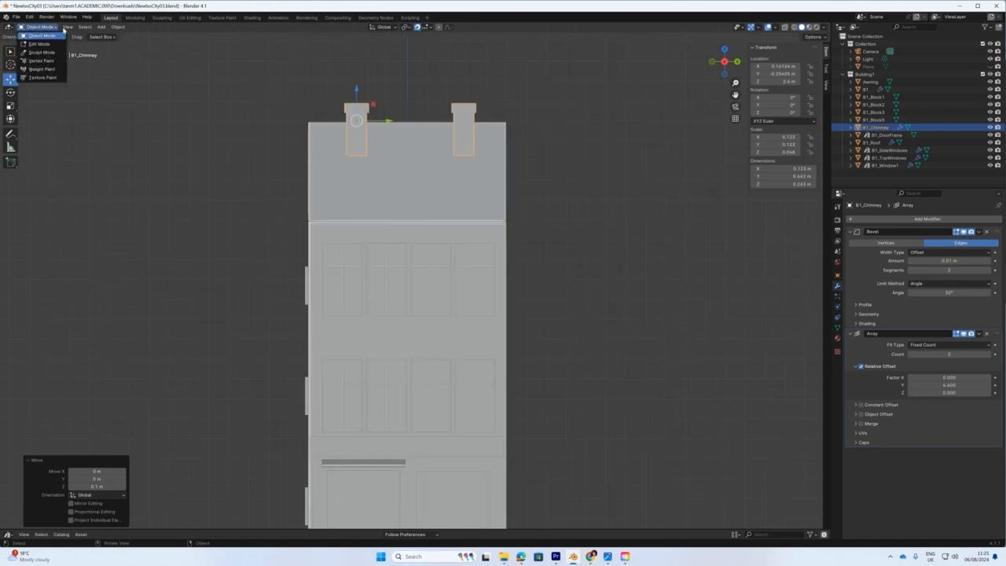
{"action": "middle_click_drag", "start_coordinate": [425, 186], "coordinate": [458, 217]}
{"action": "scroll", "coordinate": [458, 217], "scroll_direction": "down", "scroll_amount": 3}
{"action": "middle_click_drag", "start_coordinate": [537, 298], "coordinate": [520, 290]}
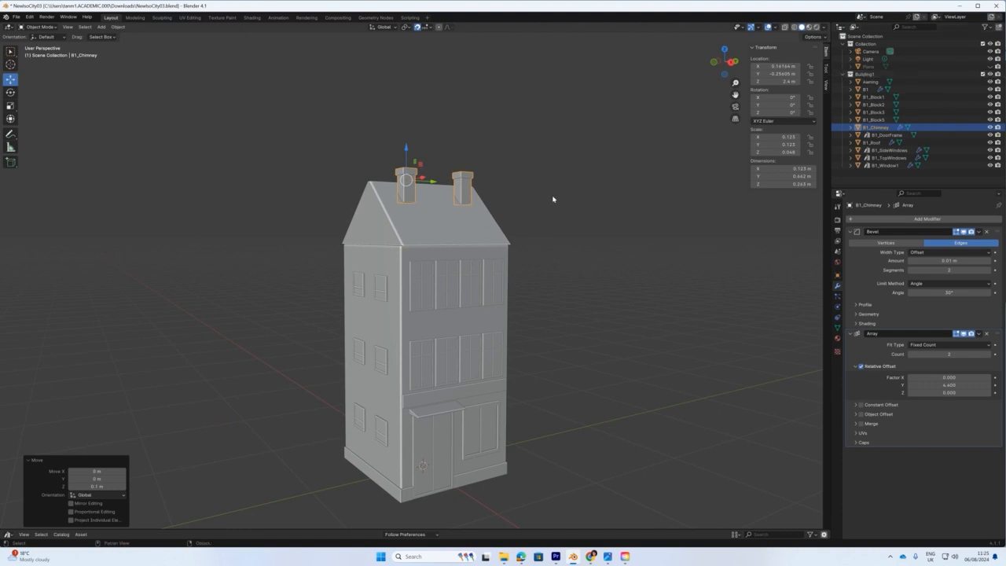
{"action": "left_click", "coordinate": [371, 270]}
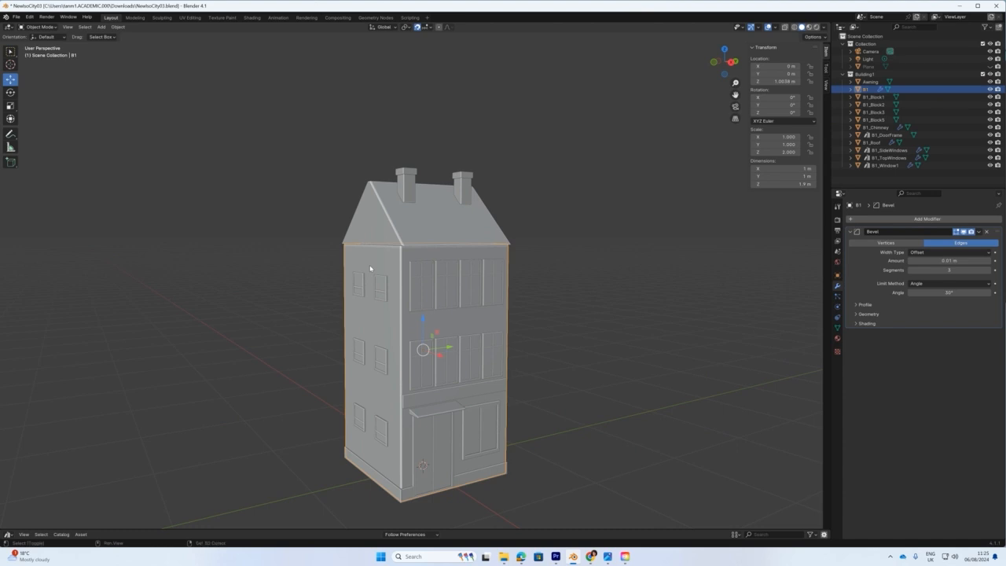
Duplicate B1 in place as B1.001 and move it into the top-level Collection.
{"action": "key", "text": "shift+d"}
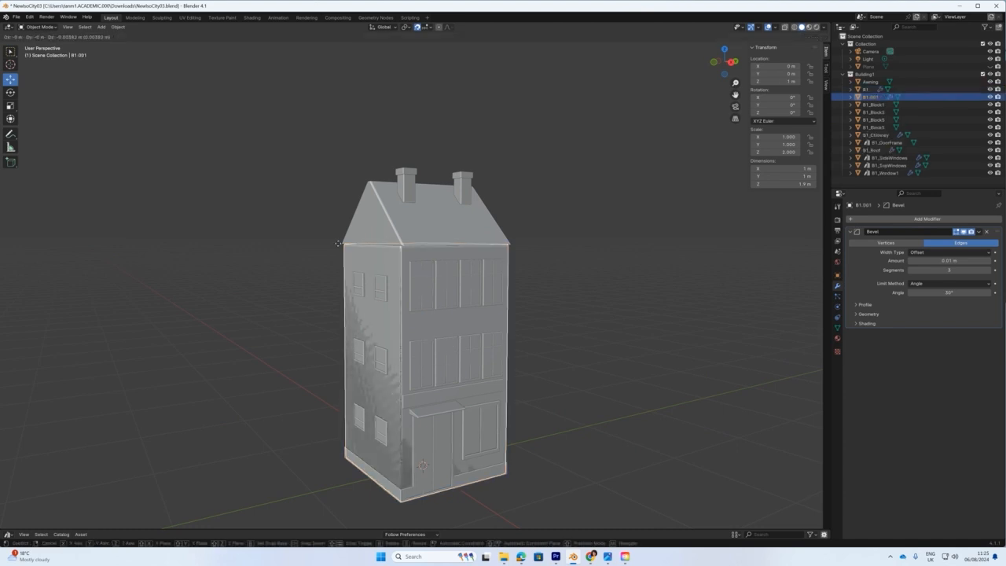
{"action": "right_click", "coordinate": [339, 247]}
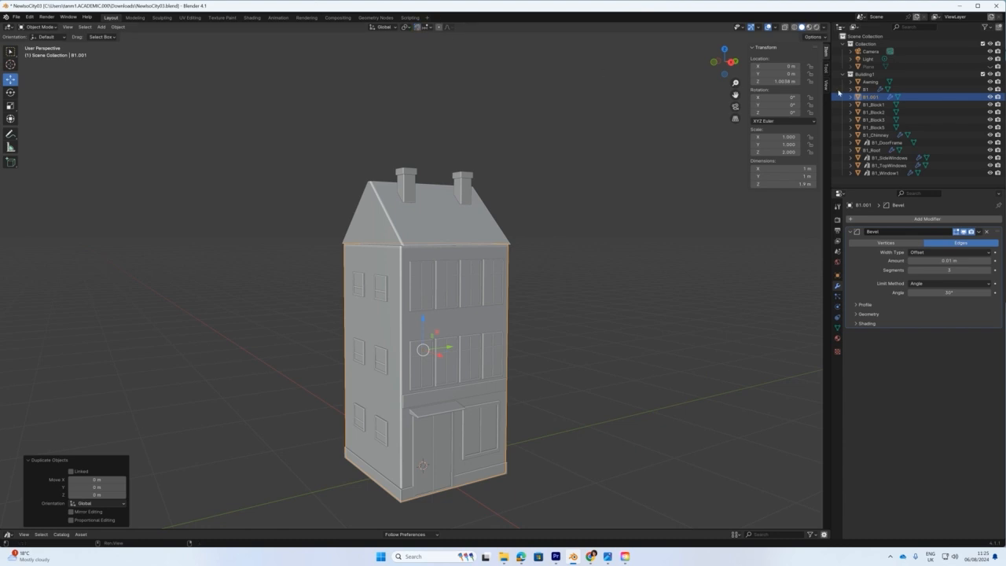
{"action": "left_click_drag", "start_coordinate": [872, 97], "coordinate": [865, 67]}
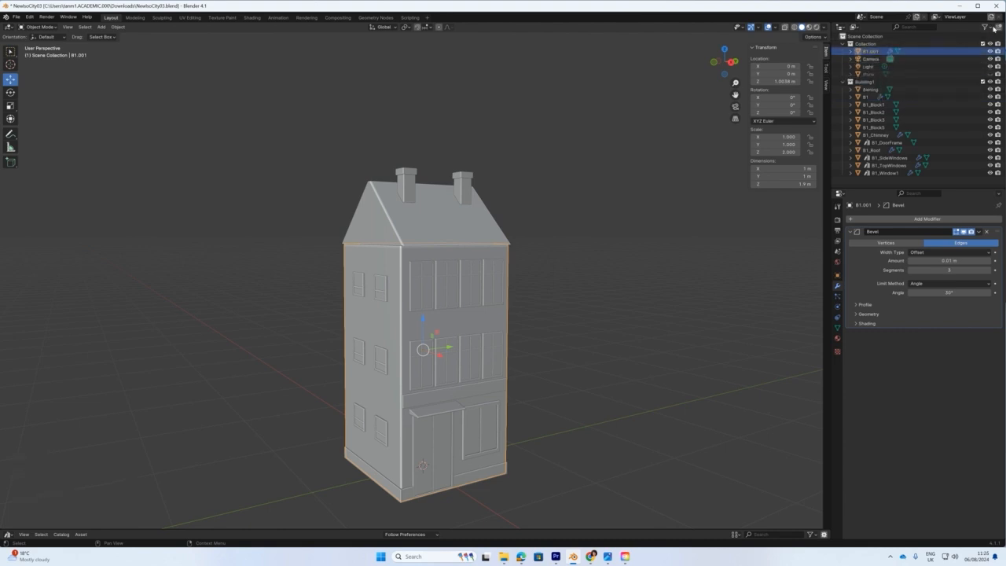
Create a new collection named Building2 in the Outliner.
{"action": "left_click", "coordinate": [995, 27]}
{"action": "double_click", "coordinate": [866, 181]}
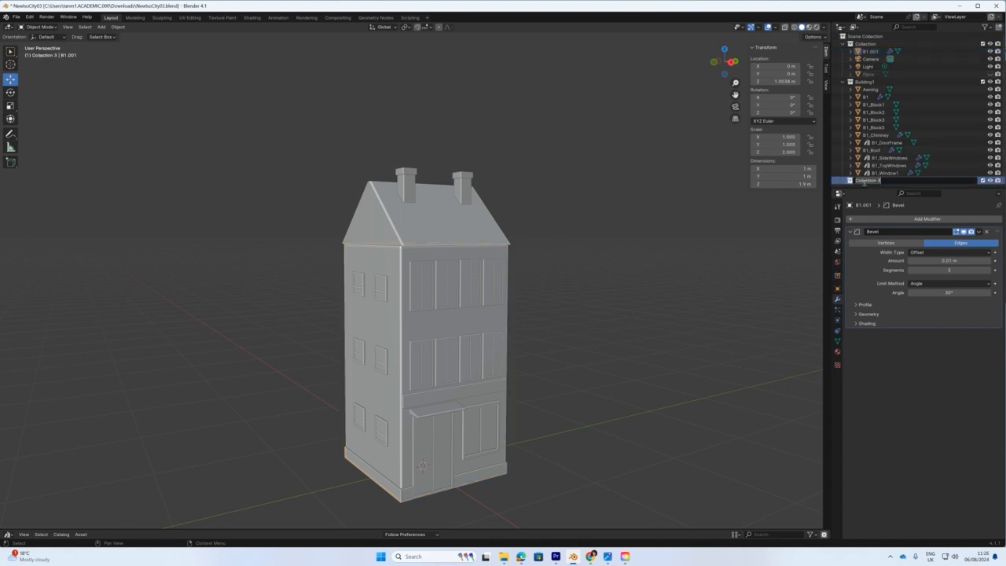
{"action": "type", "text": "Building2"}
{"action": "key", "text": "Return"}
Move B1.001 into Building2, rename it B2, and exclude Building1 from the view.
{"action": "left_click_drag", "start_coordinate": [870, 51], "coordinate": [860, 186]}
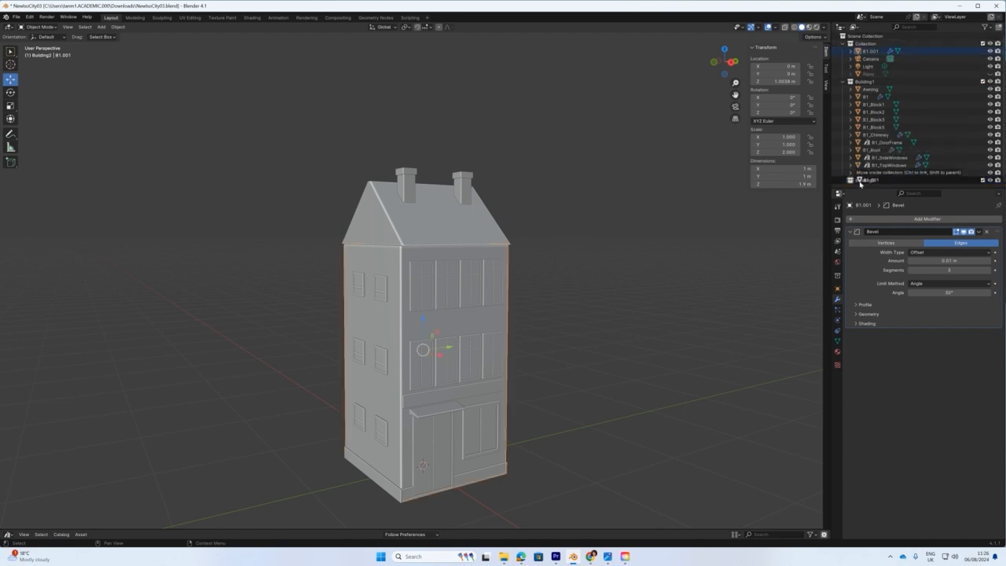
{"action": "double_click", "coordinate": [869, 180]}
{"action": "type", "text": "B2"}
{"action": "key", "text": "Return"}
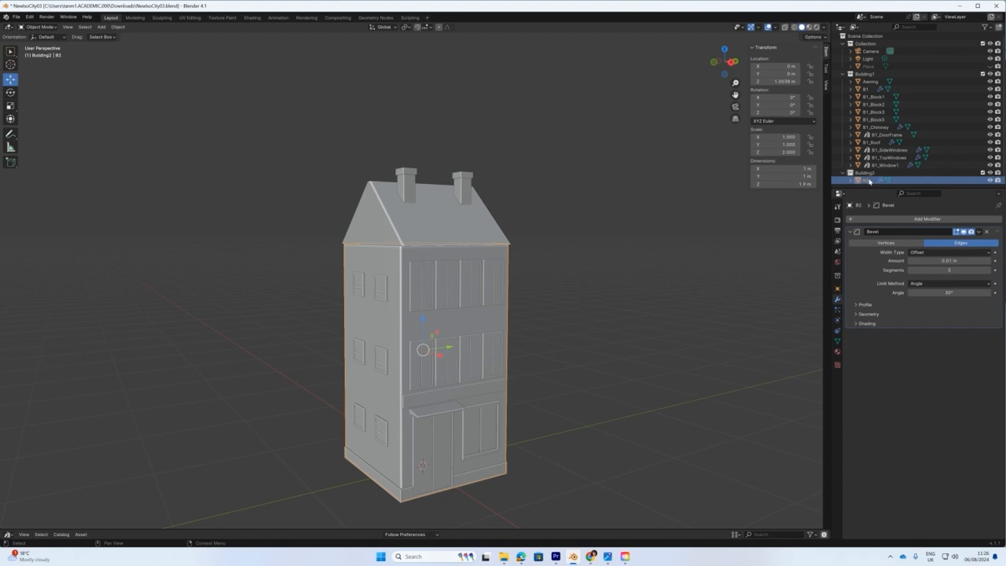
{"action": "left_click", "coordinate": [982, 74]}
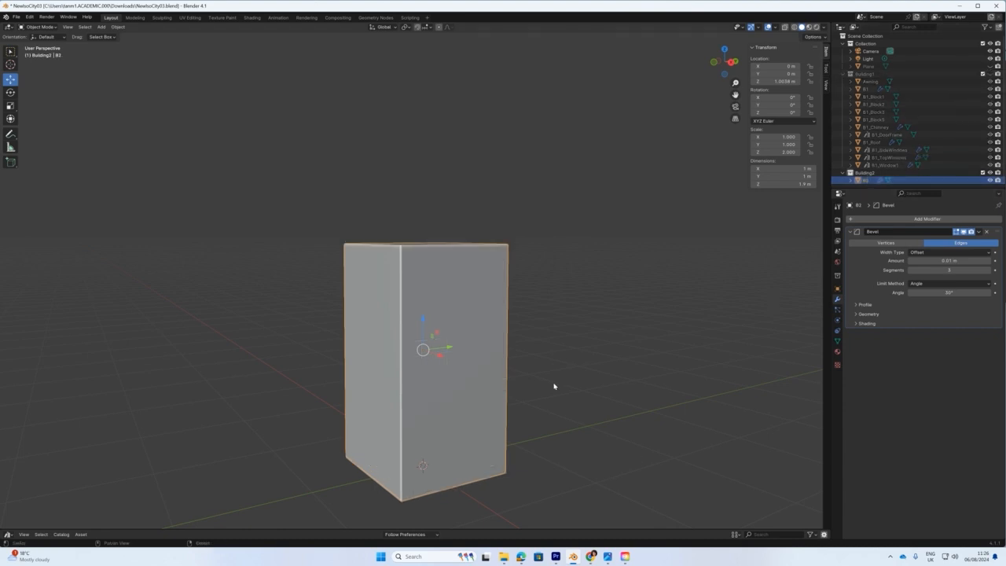
{"action": "left_click_drag", "start_coordinate": [1005, 72], "coordinate": [622, 122]}
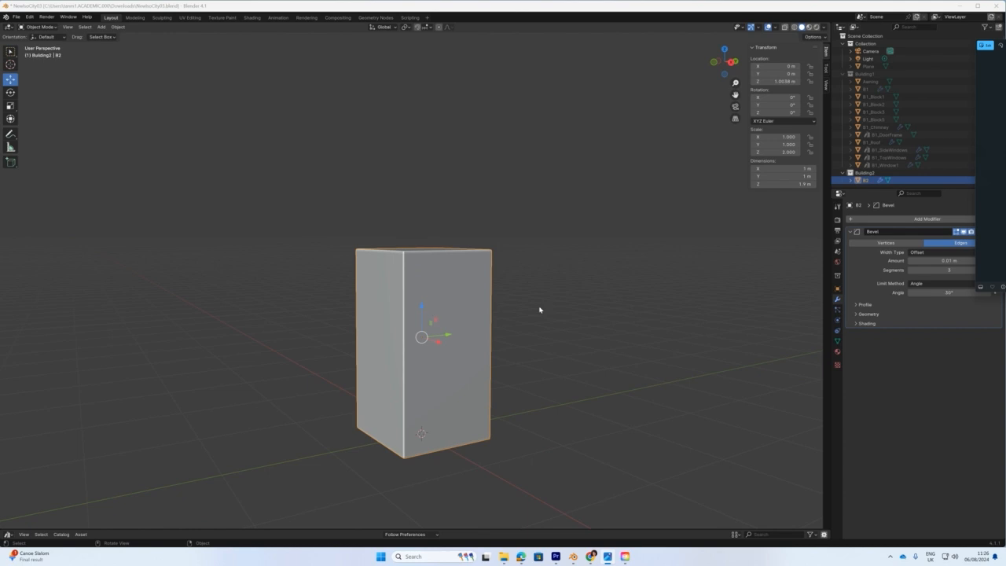
{"action": "middle_click_drag", "start_coordinate": [539, 310], "coordinate": [519, 319]}
{"action": "left_click", "coordinate": [990, 173]}
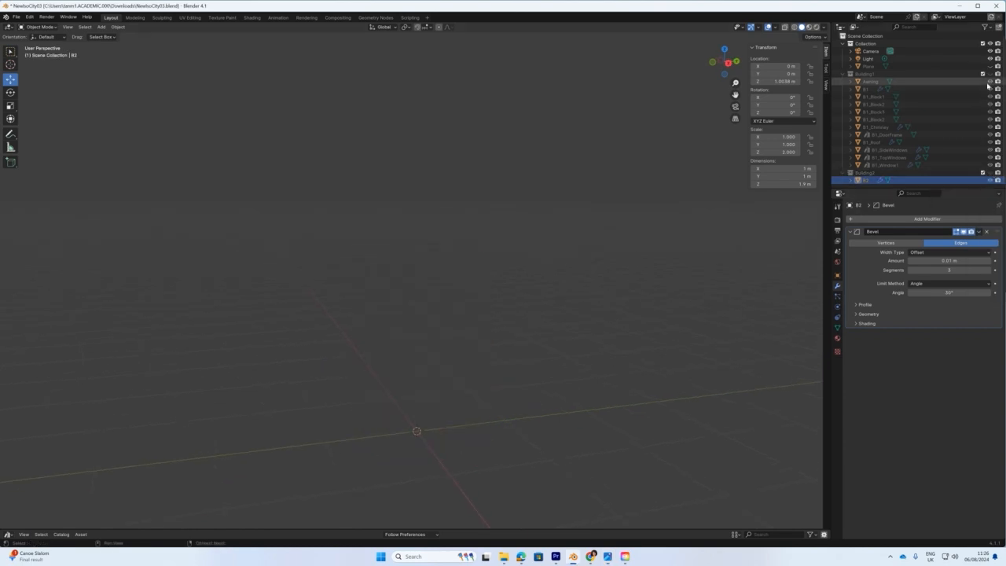
{"action": "left_click", "coordinate": [989, 74]}
{"action": "left_click", "coordinate": [443, 431]}
{"action": "key", "text": "shift+d"}
{"action": "key", "text": "Escape"}
{"action": "scroll", "coordinate": [868, 182], "scroll_direction": "down", "scroll_amount": 1}
{"action": "double_click", "coordinate": [872, 165]}
{"action": "type", "text": "B2_W"}
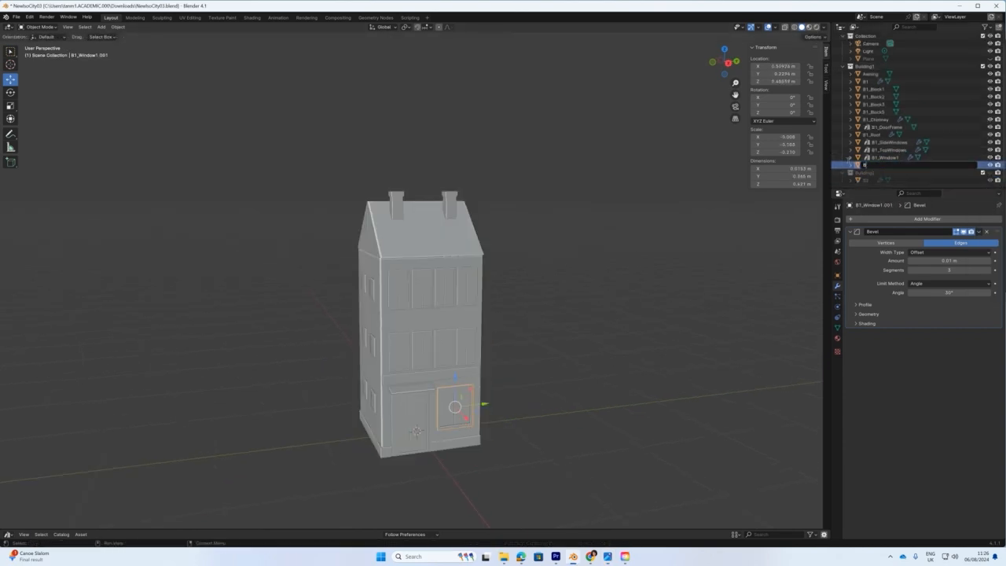
{"action": "type", "text": "indowGF"}
{"action": "key", "text": "Return"}
{"action": "left_click_drag", "start_coordinate": [864, 164], "coordinate": [866, 178]}
{"action": "left_click", "coordinate": [990, 66]}
{"action": "left_click", "coordinate": [990, 165]}
{"action": "scroll", "coordinate": [444, 341], "scroll_direction": "up", "scroll_amount": 1}
{"action": "middle_click_drag", "start_coordinate": [495, 429], "coordinate": [490, 305]}
{"action": "scroll", "coordinate": [479, 423], "scroll_direction": "up", "scroll_amount": 1}
{"action": "middle_click_drag", "start_coordinate": [484, 359], "coordinate": [468, 362]}
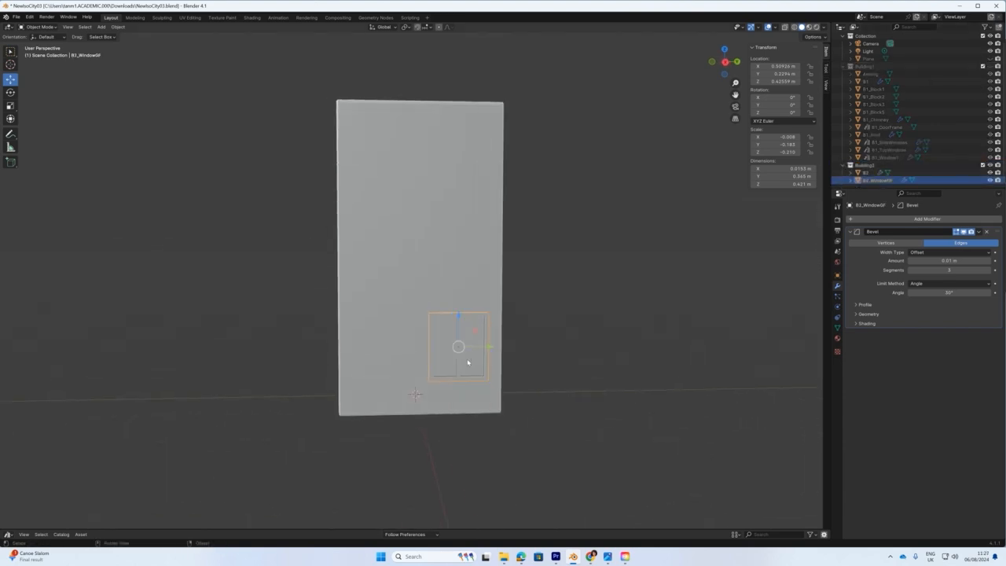
{"action": "scroll", "coordinate": [438, 367], "scroll_direction": "up", "scroll_amount": 2}
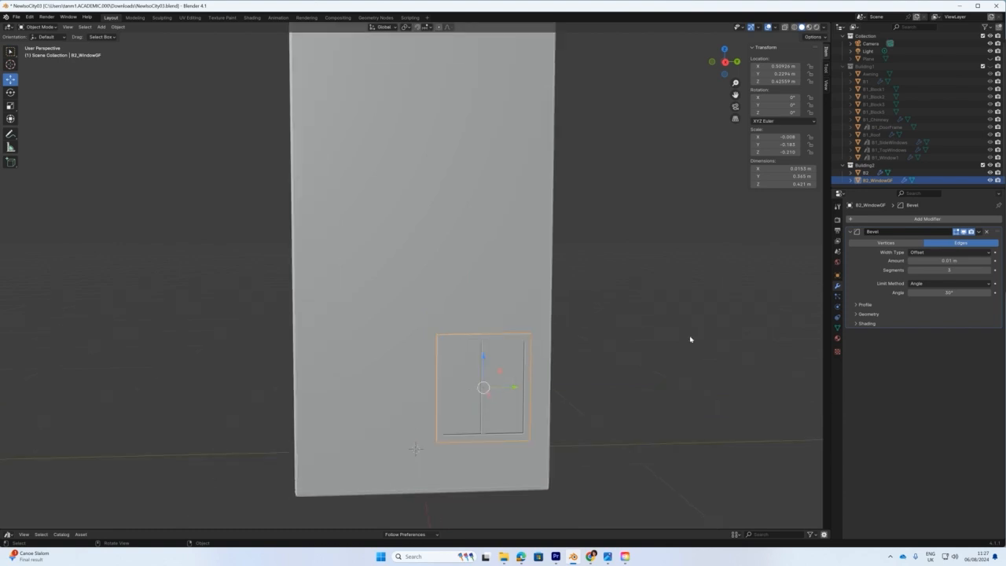
{"action": "middle_click_drag", "start_coordinate": [548, 427], "coordinate": [569, 429]}
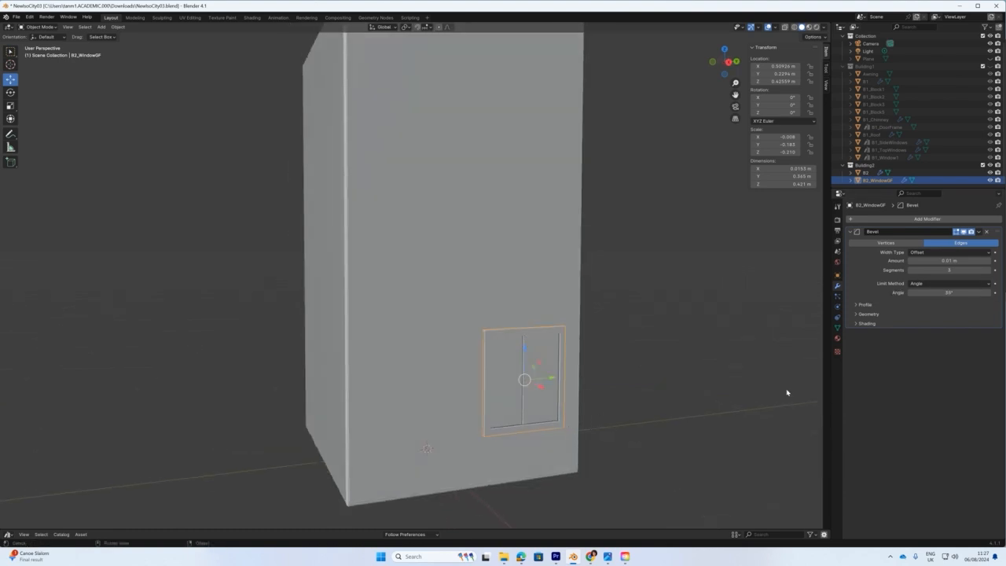
{"action": "left_click", "coordinate": [575, 341]}
{"action": "left_click", "coordinate": [532, 334]}
{"action": "middle_click_drag", "start_coordinate": [559, 404], "coordinate": [551, 401]}
{"action": "left_click_drag", "start_coordinate": [1005, 55], "coordinate": [799, 89]}
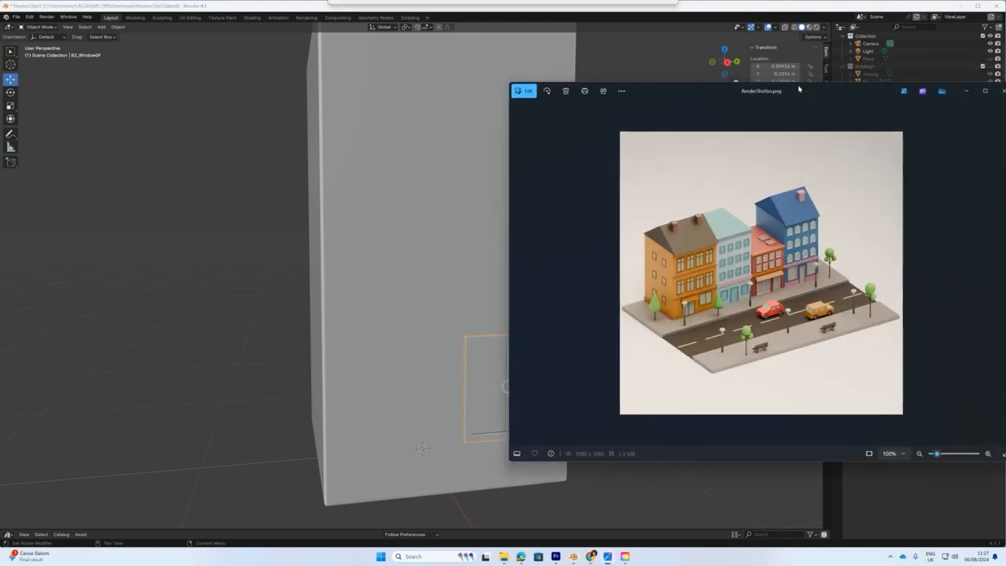
{"action": "left_click_drag", "start_coordinate": [799, 88], "coordinate": [1005, 90]}
{"action": "scroll", "coordinate": [521, 363], "scroll_direction": "up", "scroll_amount": 1}
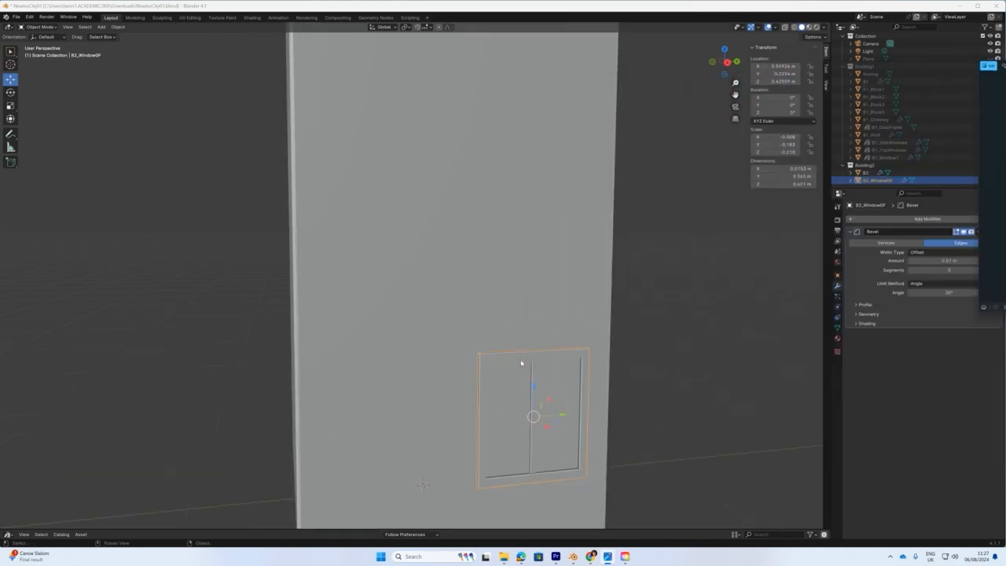
In Edit Mode on B2_WindowGF, select the whole linked central divider strip.
{"action": "middle_click_drag", "start_coordinate": [522, 360], "coordinate": [535, 270]}
{"action": "scroll", "coordinate": [536, 267], "scroll_direction": "up", "scroll_amount": 1}
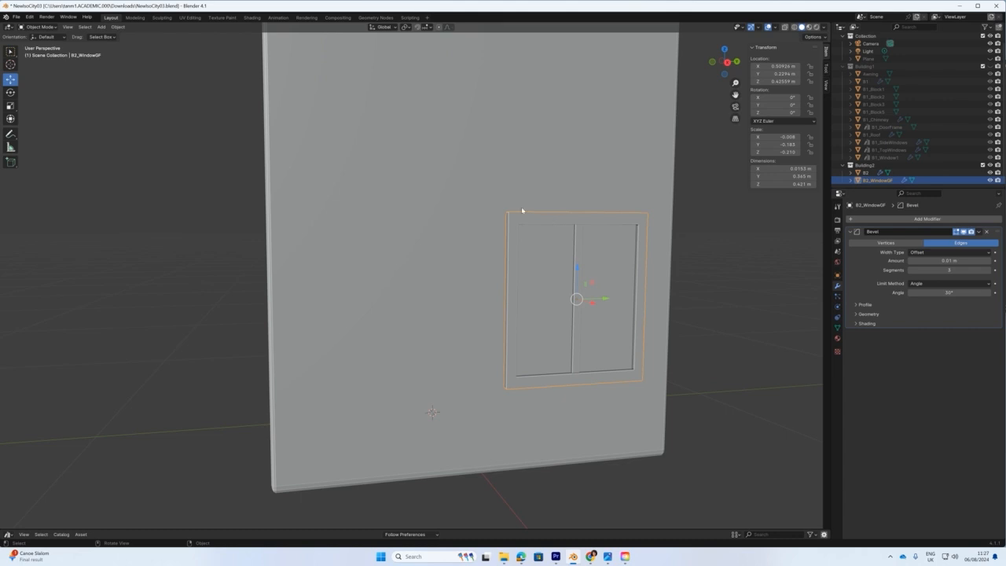
{"action": "left_click", "coordinate": [39, 27]}
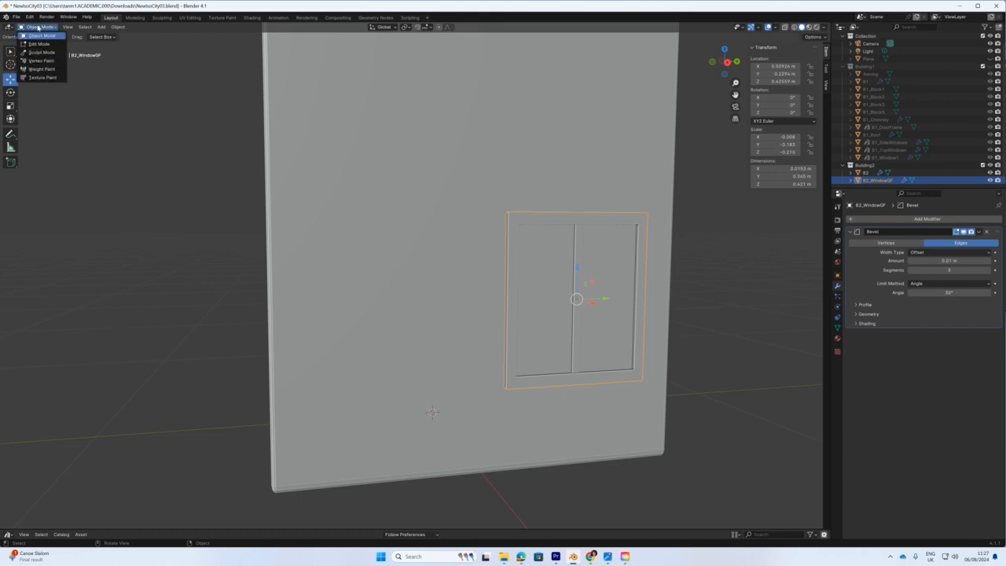
{"action": "left_click", "coordinate": [34, 44]}
{"action": "key", "text": "alt+a"}
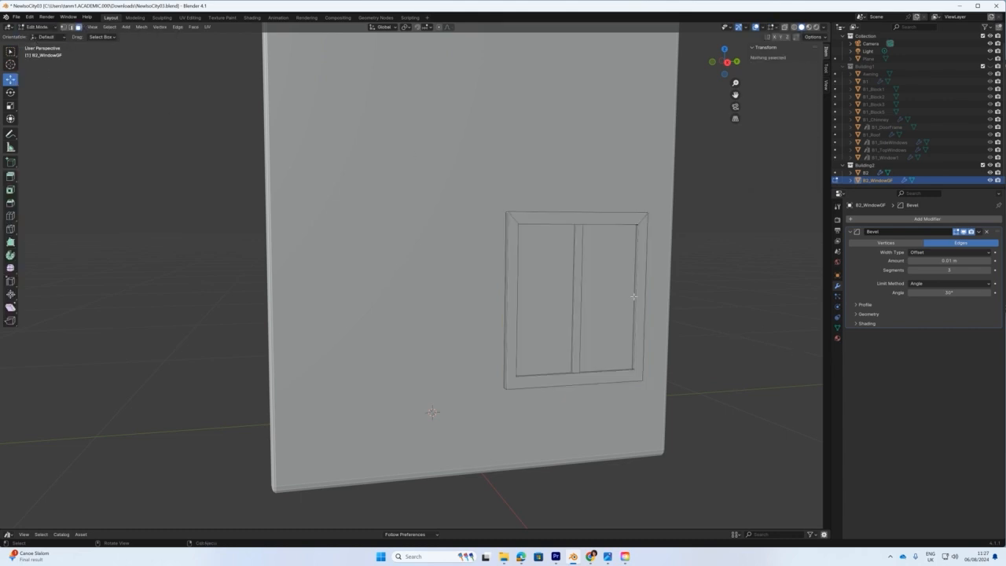
{"action": "left_click", "coordinate": [574, 258]}
{"action": "left_click", "coordinate": [582, 222]}
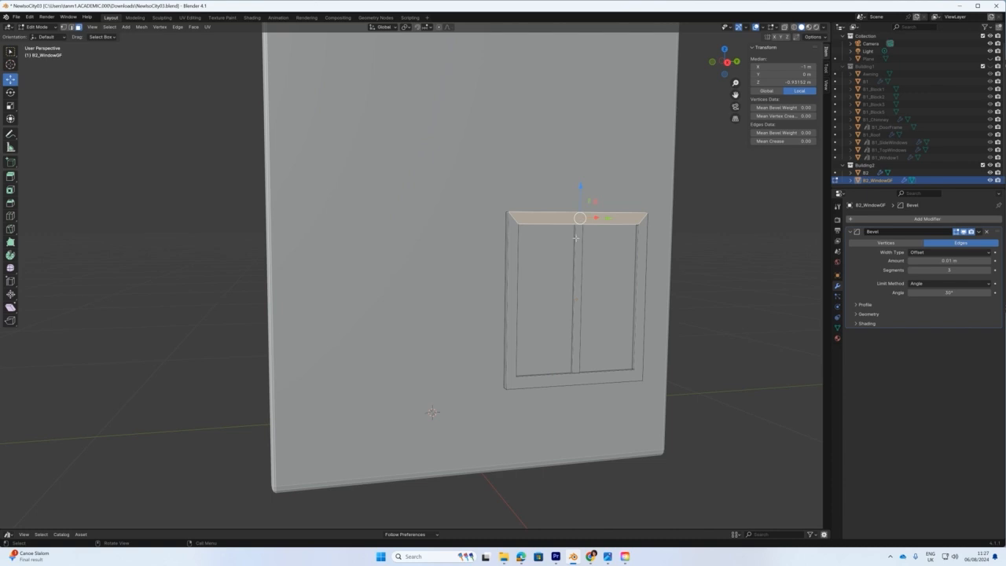
{"action": "left_click", "coordinate": [579, 244]}
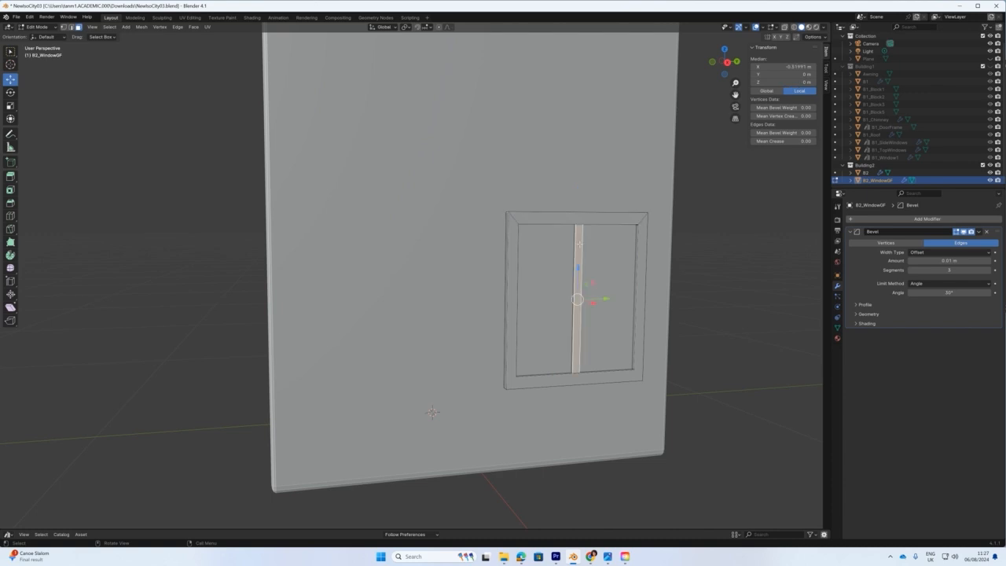
{"action": "scroll", "coordinate": [566, 335], "scroll_direction": "up", "scroll_amount": 2}
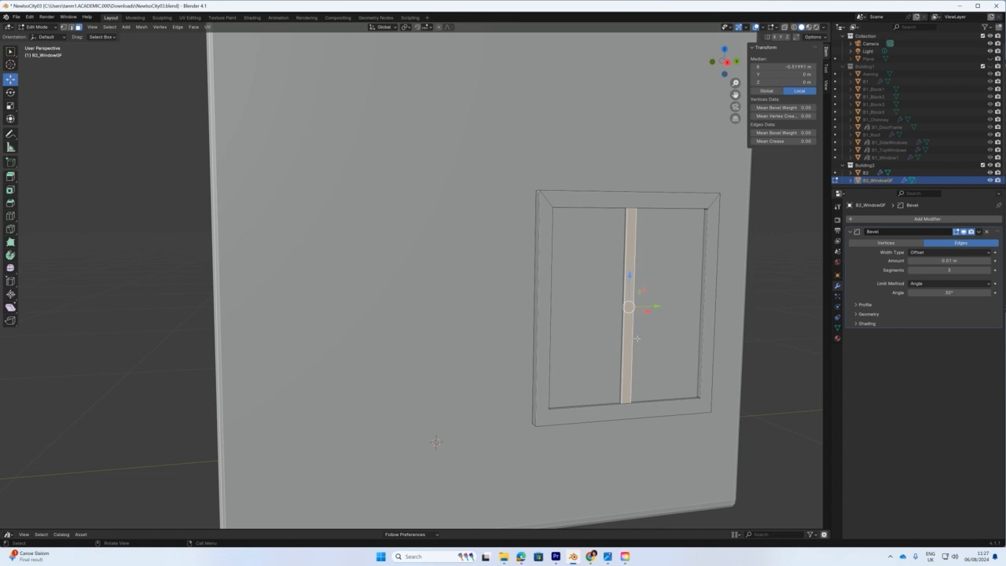
{"action": "left_click", "coordinate": [788, 338]}
{"action": "left_click", "coordinate": [628, 303]}
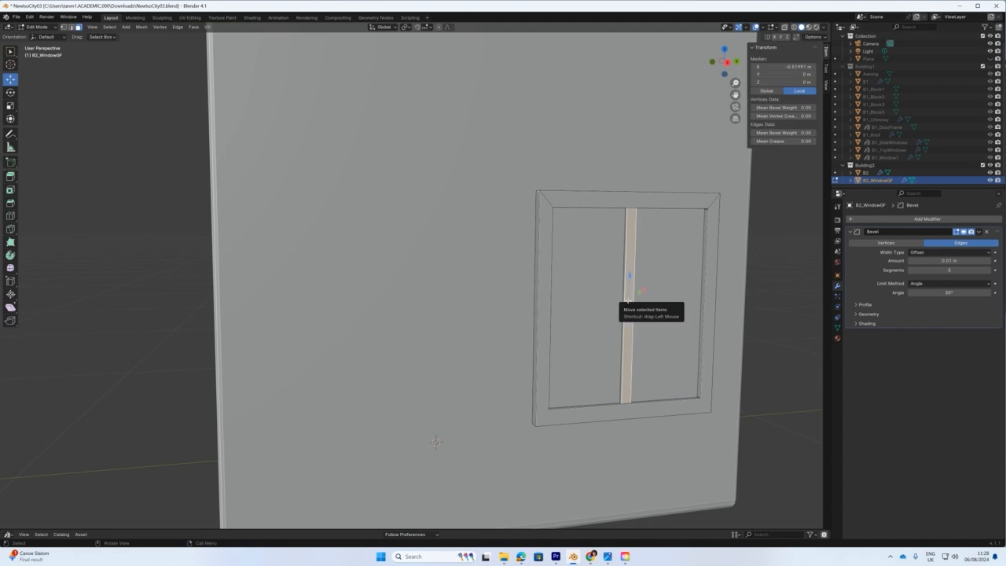
{"action": "key", "text": "ctrl+l"}
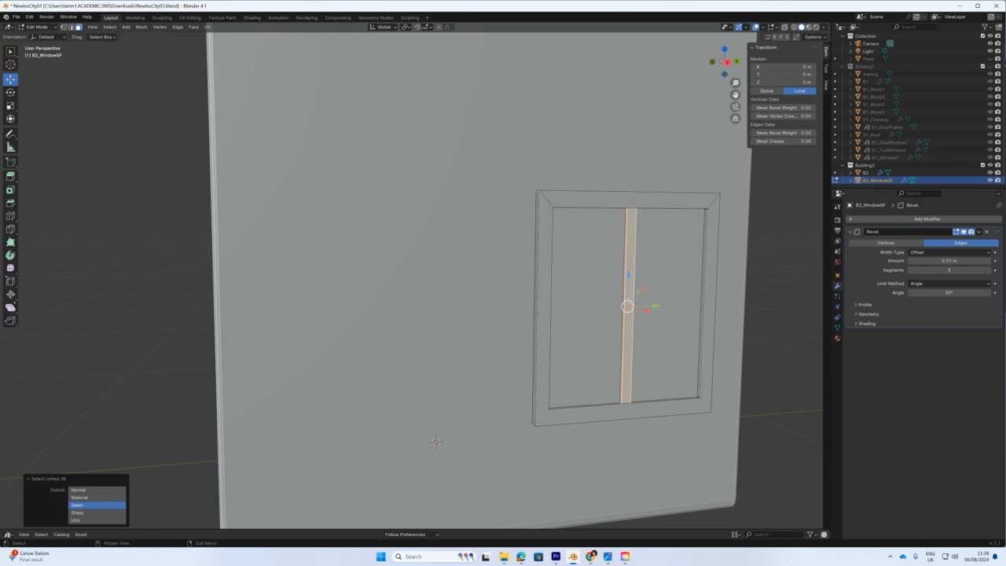
Delete the divider strip's faces, leaving an empty square frame.
{"action": "key", "text": "x"}
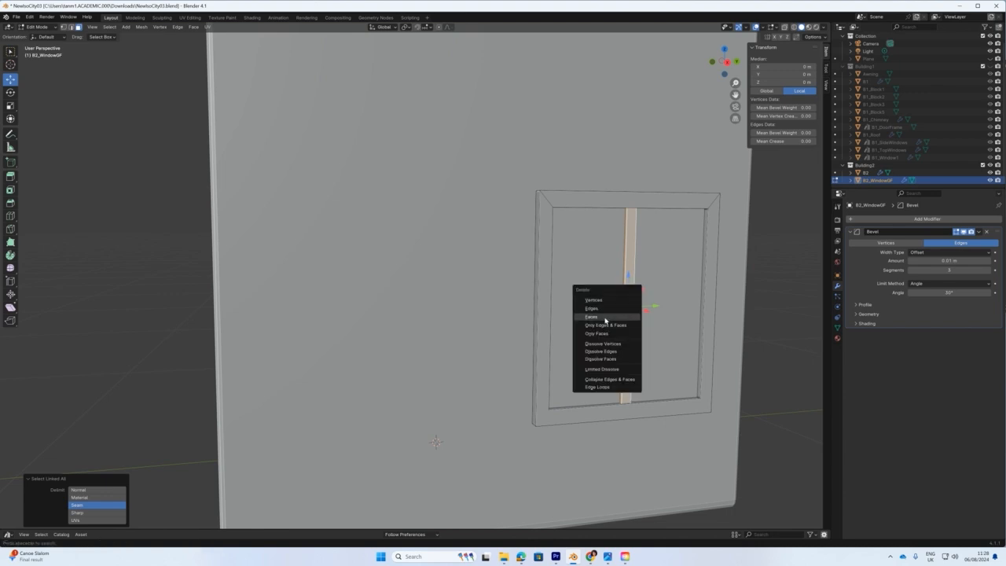
{"action": "left_click", "coordinate": [605, 318]}
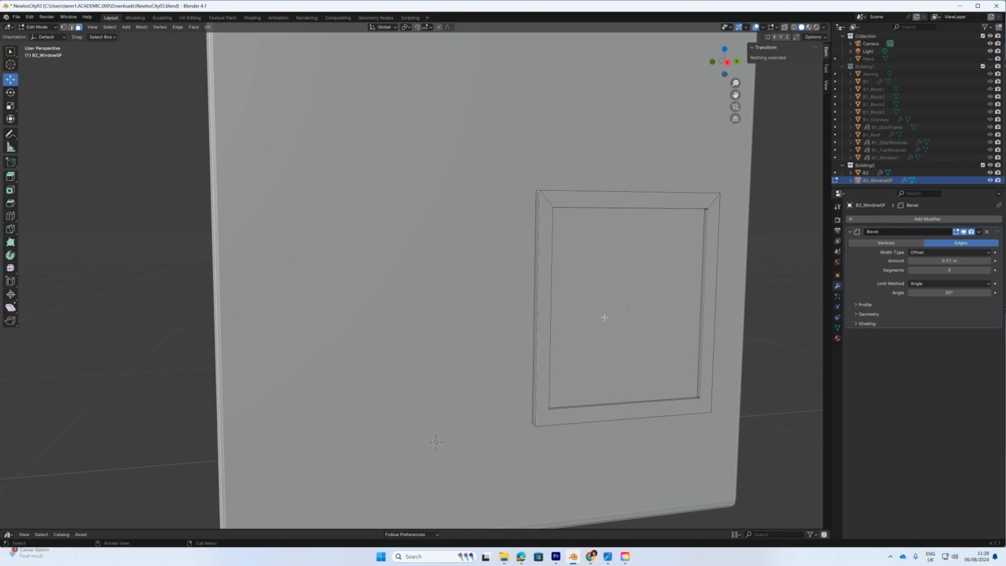
{"action": "mouse_move", "coordinate": [633, 307]}
{"action": "middle_mouse_down"}
{"action": "mouse_move", "coordinate": [599, 304]}
{"action": "mouse_move", "coordinate": [621, 306]}
{"action": "middle_mouse_up"}
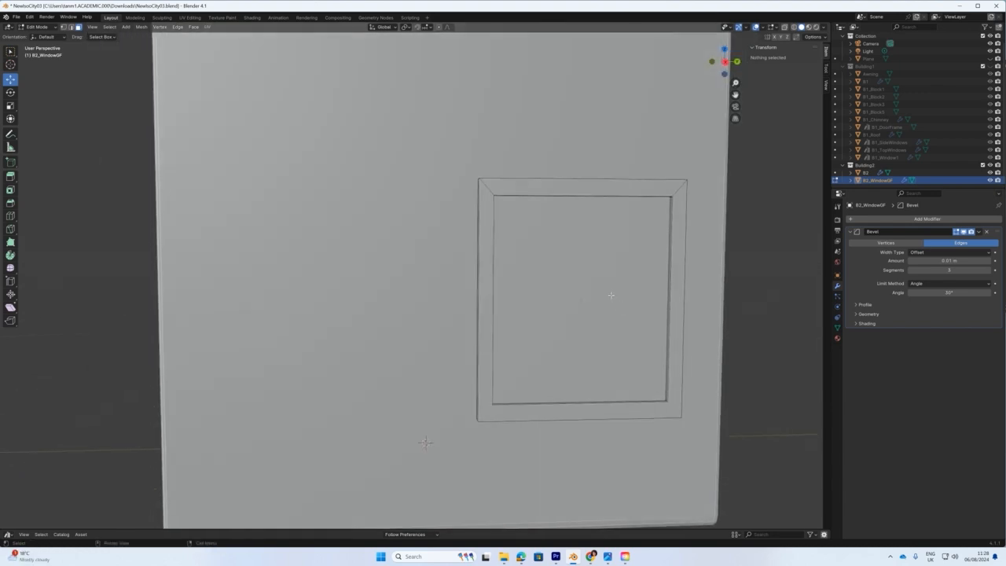
In Object Mode, scale B2_WindowGF to about 0.6 and move it to Y 0.27457 m, Z 0.39121 m.
{"action": "left_click", "coordinate": [611, 294]}
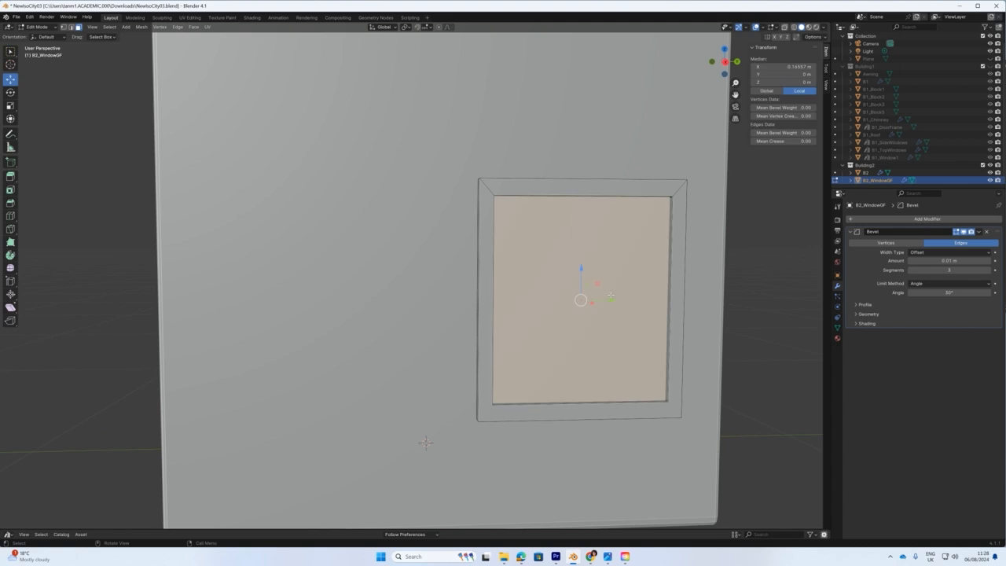
{"action": "left_click", "coordinate": [54, 27]}
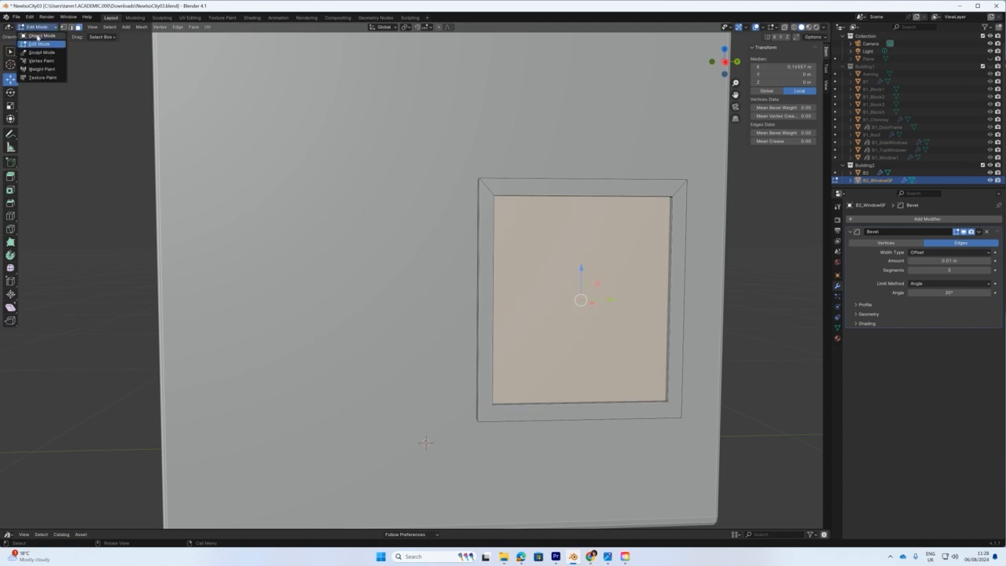
{"action": "left_click", "coordinate": [39, 36]}
{"action": "scroll", "coordinate": [431, 286], "scroll_direction": "down", "scroll_amount": 4}
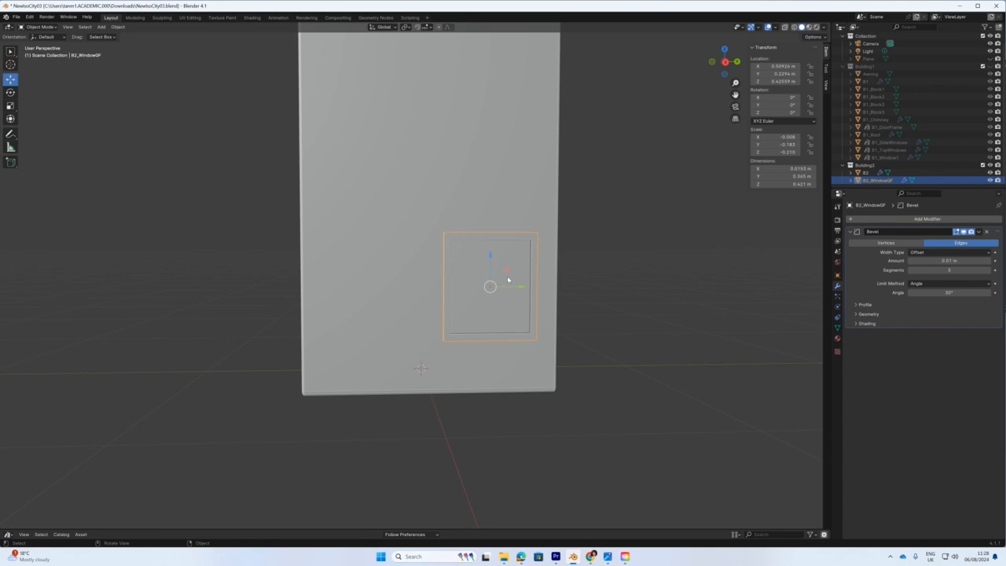
{"action": "key", "text": "s"}
{"action": "left_click_drag", "start_coordinate": [514, 262], "coordinate": [503, 274]}
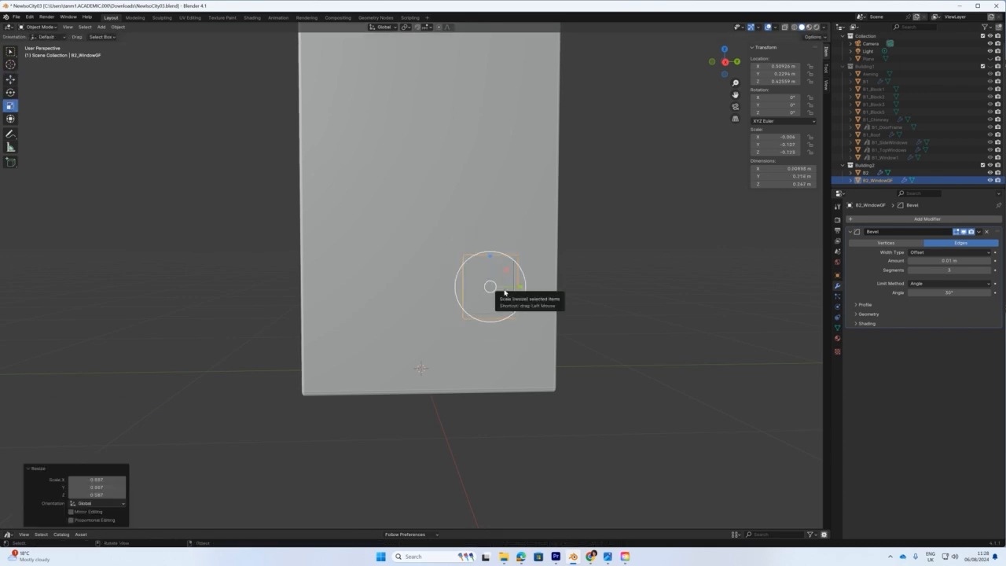
{"action": "key", "text": "g"}
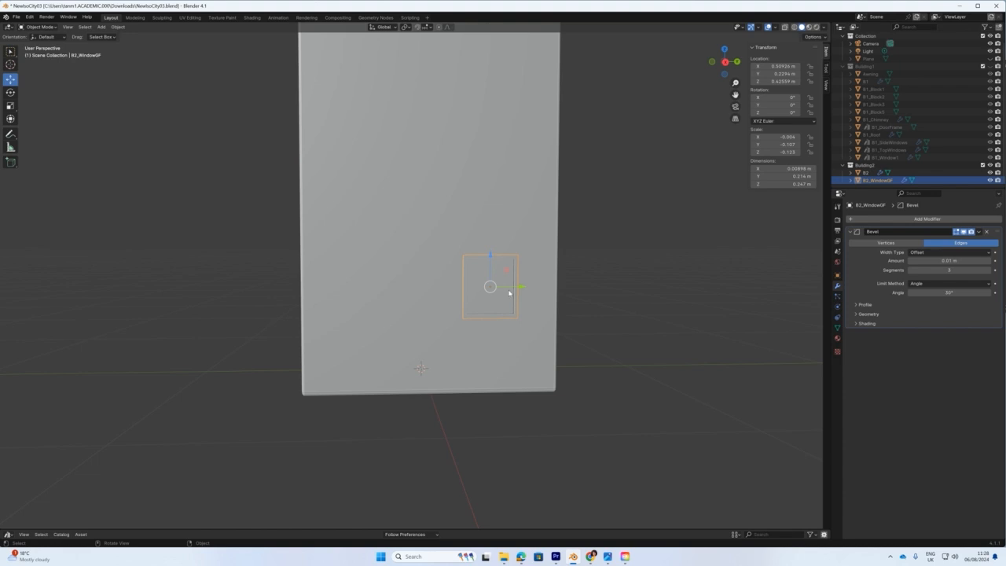
{"action": "left_click_drag", "start_coordinate": [522, 289], "coordinate": [536, 291]}
{"action": "left_click_drag", "start_coordinate": [504, 256], "coordinate": [503, 267]}
{"action": "scroll", "coordinate": [520, 337], "scroll_direction": "up", "scroll_amount": 3}
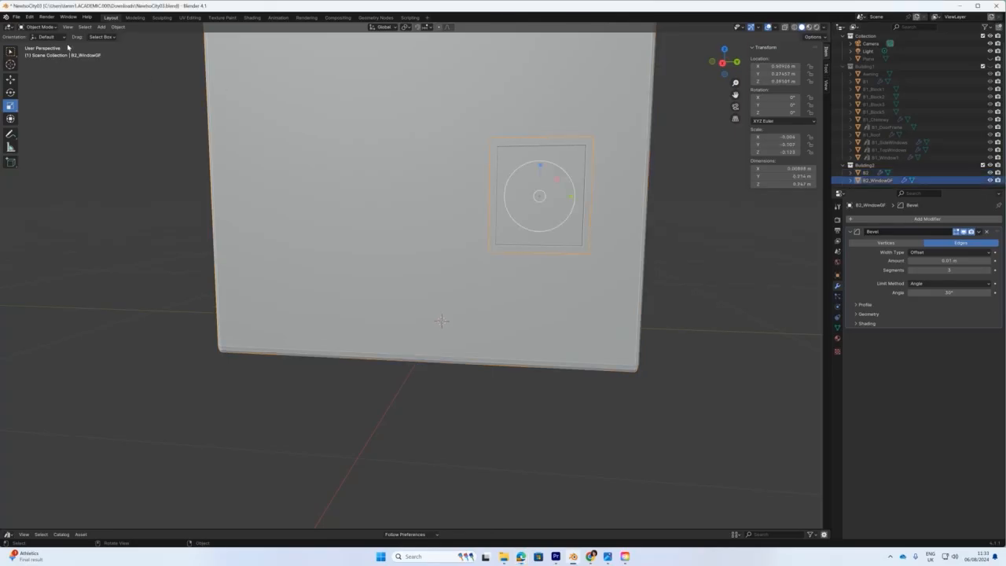
Snap the 3D cursor to the window's centre and add a cube there.
{"action": "key", "text": "shift+s"}
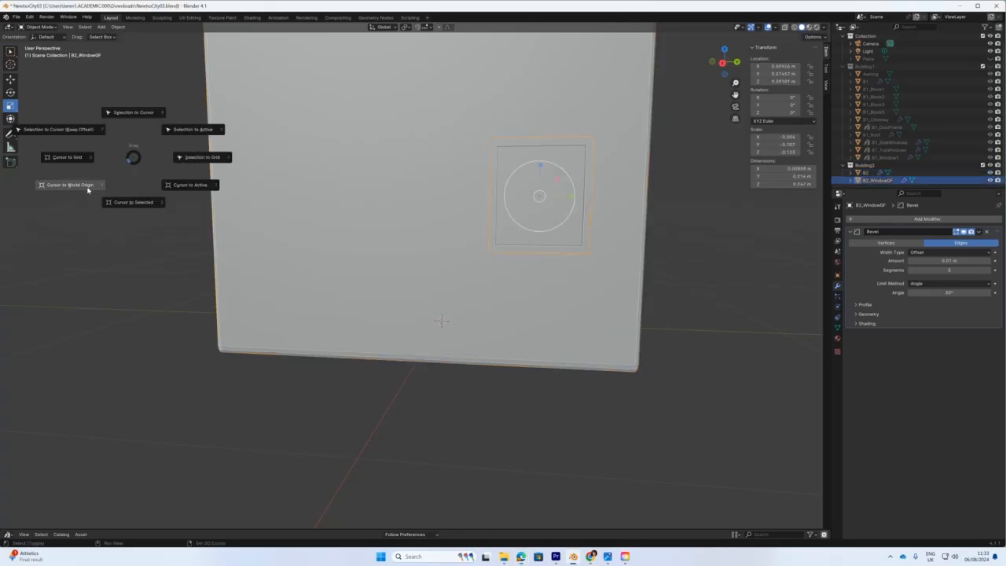
{"action": "left_click", "coordinate": [132, 202]}
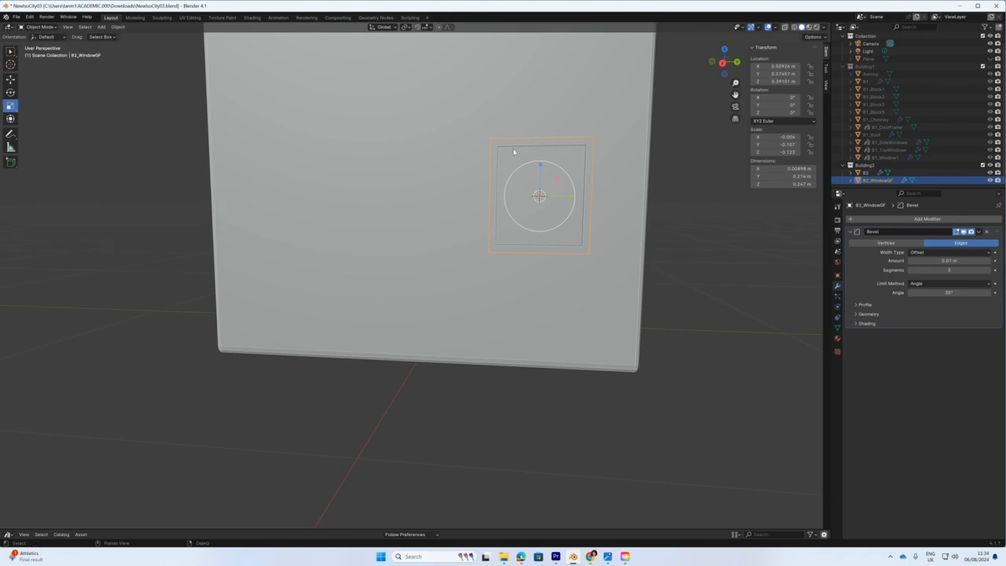
{"action": "left_click", "coordinate": [101, 27]}
{"action": "mouse_move", "coordinate": [117, 41]}
{"action": "left_click", "coordinate": [184, 49]}
{"action": "scroll", "coordinate": [479, 227], "scroll_direction": "down", "scroll_amount": 5}
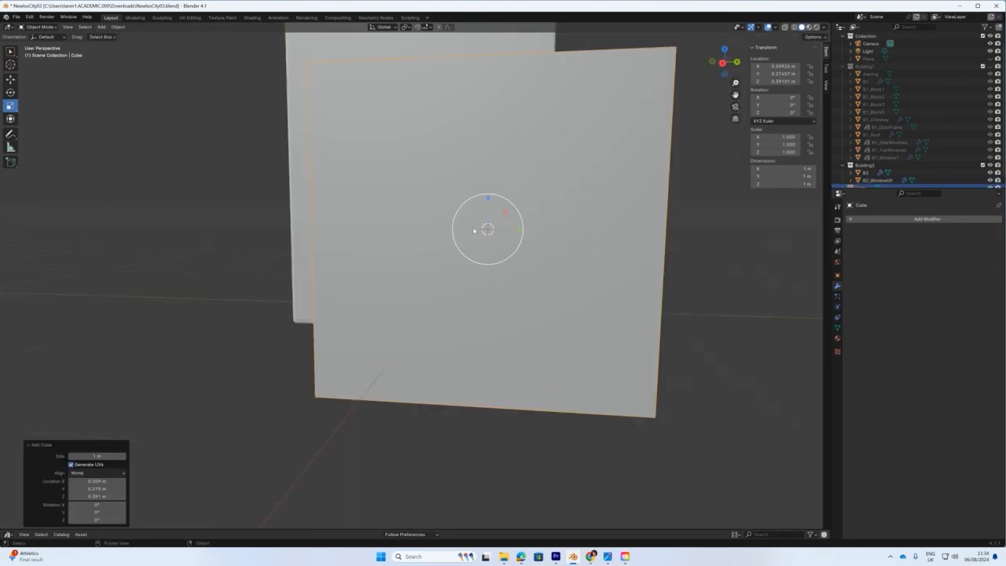
Scale the cube down to about 0.257, then stretch it taller along Z.
{"action": "key", "text": "s"}
{"action": "left_click", "coordinate": [495, 214]}
{"action": "key", "text": "KP_3"}
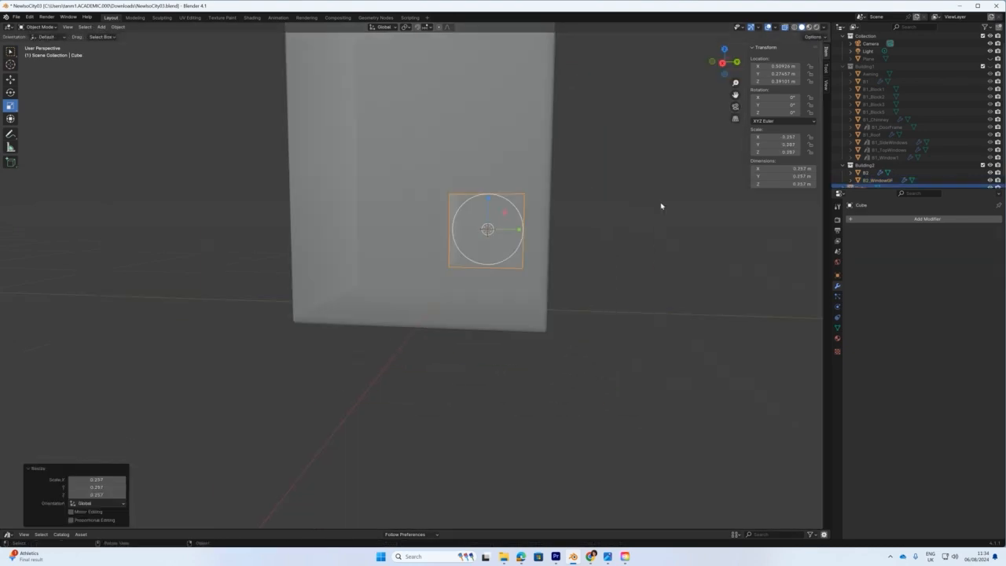
{"action": "scroll", "coordinate": [565, 158], "scroll_direction": "up", "scroll_amount": 3}
{"action": "key", "text": "s"}
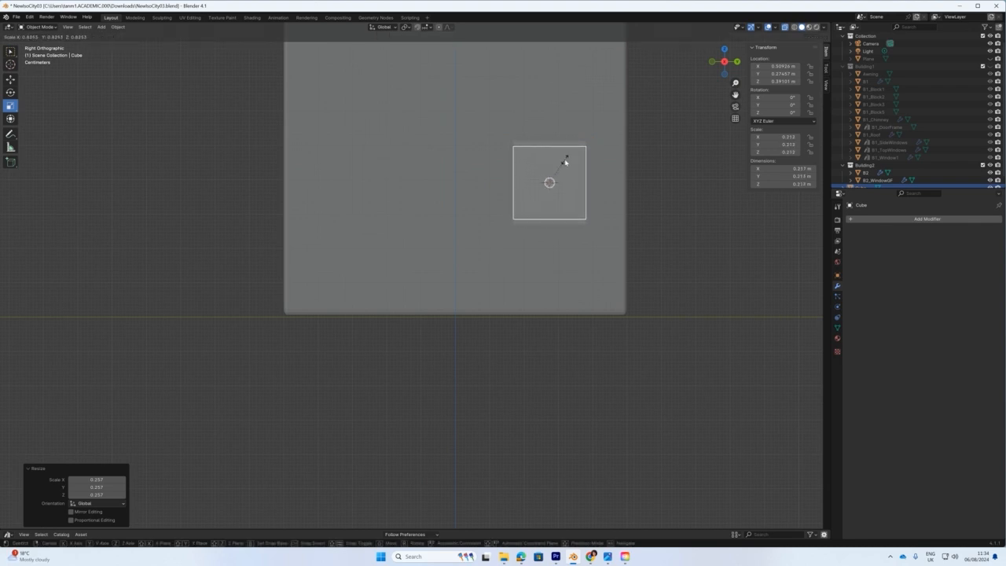
{"action": "left_click", "coordinate": [574, 161]}
{"action": "key", "text": "s"}
{"action": "key", "text": "z"}
{"action": "left_click", "coordinate": [550, 134]}
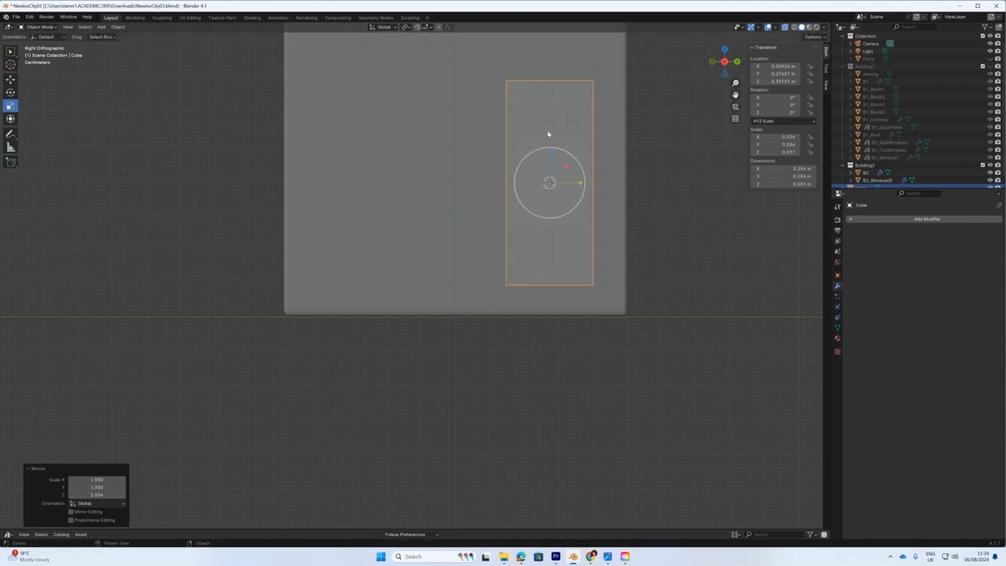
{"action": "scroll", "coordinate": [583, 150], "scroll_direction": "up", "scroll_amount": 1}
{"action": "left_click_drag", "start_coordinate": [577, 136], "coordinate": [578, 132]}
{"action": "scroll", "coordinate": [578, 133], "scroll_direction": "down", "scroll_amount": 3}
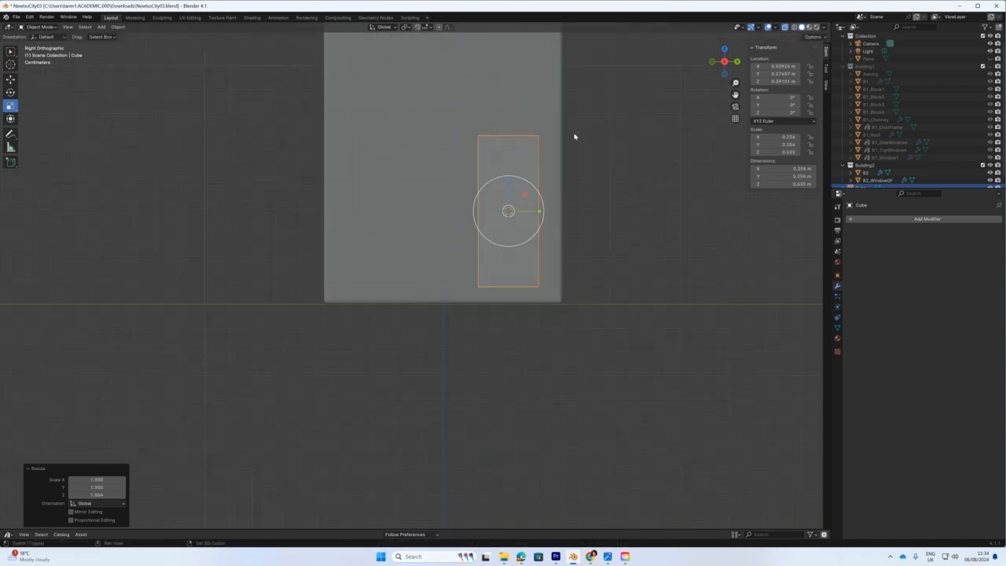
{"action": "middle_click_drag", "start_coordinate": [574, 136], "coordinate": [587, 205], "text": "shift"}
{"action": "left_click", "coordinate": [784, 29]}
Slide the block left along the wall, drop it to the ground, and widen it along Y.
{"action": "key", "text": "g"}
{"action": "left_click_drag", "start_coordinate": [551, 279], "coordinate": [486, 279]}
{"action": "mouse_move", "coordinate": [486, 278]}
{"action": "middle_mouse_down"}
{"action": "mouse_move", "coordinate": [521, 314]}
{"action": "mouse_move", "coordinate": [494, 296]}
{"action": "middle_mouse_up"}
{"action": "scroll", "coordinate": [509, 293], "scroll_direction": "down", "scroll_amount": 4}
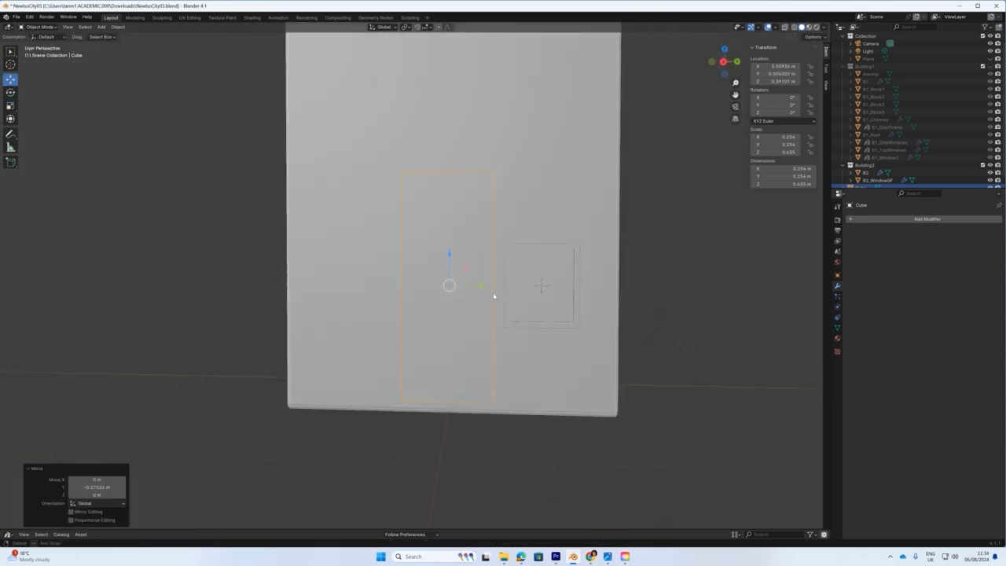
{"action": "key", "text": "KP_3"}
{"action": "left_click_drag", "start_coordinate": [457, 249], "coordinate": [456, 266]}
{"action": "key", "text": "s"}
{"action": "left_click_drag", "start_coordinate": [488, 297], "coordinate": [492, 297]}
{"action": "middle_click_drag", "start_coordinate": [492, 297], "coordinate": [505, 318]}
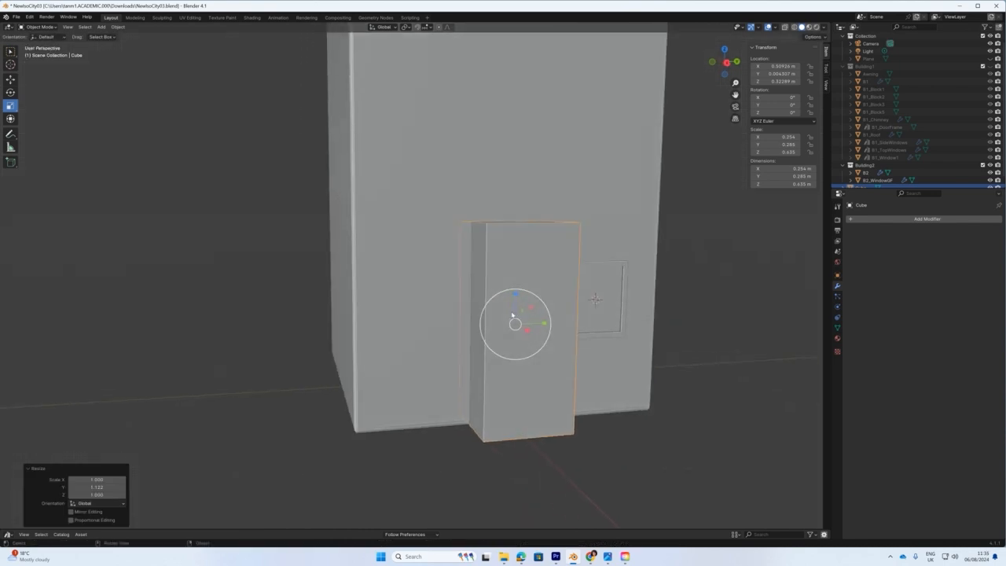
{"action": "left_click", "coordinate": [616, 268]}
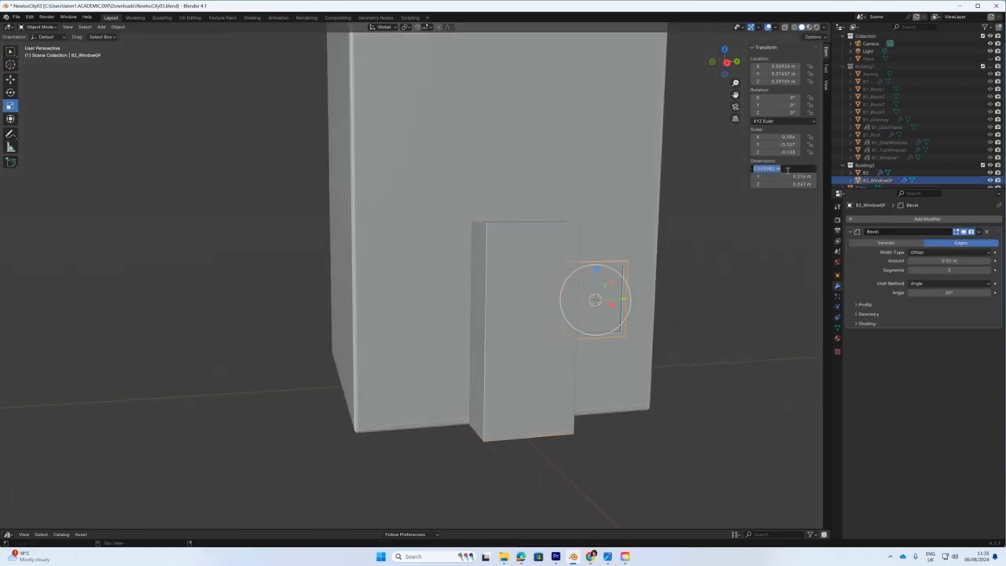
Flatten the door block by setting its X dimension to 0.00898 m.
{"action": "left_click", "coordinate": [520, 275]}
{"action": "left_click", "coordinate": [782, 169]}
{"action": "key", "text": "ctrl+v"}
{"action": "key", "text": "Return"}
{"action": "middle_click_drag", "start_coordinate": [530, 294], "coordinate": [554, 317]}
{"action": "scroll", "coordinate": [599, 335], "scroll_direction": "up", "scroll_amount": 2}
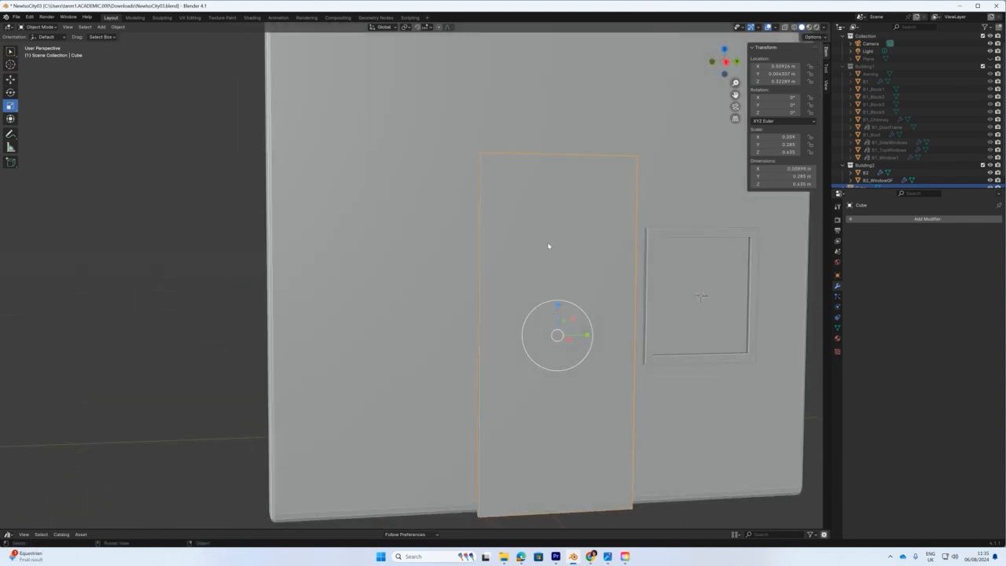
Duplicate the slab in place, shrink the copy along Y and Z, and thicken it to 0.096 on X.
{"action": "key", "text": "shift+d"}
{"action": "key", "text": "Escape"}
{"action": "middle_click_drag", "start_coordinate": [551, 239], "coordinate": [543, 311]}
{"action": "left_click_drag", "start_coordinate": [545, 342], "coordinate": [515, 316]}
{"action": "left_click_drag", "start_coordinate": [543, 343], "coordinate": [542, 343]}
{"action": "middle_click_drag", "start_coordinate": [543, 344], "coordinate": [599, 370]}
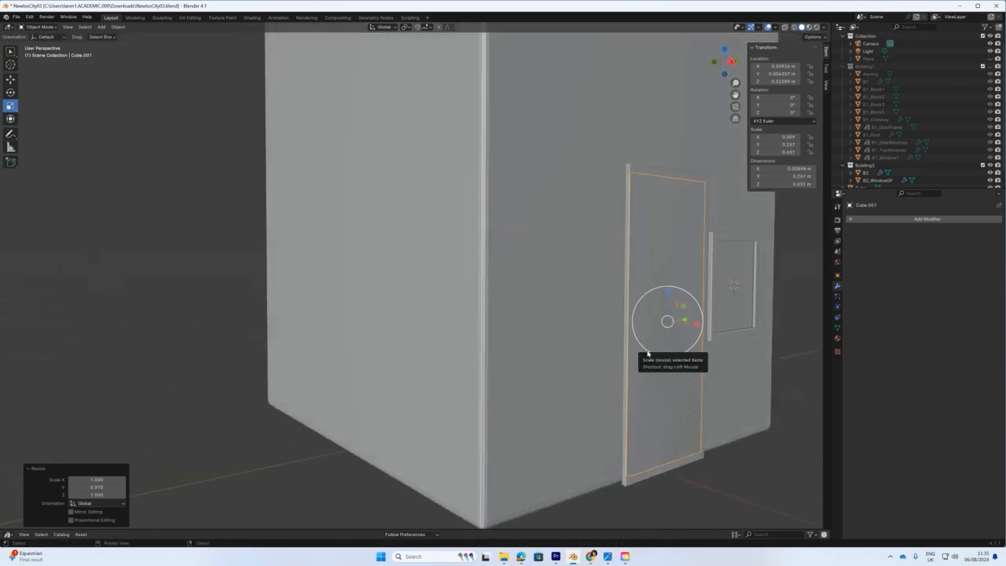
{"action": "left_click_drag", "start_coordinate": [698, 324], "coordinate": [7, 362]}
{"action": "middle_click_drag", "start_coordinate": [7, 362], "coordinate": [1, 315]}
{"action": "middle_click_drag", "start_coordinate": [547, 296], "coordinate": [603, 342]}
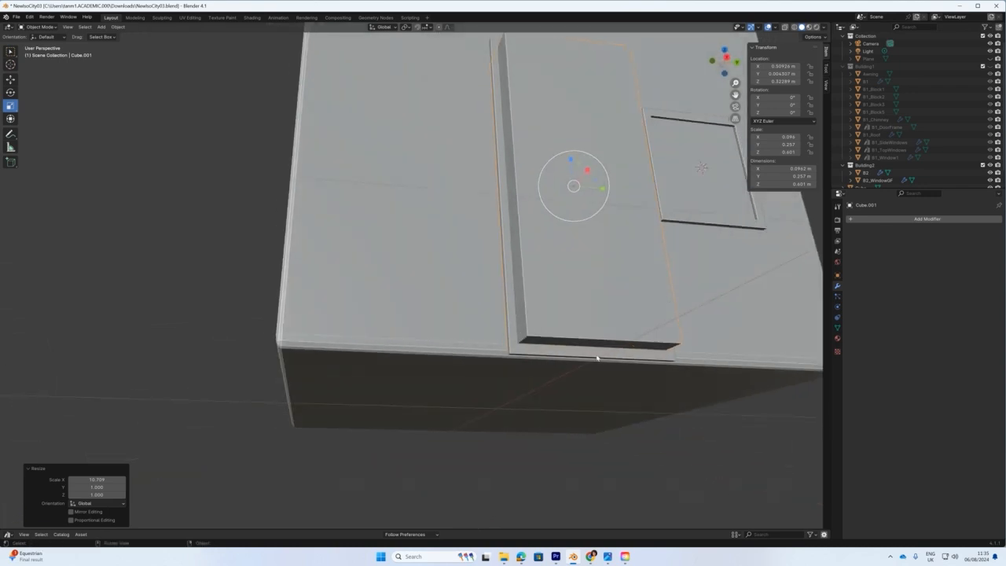
{"action": "left_click", "coordinate": [591, 346]}
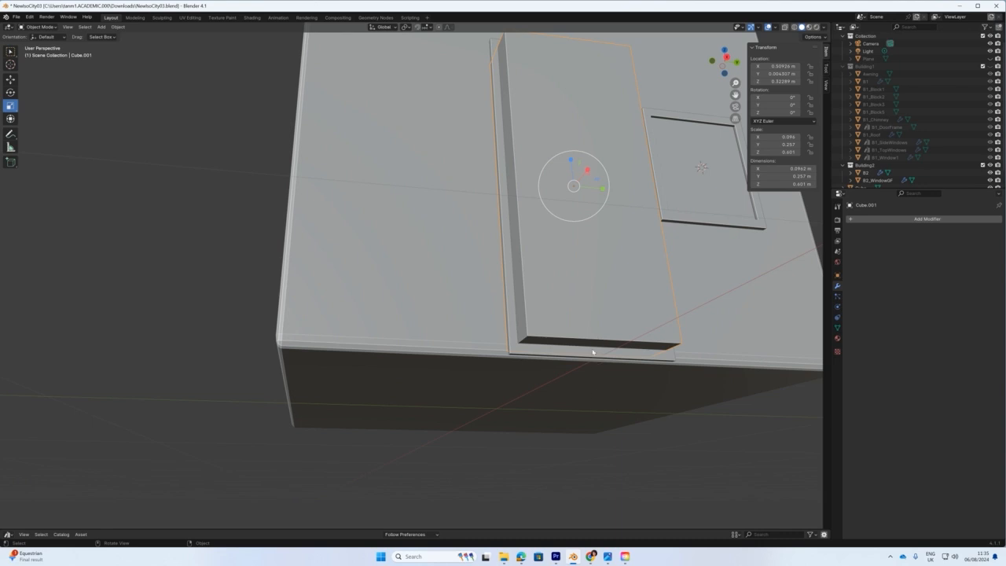
{"action": "middle_click_drag", "start_coordinate": [585, 314], "coordinate": [550, 330]}
Hide the B2 wall in the Outliner to view the door slabs from the right side.
{"action": "key", "text": "KP_1"}
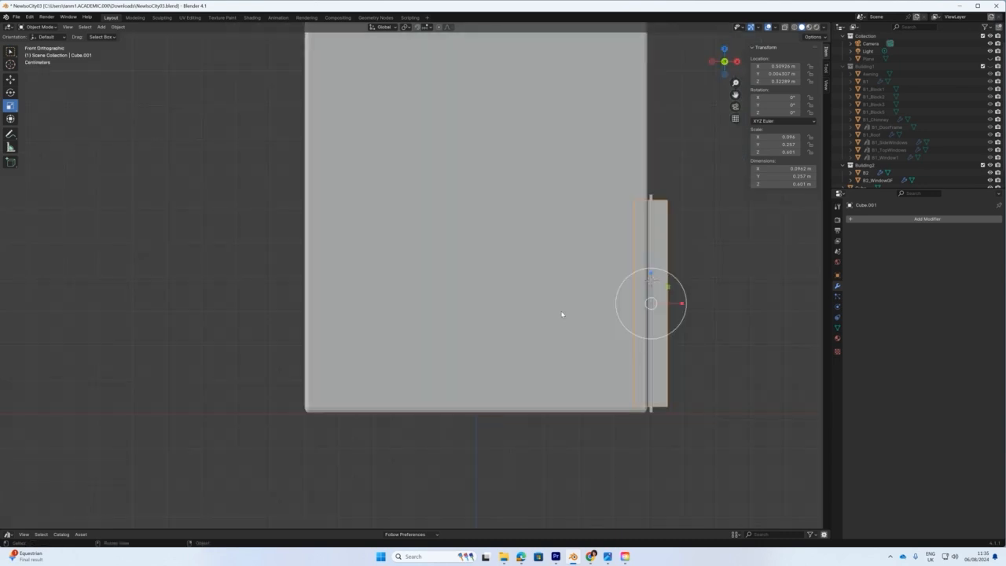
{"action": "middle_click_drag", "start_coordinate": [632, 302], "coordinate": [537, 307]}
{"action": "key", "text": "KP_3"}
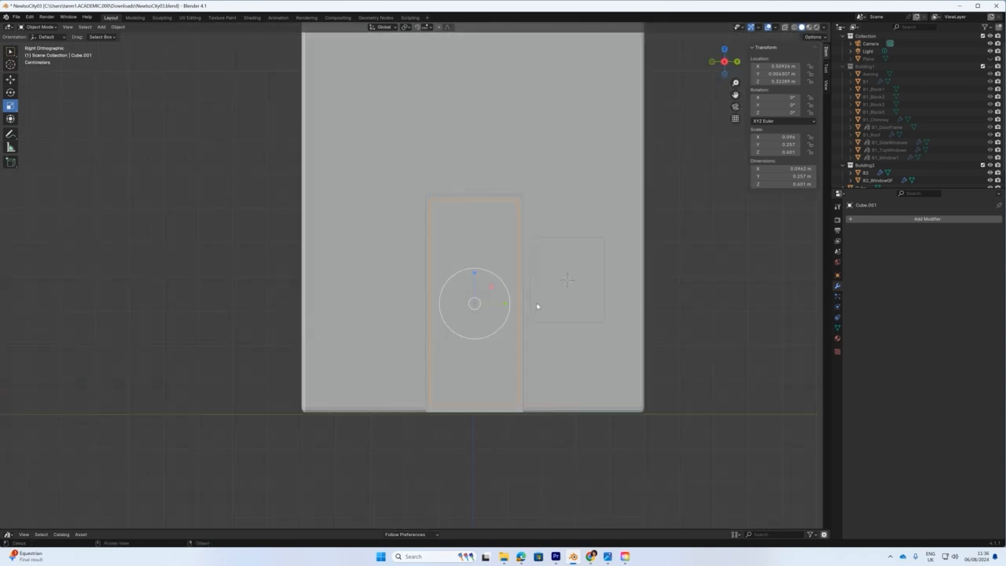
{"action": "left_click", "coordinate": [989, 173]}
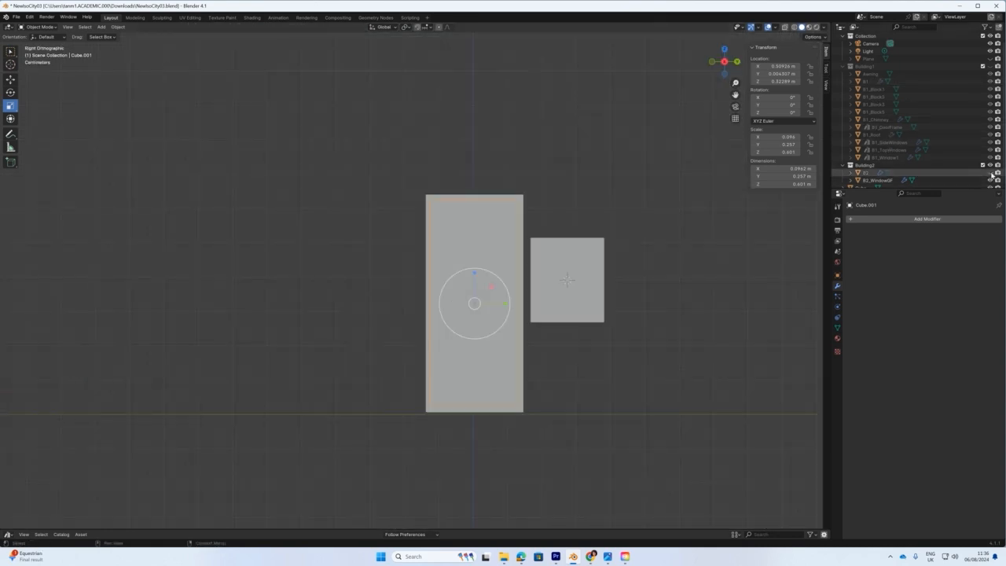
{"action": "scroll", "coordinate": [481, 357], "scroll_direction": "up", "scroll_amount": 1}
{"action": "middle_click_drag", "start_coordinate": [482, 358], "coordinate": [378, 298]}
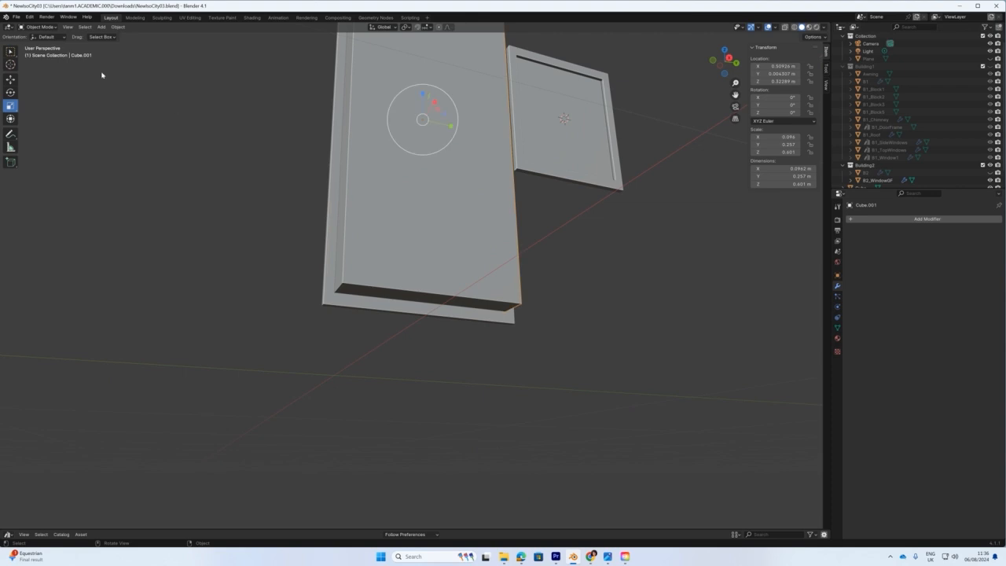
In Edit Mode, pull the inner copy's bottom face down below the slab.
{"action": "left_click", "coordinate": [39, 26]}
{"action": "left_click", "coordinate": [35, 44]}
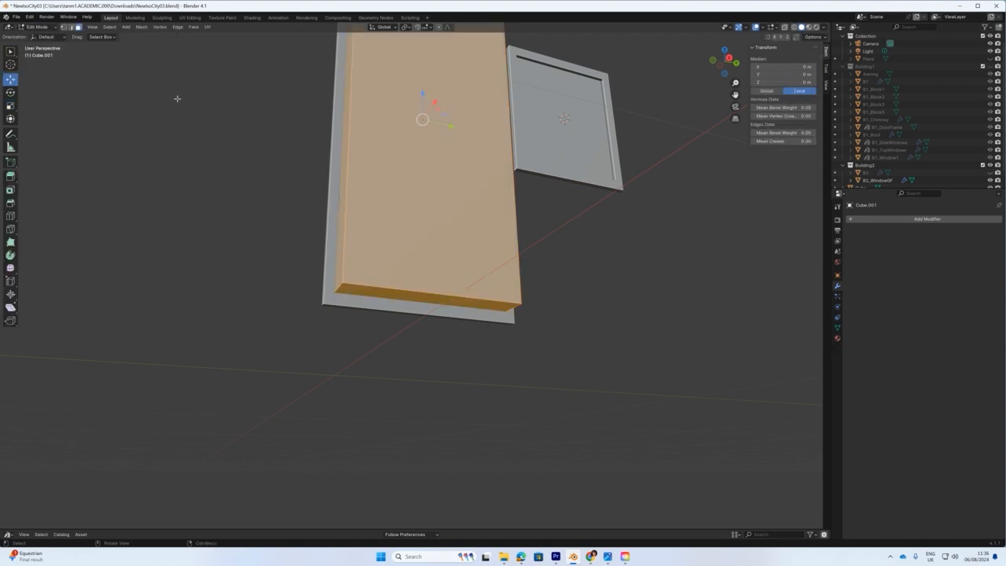
{"action": "left_click", "coordinate": [414, 300]}
{"action": "left_click_drag", "start_coordinate": [423, 277], "coordinate": [377, 433]}
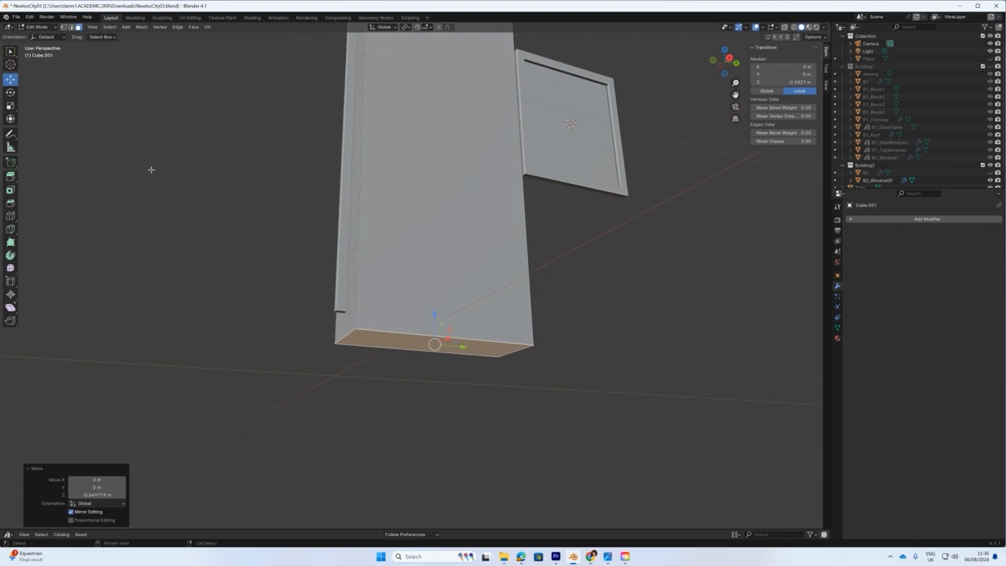
{"action": "left_click", "coordinate": [36, 26]}
{"action": "left_click", "coordinate": [33, 36]}
Add a Boolean modifier to the thin slab with Cube.001 as the cutting object.
{"action": "middle_click_drag", "start_coordinate": [270, 196], "coordinate": [272, 243]}
{"action": "scroll", "coordinate": [277, 240], "scroll_direction": "up", "scroll_amount": 2}
{"action": "left_click", "coordinate": [298, 114]}
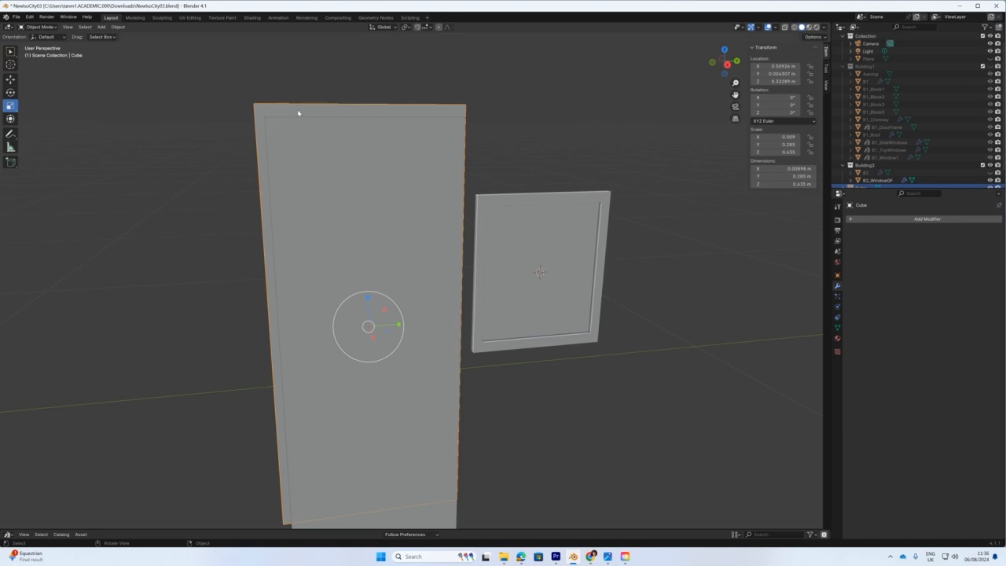
{"action": "left_click", "coordinate": [895, 219]}
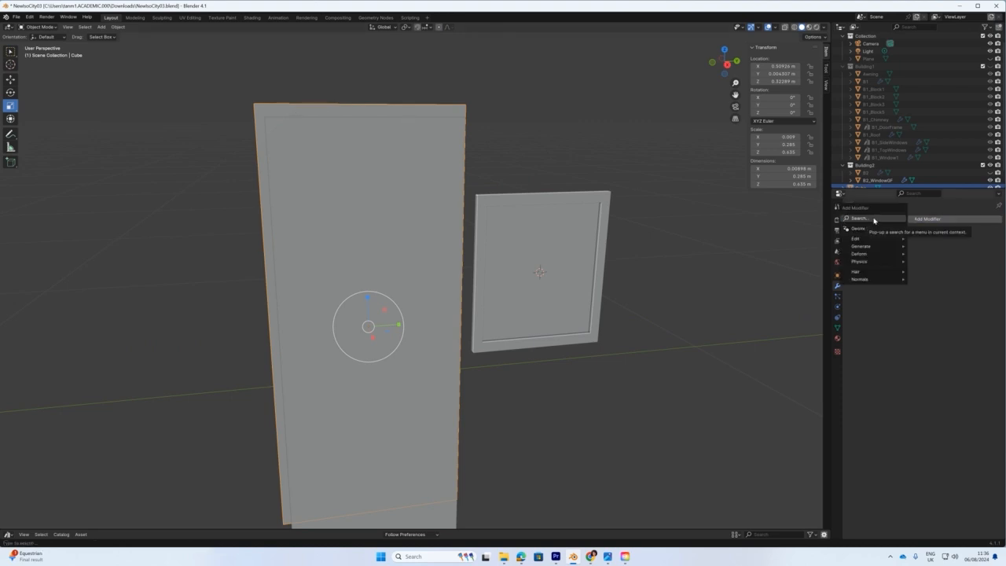
{"action": "left_click", "coordinate": [874, 220]}
{"action": "type", "text": "boo"}
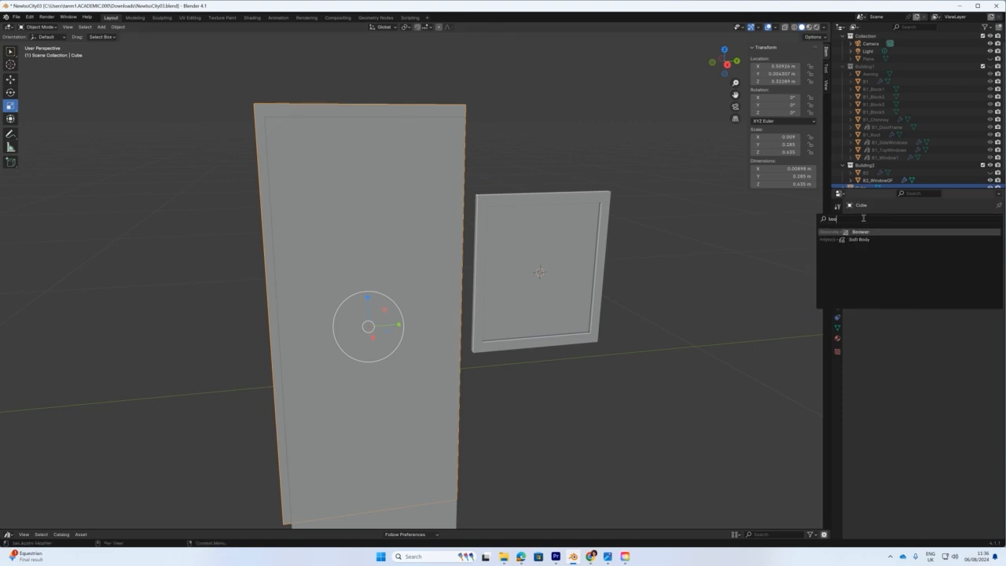
{"action": "left_click", "coordinate": [856, 232]}
{"action": "left_click", "coordinate": [987, 262]}
{"action": "left_click", "coordinate": [371, 135]}
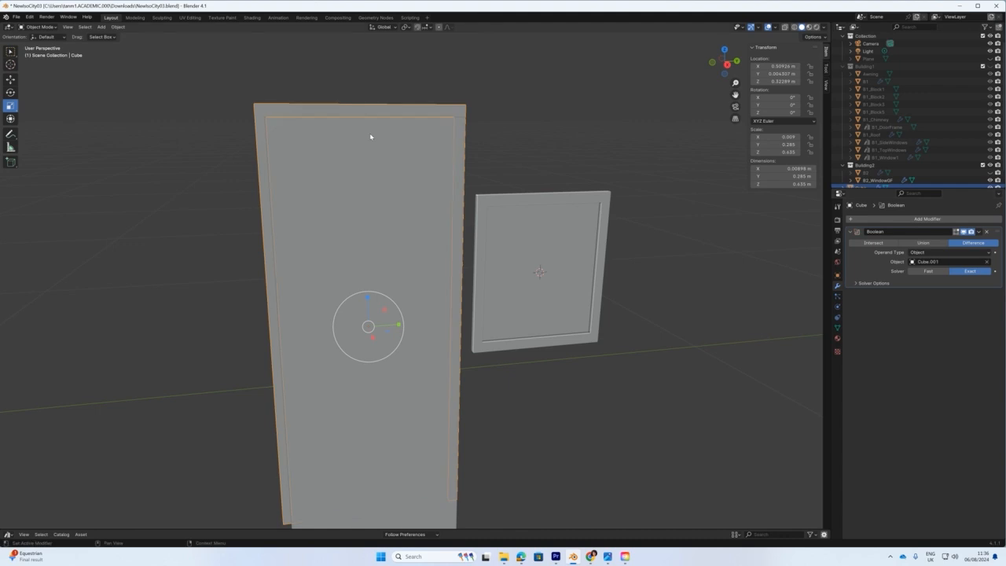
Hide the slab and the copy to inspect the cut door frame.
{"action": "scroll", "coordinate": [965, 172], "scroll_direction": "down", "scroll_amount": 1}
{"action": "left_click", "coordinate": [990, 173]}
{"action": "left_click", "coordinate": [990, 173]}
{"action": "left_click", "coordinate": [990, 180]}
{"action": "middle_click_drag", "start_coordinate": [405, 294], "coordinate": [419, 367]}
{"action": "scroll", "coordinate": [339, 349], "scroll_direction": "down", "scroll_amount": 3}
Shrink the Cube.001 cutter slightly and raise it a little, in right-side view.
{"action": "left_click", "coordinate": [864, 180]}
{"action": "left_click", "coordinate": [990, 181]}
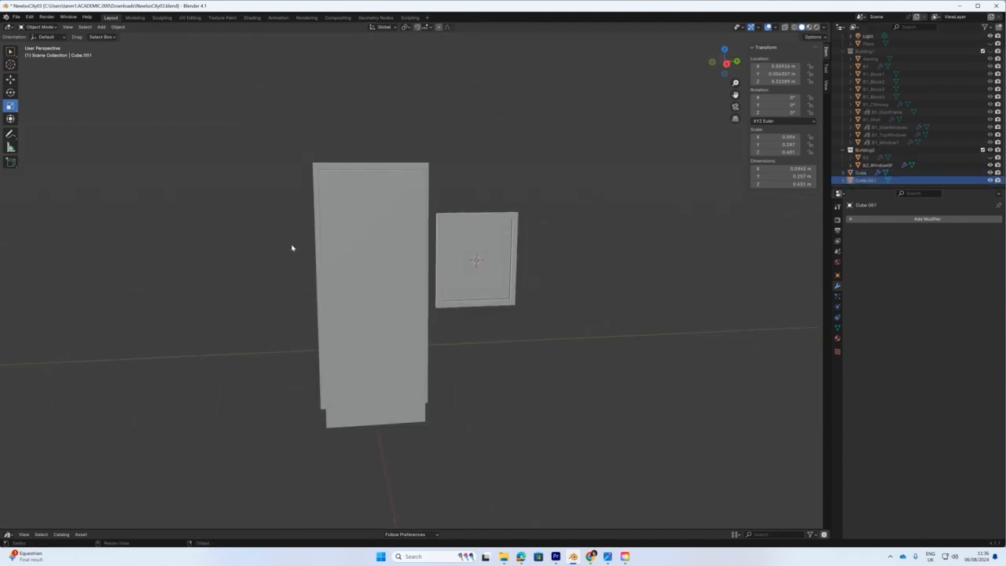
{"action": "left_click_drag", "start_coordinate": [394, 253], "coordinate": [388, 265]}
{"action": "key", "text": "KP_3"}
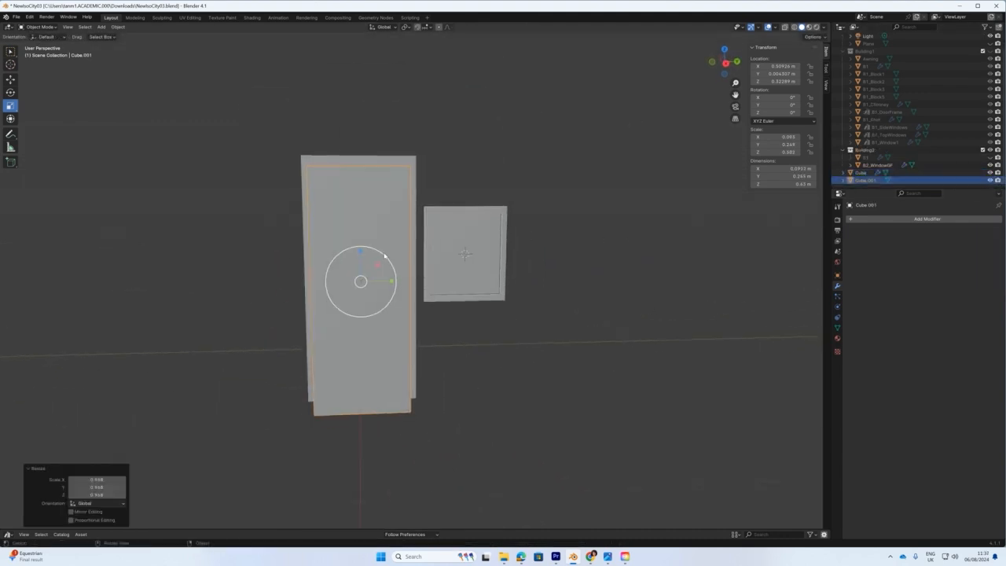
{"action": "left_click", "coordinate": [10, 79]}
{"action": "left_click_drag", "start_coordinate": [339, 216], "coordinate": [339, 213]}
{"action": "left_click", "coordinate": [990, 180]}
{"action": "left_click", "coordinate": [990, 180]}
Rename the slab B2_Door and apply its Boolean modifier.
{"action": "left_click", "coordinate": [862, 172]}
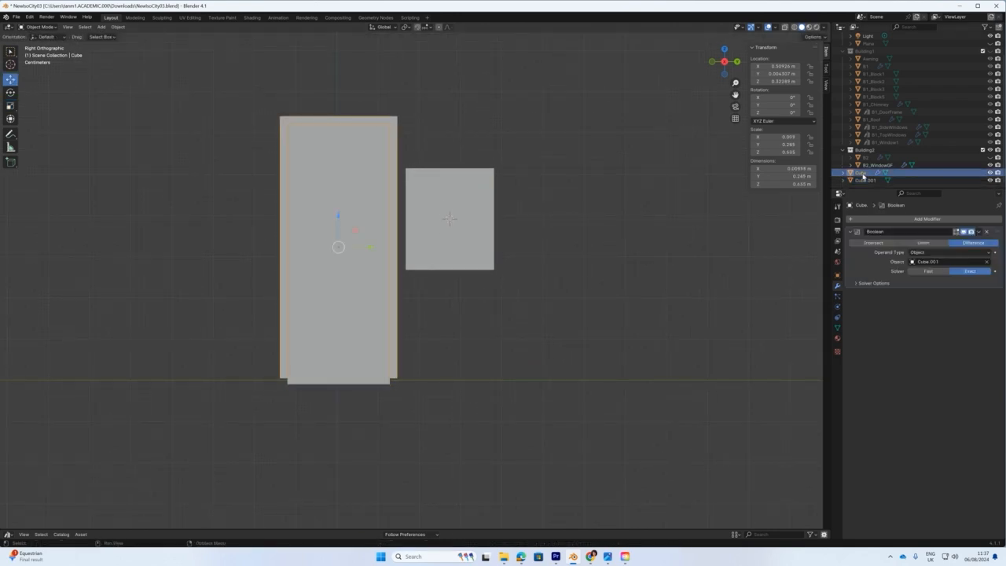
{"action": "type", "text": "B2_Door"}
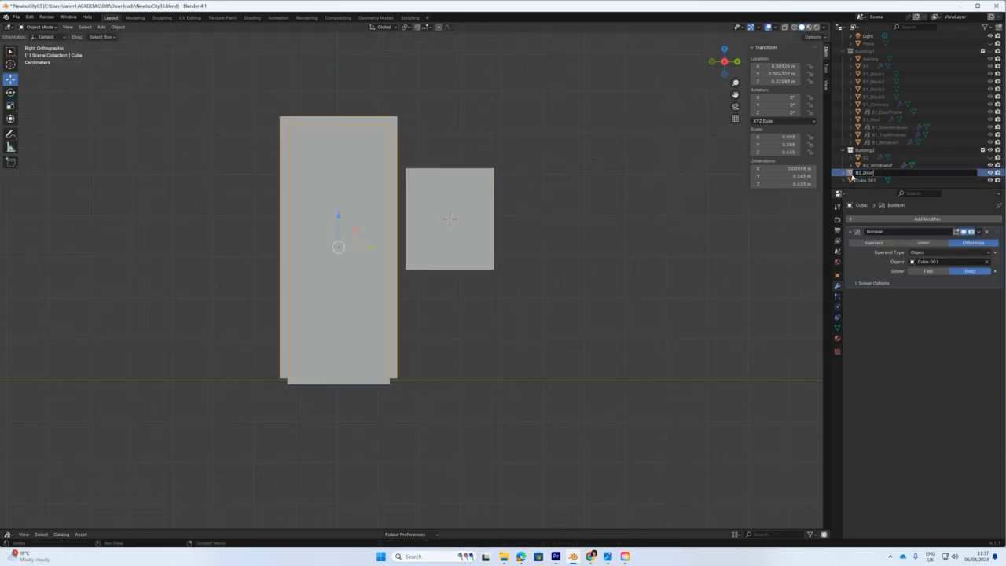
{"action": "key", "text": "Return"}
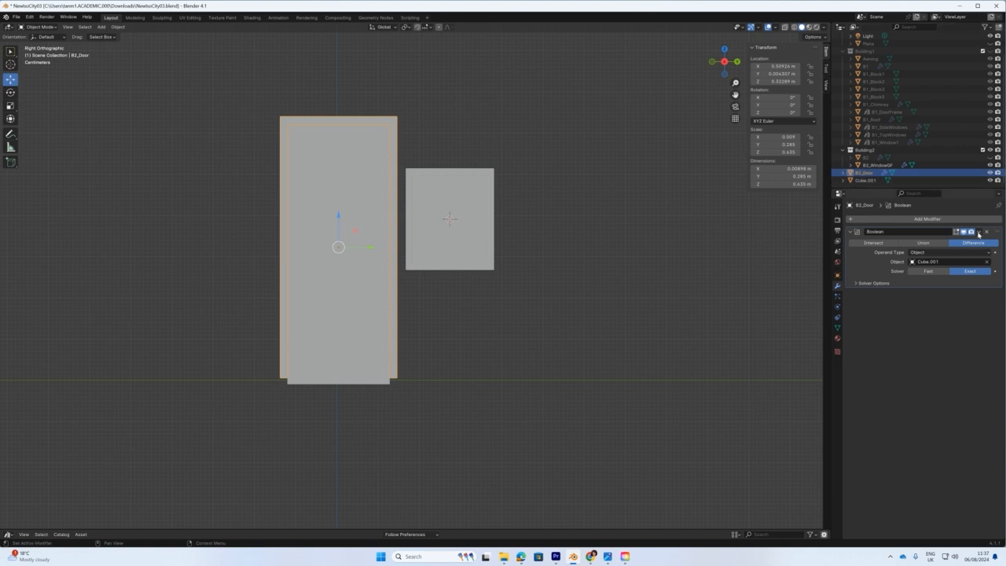
{"action": "left_click", "coordinate": [978, 232]}
{"action": "left_click", "coordinate": [946, 237]}
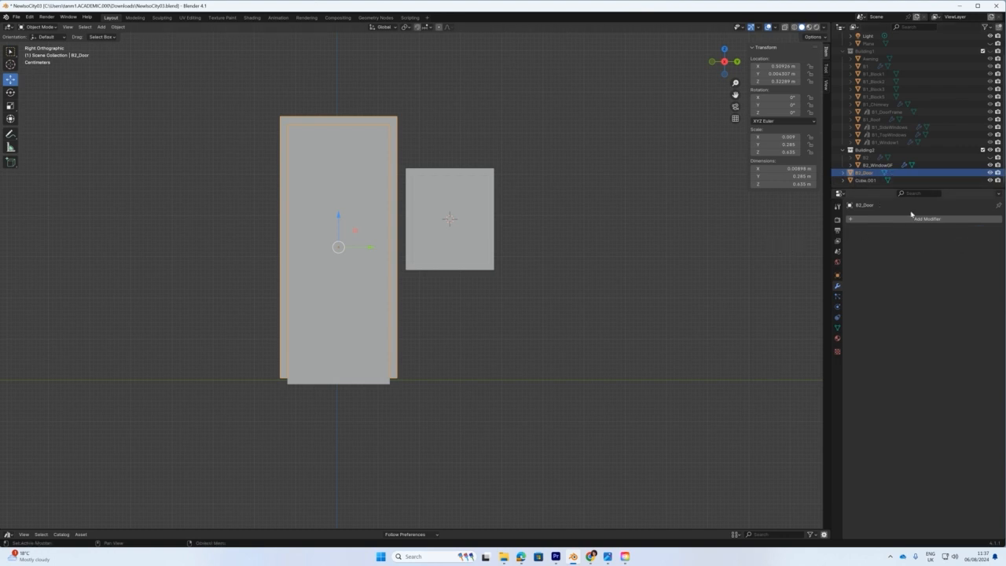
Delete the Cube.001 cutter and unhide the B2 wall.
{"action": "left_click", "coordinate": [868, 181]}
{"action": "key", "text": "Delete"}
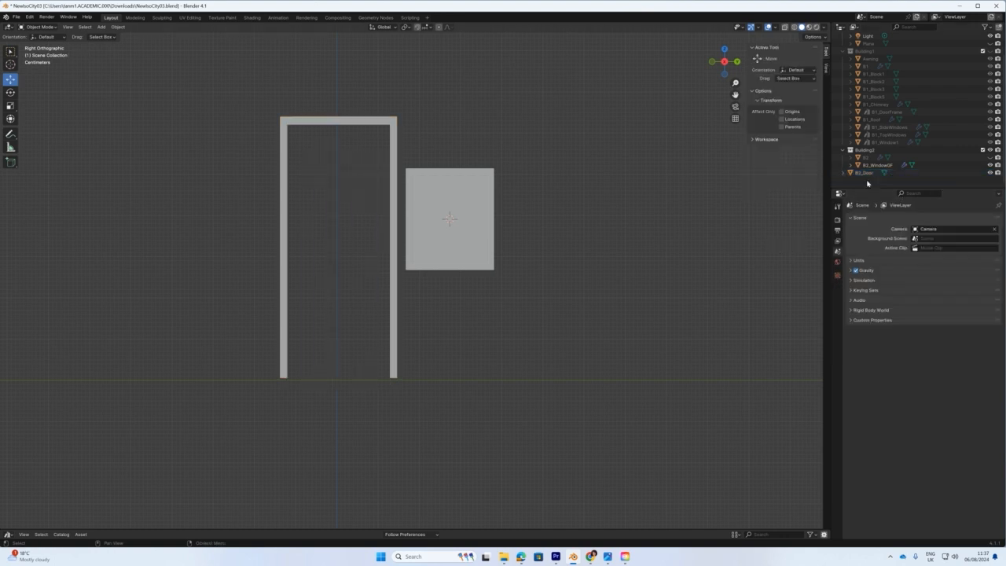
{"action": "scroll", "coordinate": [867, 183], "scroll_direction": "up", "scroll_amount": 1}
{"action": "middle_click_drag", "start_coordinate": [472, 333], "coordinate": [496, 348]}
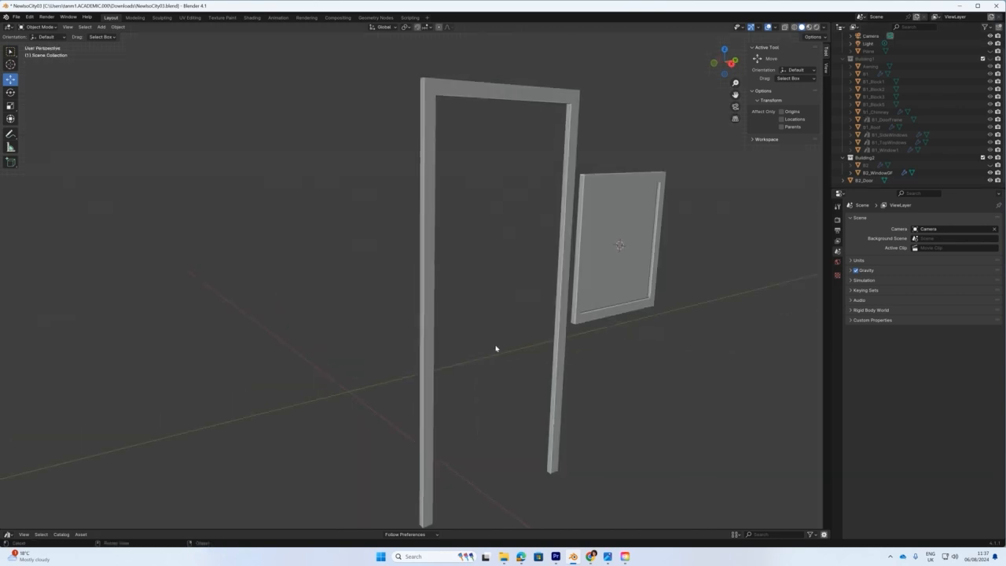
{"action": "left_click", "coordinate": [988, 166]}
Nudge B2_Door along X to about 0.50424 m against the wall.
{"action": "middle_click_drag", "start_coordinate": [534, 254], "coordinate": [568, 249]}
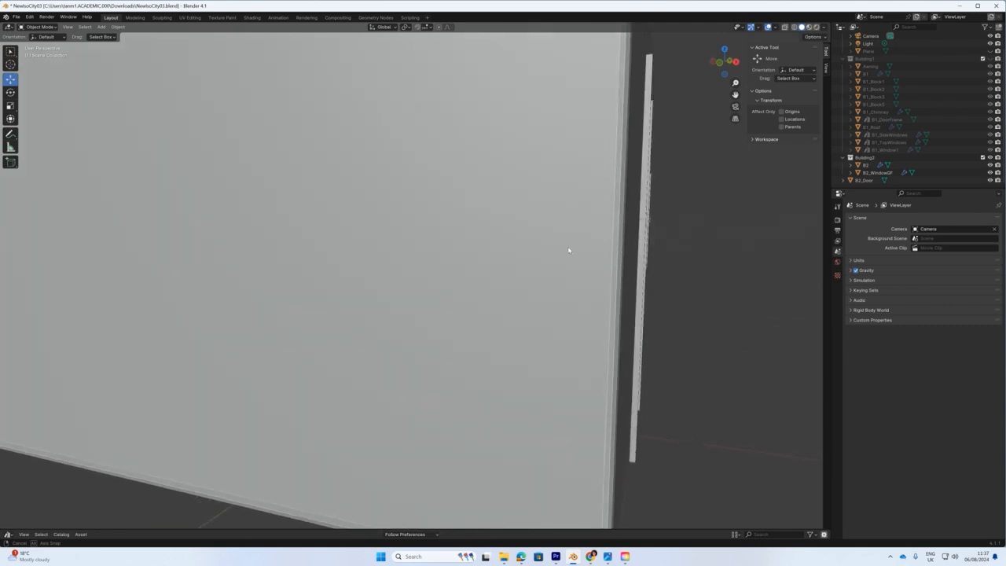
{"action": "left_click", "coordinate": [642, 233]}
{"action": "middle_click_drag", "start_coordinate": [647, 239], "coordinate": [669, 292]}
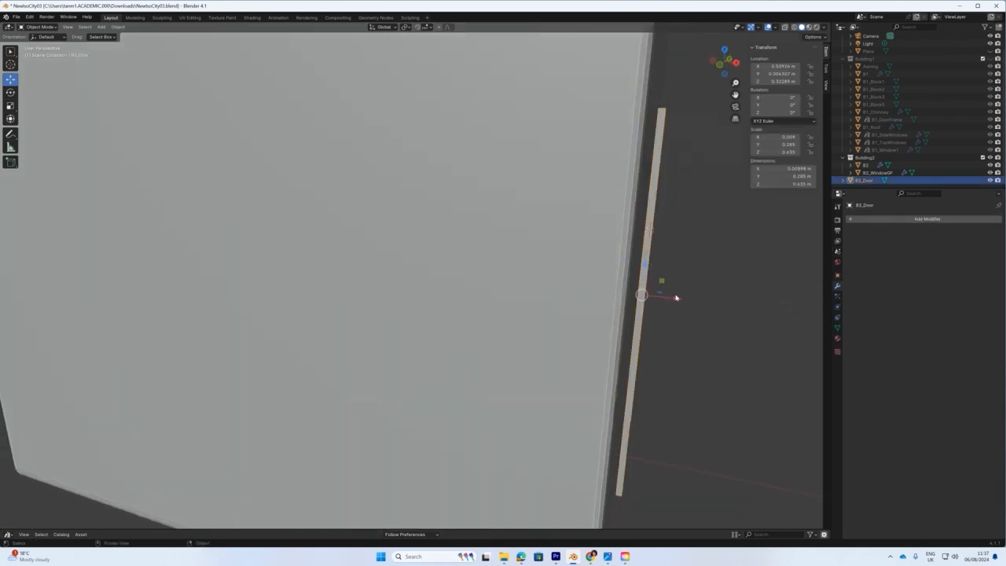
{"action": "mouse_move", "coordinate": [678, 300]}
{"action": "left_mouse_down"}
{"action": "mouse_move", "coordinate": [642, 297]}
{"action": "mouse_move", "coordinate": [674, 299]}
{"action": "left_mouse_up"}
{"action": "middle_click_drag", "start_coordinate": [674, 299], "coordinate": [641, 305]}
{"action": "middle_click_drag", "start_coordinate": [648, 251], "coordinate": [227, 126]}
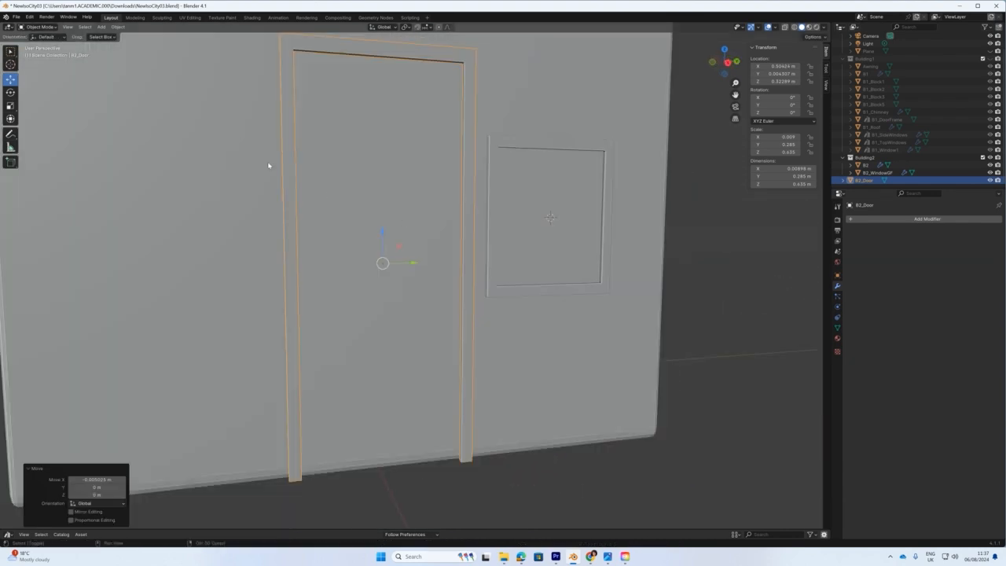
Snap the 3D cursor to the B2_Door frame.
{"action": "key", "text": "shift+s"}
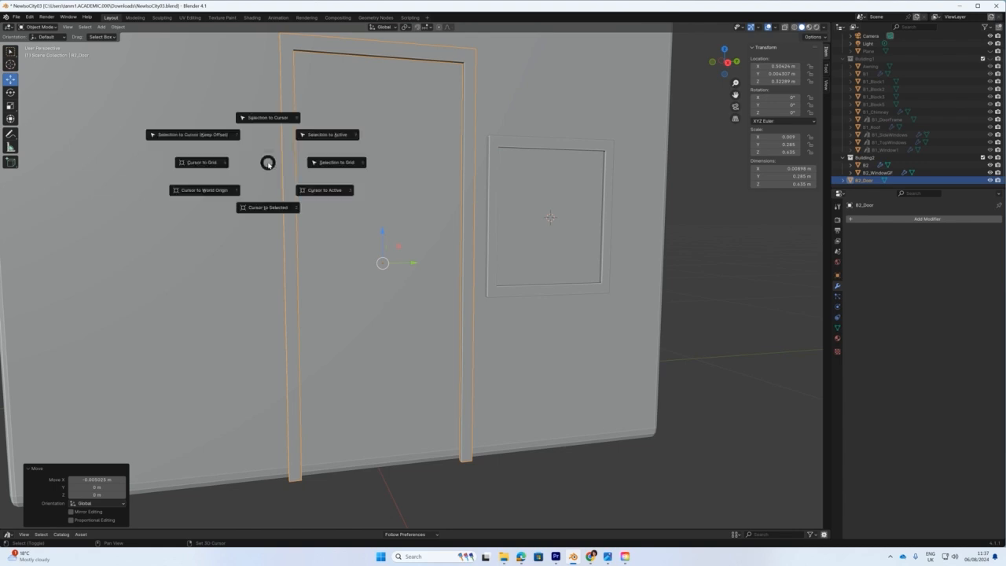
{"action": "left_click", "coordinate": [262, 209]}
{"action": "middle_click_drag", "start_coordinate": [336, 250], "coordinate": [326, 247]}
{"action": "scroll", "coordinate": [325, 245], "scroll_direction": "down", "scroll_amount": 1}
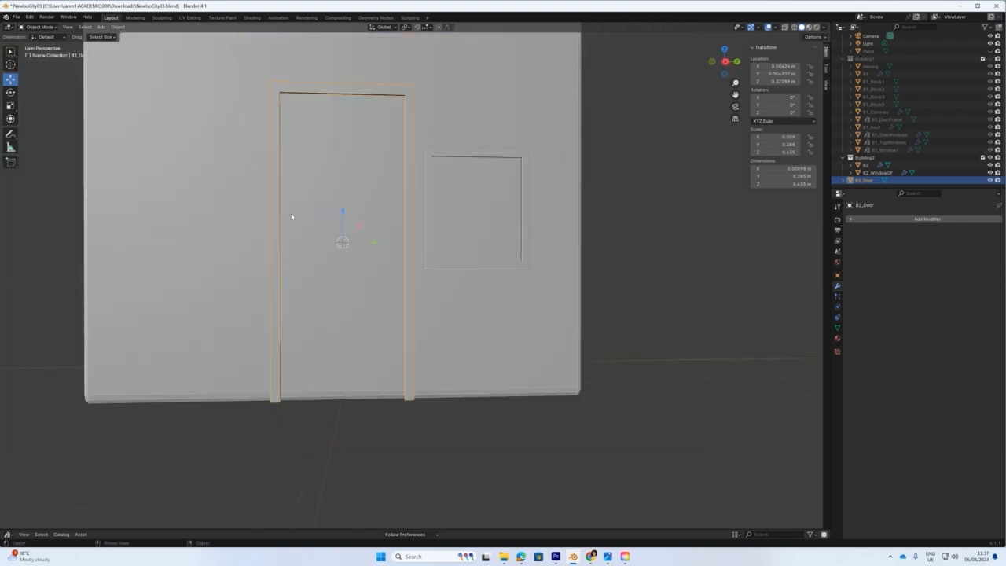
{"action": "left_click", "coordinate": [101, 27]}
Add a plane and rotate it 90° on Y.
{"action": "mouse_move", "coordinate": [153, 38]}
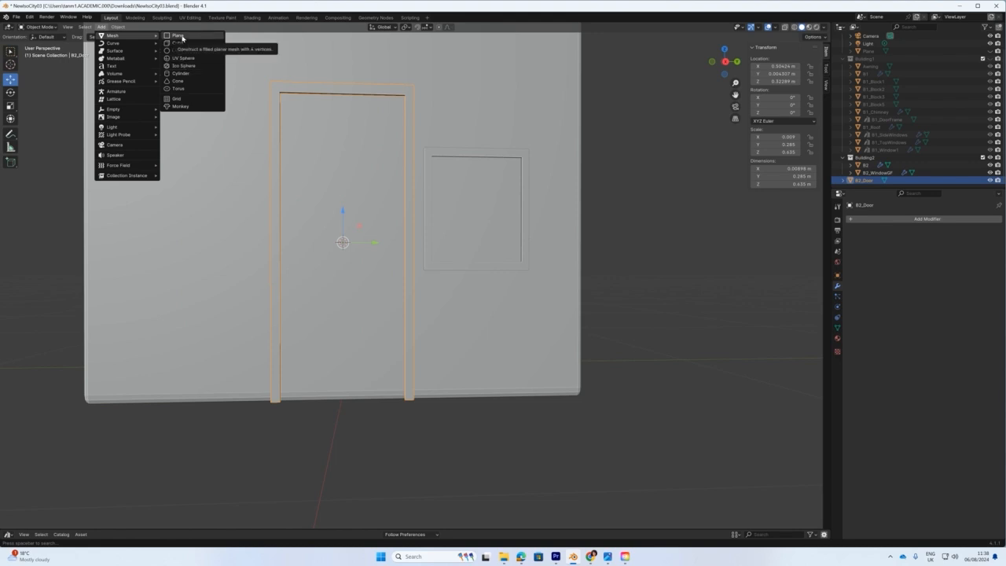
{"action": "left_click", "coordinate": [179, 36]}
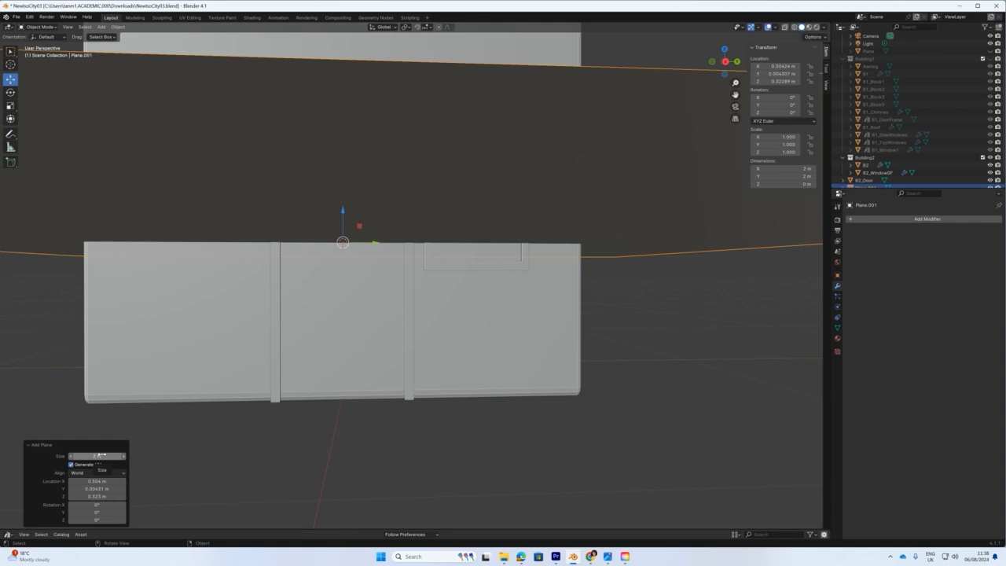
{"action": "left_click", "coordinate": [791, 104]}
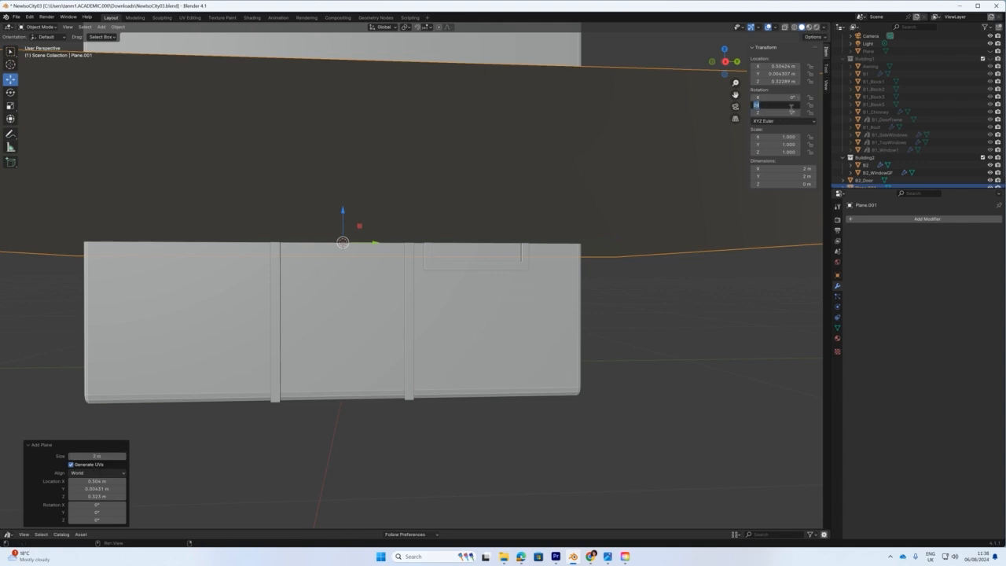
{"action": "type", "text": "90"}
{"action": "key", "text": "Return"}
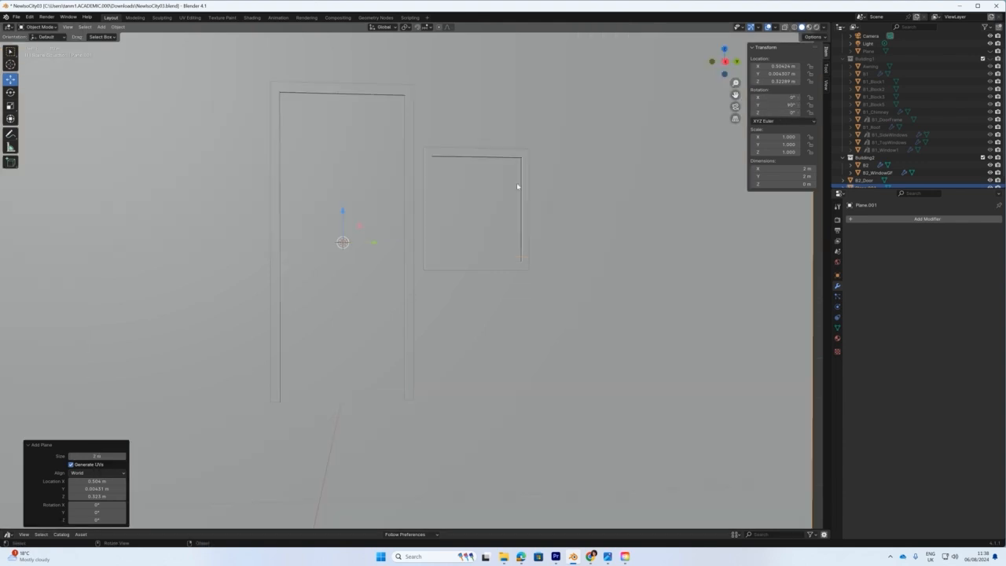
Scale the plane down into a tall door panel about 0.619 × 0.258 m in Right view.
{"action": "scroll", "coordinate": [382, 248], "scroll_direction": "down", "scroll_amount": 5}
{"action": "key", "text": "shift+space"}
{"action": "key", "text": "s"}
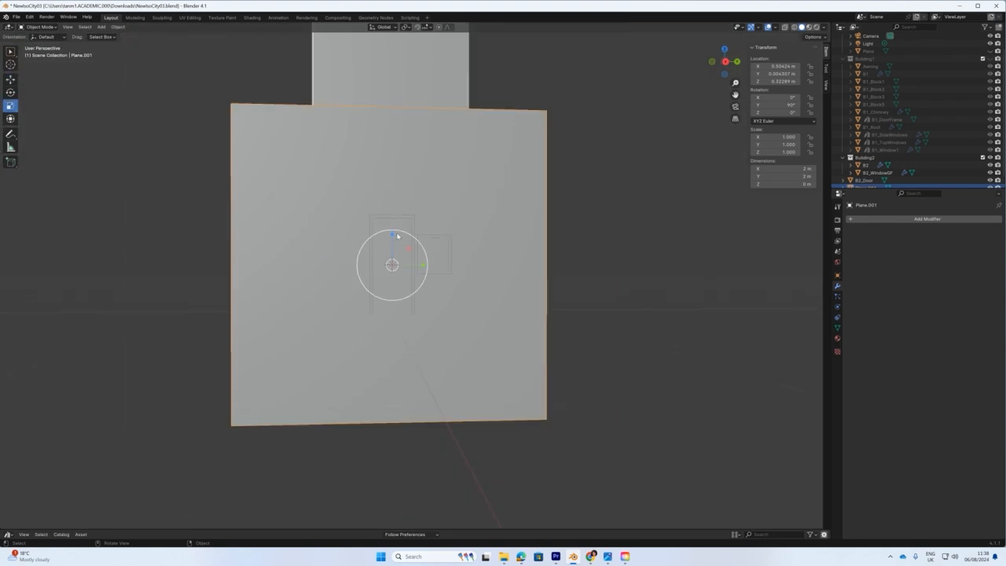
{"action": "left_click_drag", "start_coordinate": [411, 232], "coordinate": [385, 263]}
{"action": "key", "text": "KP_3"}
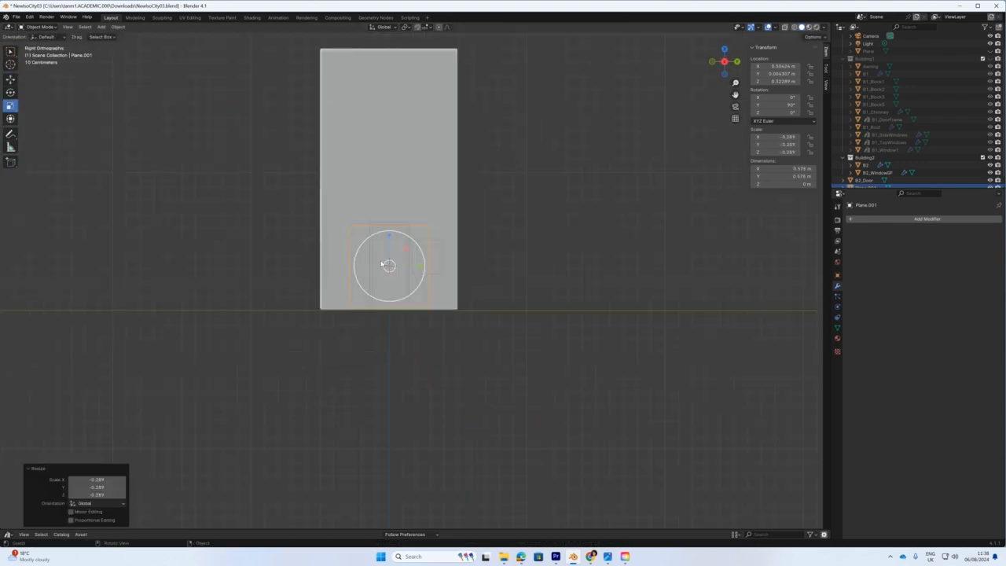
{"action": "scroll", "coordinate": [384, 268], "scroll_direction": "up", "scroll_amount": 4}
{"action": "left_click_drag", "start_coordinate": [396, 256], "coordinate": [361, 221]}
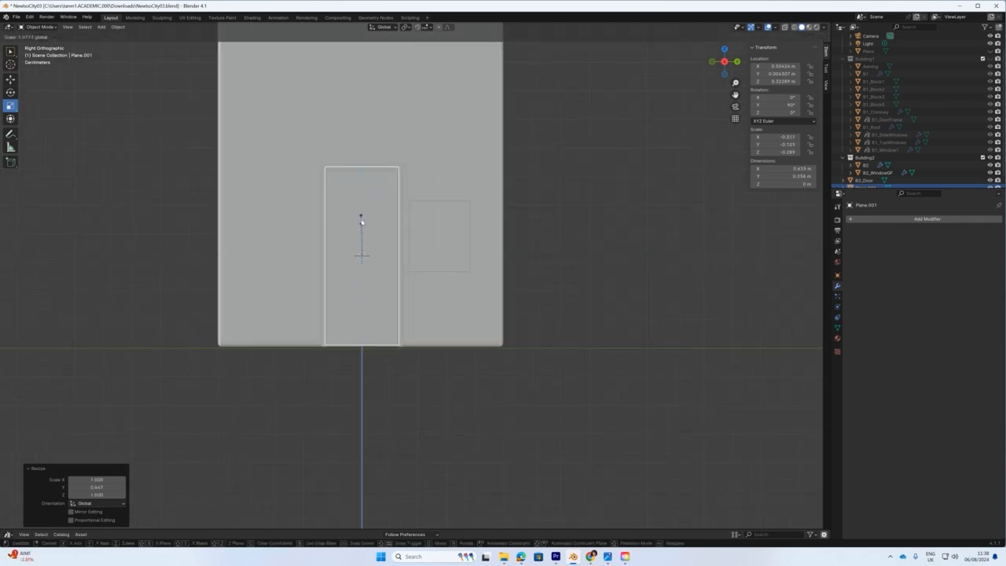
{"action": "left_click_drag", "start_coordinate": [360, 221], "coordinate": [361, 231]}
Move the panel along X to about 0.50062 m so it fills the door frame.
{"action": "key", "text": "shift+space"}
{"action": "key", "text": "g"}
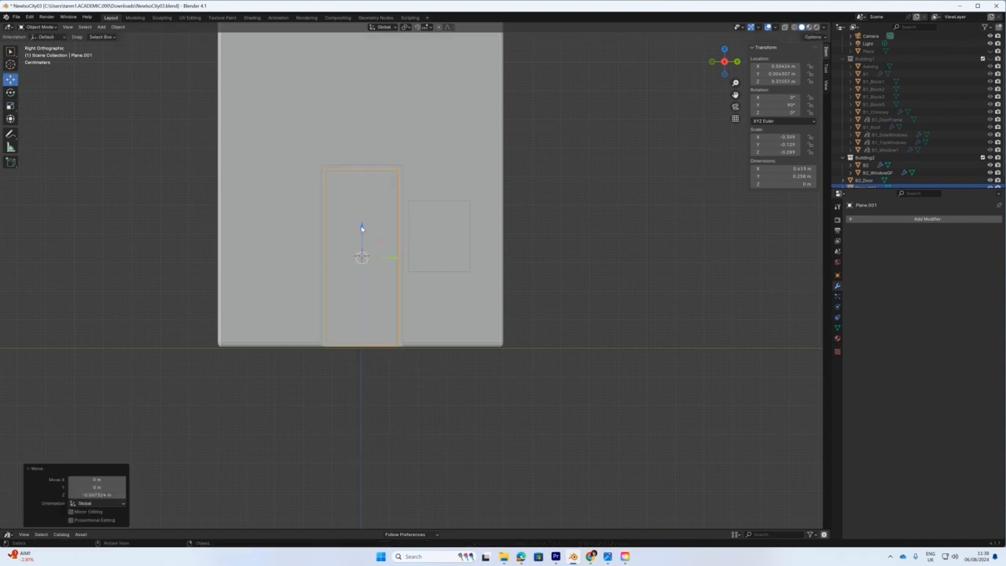
{"action": "middle_click_drag", "start_coordinate": [362, 231], "coordinate": [548, 323]}
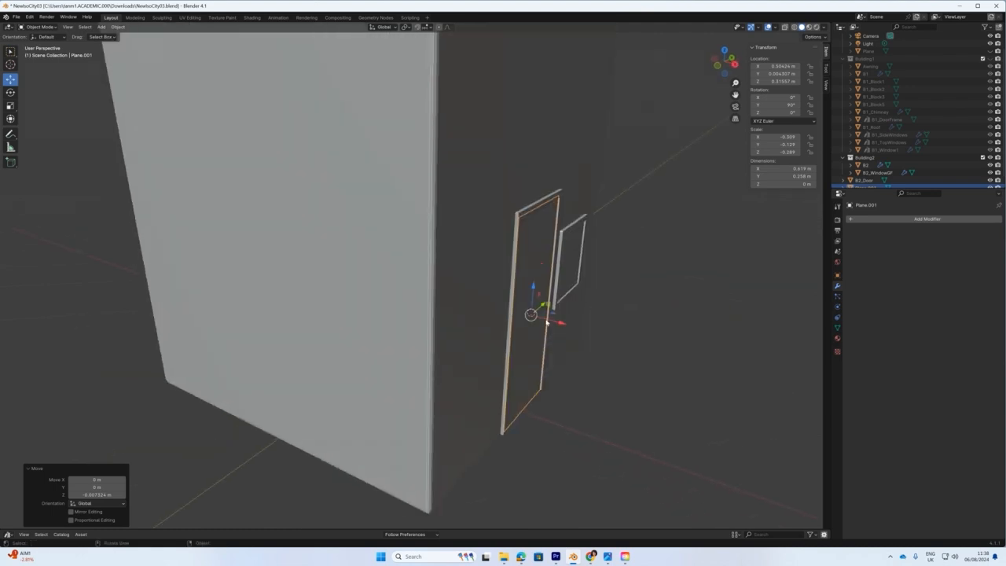
{"action": "left_click_drag", "start_coordinate": [560, 323], "coordinate": [558, 322]}
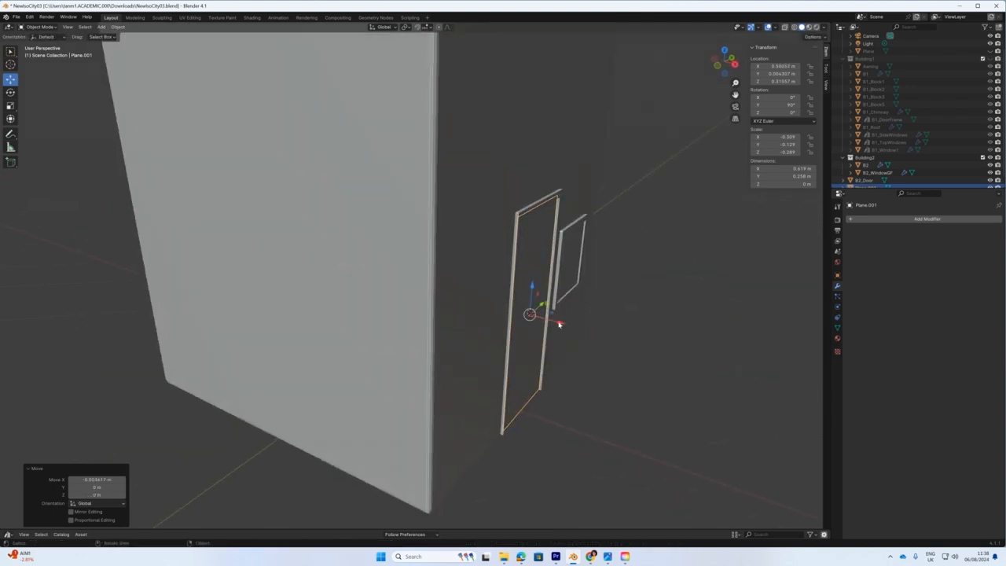
{"action": "left_click", "coordinate": [989, 166]}
{"action": "left_click", "coordinate": [989, 166]}
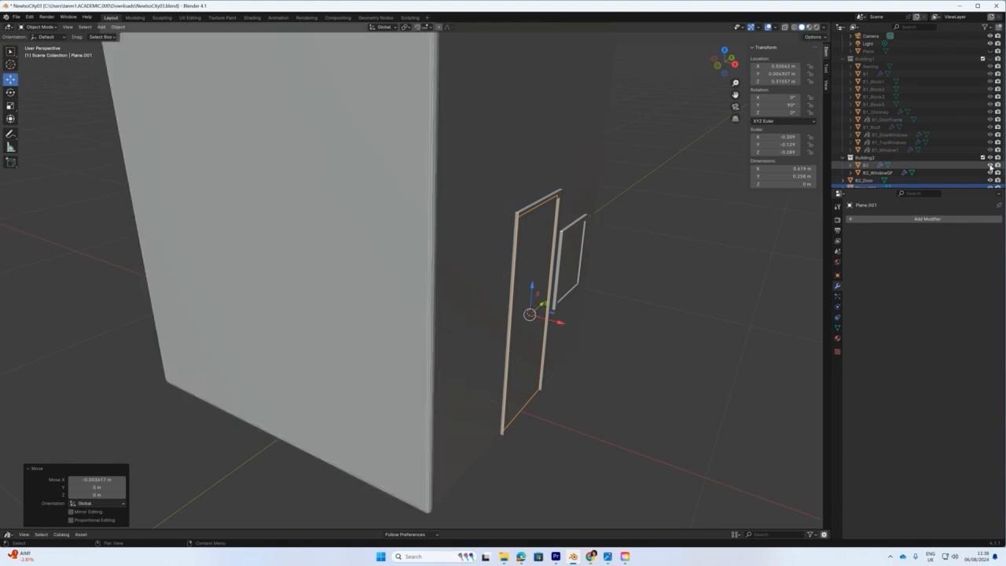
Switch to Material Preview and give the door panel the Window1Glass material.
{"action": "left_click", "coordinate": [809, 28]}
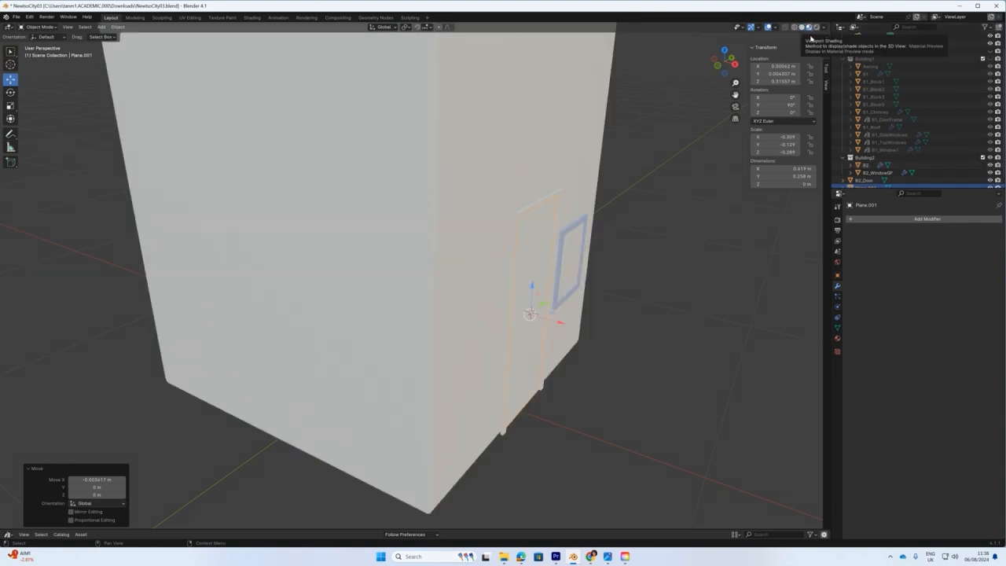
{"action": "left_click", "coordinate": [837, 338]}
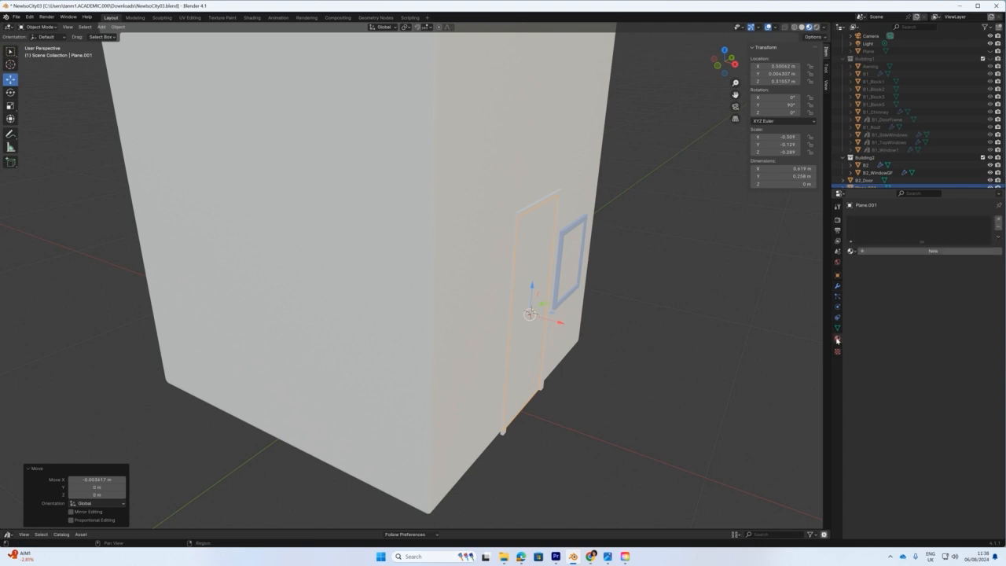
{"action": "left_click", "coordinate": [851, 250]}
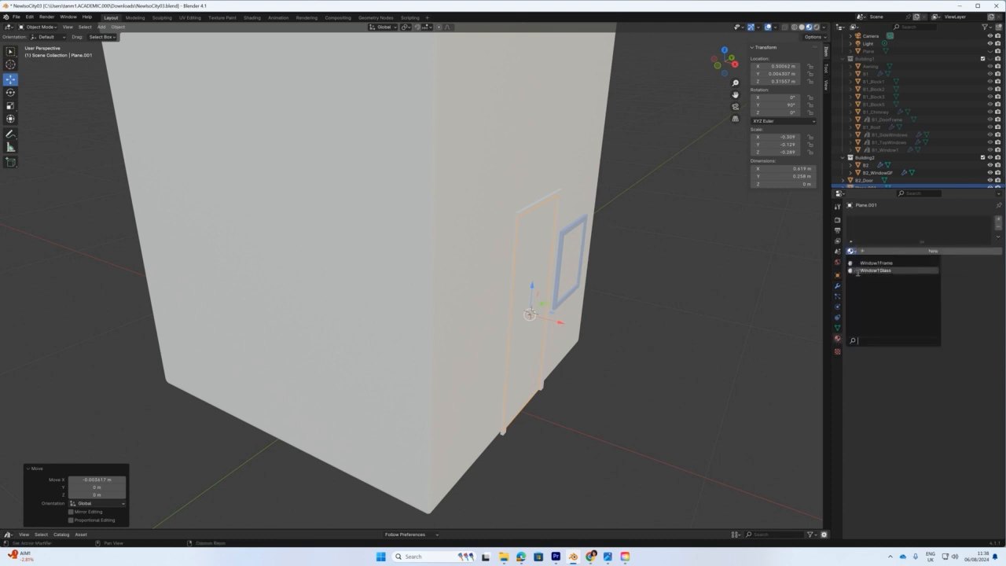
{"action": "left_click", "coordinate": [873, 270]}
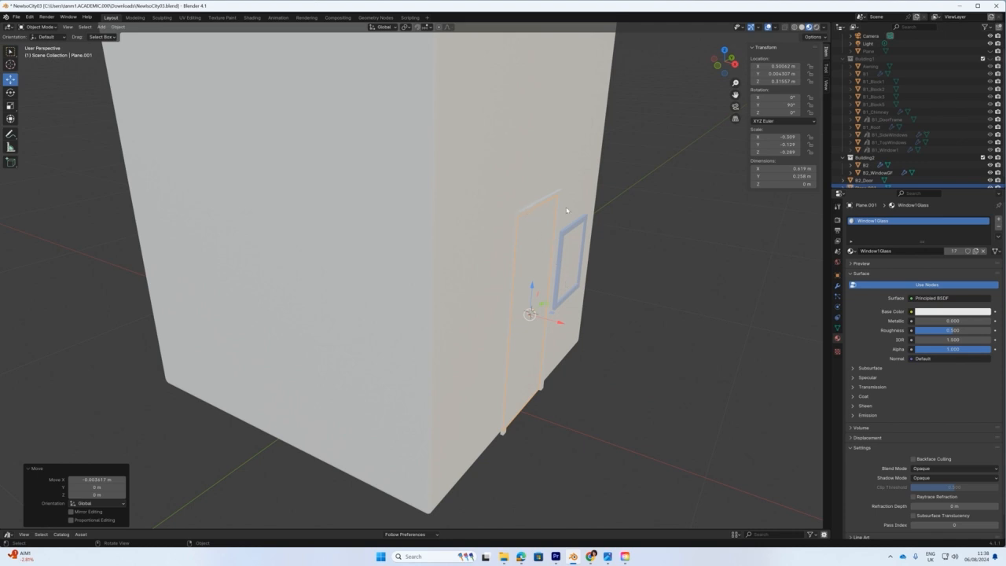
Assign Window1Glass to B2_Door, then undo it so the frame has no material.
{"action": "left_click", "coordinate": [864, 180]}
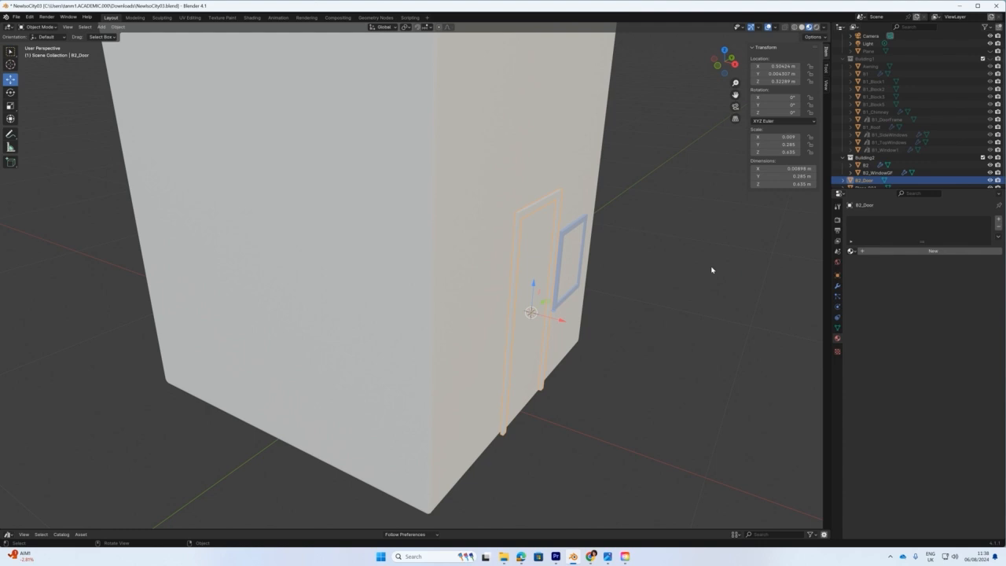
{"action": "middle_click_drag", "start_coordinate": [531, 317], "coordinate": [581, 315]}
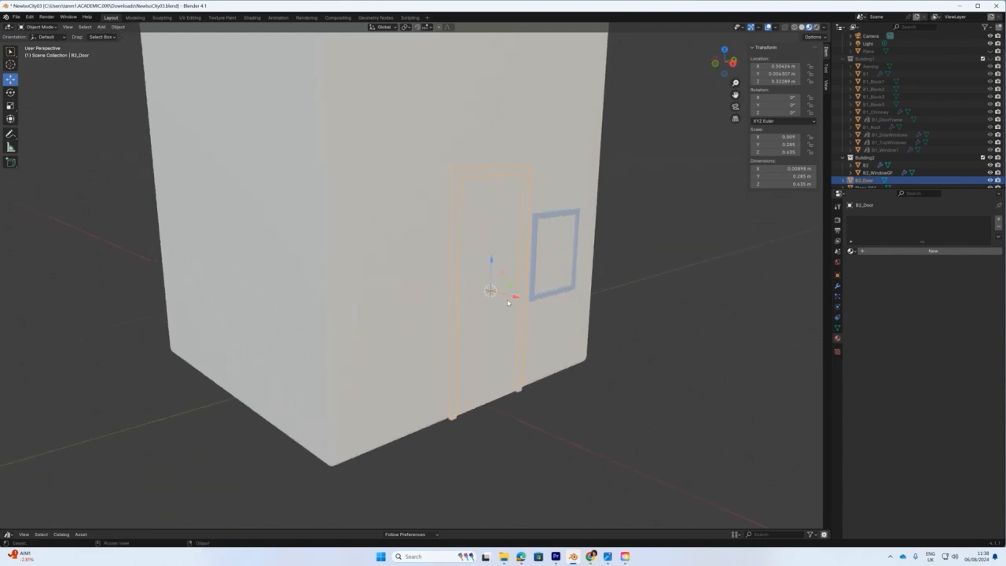
{"action": "left_click", "coordinate": [850, 250]}
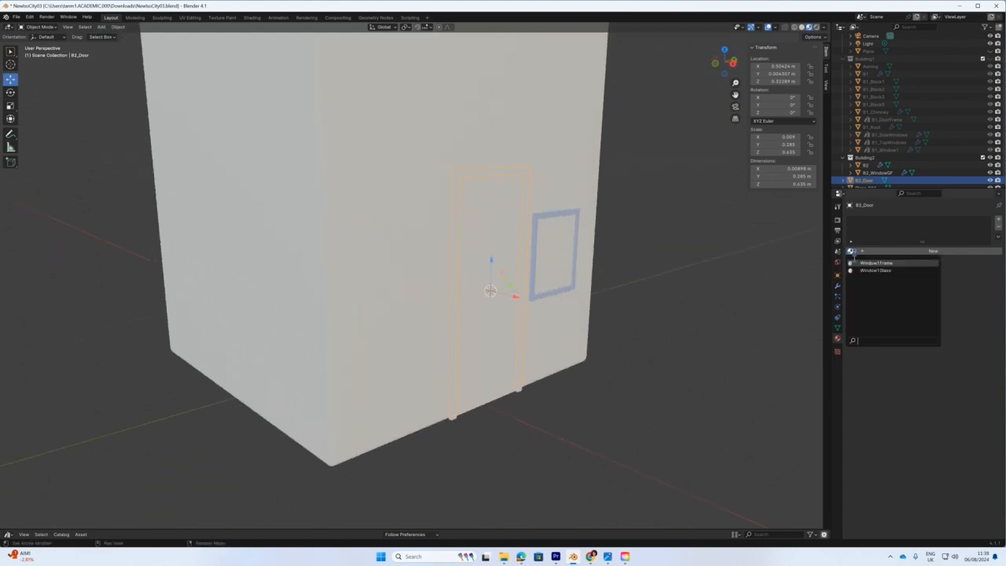
{"action": "left_click", "coordinate": [874, 270]}
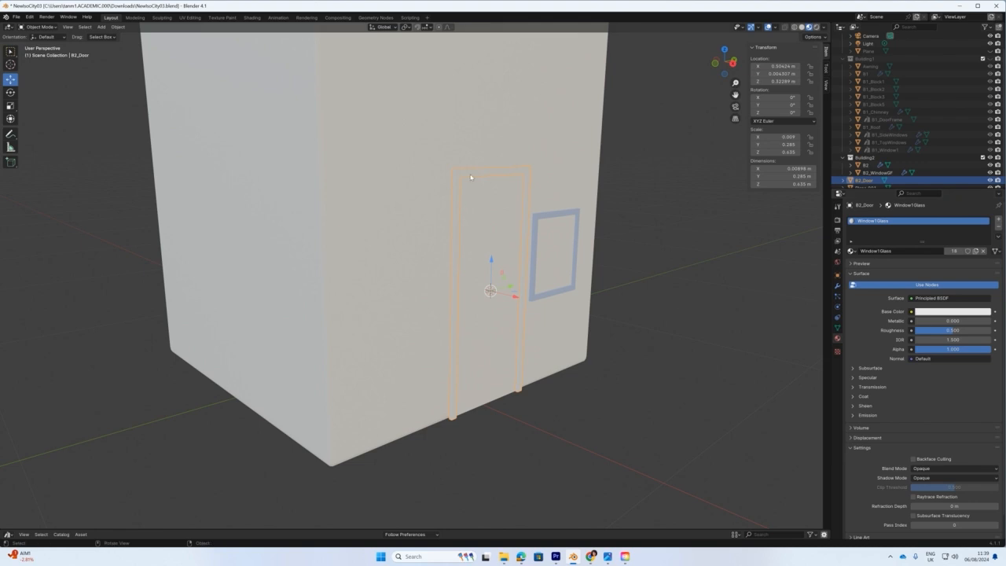
{"action": "key", "text": "ctrl+z"}
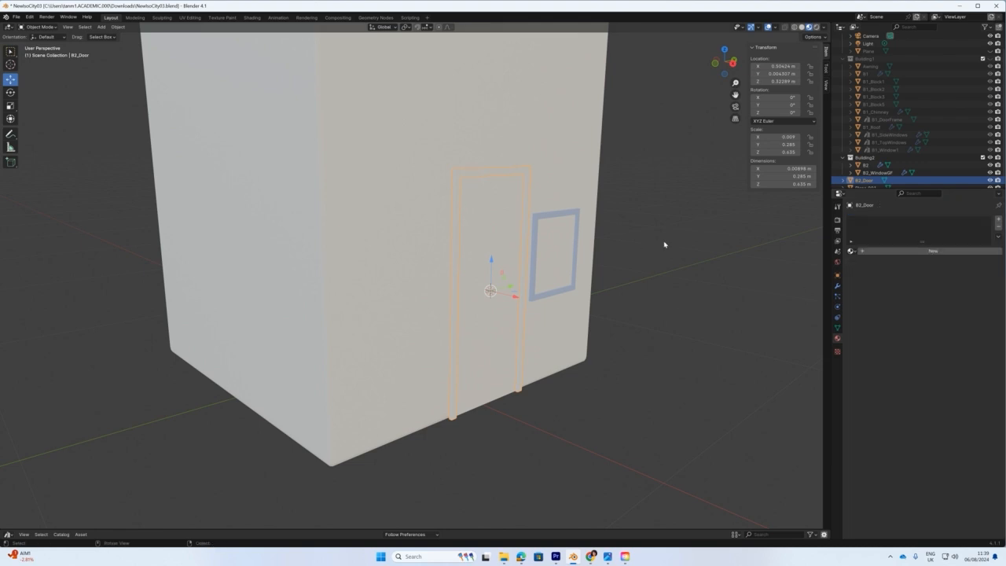
{"action": "key", "text": "ctrl+shift+z"}
{"action": "key", "text": "ctrl+z"}
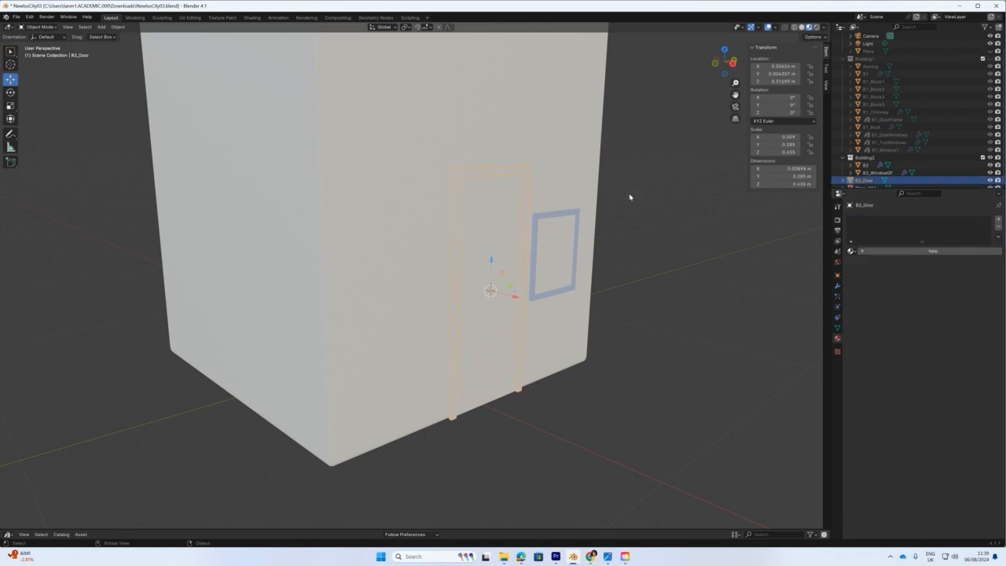
Add a new material to B2_Door, name it DoorFrame2, and set its base colour green.
{"action": "left_click", "coordinate": [884, 255]}
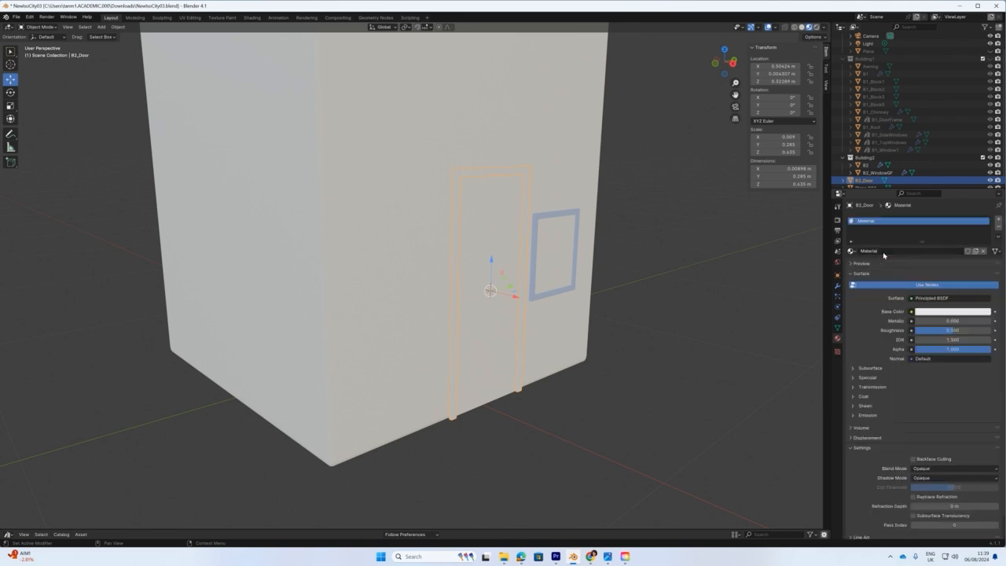
{"action": "double_click", "coordinate": [882, 251]}
{"action": "type", "text": "Fa"}
{"action": "type", "text": "ame"}
{"action": "key", "text": "BackSpace"}
{"action": "key", "text": "BackSpace"}
{"action": "key", "text": "BackSpace"}
{"action": "key", "text": "BackSpace"}
{"action": "key", "text": "BackSpace"}
{"action": "type", "text": "DoorFrame2"}
{"action": "key", "text": "Return"}
{"action": "left_click", "coordinate": [943, 313]}
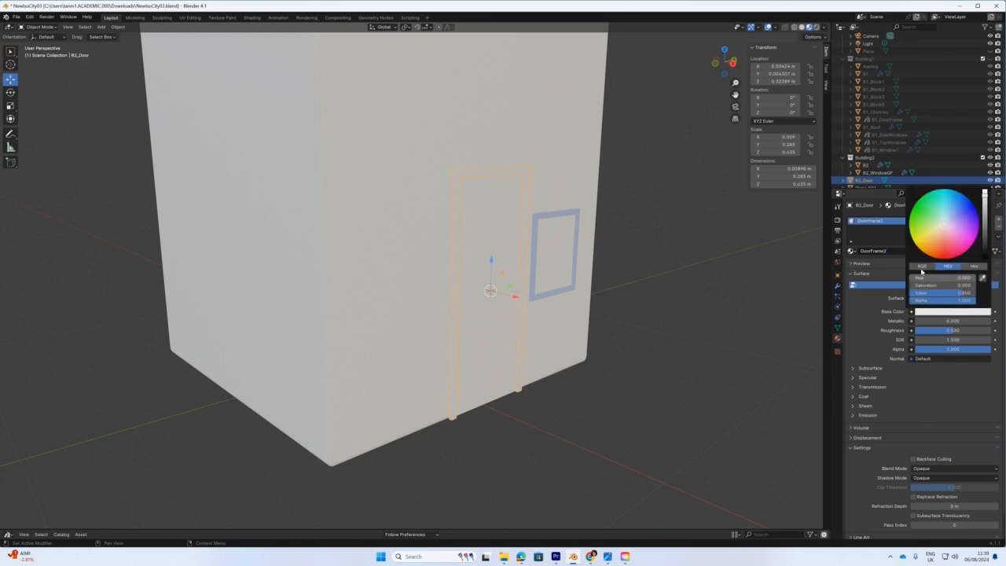
{"action": "left_click", "coordinate": [932, 218]}
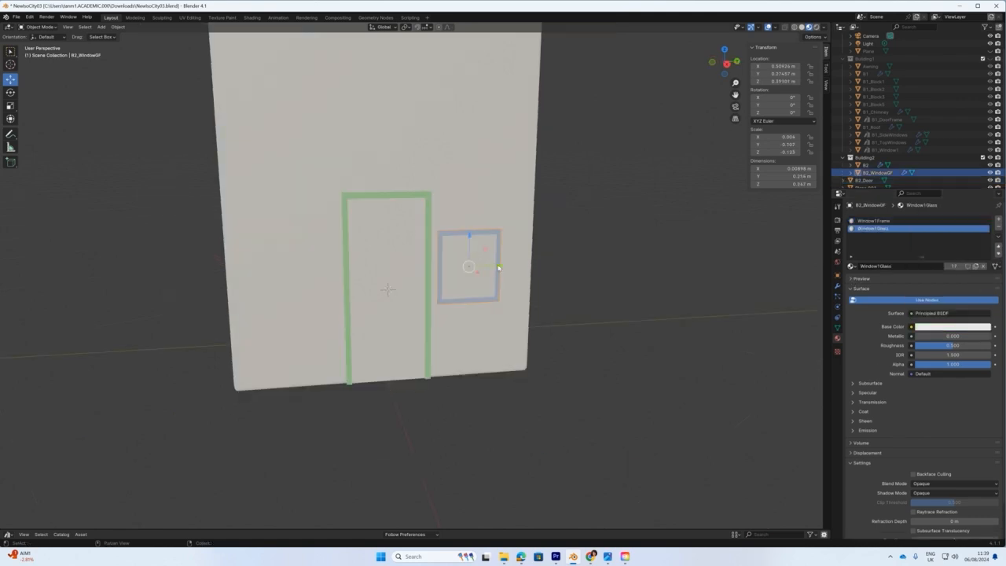
{"action": "left_click_drag", "start_coordinate": [499, 267], "coordinate": [486, 210]}
{"action": "middle_click_drag", "start_coordinate": [529, 280], "coordinate": [510, 284]}
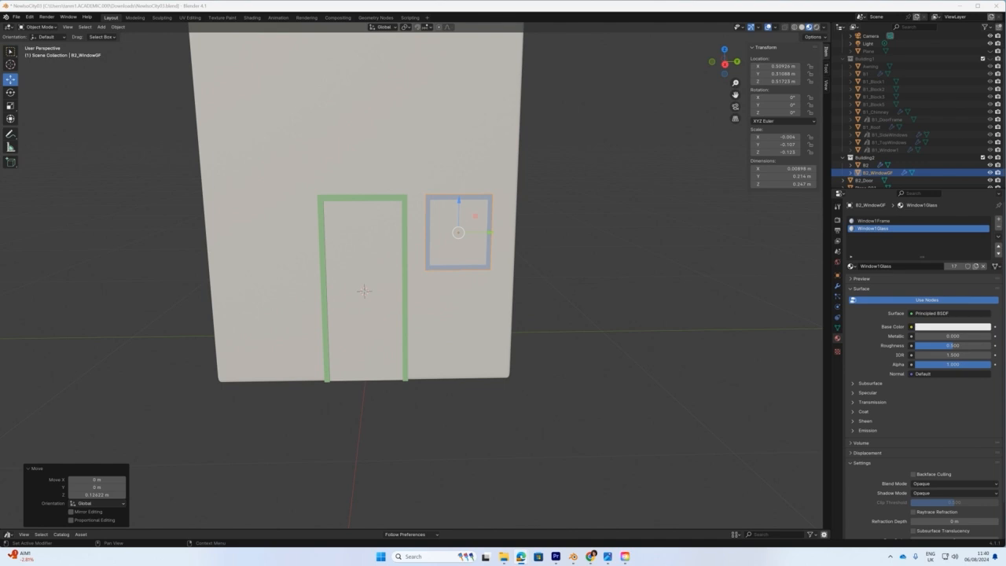
{"action": "left_click_drag", "start_coordinate": [1005, 76], "coordinate": [894, 84]}
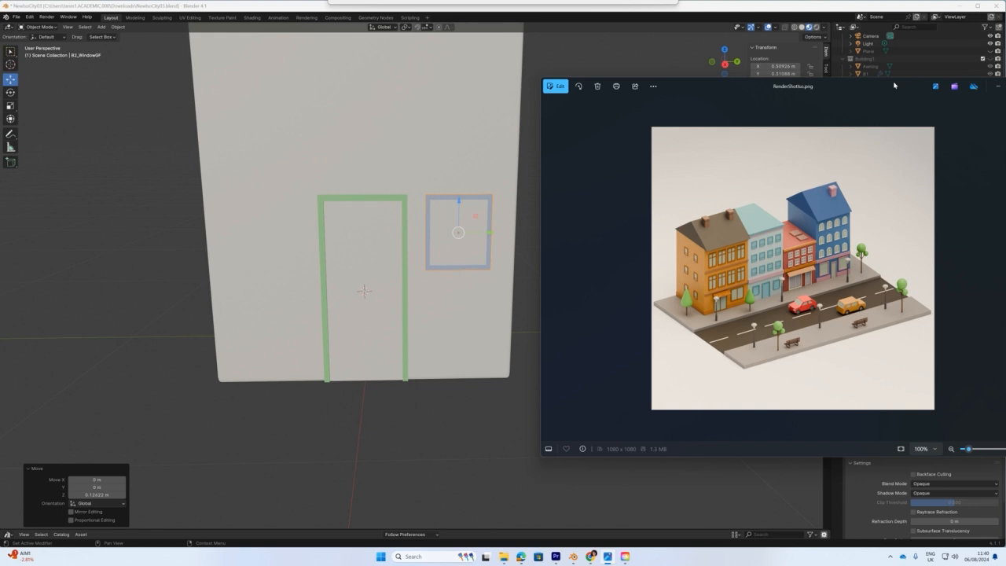
Put away the RenderShotIso.png reference and reframe Blender on the door and window.
{"action": "left_click_drag", "start_coordinate": [894, 85], "coordinate": [1005, 71]}
{"action": "scroll", "coordinate": [557, 218], "scroll_direction": "down", "scroll_amount": 2}
{"action": "middle_click_drag", "start_coordinate": [557, 218], "coordinate": [425, 253]}
{"action": "middle_click_drag", "start_coordinate": [519, 310], "coordinate": [437, 325]}
{"action": "scroll", "coordinate": [437, 323], "scroll_direction": "up", "scroll_amount": 3}
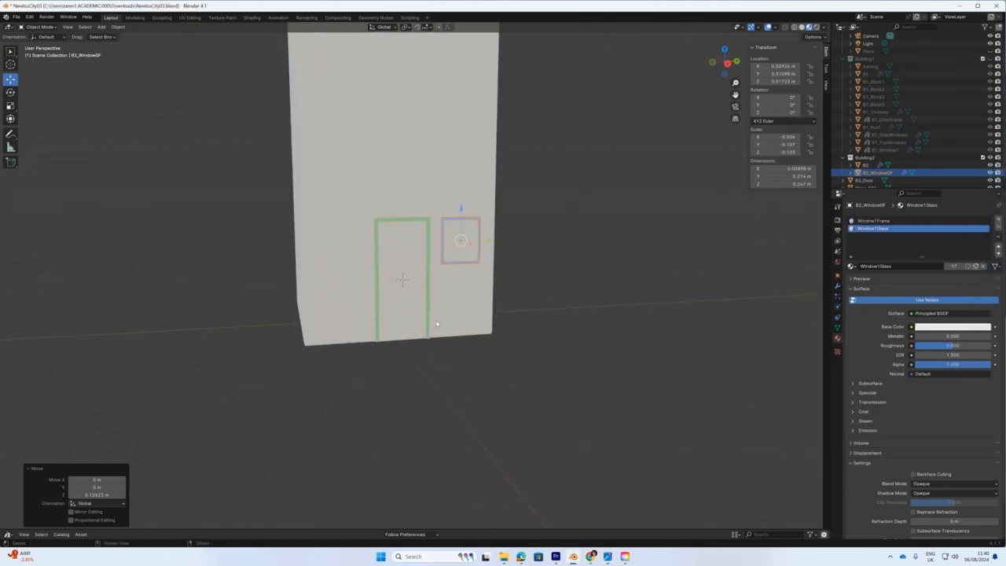
{"action": "left_click", "coordinate": [406, 231]}
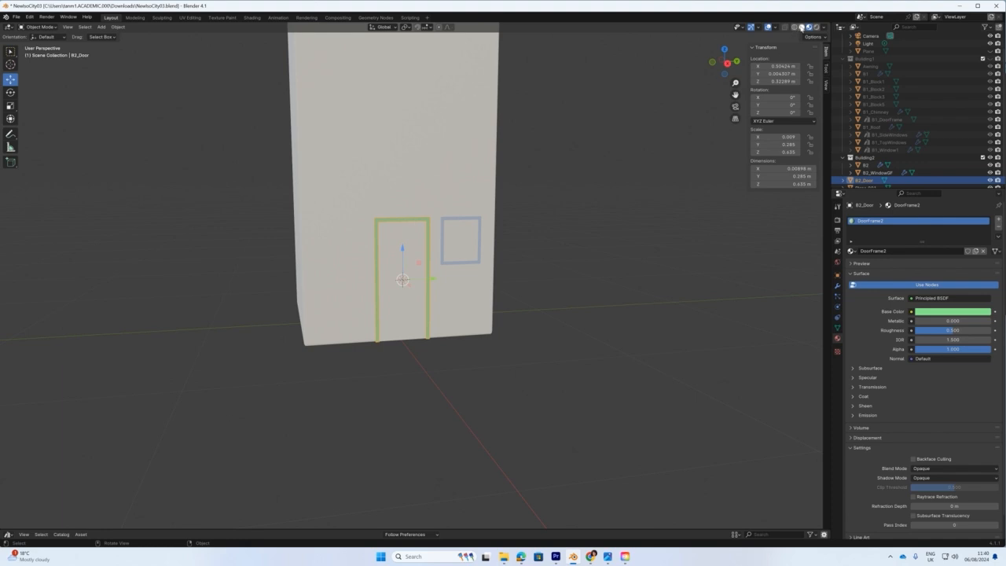
In Solid shading, join the door panel into B2_Door.
{"action": "left_click", "coordinate": [801, 27]}
{"action": "scroll", "coordinate": [421, 261], "scroll_direction": "up", "scroll_amount": 3}
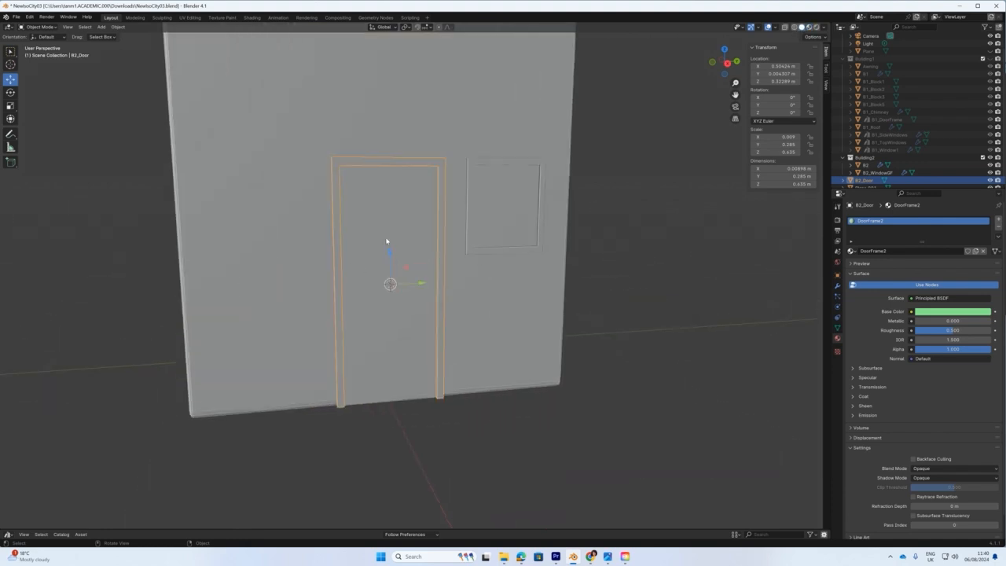
{"action": "left_click", "coordinate": [386, 242]}
{"action": "left_click", "coordinate": [428, 165]}
{"action": "right_click", "coordinate": [427, 165]}
{"action": "left_click", "coordinate": [385, 184]}
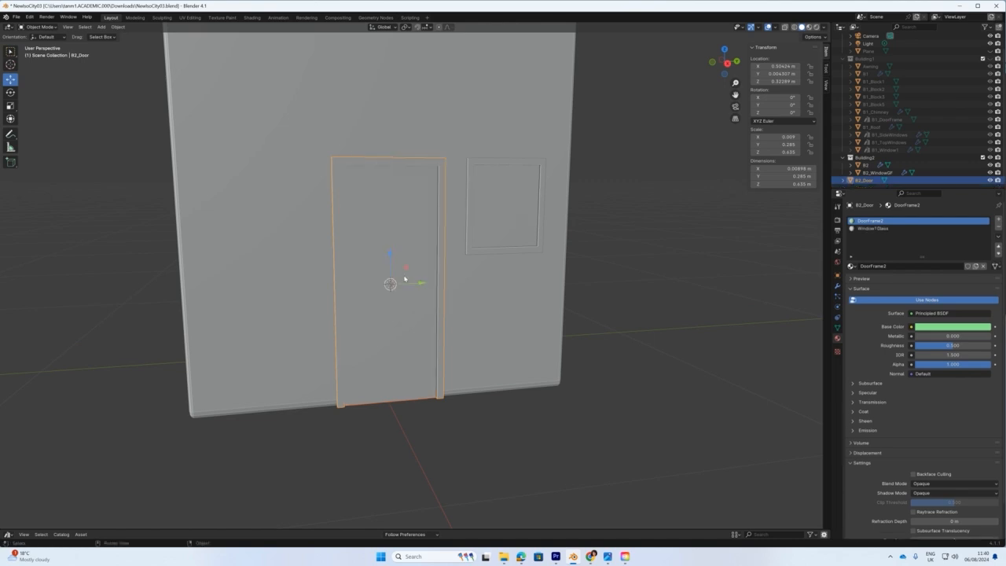
{"action": "middle_click_drag", "start_coordinate": [414, 311], "coordinate": [403, 299]}
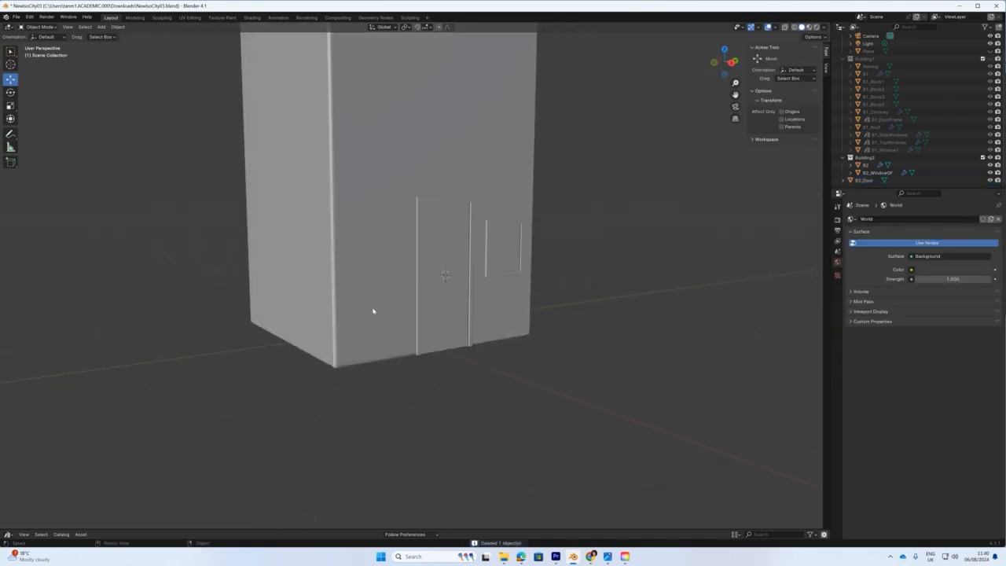
{"action": "mouse_move", "coordinate": [373, 311]}
{"action": "middle_mouse_down"}
{"action": "mouse_move", "coordinate": [377, 301]}
{"action": "mouse_move", "coordinate": [367, 320]}
{"action": "middle_mouse_up"}
{"action": "scroll", "coordinate": [367, 320], "scroll_direction": "down", "scroll_amount": 3}
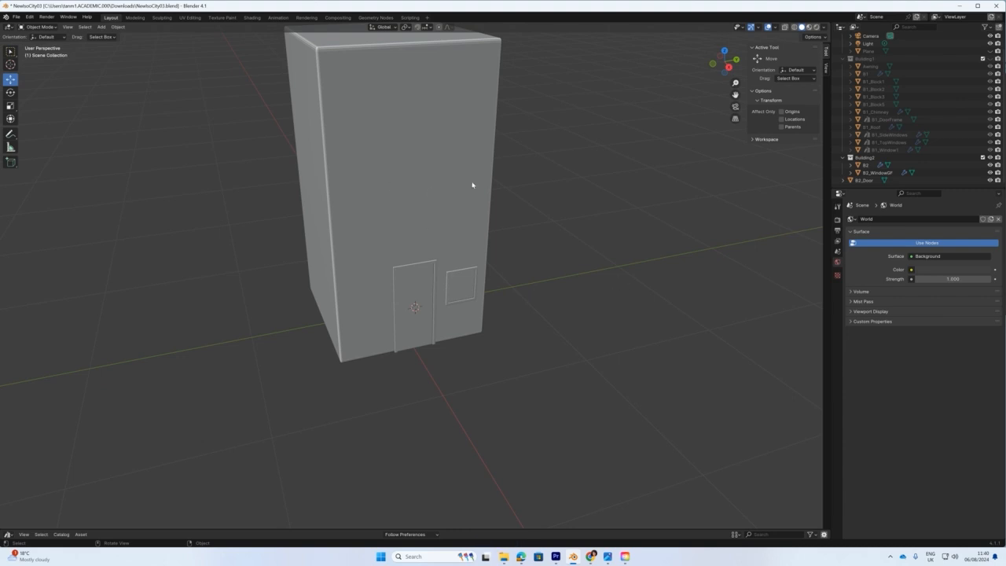
Duplicate the ground-floor window, move the copy up the wall, and shrink it.
{"action": "left_click", "coordinate": [463, 281]}
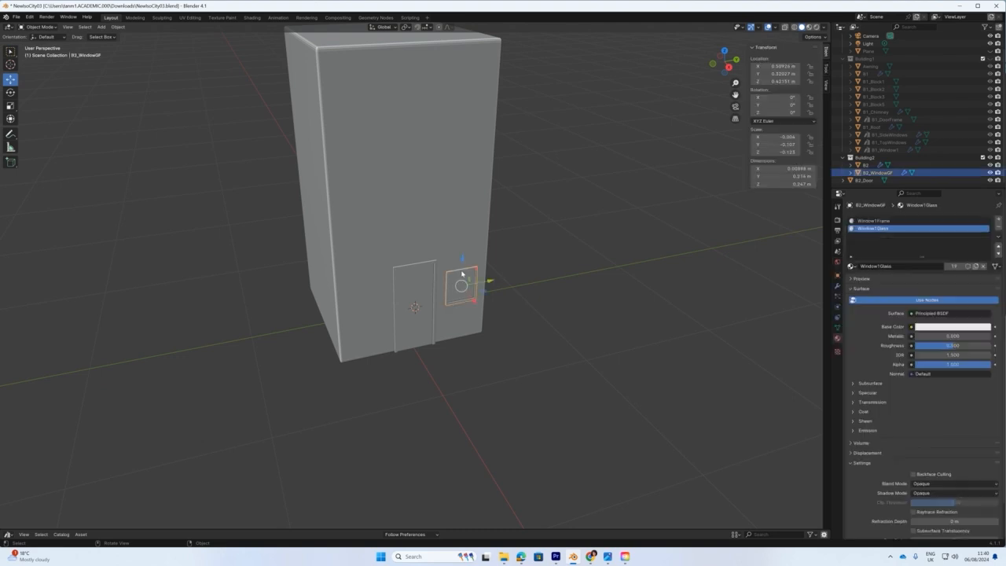
{"action": "middle_click_drag", "start_coordinate": [452, 261], "coordinate": [429, 247]}
{"action": "key", "text": "shift+d"}
{"action": "key", "text": "z"}
{"action": "left_click", "coordinate": [428, 161]}
{"action": "scroll", "coordinate": [427, 209], "scroll_direction": "up", "scroll_amount": 3}
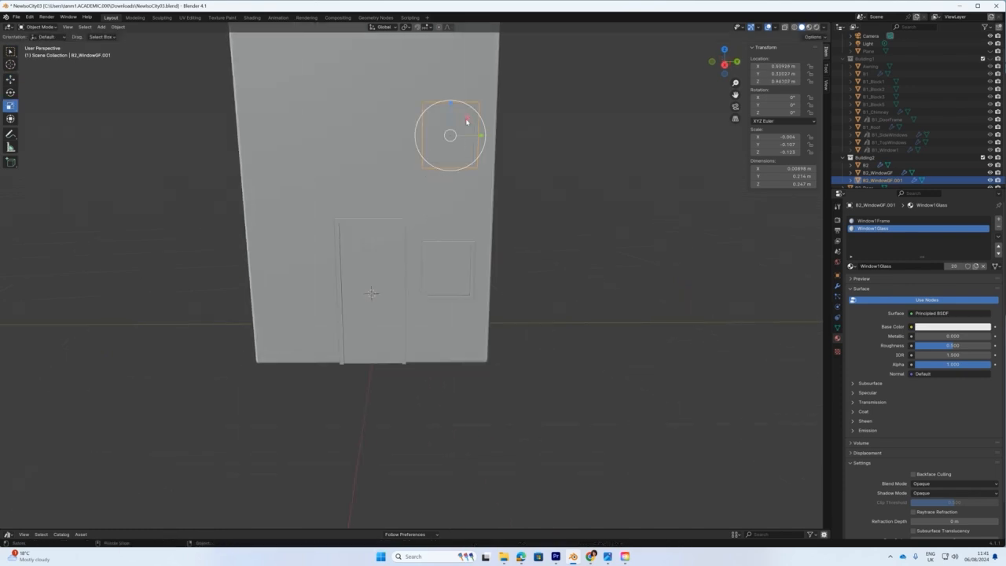
{"action": "left_click_drag", "start_coordinate": [466, 121], "coordinate": [462, 126]}
{"action": "middle_click_drag", "start_coordinate": [465, 188], "coordinate": [532, 233]}
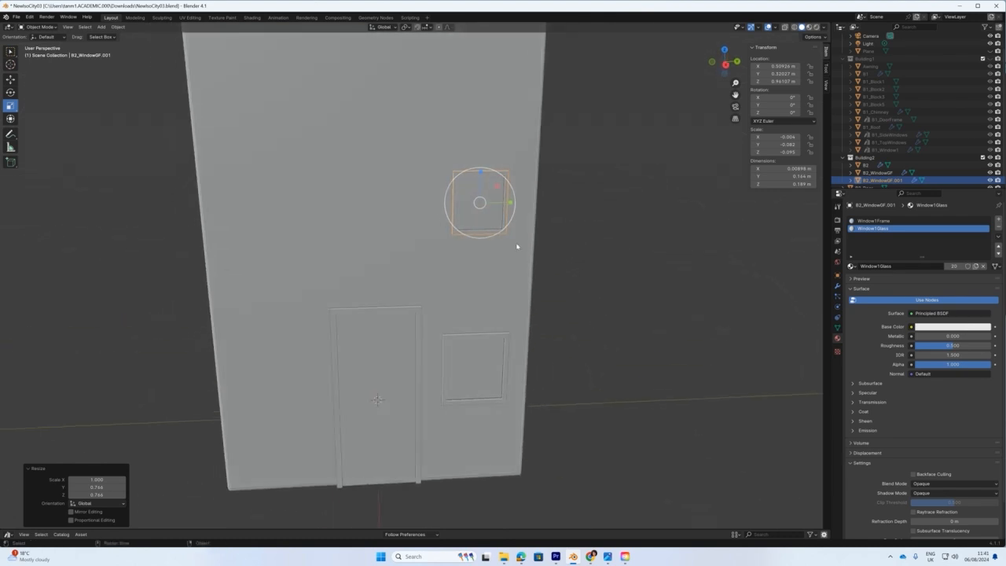
Snap the 3D cursor to the copied window and add a cube there.
{"action": "key", "text": "shift+s"}
{"action": "left_click", "coordinate": [220, 200]}
{"action": "left_click", "coordinate": [101, 27]}
{"action": "mouse_move", "coordinate": [114, 33]}
{"action": "left_click", "coordinate": [182, 42]}
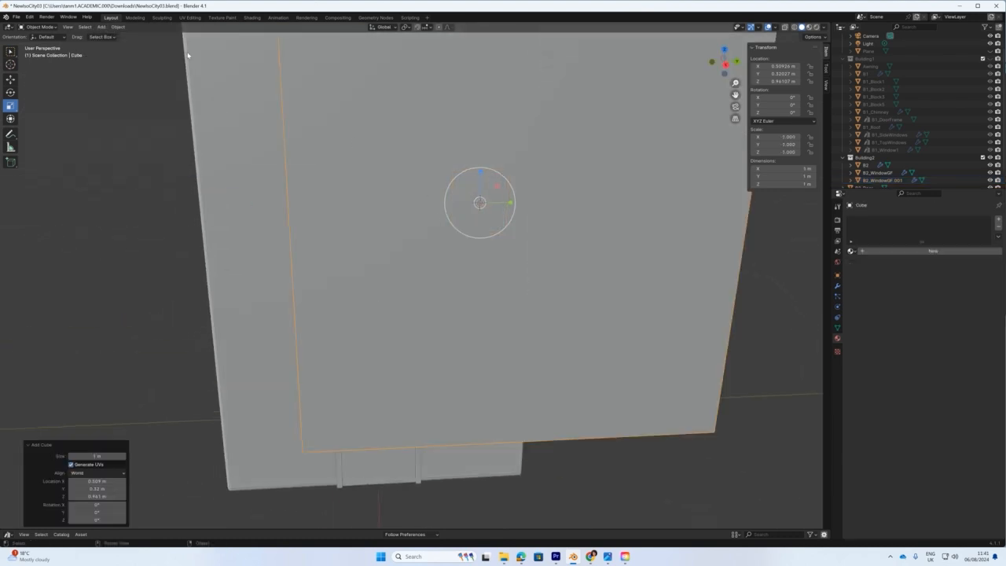
Scale the cube into a thin crossbar (about 0.006 × 0.147 × 0.0093 m) inside the upper window.
{"action": "left_click_drag", "start_coordinate": [505, 179], "coordinate": [479, 202]}
{"action": "middle_click_drag", "start_coordinate": [480, 202], "coordinate": [557, 235]}
{"action": "key", "text": "s"}
{"action": "key", "text": "x"}
{"action": "left_click_drag", "start_coordinate": [559, 241], "coordinate": [559, 234]}
{"action": "middle_click_drag", "start_coordinate": [561, 236], "coordinate": [487, 272]}
{"action": "scroll", "coordinate": [487, 272], "scroll_direction": "up", "scroll_amount": 3}
{"action": "left_click_drag", "start_coordinate": [401, 271], "coordinate": [448, 292]}
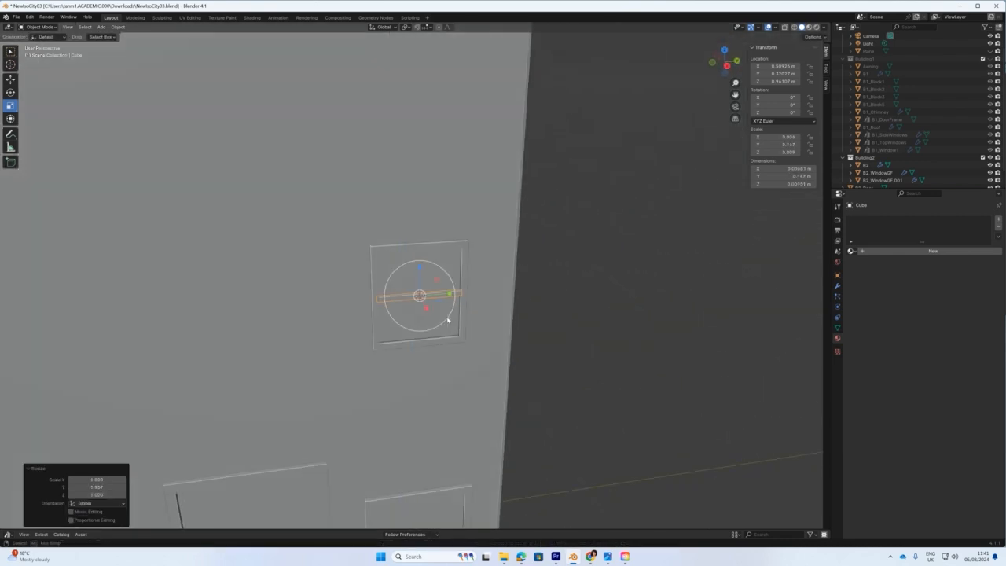
{"action": "middle_click_drag", "start_coordinate": [443, 317], "coordinate": [557, 250]}
{"action": "left_click", "coordinate": [10, 79]}
{"action": "left_click_drag", "start_coordinate": [557, 250], "coordinate": [557, 269]}
{"action": "left_click_drag", "start_coordinate": [578, 306], "coordinate": [576, 304]}
Reselect the crossbar and browse existing materials for it.
{"action": "left_click", "coordinate": [624, 315]}
{"action": "scroll", "coordinate": [472, 322], "scroll_direction": "up", "scroll_amount": 1}
{"action": "middle_click_drag", "start_coordinate": [624, 314], "coordinate": [399, 258]}
{"action": "scroll", "coordinate": [470, 313], "scroll_direction": "down", "scroll_amount": 4}
{"action": "left_click", "coordinate": [398, 255]}
{"action": "left_click", "coordinate": [850, 250]}
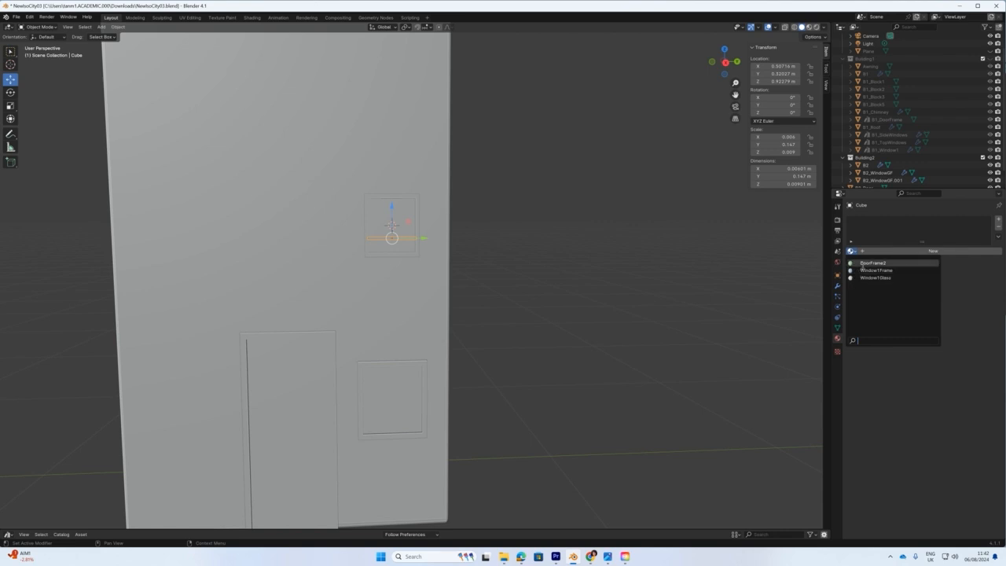
Give the Cube a new light-green material named WindowFrame2 and view it in Material Preview.
{"action": "left_click", "coordinate": [928, 250]}
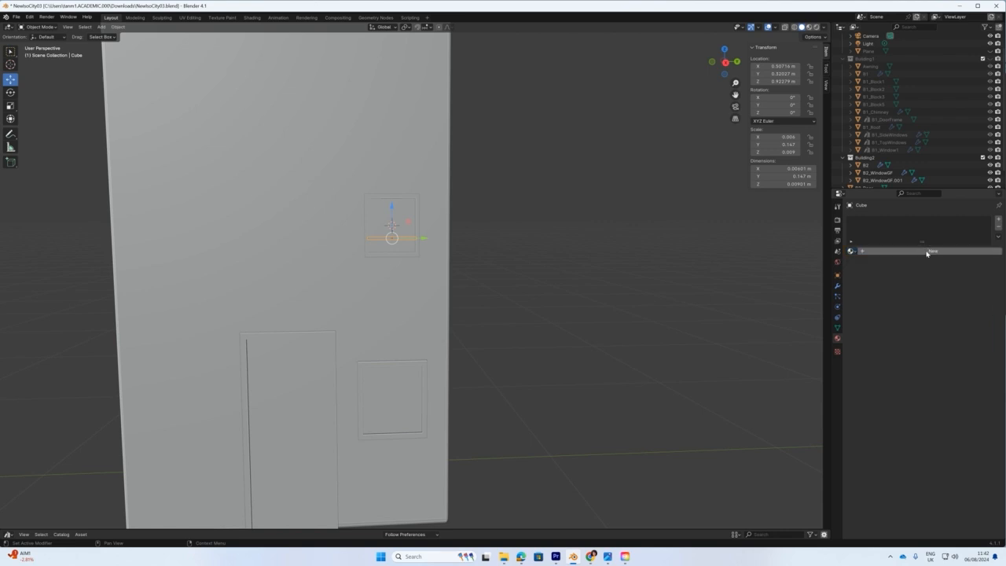
{"action": "double_click", "coordinate": [872, 250]}
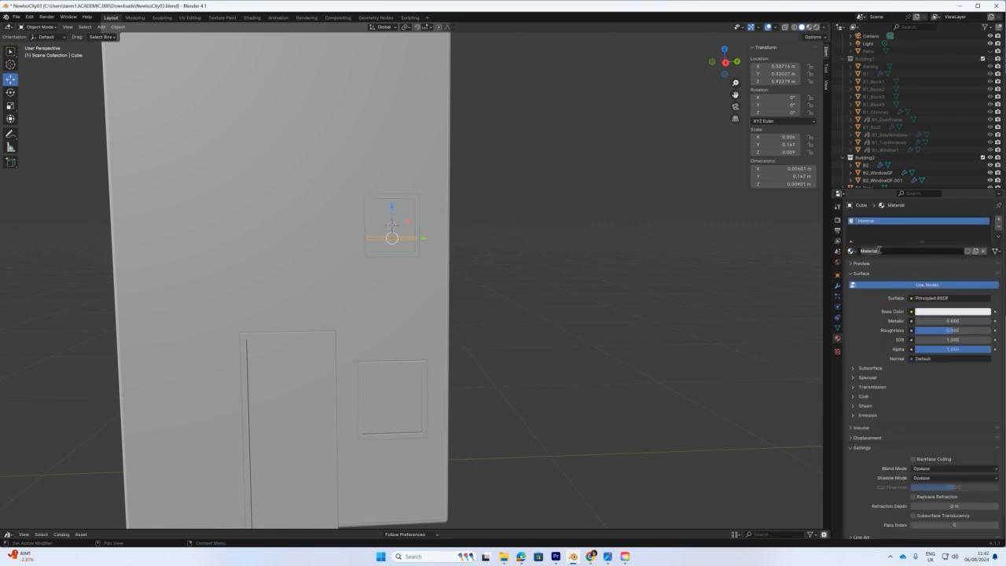
{"action": "type", "text": "WindowFrame2"}
{"action": "key", "text": "Return"}
{"action": "left_click", "coordinate": [934, 312]}
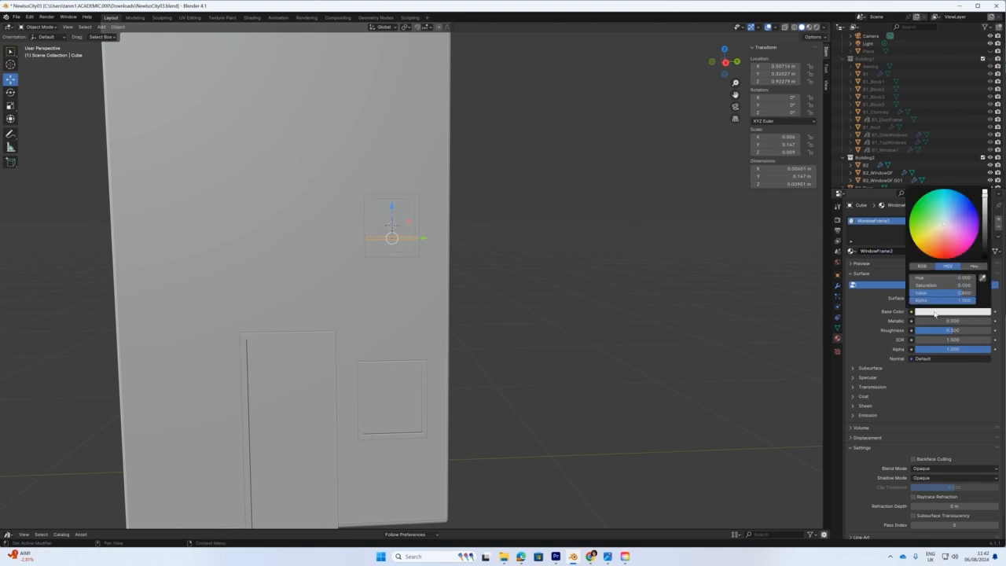
{"action": "left_click", "coordinate": [936, 219]}
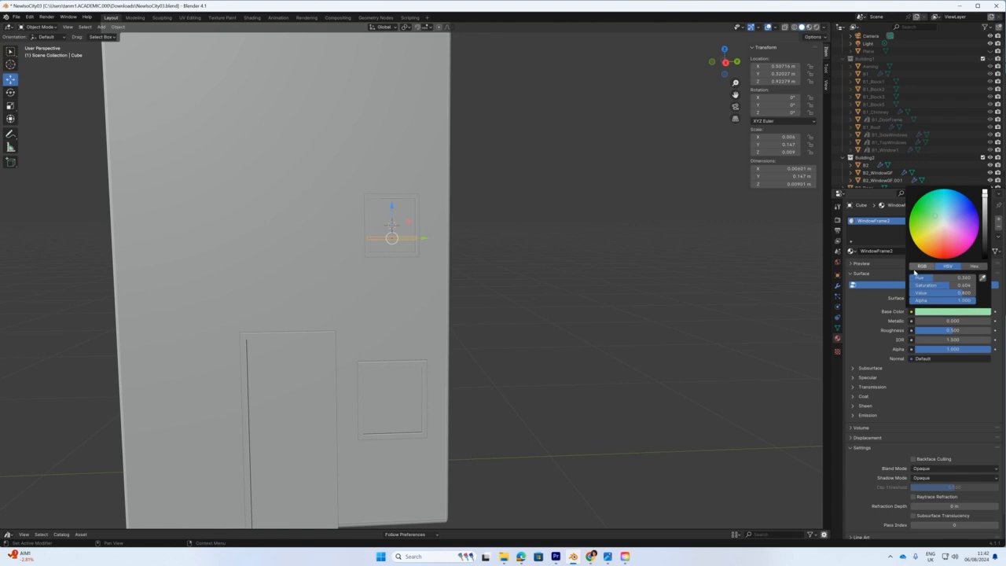
{"action": "left_click", "coordinate": [850, 252]}
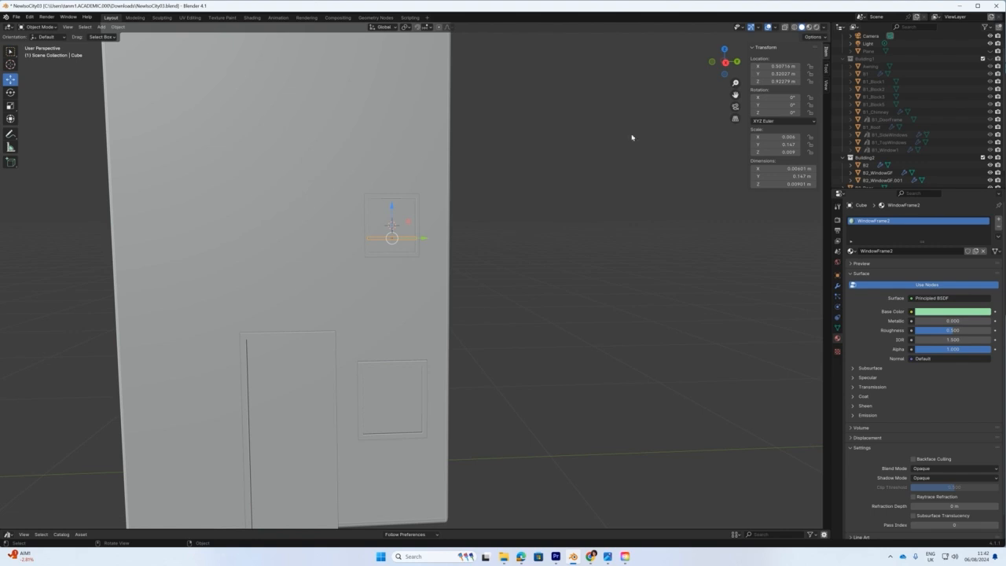
{"action": "left_click", "coordinate": [811, 28]}
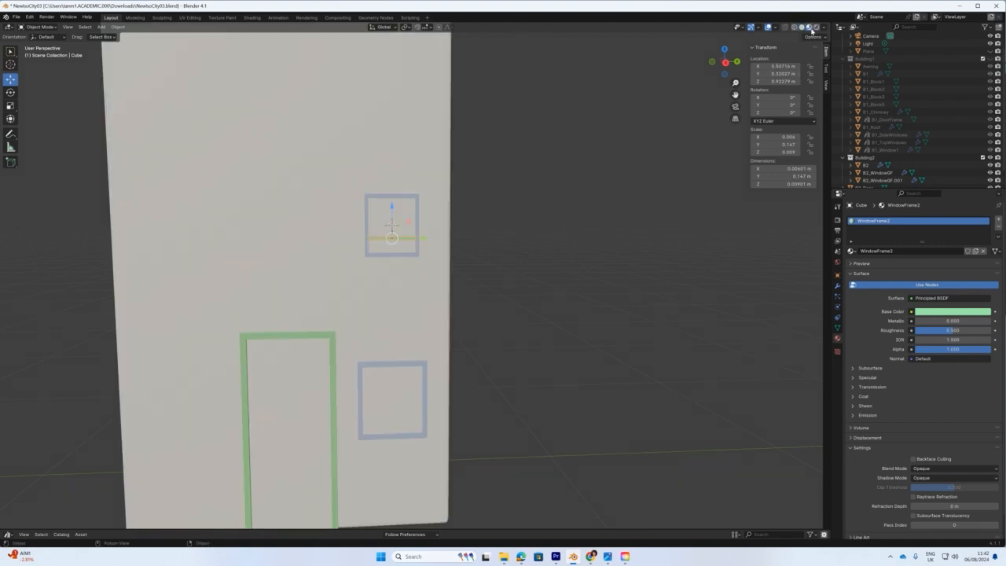
Select the upper window B2_WindowGF.001 in Edit Mode and select its whole linked frame mesh.
{"action": "middle_click_drag", "start_coordinate": [377, 273], "coordinate": [446, 309]}
{"action": "scroll", "coordinate": [446, 310], "scroll_direction": "up", "scroll_amount": 4}
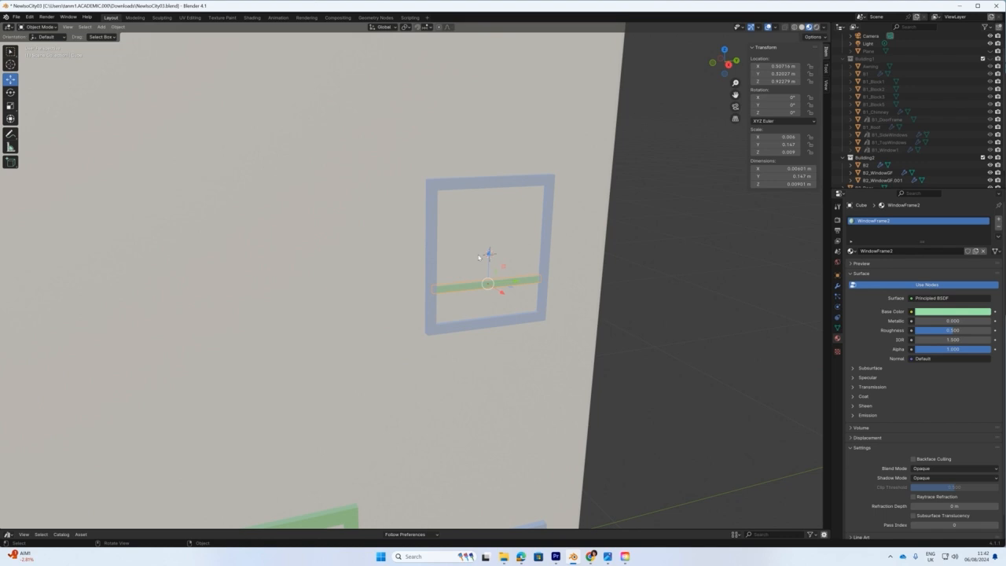
{"action": "left_click", "coordinate": [458, 187]}
{"action": "left_click", "coordinate": [41, 26]}
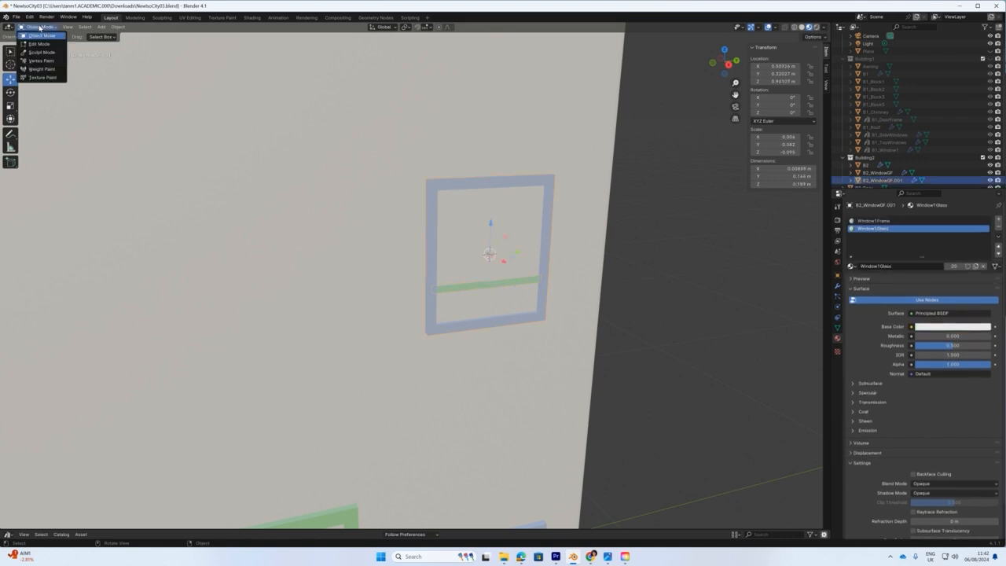
{"action": "left_click", "coordinate": [36, 44]}
{"action": "left_click", "coordinate": [453, 182]}
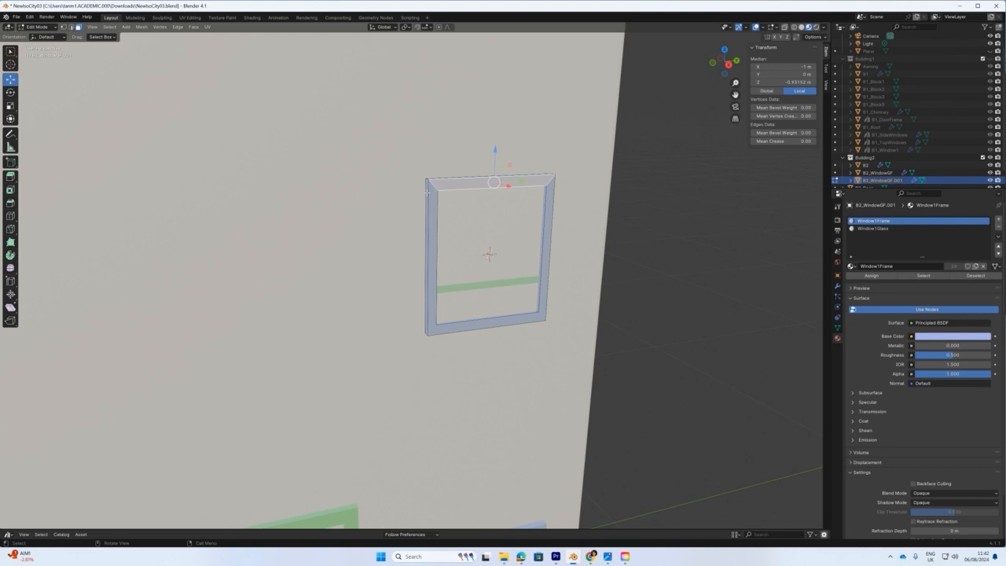
{"action": "key", "text": "ctrl+l"}
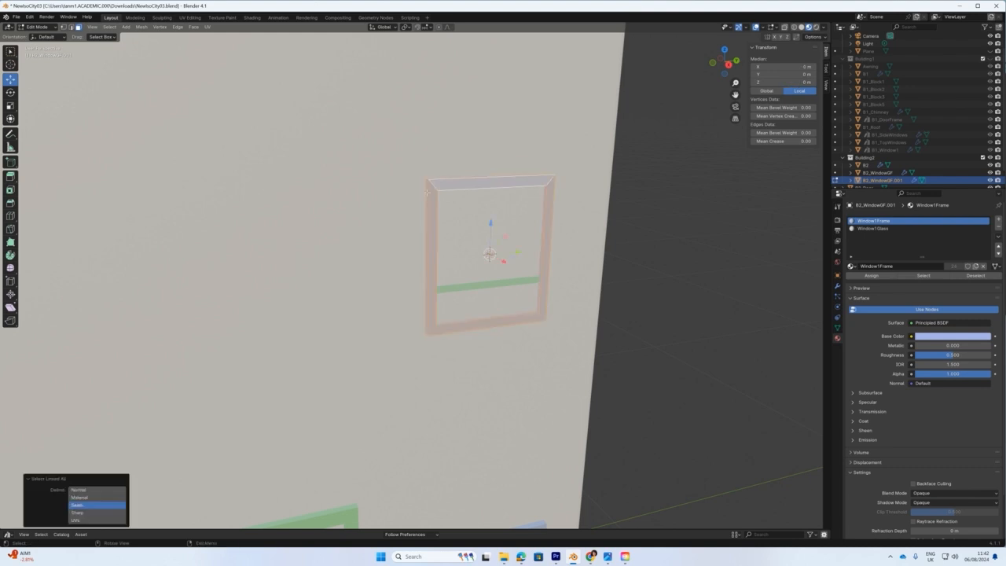
Assign WindowFrame2 to the selected frame and return to Object Mode.
{"action": "left_click", "coordinate": [851, 267]}
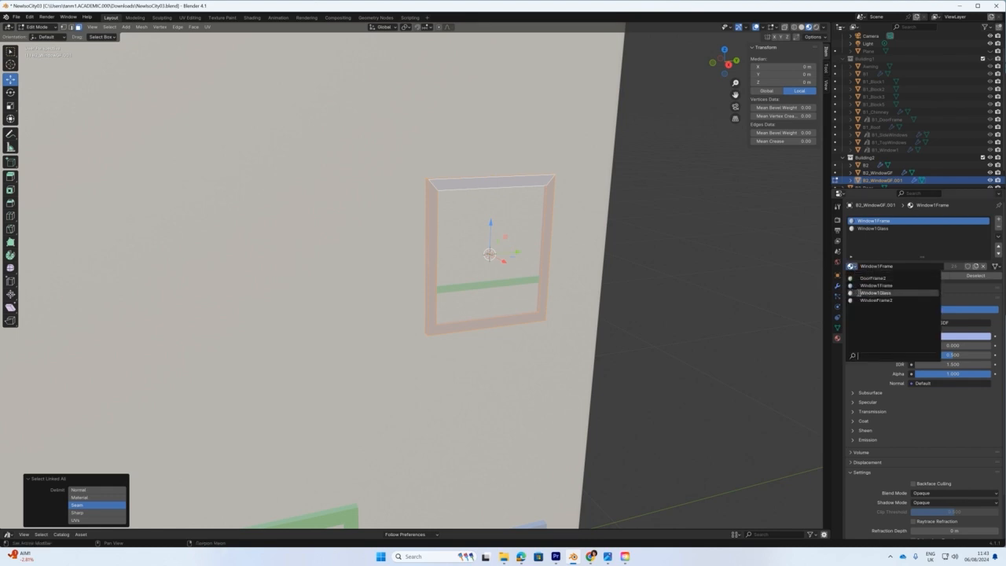
{"action": "left_click", "coordinate": [860, 301]}
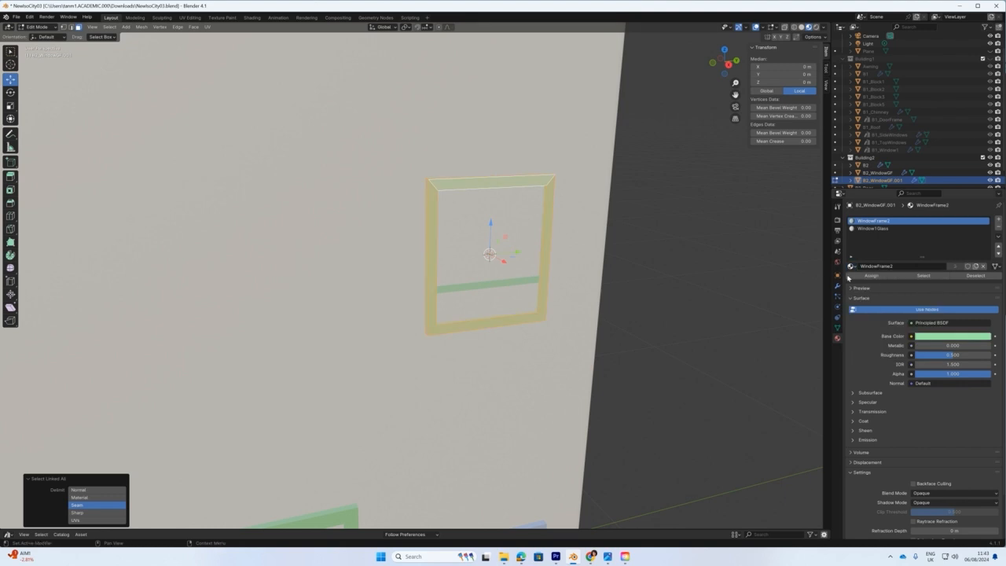
{"action": "left_click", "coordinate": [861, 278]}
{"action": "left_click", "coordinate": [686, 302]}
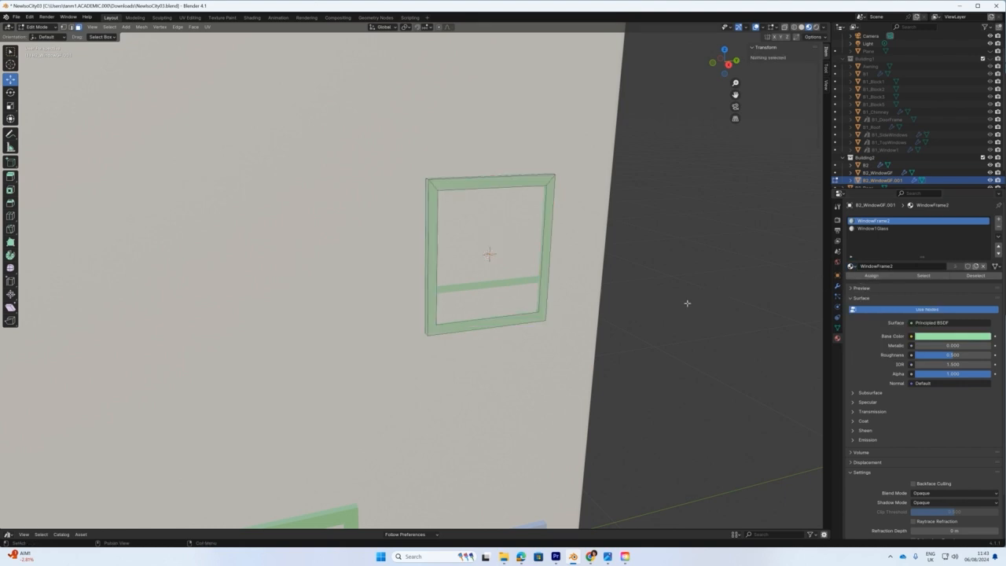
{"action": "middle_click_drag", "start_coordinate": [637, 299], "coordinate": [614, 261], "text": "shift"}
{"action": "left_click", "coordinate": [35, 27]}
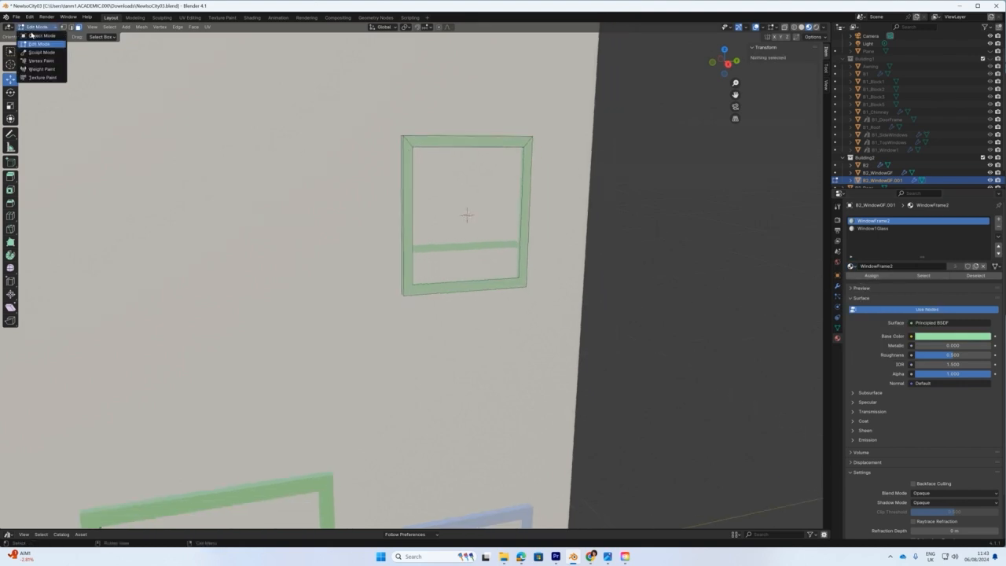
{"action": "left_click", "coordinate": [39, 32]}
{"action": "scroll", "coordinate": [339, 221], "scroll_direction": "down", "scroll_amount": 6}
{"action": "middle_click_drag", "start_coordinate": [495, 294], "coordinate": [435, 278]}
{"action": "scroll", "coordinate": [435, 278], "scroll_direction": "up", "scroll_amount": 1}
{"action": "scroll", "coordinate": [435, 279], "scroll_direction": "down", "scroll_amount": 1}
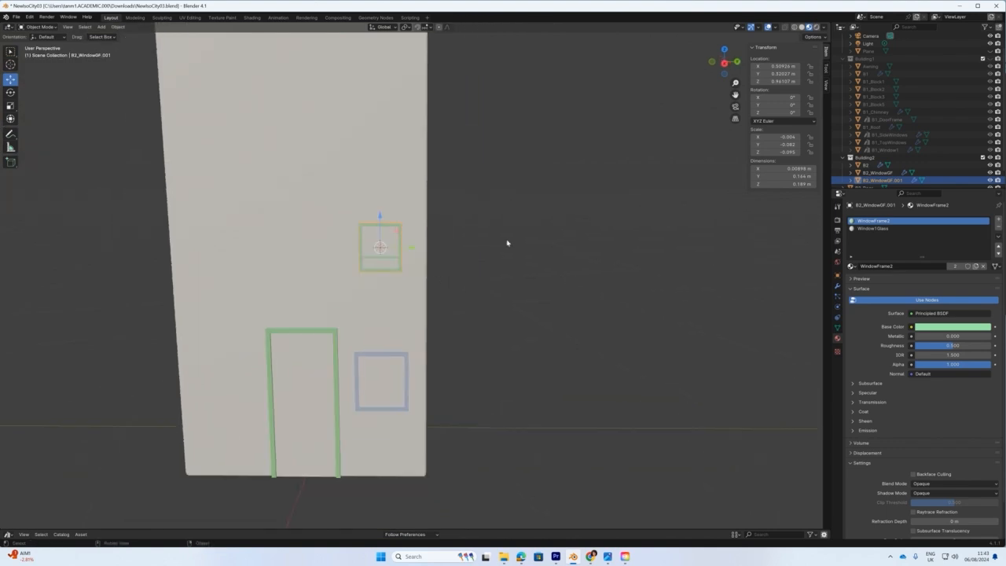
Switch back to solid shading and nudge the upper window sideways along Y.
{"action": "left_click", "coordinate": [801, 26]}
{"action": "left_click_drag", "start_coordinate": [412, 247], "coordinate": [415, 247]}
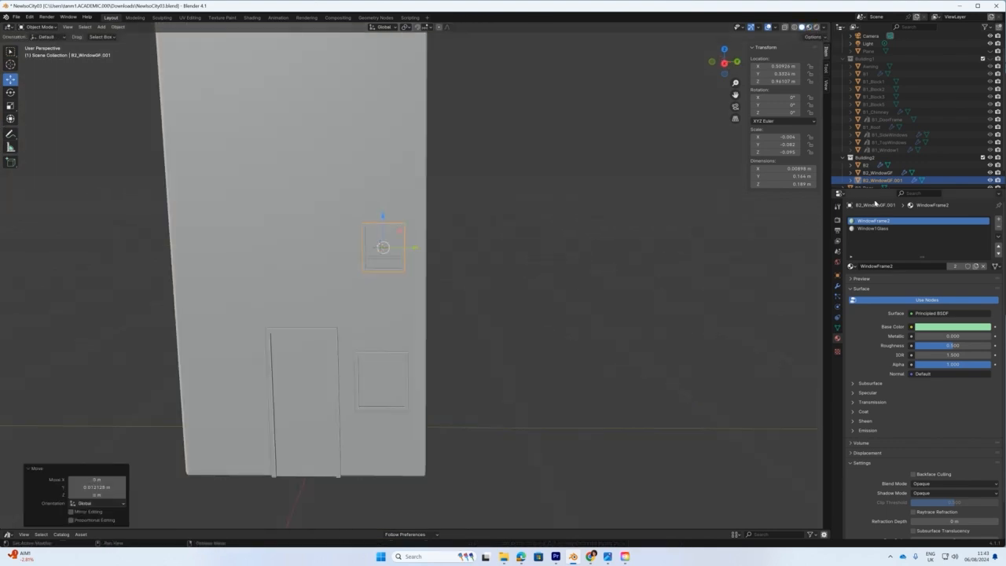
{"action": "scroll", "coordinate": [460, 308], "scroll_direction": "down", "scroll_amount": 2}
{"action": "mouse_move", "coordinate": [461, 308]}
{"action": "middle_mouse_down"}
{"action": "mouse_move", "coordinate": [510, 293]}
{"action": "mouse_move", "coordinate": [462, 307]}
{"action": "middle_mouse_up"}
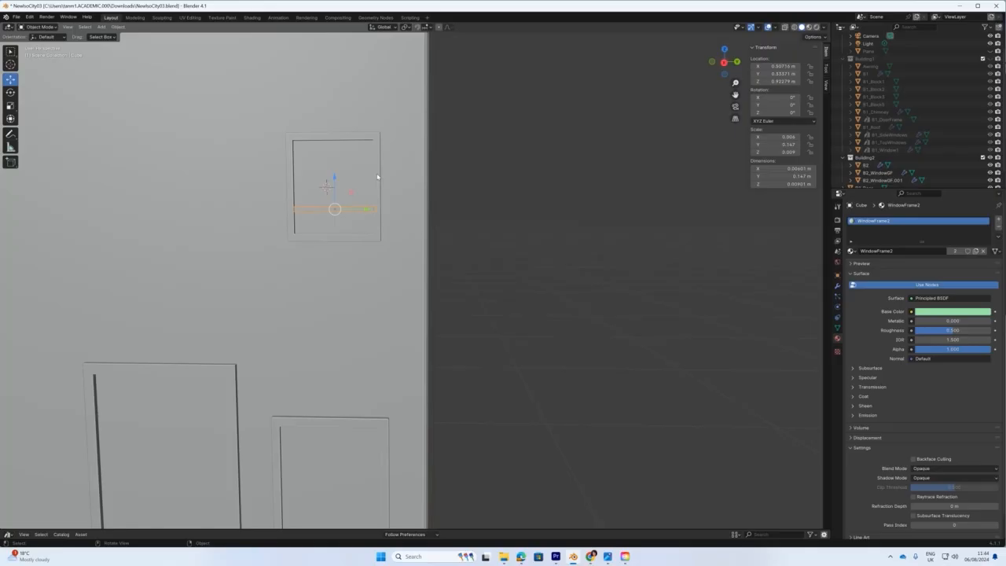
{"action": "left_click", "coordinate": [378, 178]}
{"action": "right_click", "coordinate": [377, 174]}
{"action": "left_click", "coordinate": [349, 151]}
{"action": "left_click", "coordinate": [444, 250]}
{"action": "middle_click_drag", "start_coordinate": [445, 250], "coordinate": [455, 253]}
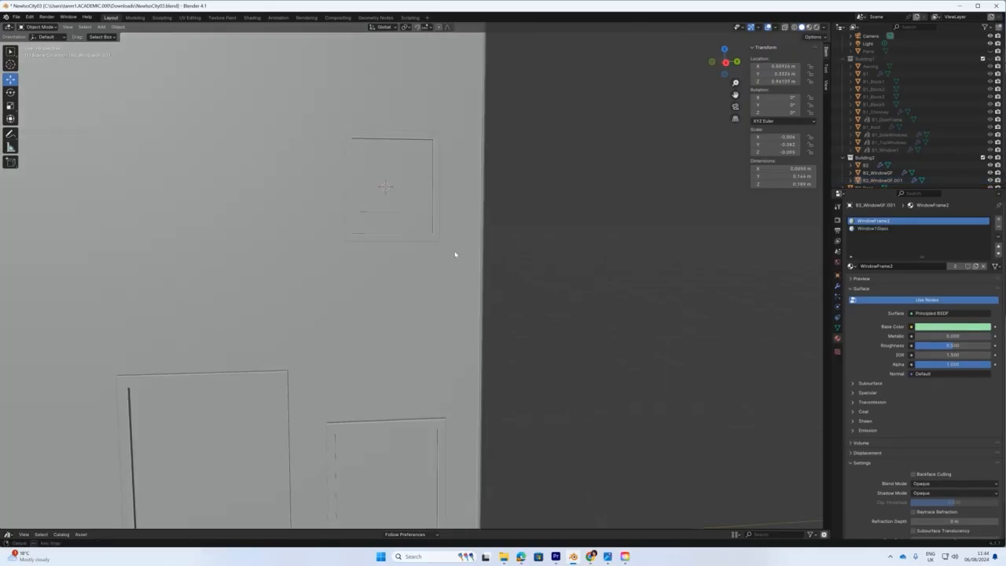
{"action": "scroll", "coordinate": [440, 240], "scroll_direction": "down", "scroll_amount": 4}
{"action": "left_click", "coordinate": [429, 232]}
Shift the window's existing Array slightly along Y and move the grid down in Z.
{"action": "left_click", "coordinate": [837, 286]}
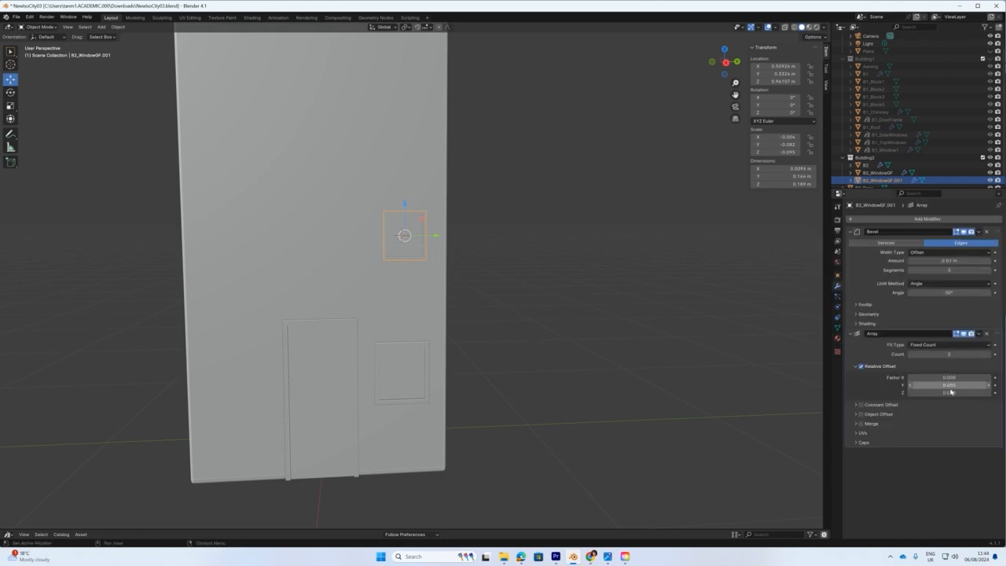
{"action": "left_click_drag", "start_coordinate": [434, 242], "coordinate": [440, 235]}
{"action": "scroll", "coordinate": [448, 240], "scroll_direction": "down", "scroll_amount": 4}
{"action": "middle_click_drag", "start_coordinate": [450, 241], "coordinate": [516, 253]}
{"action": "left_click_drag", "start_coordinate": [473, 216], "coordinate": [472, 227]}
Add a second Array modifier with Factor X 0, Count 3 and Z offset -1.7.
{"action": "left_click", "coordinate": [908, 220]}
{"action": "left_click", "coordinate": [908, 222]}
{"action": "left_click", "coordinate": [861, 235]}
{"action": "scroll", "coordinate": [942, 440], "scroll_direction": "down", "scroll_amount": 2}
{"action": "left_click", "coordinate": [944, 469]}
{"action": "type", "text": "0"}
{"action": "key", "text": "Return"}
{"action": "left_click_drag", "start_coordinate": [943, 484], "coordinate": [917, 484]}
{"action": "left_click_drag", "start_coordinate": [946, 446], "coordinate": [953, 446]}
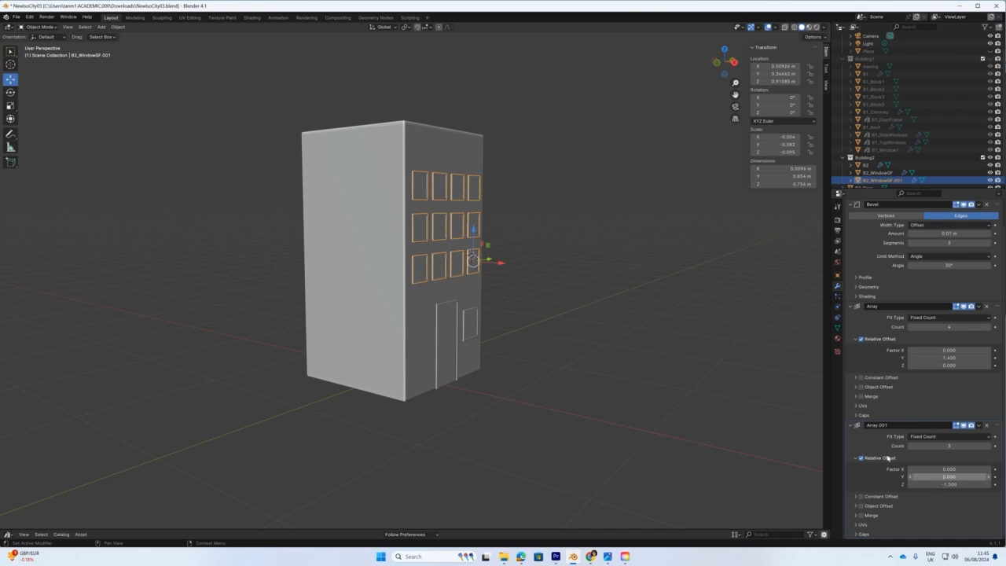
{"action": "left_click_drag", "start_coordinate": [943, 484], "coordinate": [938, 484]}
{"action": "middle_click_drag", "start_coordinate": [558, 353], "coordinate": [466, 335]}
{"action": "left_click", "coordinate": [461, 332]}
Select the door and view the wall straight from the side.
{"action": "mouse_move", "coordinate": [450, 369]}
{"action": "middle_mouse_down"}
{"action": "mouse_move", "coordinate": [451, 350]}
{"action": "mouse_move", "coordinate": [444, 360]}
{"action": "middle_mouse_up"}
{"action": "left_click", "coordinate": [376, 362]}
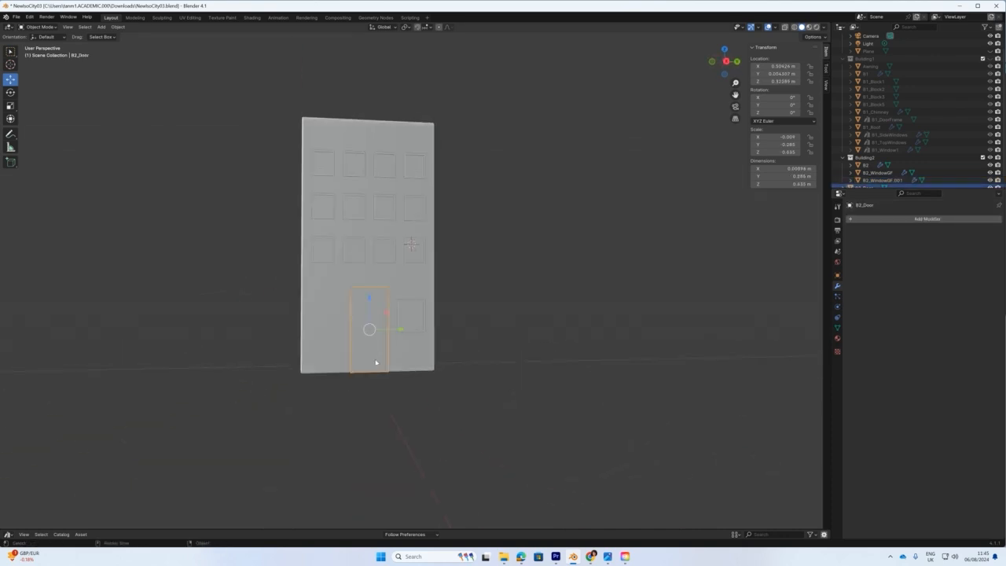
{"action": "key", "text": "KP_3"}
Enlarge the ground-floor window slightly and array it with Y offset 2.7 beyond the door.
{"action": "left_click", "coordinate": [399, 334]}
{"action": "key", "text": "s"}
{"action": "left_click_drag", "start_coordinate": [409, 298], "coordinate": [411, 296]}
{"action": "left_click", "coordinate": [917, 220]}
{"action": "left_click", "coordinate": [913, 221]}
{"action": "left_click", "coordinate": [878, 233]}
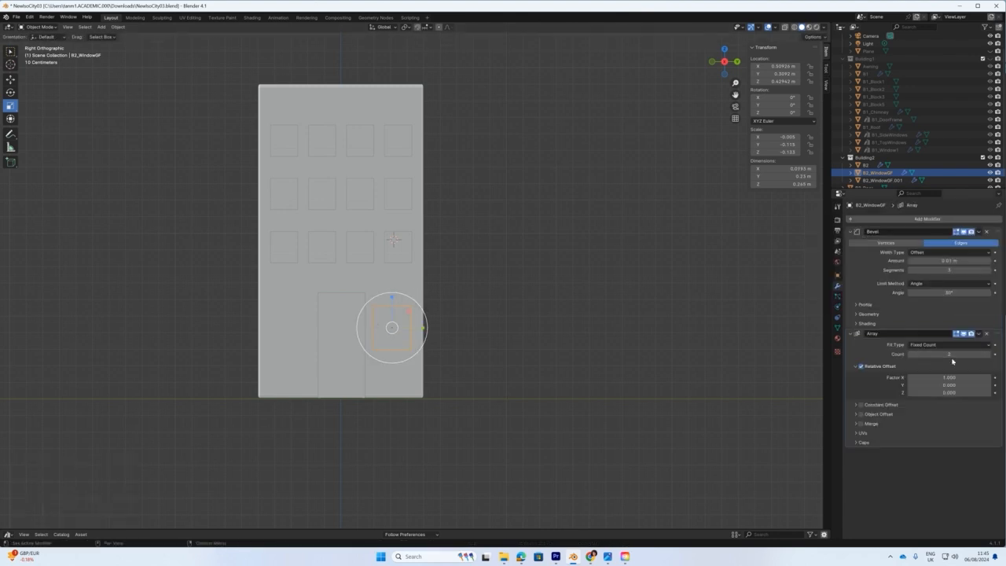
{"action": "left_click_drag", "start_coordinate": [941, 385], "coordinate": [132, 389]}
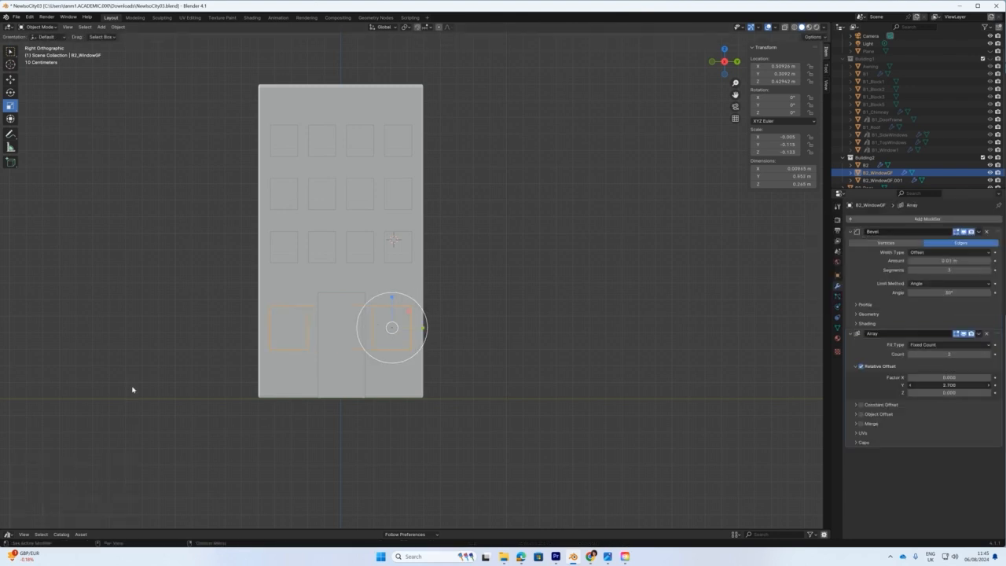
Nudge the door slightly along Y.
{"action": "left_click", "coordinate": [360, 365]}
{"action": "key", "text": "g"}
{"action": "left_click_drag", "start_coordinate": [369, 346], "coordinate": [366, 345]}
Snap the 3D cursor to the building body B2.
{"action": "middle_click_drag", "start_coordinate": [374, 438], "coordinate": [405, 236]}
{"action": "left_click", "coordinate": [353, 161]}
{"action": "key", "text": "shift+s"}
{"action": "left_click", "coordinate": [344, 202]}
{"action": "left_click", "coordinate": [38, 28]}
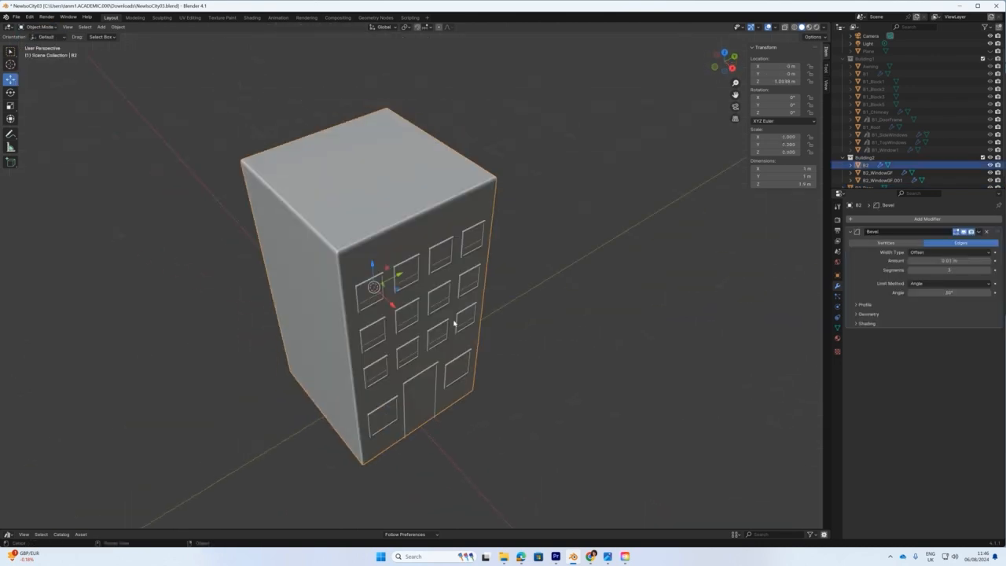
Add a cube at the cursor, raise it above the building and squash it along Z.
{"action": "middle_click_drag", "start_coordinate": [453, 322], "coordinate": [401, 271]}
{"action": "key", "text": "shift+a"}
{"action": "left_click", "coordinate": [193, 59]}
{"action": "left_click_drag", "start_coordinate": [361, 223], "coordinate": [354, 129]}
{"action": "left_click", "coordinate": [10, 106]}
{"action": "key", "text": "ctrl+z"}
{"action": "left_click_drag", "start_coordinate": [356, 105], "coordinate": [355, 139]}
Widen the slab to 1.1 in X, halve its thickness and lower it onto the building.
{"action": "key", "text": "KP_3"}
{"action": "scroll", "coordinate": [429, 94], "scroll_direction": "up", "scroll_amount": 4}
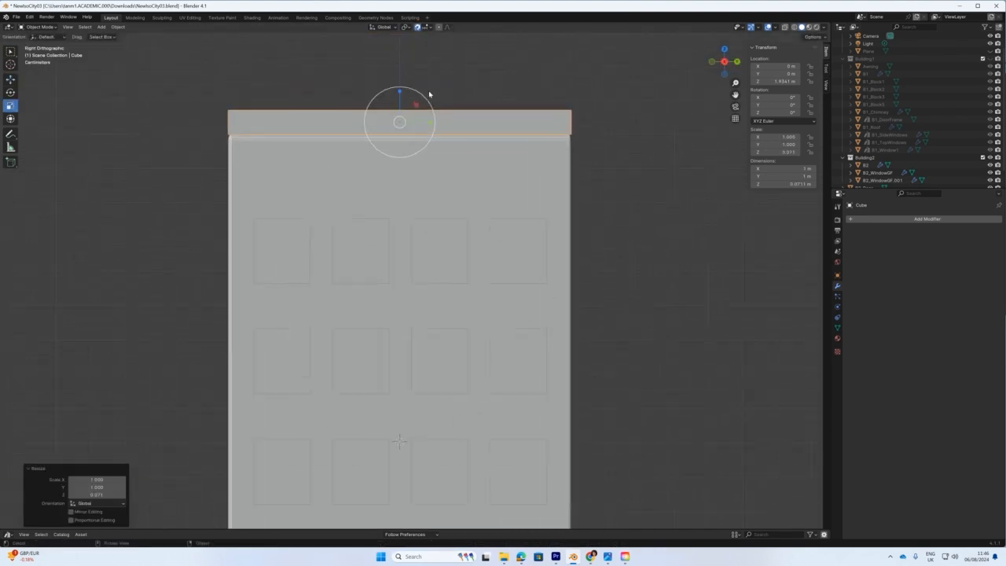
{"action": "scroll", "coordinate": [445, 135], "scroll_direction": "down", "scroll_amount": 1}
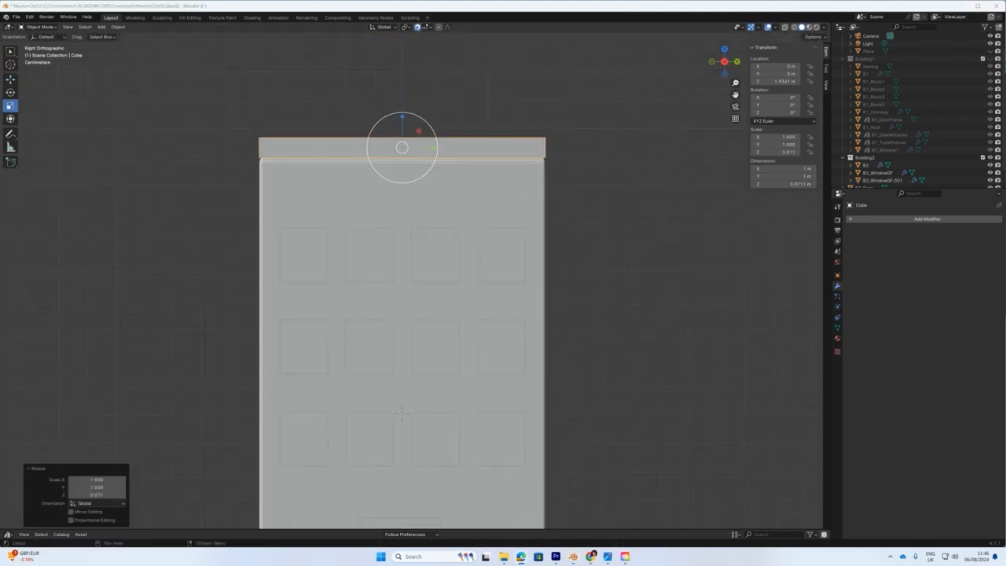
{"action": "middle_click_drag", "start_coordinate": [452, 212], "coordinate": [474, 231]}
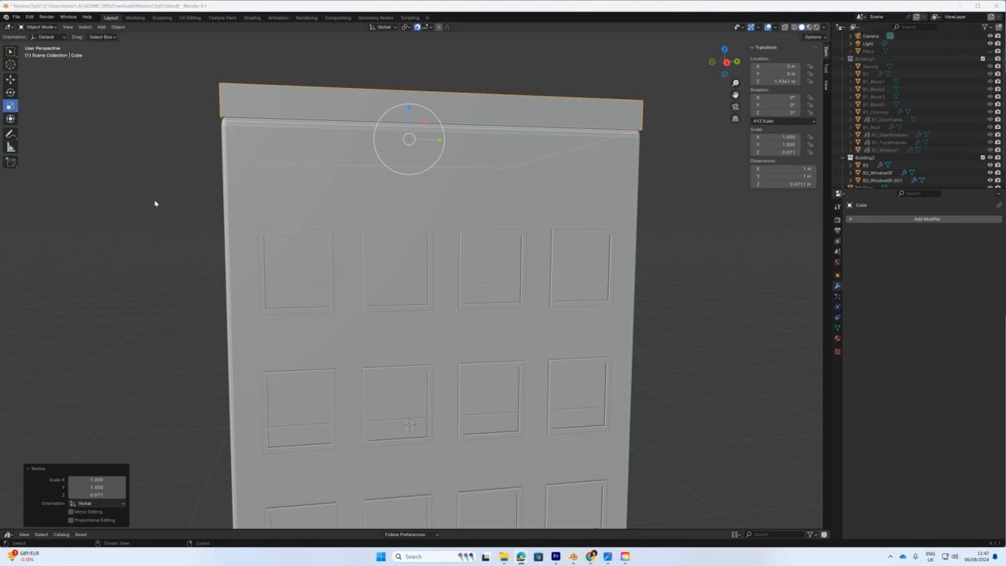
{"action": "left_click", "coordinate": [204, 207]}
{"action": "key", "text": "KP_1"}
{"action": "left_click_drag", "start_coordinate": [486, 148], "coordinate": [494, 148]}
{"action": "middle_click_drag", "start_coordinate": [542, 206], "coordinate": [450, 241]}
{"action": "key", "text": "KP_1"}
{"action": "scroll", "coordinate": [443, 166], "scroll_direction": "up", "scroll_amount": 3}
{"action": "mouse_move", "coordinate": [464, 93]}
{"action": "left_mouse_down"}
{"action": "mouse_move", "coordinate": [465, 110]}
{"action": "mouse_move", "coordinate": [466, 101]}
{"action": "left_mouse_up"}
{"action": "key", "text": "g"}
{"action": "middle_click_drag", "start_coordinate": [557, 148], "coordinate": [478, 170]}
Add a Bevel modifier to the slab with Amount 0.01 m.
{"action": "left_click", "coordinate": [914, 221]}
{"action": "left_click", "coordinate": [914, 222]}
{"action": "left_click", "coordinate": [868, 248]}
{"action": "left_click", "coordinate": [941, 261]}
{"action": "type", "text": "0.01"}
{"action": "key", "text": "Return"}
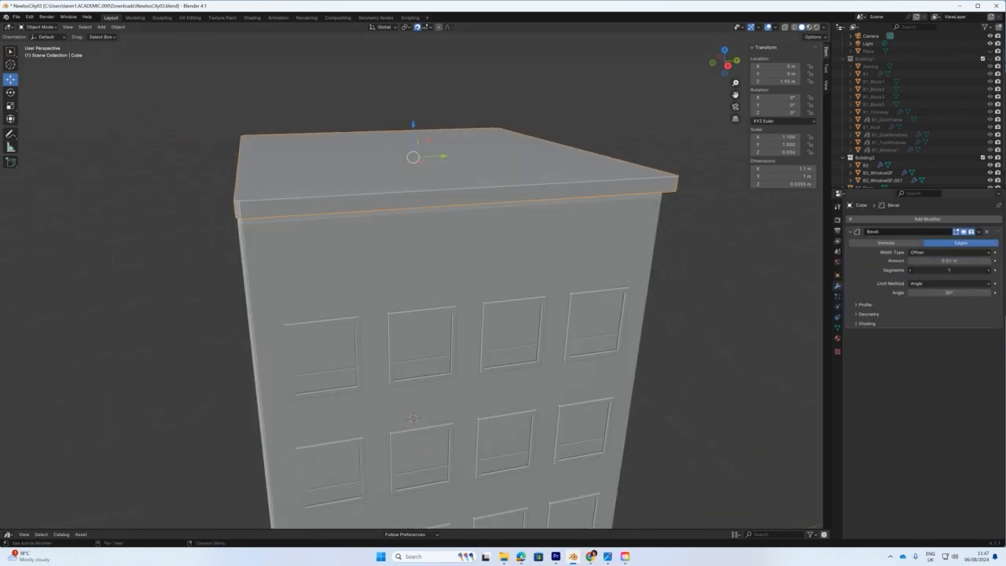
Raise the upper window grid by 0.084 m and turn off snapping.
{"action": "scroll", "coordinate": [476, 312], "scroll_direction": "down", "scroll_amount": 5}
{"action": "middle_click_drag", "start_coordinate": [476, 312], "coordinate": [471, 321]}
{"action": "left_click", "coordinate": [487, 389]}
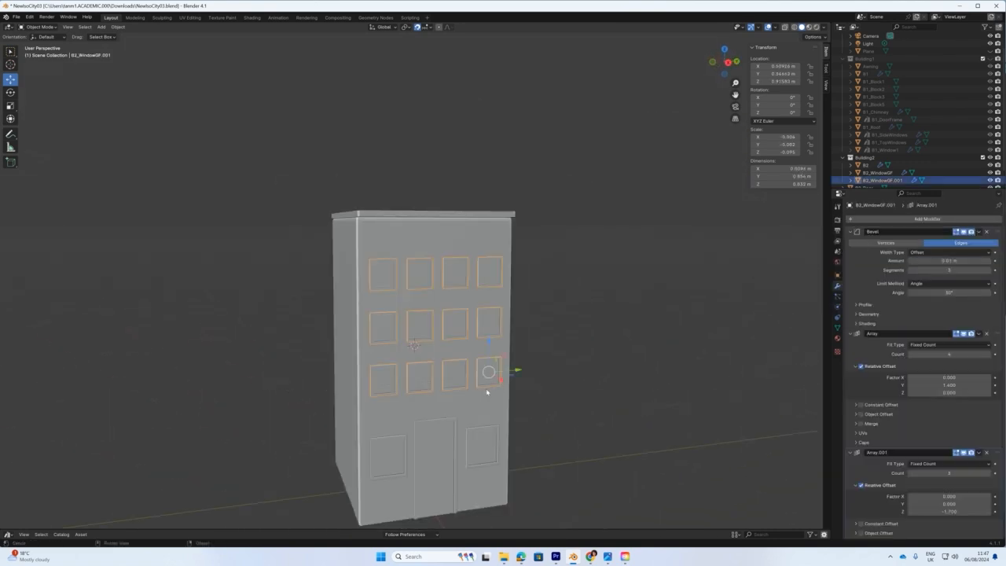
{"action": "left_click_drag", "start_coordinate": [488, 339], "coordinate": [475, 360]}
{"action": "key", "text": "KP_3"}
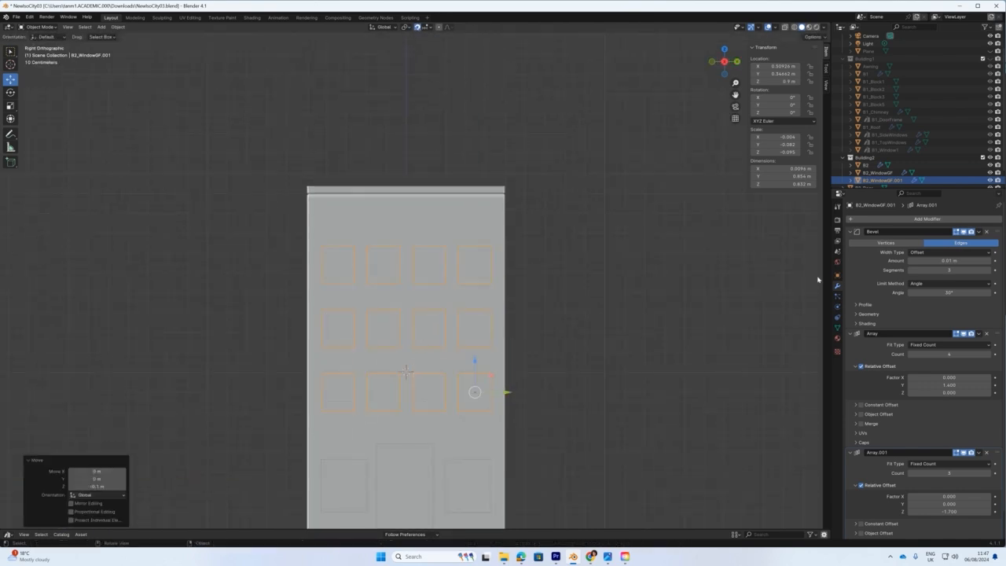
{"action": "left_click", "coordinate": [418, 29]}
{"action": "left_click", "coordinate": [547, 228]}
{"action": "middle_click_drag", "start_coordinate": [547, 236], "coordinate": [599, 276]}
Move the roof cube and B2_Door into the Building2 collection.
{"action": "scroll", "coordinate": [599, 276], "scroll_direction": "down", "scroll_amount": 2}
{"action": "left_click", "coordinate": [990, 158]}
{"action": "left_click", "coordinate": [990, 158]}
{"action": "scroll", "coordinate": [921, 167], "scroll_direction": "down", "scroll_amount": 1}
{"action": "left_click", "coordinate": [466, 211]}
{"action": "right_click", "coordinate": [466, 212]}
{"action": "left_click", "coordinate": [443, 325]}
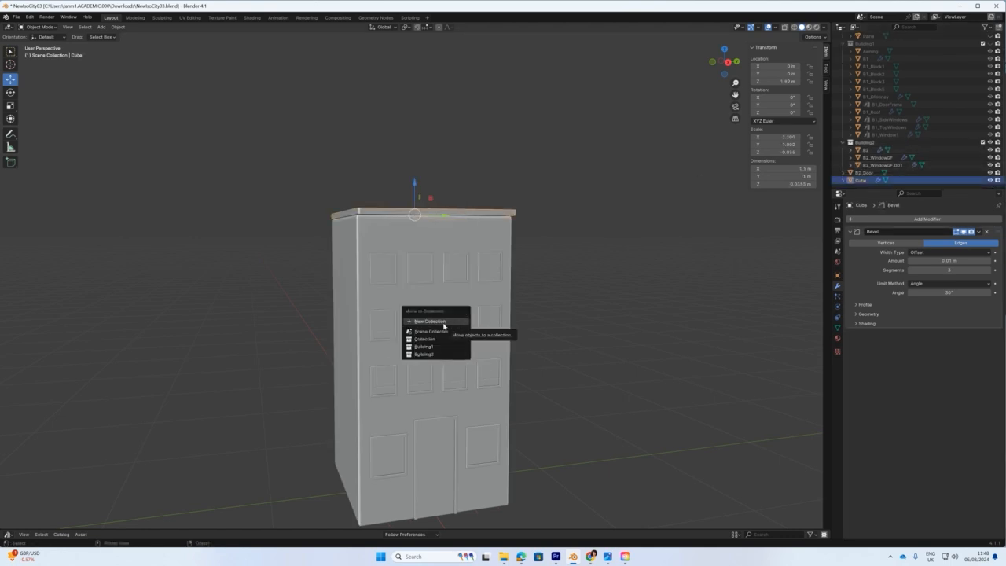
{"action": "left_click", "coordinate": [424, 353]}
{"action": "left_click", "coordinate": [434, 460]}
{"action": "key", "text": "m"}
{"action": "left_click", "coordinate": [391, 417]}
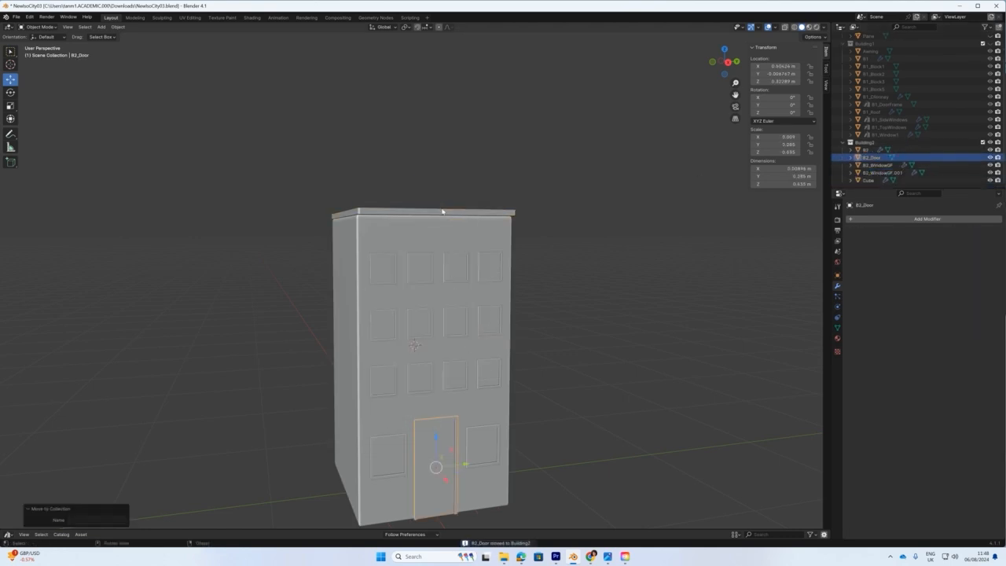
Hide Building2, show Building1, and duplicate Building1's thin trim block.
{"action": "left_click", "coordinate": [990, 143]}
{"action": "left_click", "coordinate": [990, 44]}
{"action": "left_click", "coordinate": [470, 507]}
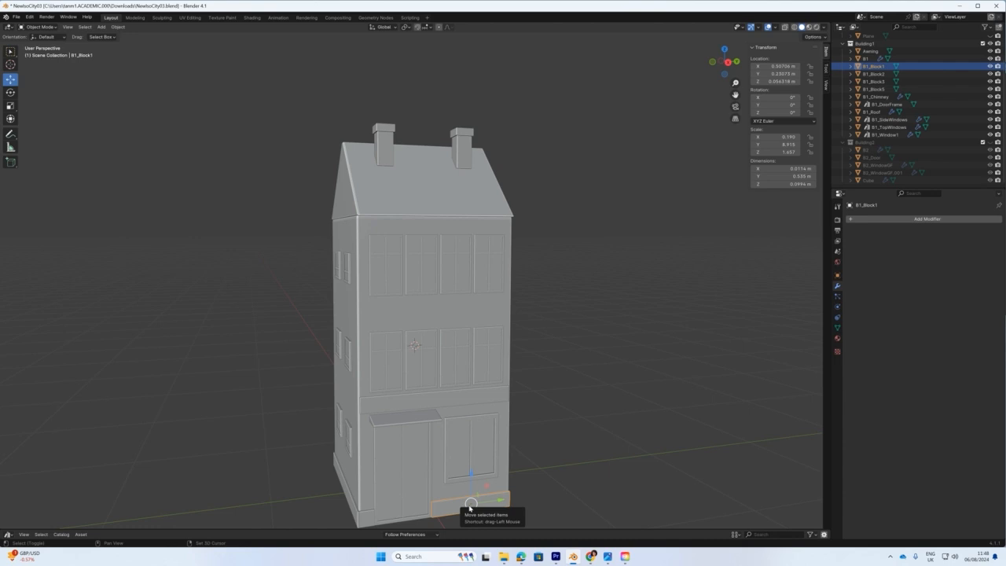
{"action": "key", "text": "shift+d"}
Move the copied trim block into the Building2 collection, show only Building2, and raise the block up it.
{"action": "left_click", "coordinate": [526, 431]}
{"action": "left_click_drag", "start_coordinate": [875, 74], "coordinate": [869, 143]}
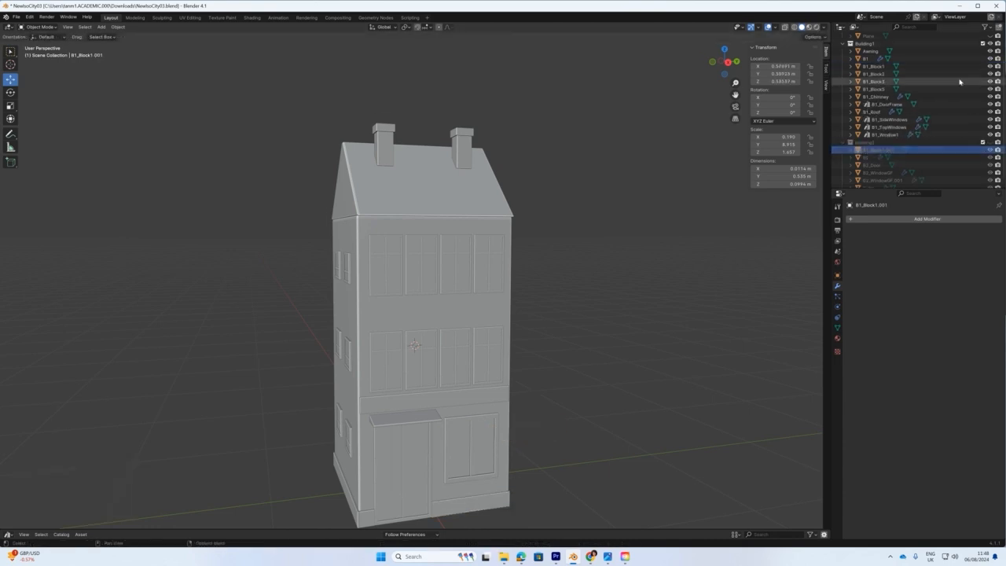
{"action": "left_click", "coordinate": [990, 44]}
{"action": "left_click", "coordinate": [990, 142]}
{"action": "left_click_drag", "start_coordinate": [529, 362], "coordinate": [513, 209]}
{"action": "key", "text": "KP_1"}
{"action": "left_click_drag", "start_coordinate": [545, 244], "coordinate": [536, 244]}
{"action": "left_click_drag", "start_coordinate": [507, 206], "coordinate": [507, 189]}
Stretch the trim block across Building2's front and seat it just under the roof as a ledge.
{"action": "scroll", "coordinate": [505, 354], "scroll_direction": "up", "scroll_amount": 2}
{"action": "left_click", "coordinate": [544, 394]}
{"action": "left_click_drag", "start_coordinate": [576, 391], "coordinate": [574, 388]}
{"action": "middle_click_drag", "start_coordinate": [575, 384], "coordinate": [471, 391]}
{"action": "left_click", "coordinate": [564, 220]}
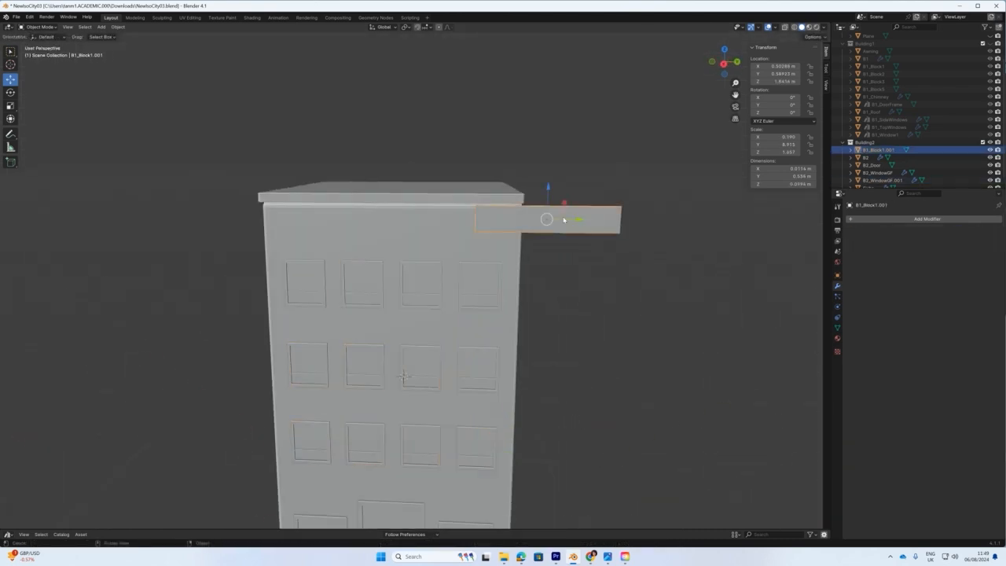
{"action": "key", "text": "KP_3"}
{"action": "left_click_drag", "start_coordinate": [563, 220], "coordinate": [464, 209]}
{"action": "key", "text": "shift+space"}
{"action": "key", "text": "s"}
{"action": "key", "text": "shift+space"}
{"action": "key", "text": "g"}
{"action": "scroll", "coordinate": [459, 206], "scroll_direction": "up", "scroll_amount": 2}
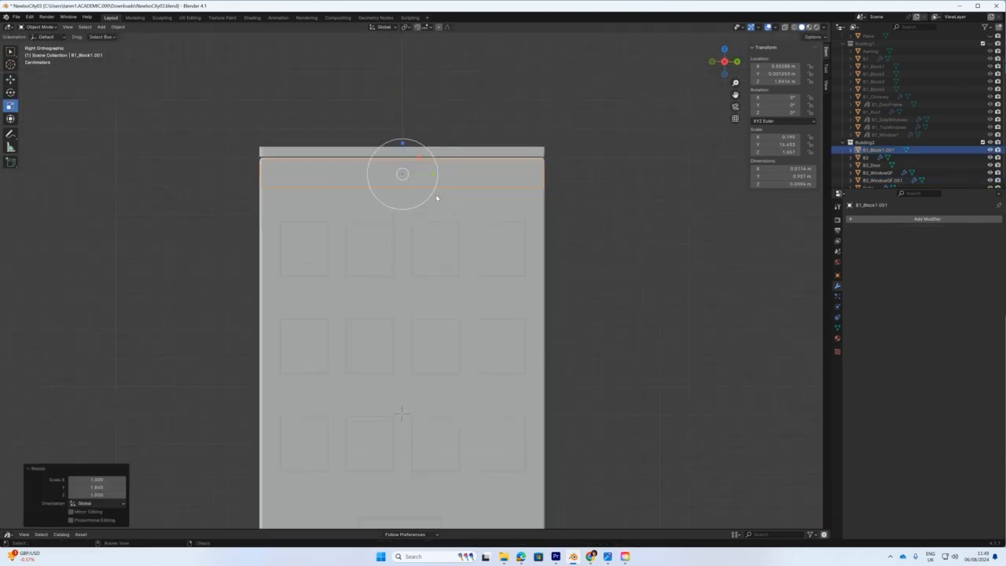
{"action": "left_click_drag", "start_coordinate": [401, 141], "coordinate": [402, 137]}
{"action": "scroll", "coordinate": [409, 181], "scroll_direction": "down", "scroll_amount": 4}
{"action": "middle_click_drag", "start_coordinate": [420, 251], "coordinate": [500, 274]}
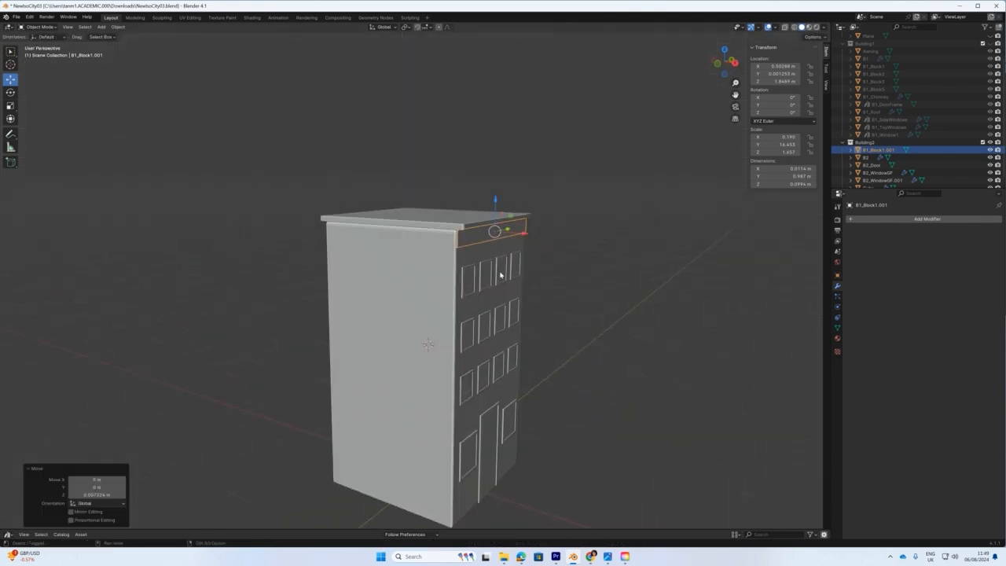
Duplicate the ledge straight down along Z to form a band above the ground floor.
{"action": "key", "text": "shift+d"}
{"action": "key", "text": "z"}
{"action": "left_click", "coordinate": [492, 441]}
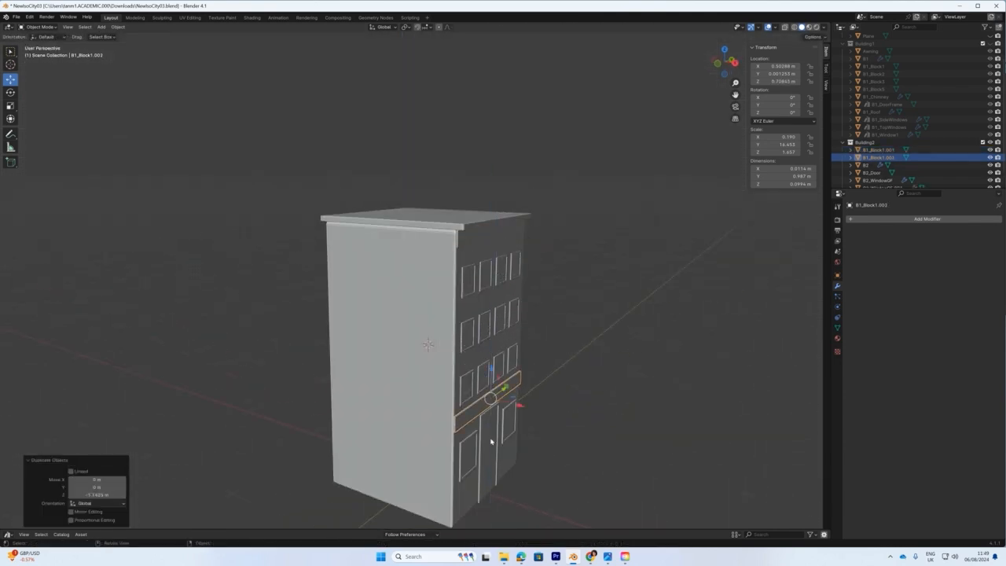
{"action": "left_click", "coordinate": [511, 352]}
{"action": "left_click_drag", "start_coordinate": [512, 352], "coordinate": [512, 356]}
{"action": "middle_click_drag", "start_coordinate": [513, 357], "coordinate": [589, 347]}
{"action": "key", "text": "ctrl+z"}
{"action": "key", "text": "ctrl+z"}
Select Building2's door and view it from the right side.
{"action": "left_click", "coordinate": [1004, 315]}
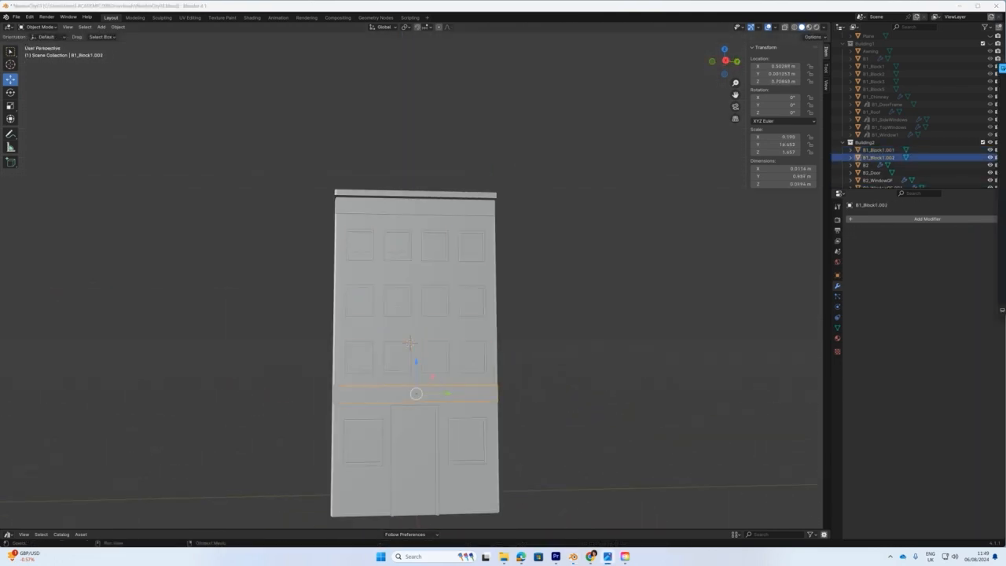
{"action": "left_click", "coordinate": [416, 426]}
{"action": "key", "text": "KP_3"}
Shrink Building2's door slightly and lower it to sit on the ground.
{"action": "scroll", "coordinate": [439, 393], "scroll_direction": "up", "scroll_amount": 5}
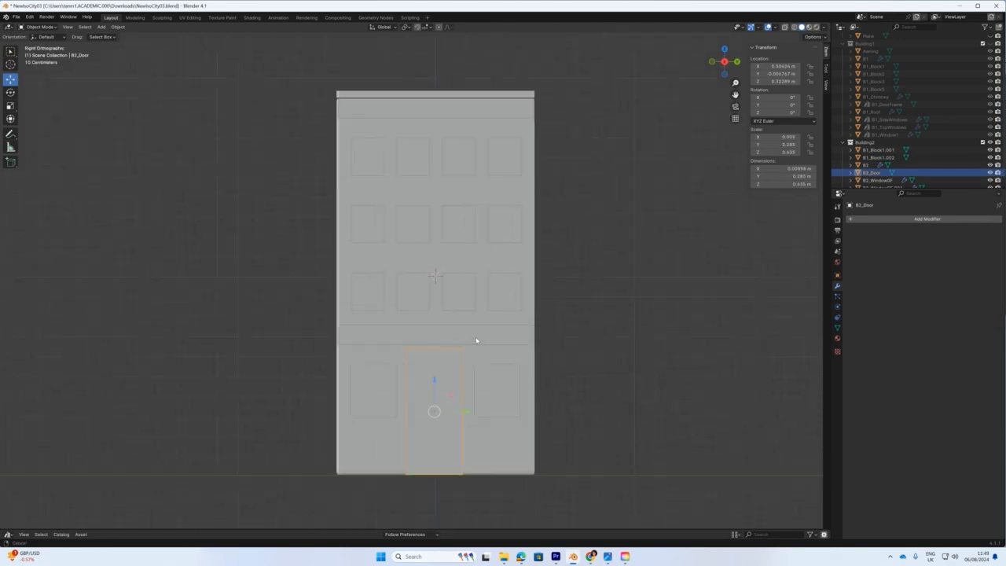
{"action": "left_click_drag", "start_coordinate": [456, 345], "coordinate": [440, 354]}
{"action": "left_click", "coordinate": [11, 80]}
{"action": "middle_click_drag", "start_coordinate": [511, 398], "coordinate": [545, 407]}
{"action": "scroll", "coordinate": [545, 406], "scroll_direction": "down", "scroll_amount": 5}
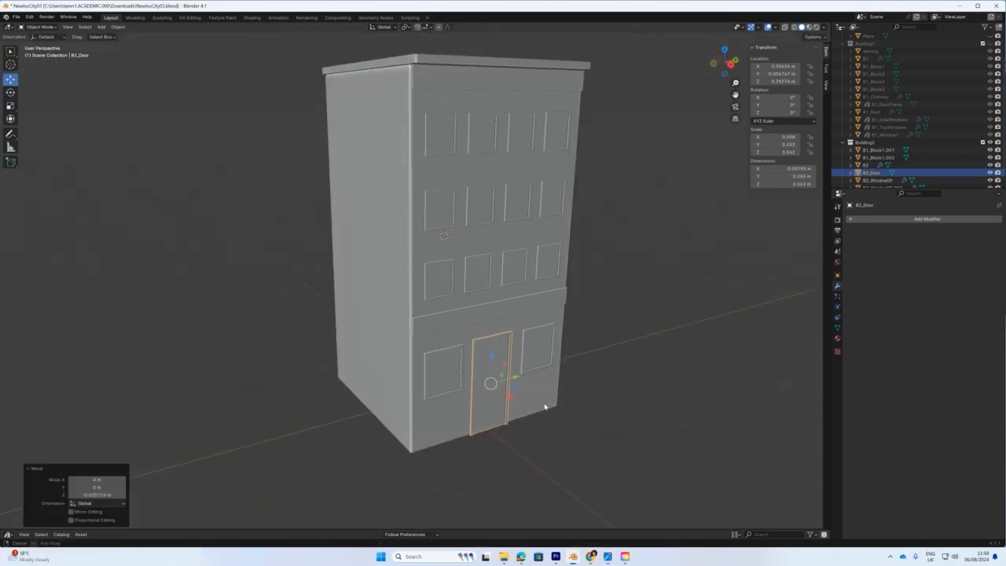
{"action": "left_click", "coordinate": [499, 79]}
{"action": "middle_click_drag", "start_coordinate": [436, 197], "coordinate": [411, 193]}
{"action": "scroll", "coordinate": [412, 193], "scroll_direction": "down", "scroll_amount": 2}
{"action": "scroll", "coordinate": [495, 239], "scroll_direction": "down", "scroll_amount": 3}
{"action": "middle_click_drag", "start_coordinate": [495, 240], "coordinate": [509, 271]}
Rename the roof slab object 'Cube' to 'B2_Roof' in the Outliner.
{"action": "left_click_drag", "start_coordinate": [922, 188], "coordinate": [922, 236]}
{"action": "left_click", "coordinate": [869, 226]}
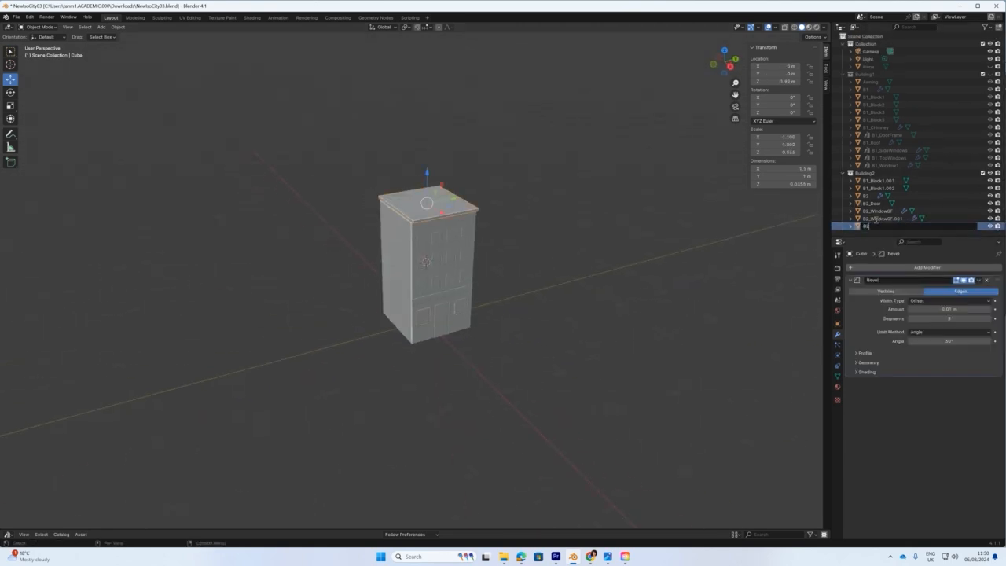
{"action": "type", "text": "B2_Roof"}
{"action": "key", "text": "Return"}
Show the ground plane and Building1, and hide Building2.
{"action": "left_click_drag", "start_coordinate": [333, 139], "coordinate": [445, 303]}
{"action": "left_click", "coordinate": [990, 67]}
{"action": "left_click", "coordinate": [990, 75]}
{"action": "middle_click_drag", "start_coordinate": [424, 334], "coordinate": [374, 312]}
{"action": "left_click", "coordinate": [990, 173]}
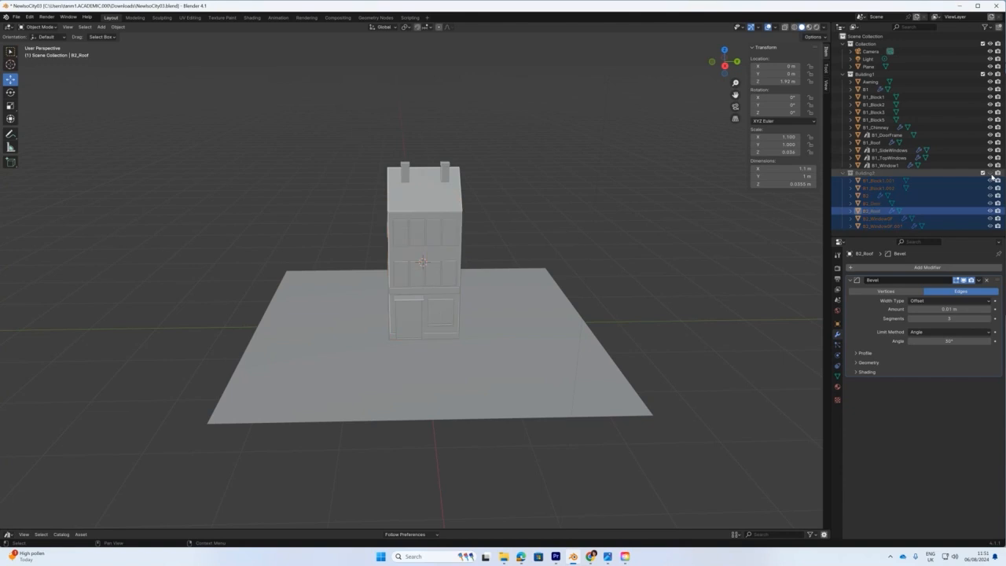
With the ground plane hidden, box-select every Building1 part in X-ray, then restore solid view and the plane.
{"action": "middle_click_drag", "start_coordinate": [386, 326], "coordinate": [414, 324]}
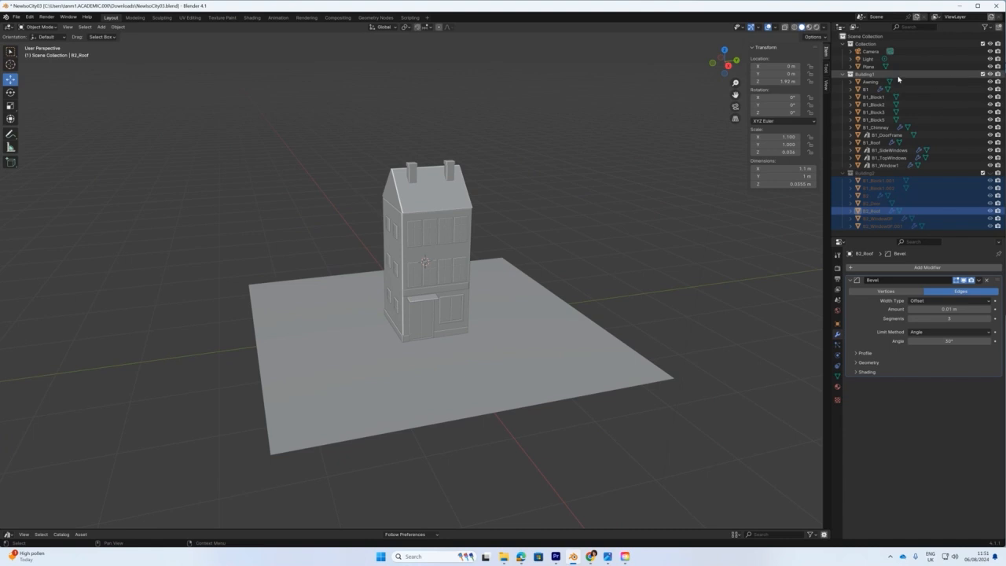
{"action": "left_click", "coordinate": [865, 73]}
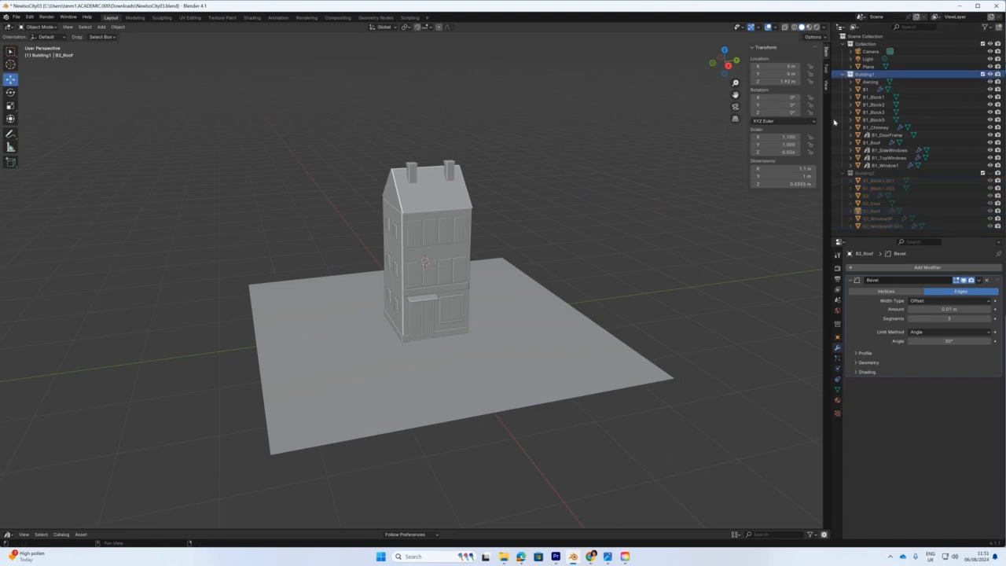
{"action": "left_click", "coordinate": [990, 66]}
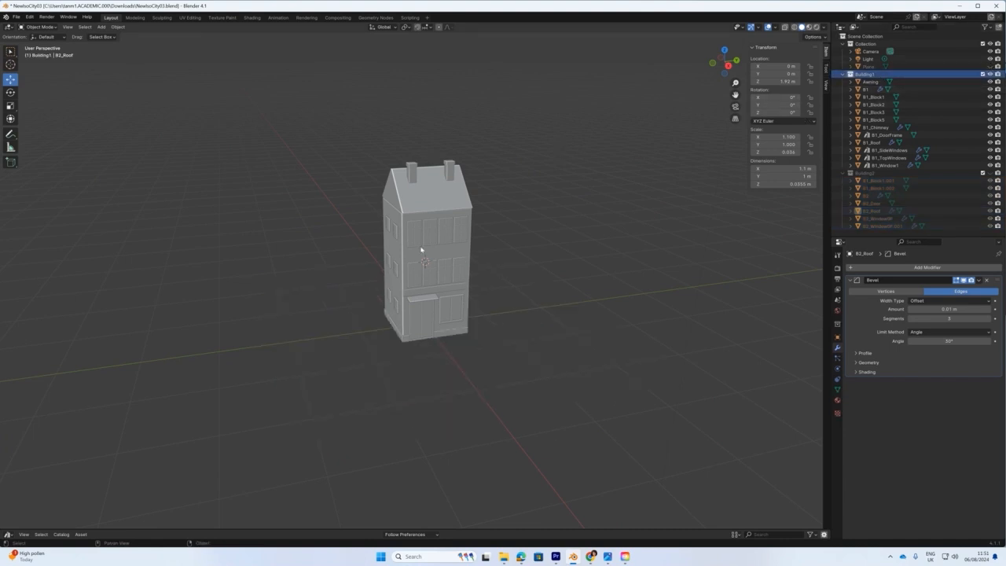
{"action": "left_click_drag", "start_coordinate": [324, 137], "coordinate": [561, 440]}
{"action": "middle_click_drag", "start_coordinate": [561, 440], "coordinate": [737, 120]}
{"action": "left_click", "coordinate": [783, 26]}
{"action": "left_click", "coordinate": [270, 157]}
{"action": "left_click_drag", "start_coordinate": [344, 132], "coordinate": [550, 385]}
{"action": "left_click", "coordinate": [785, 29]}
{"action": "middle_click_drag", "start_coordinate": [582, 235], "coordinate": [696, 207]}
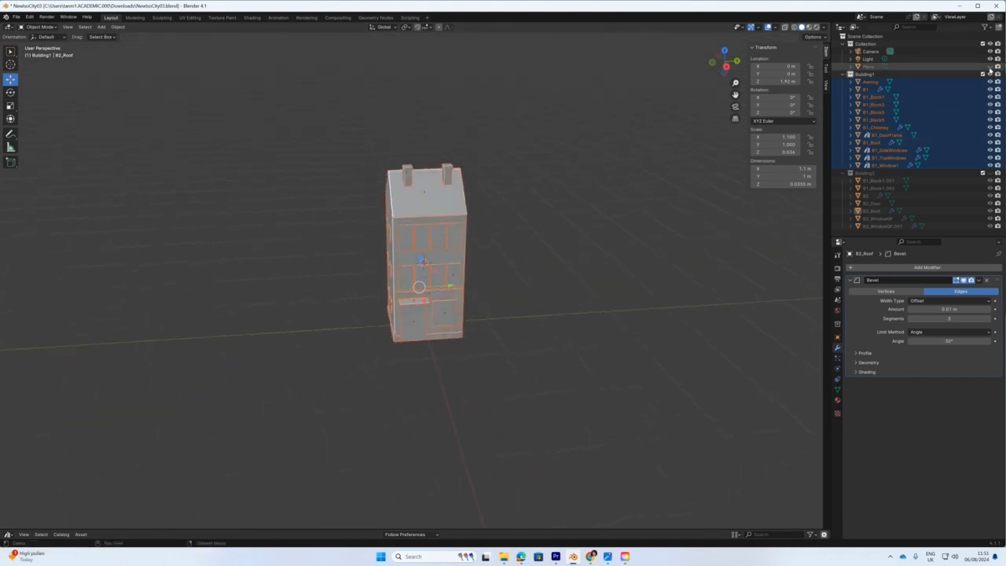
{"action": "left_click", "coordinate": [989, 67]}
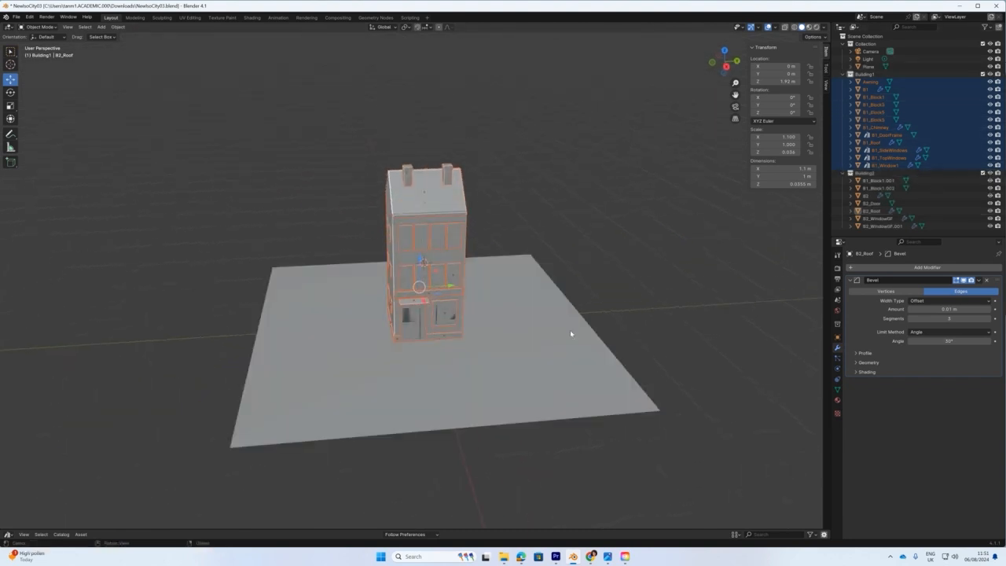
Slide the Building1 house left along X in two moves so it stands beside Building2, checking from the front.
{"action": "scroll", "coordinate": [428, 333], "scroll_direction": "up", "scroll_amount": 3}
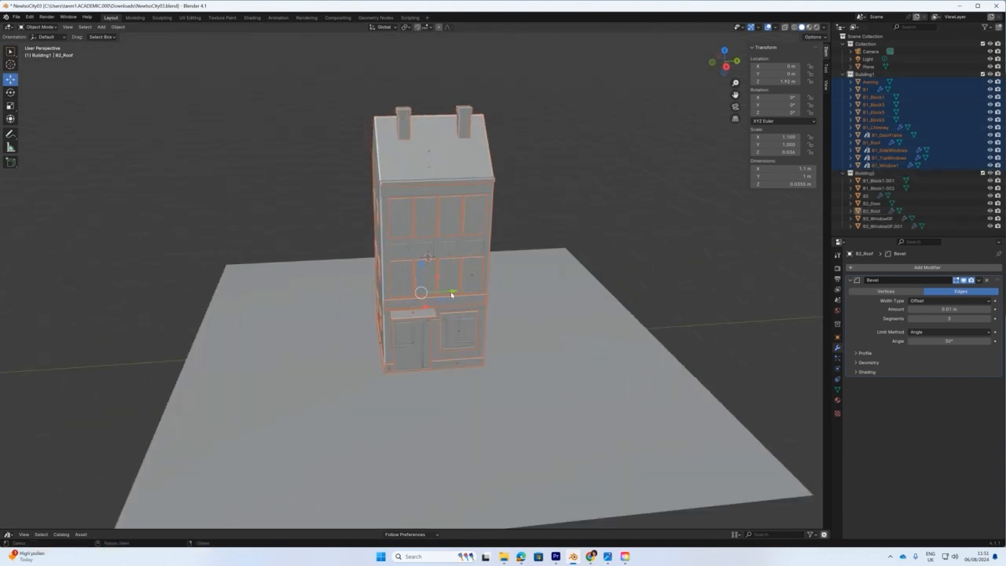
{"action": "left_click_drag", "start_coordinate": [452, 294], "coordinate": [315, 311]}
{"action": "middle_click_drag", "start_coordinate": [315, 311], "coordinate": [489, 397]}
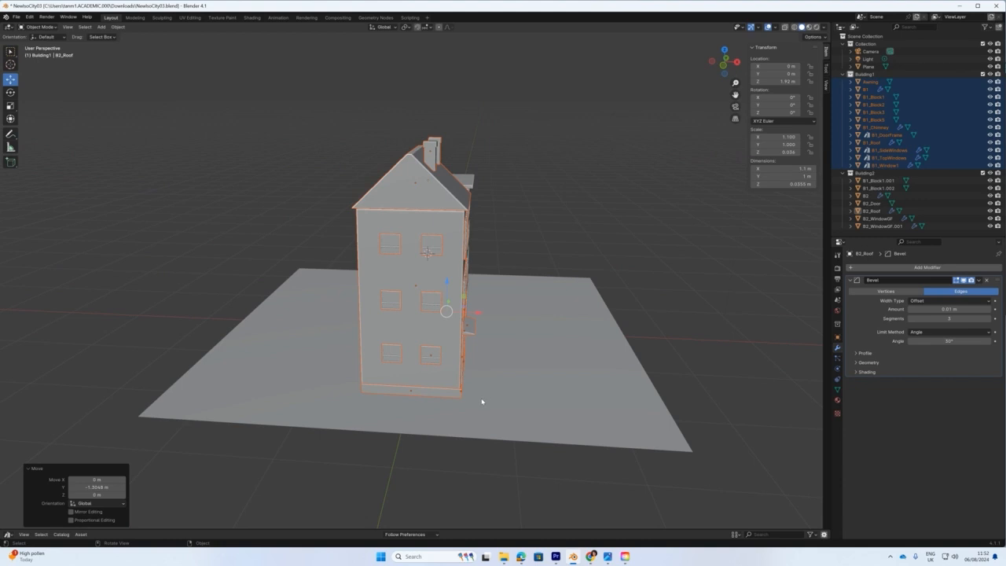
{"action": "left_click_drag", "start_coordinate": [474, 313], "coordinate": [337, 336]}
{"action": "middle_click_drag", "start_coordinate": [337, 336], "coordinate": [305, 340]}
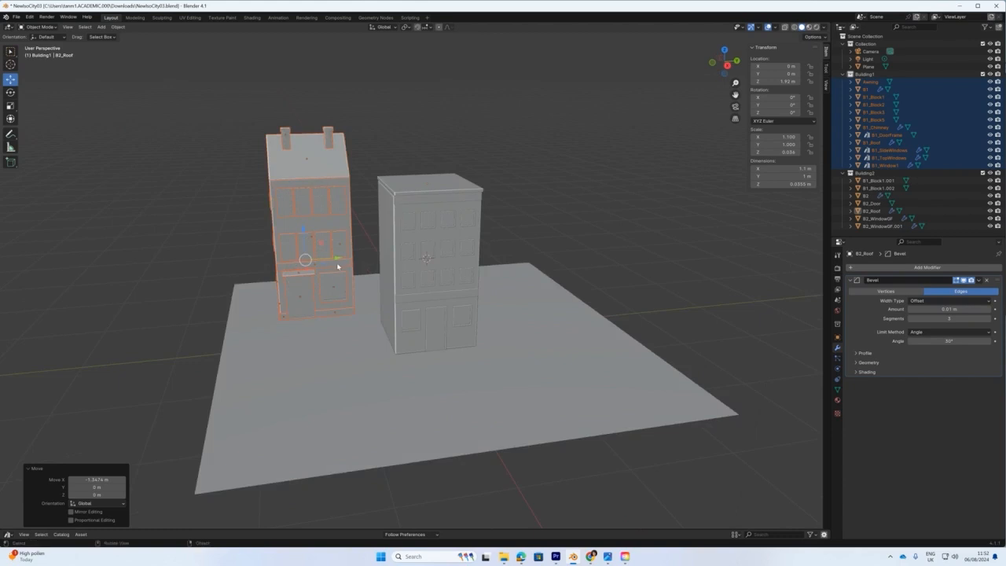
{"action": "middle_click_drag", "start_coordinate": [337, 263], "coordinate": [384, 323]}
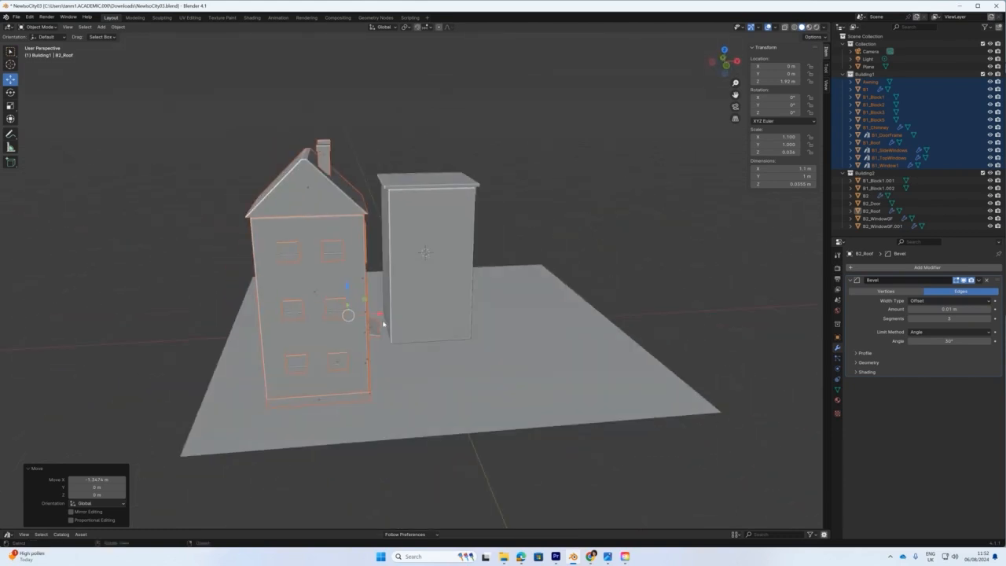
{"action": "left_click_drag", "start_coordinate": [377, 315], "coordinate": [314, 320]}
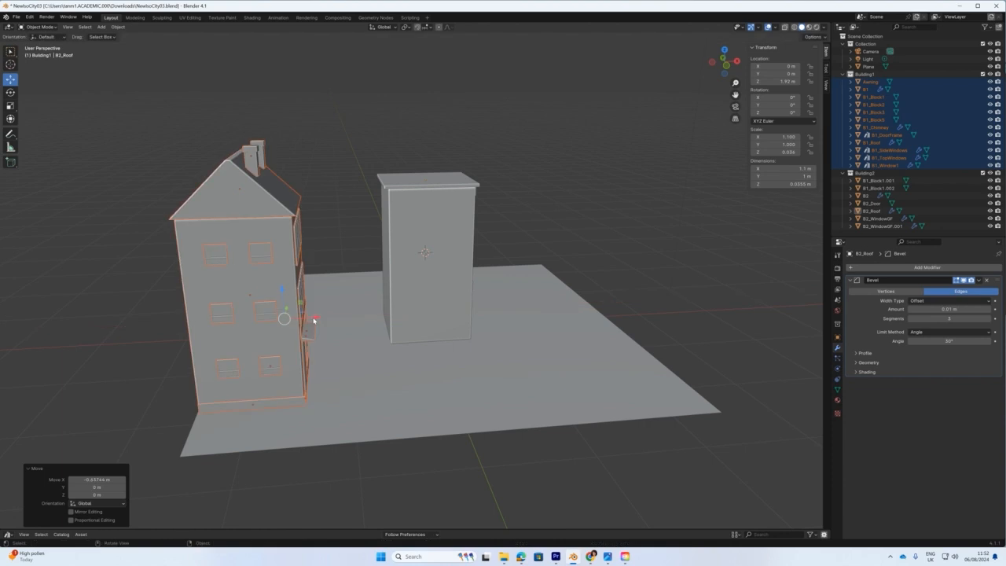
{"action": "key", "text": "KP_1"}
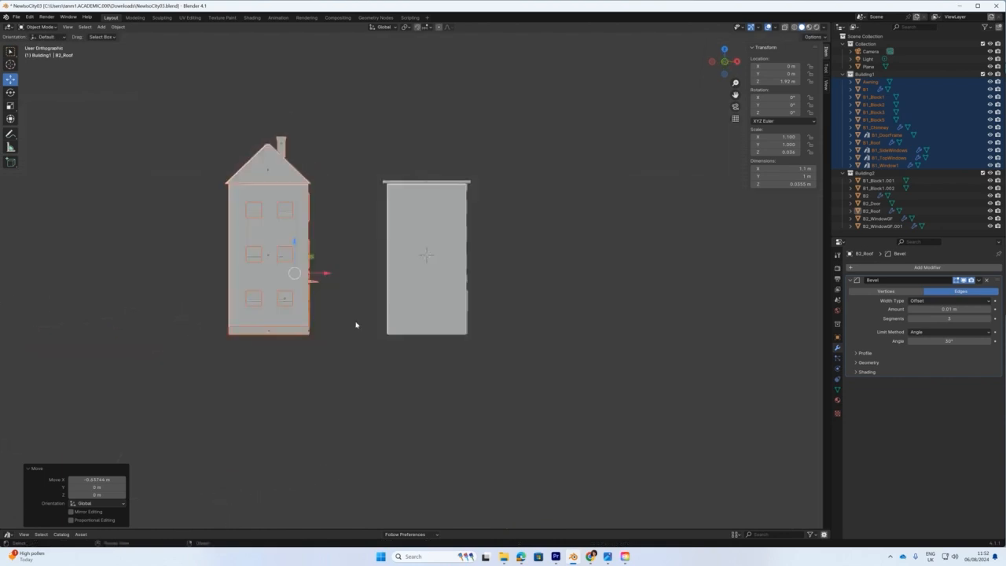
{"action": "middle_click_drag", "start_coordinate": [357, 325], "coordinate": [459, 296]}
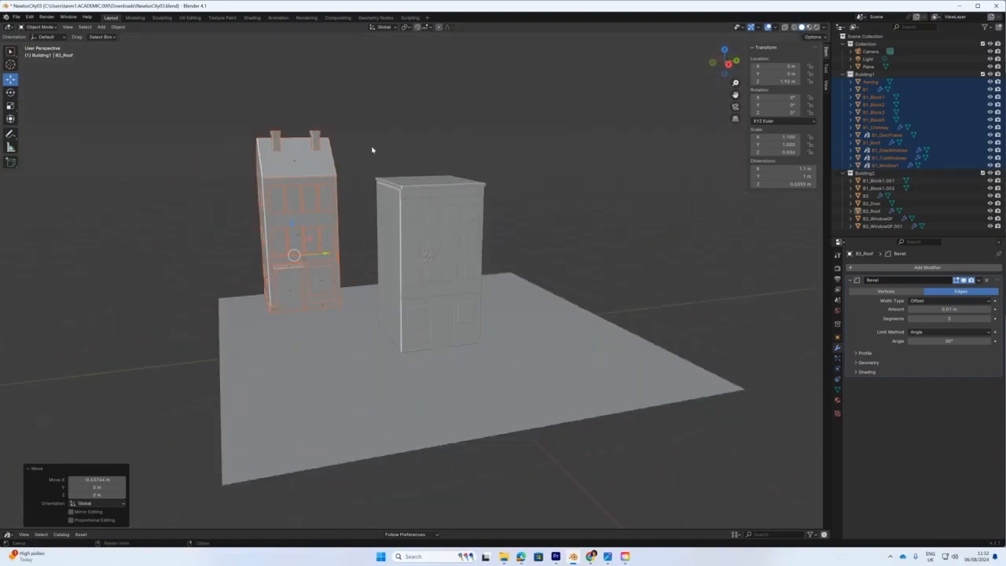
{"action": "left_click_drag", "start_coordinate": [375, 167], "coordinate": [385, 161]}
{"action": "left_click", "coordinate": [534, 313]}
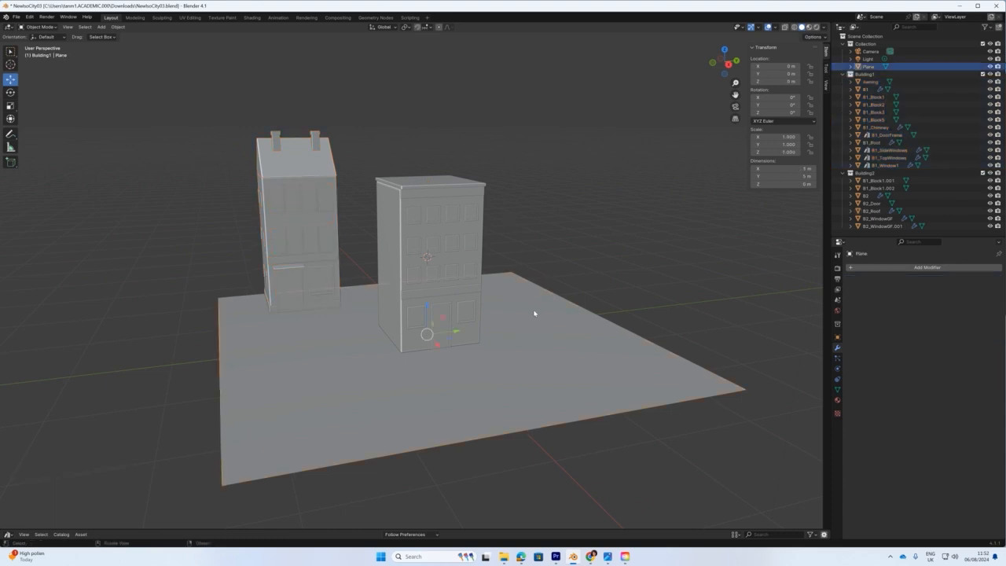
Temporarily hide the ground plane to box-select all of Building2's parts, then show it again.
{"action": "key", "text": "h"}
{"action": "left_click_drag", "start_coordinate": [373, 149], "coordinate": [512, 372]}
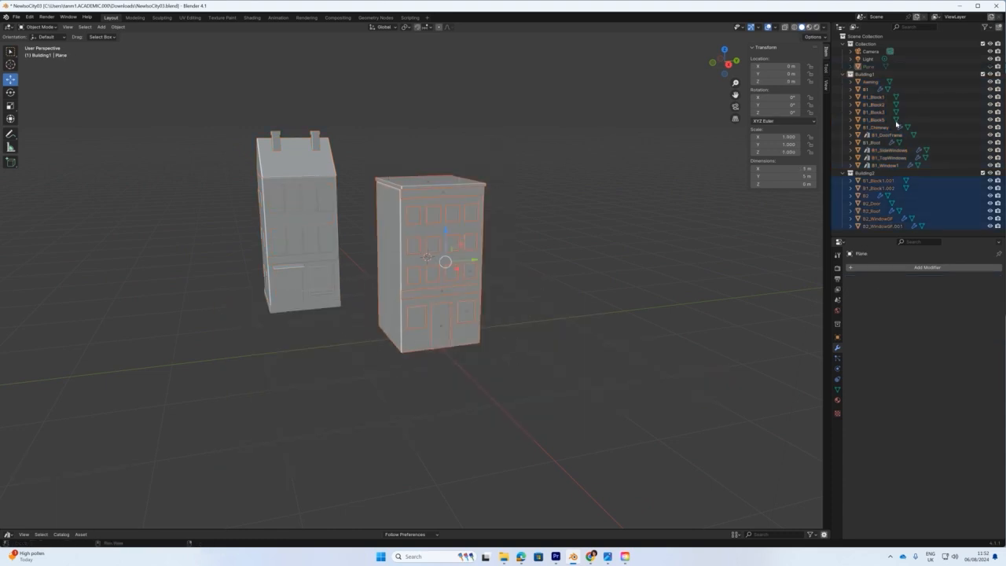
{"action": "left_click", "coordinate": [987, 68]}
{"action": "middle_click_drag", "start_coordinate": [681, 258], "coordinate": [576, 292]}
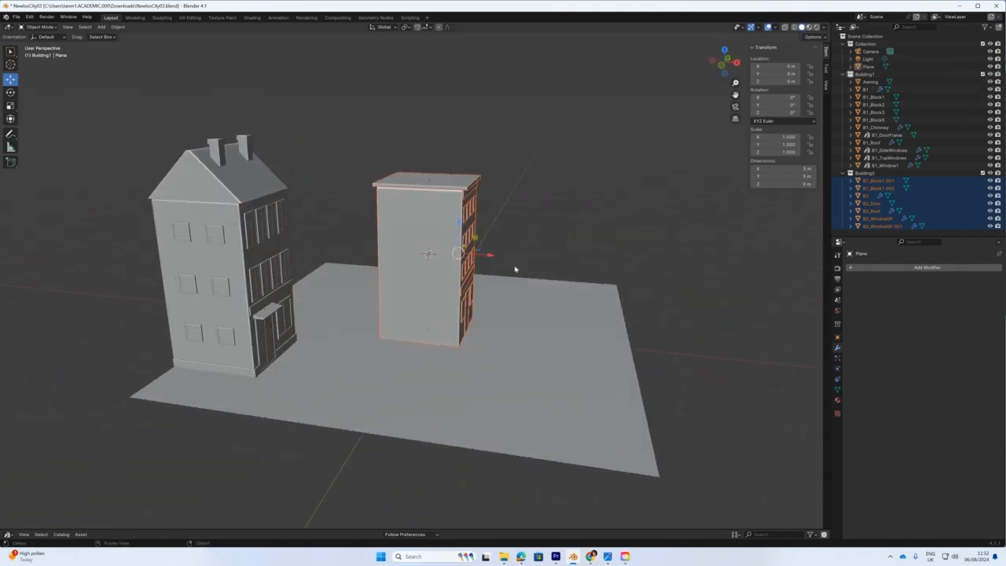
Slide Building2 left along X, checking from top and front views, until flush with Building1.
{"action": "left_click_drag", "start_coordinate": [495, 257], "coordinate": [345, 260]}
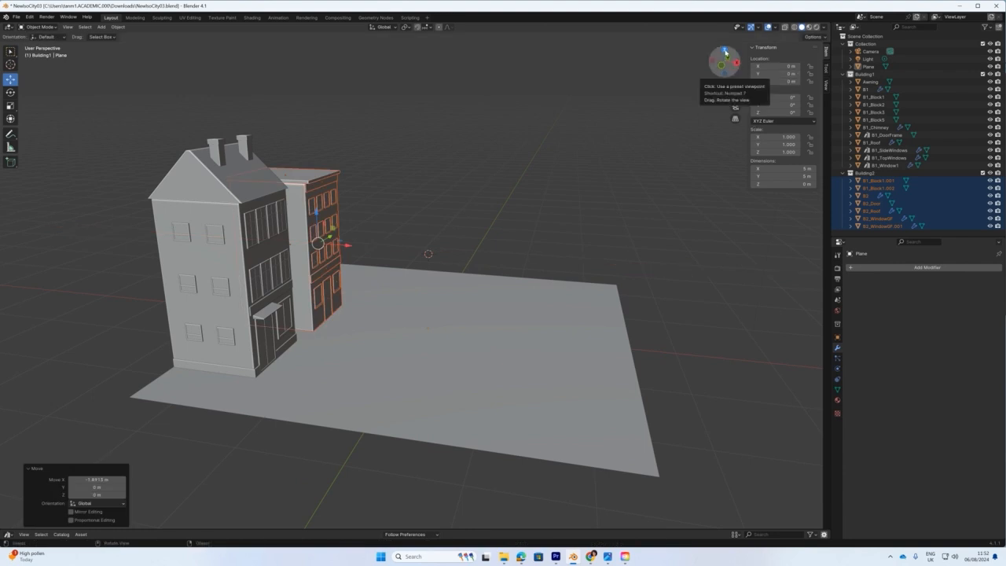
{"action": "left_click", "coordinate": [725, 51]}
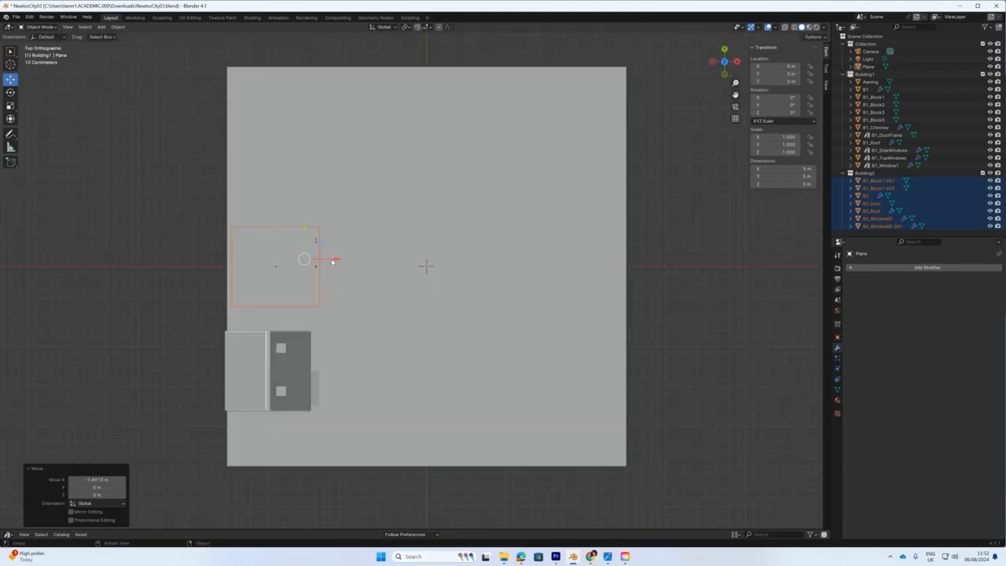
{"action": "left_click_drag", "start_coordinate": [333, 259], "coordinate": [331, 261]}
{"action": "left_click_drag", "start_coordinate": [298, 229], "coordinate": [299, 254]}
{"action": "middle_click_drag", "start_coordinate": [299, 254], "coordinate": [395, 263]}
{"action": "key", "text": "KP_1"}
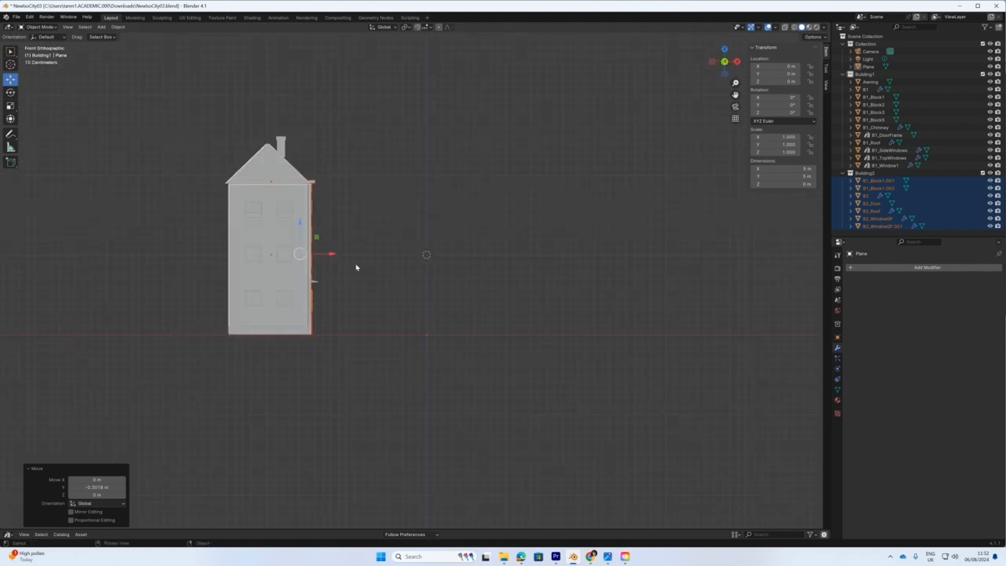
{"action": "scroll", "coordinate": [333, 263], "scroll_direction": "up", "scroll_amount": 3}
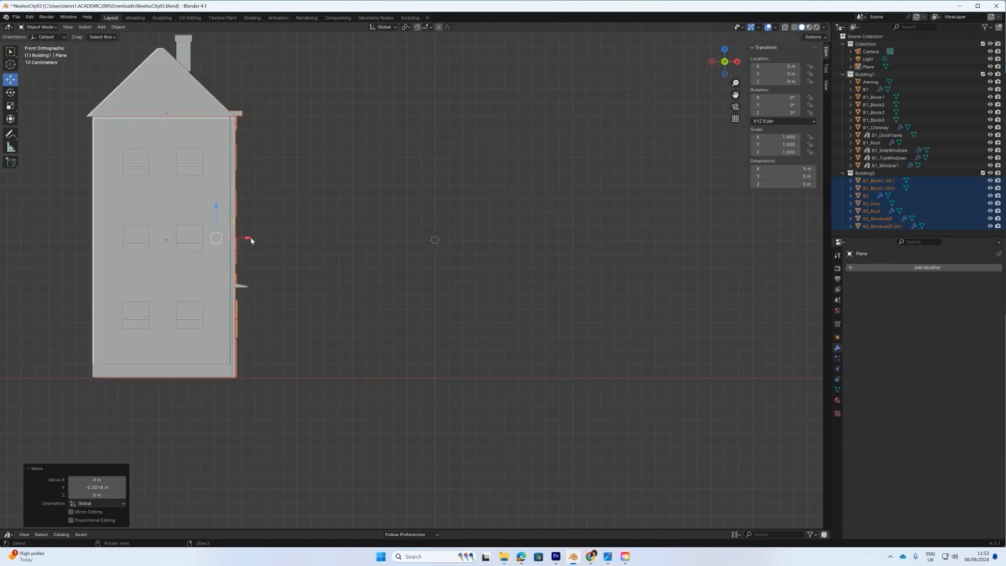
{"action": "left_click_drag", "start_coordinate": [250, 239], "coordinate": [242, 237]}
{"action": "middle_click_drag", "start_coordinate": [332, 276], "coordinate": [268, 293]}
{"action": "scroll", "coordinate": [333, 318], "scroll_direction": "down", "scroll_amount": 4}
Hide the ground plane and box-select every part of both buildings using X-ray.
{"action": "middle_click_drag", "start_coordinate": [332, 317], "coordinate": [296, 319]}
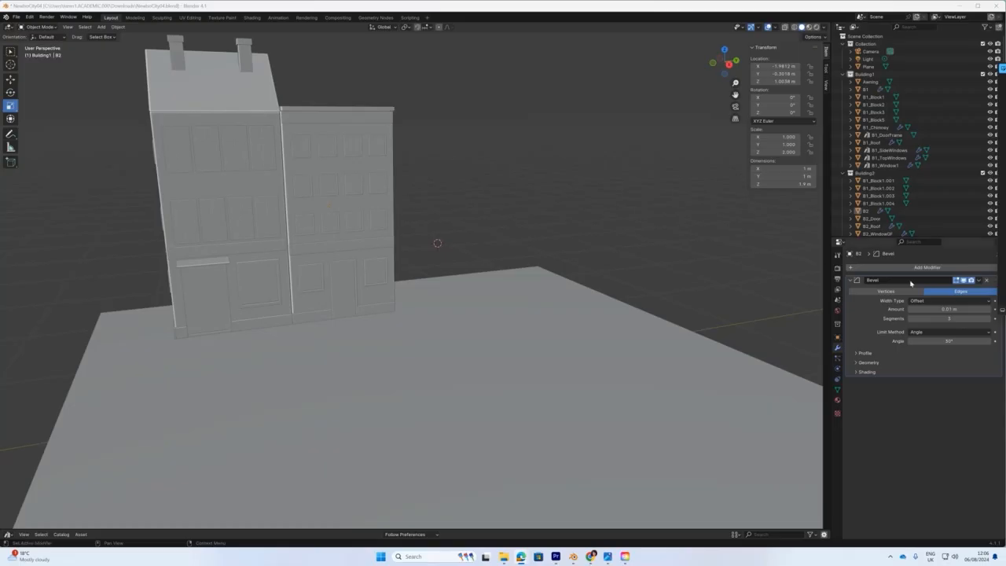
{"action": "middle_click_drag", "start_coordinate": [560, 330], "coordinate": [500, 302]}
{"action": "key", "text": "KP_1"}
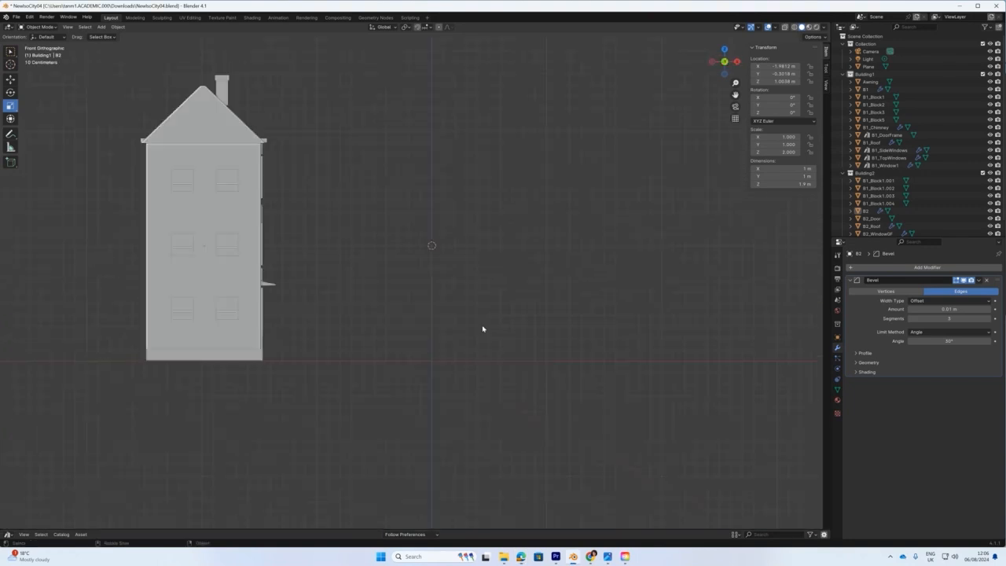
{"action": "middle_click_drag", "start_coordinate": [402, 342], "coordinate": [354, 350]}
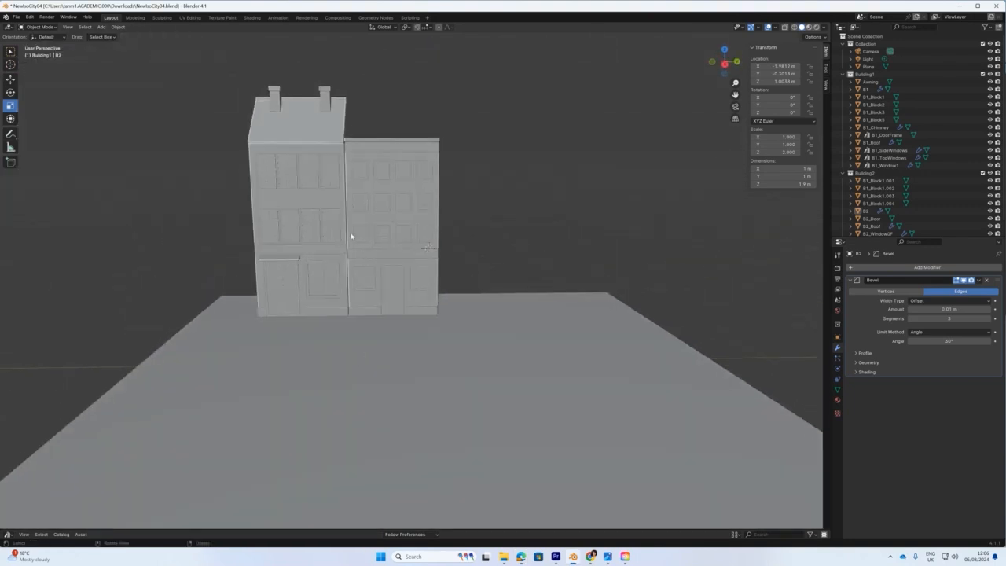
{"action": "left_click", "coordinate": [990, 66]}
{"action": "left_click_drag", "start_coordinate": [203, 80], "coordinate": [552, 364]}
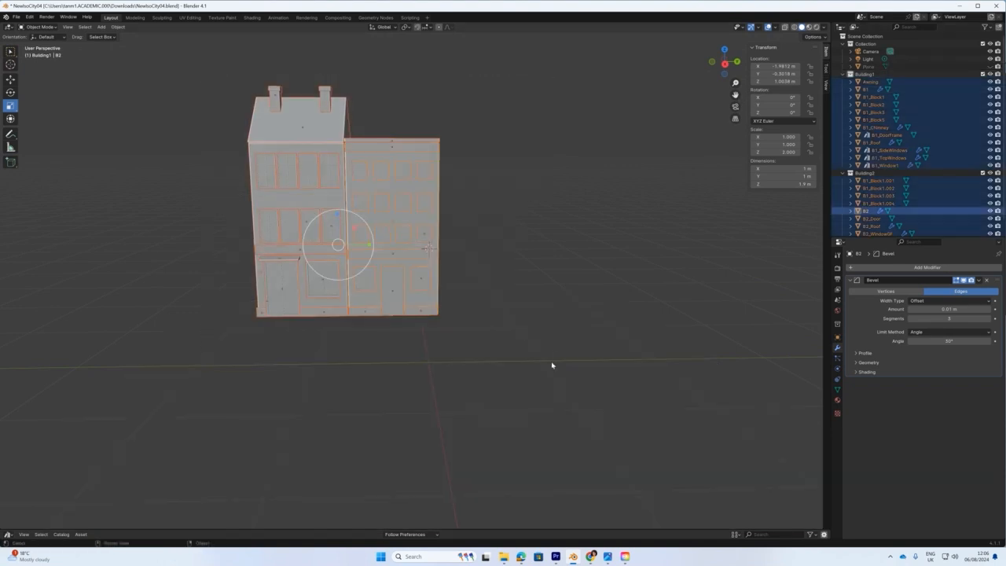
{"action": "left_click", "coordinate": [784, 26]}
{"action": "left_click_drag", "start_coordinate": [186, 79], "coordinate": [510, 351]}
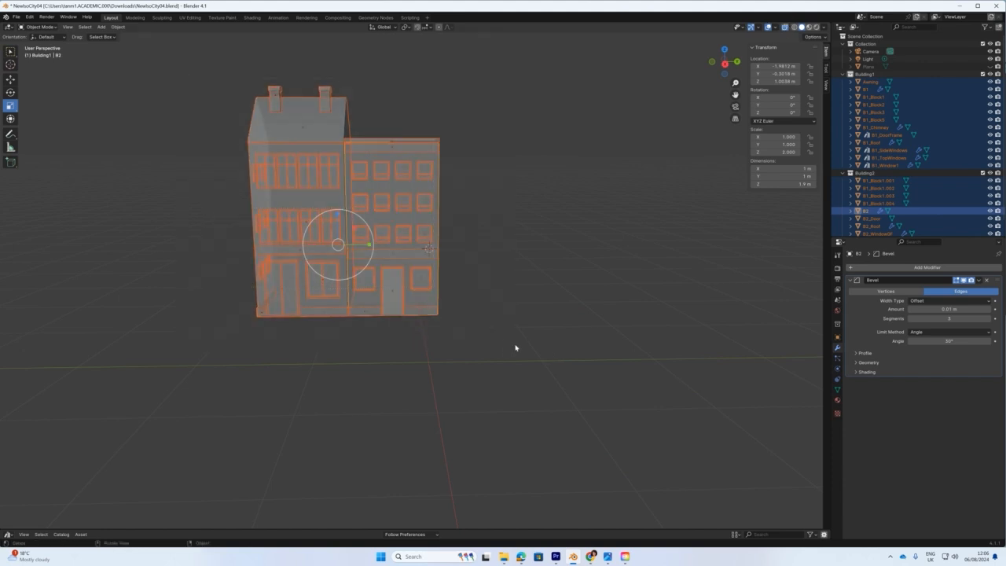
{"action": "left_click", "coordinate": [784, 27]}
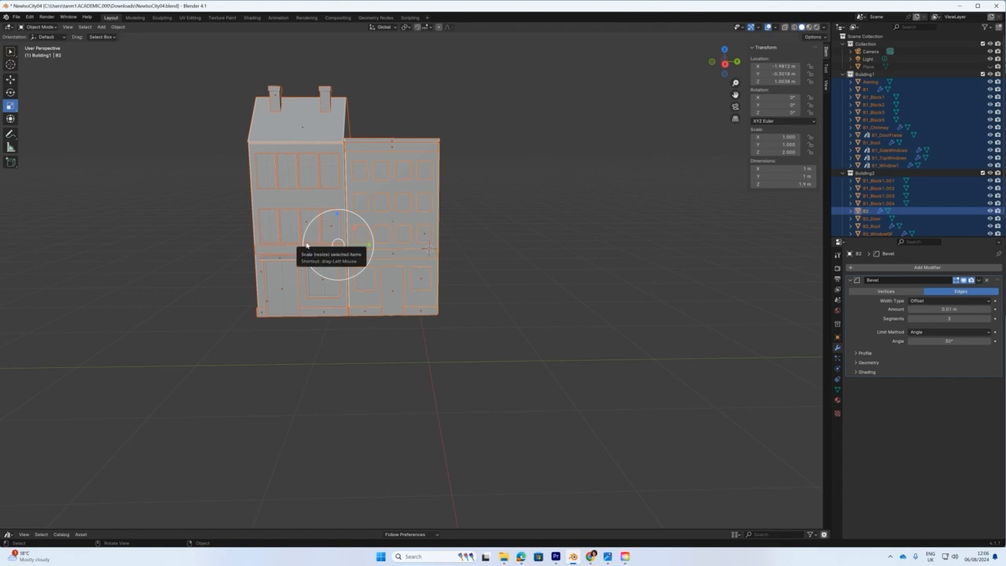
Raise both buildings about 0.28 m along Z and show the ground plane again.
{"action": "key", "text": "shift+space"}
{"action": "key", "text": "g"}
{"action": "left_click_drag", "start_coordinate": [339, 212], "coordinate": [340, 177]}
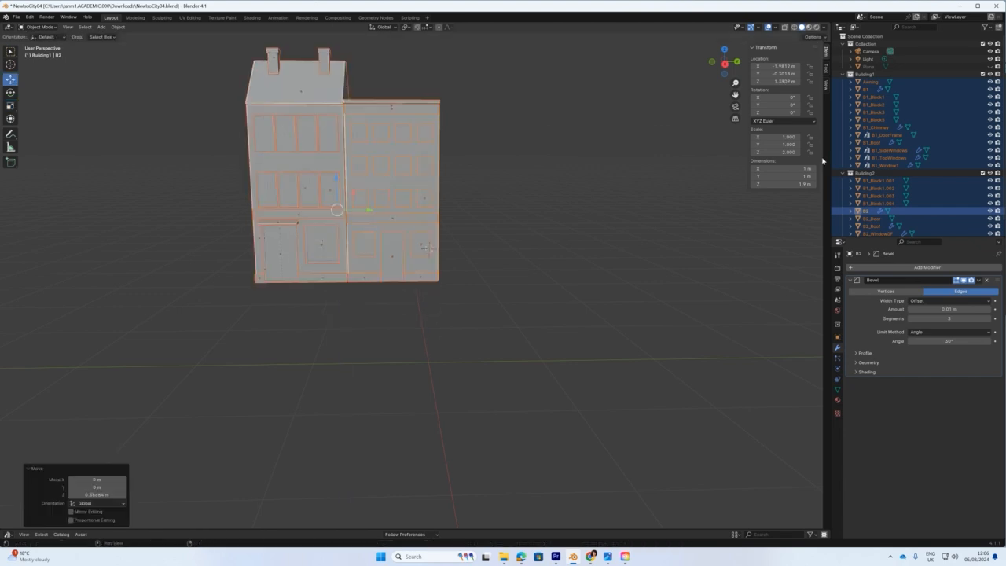
{"action": "left_click", "coordinate": [988, 66]}
{"action": "middle_click_drag", "start_coordinate": [337, 348], "coordinate": [400, 362]}
Snap the 3D cursor to the world origin and add a mesh cube there.
{"action": "left_click", "coordinate": [357, 358]}
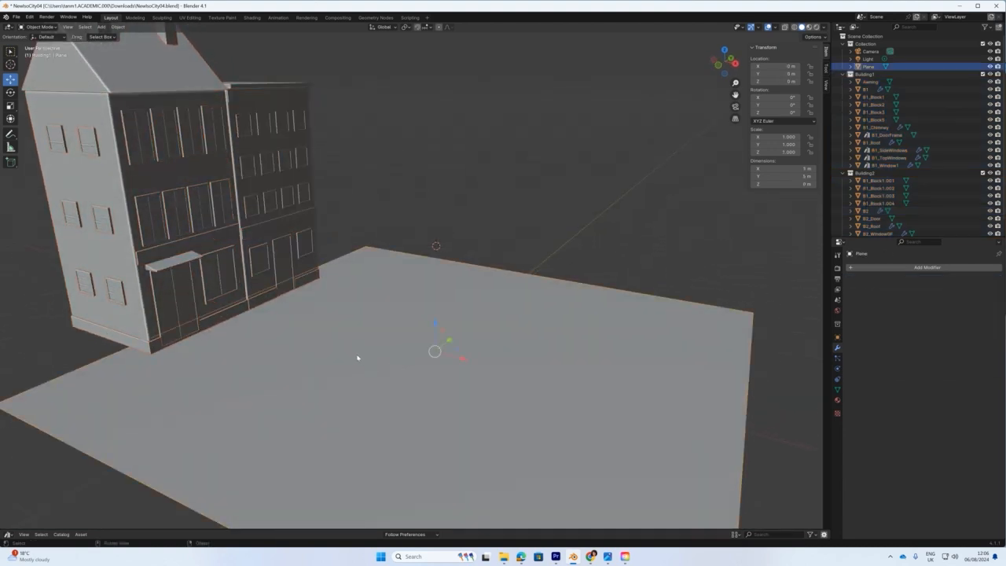
{"action": "middle_click_drag", "start_coordinate": [363, 357], "coordinate": [339, 350]}
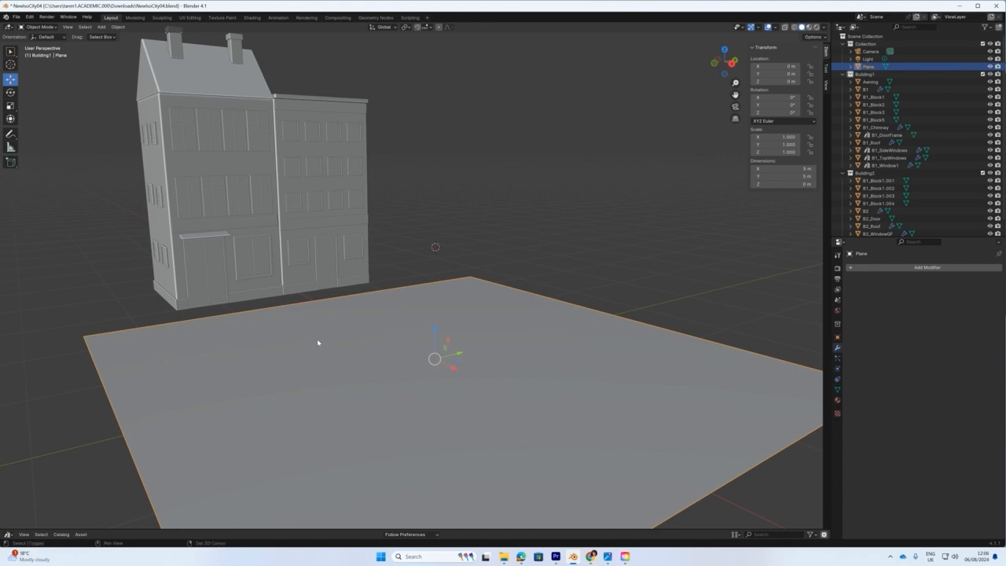
{"action": "key", "text": "shift+s"}
{"action": "left_click", "coordinate": [269, 367]}
{"action": "middle_click_drag", "start_coordinate": [422, 389], "coordinate": [347, 325]}
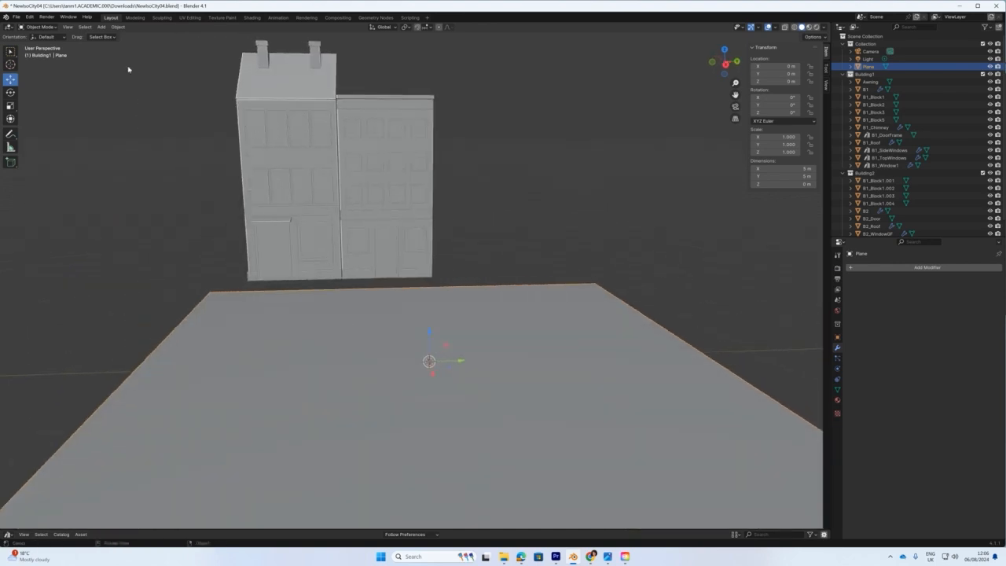
{"action": "left_click", "coordinate": [101, 27]}
{"action": "mouse_move", "coordinate": [118, 36]}
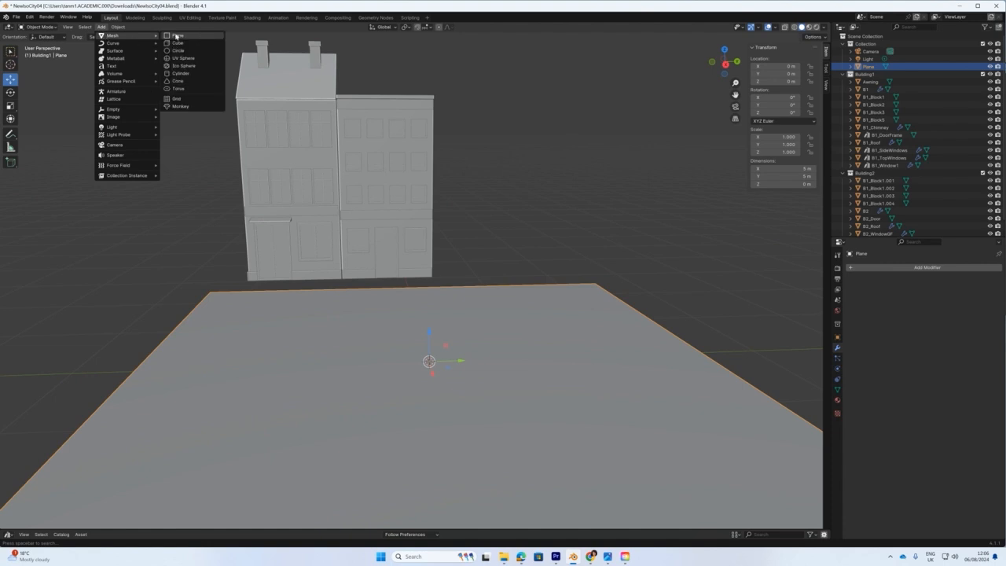
{"action": "left_click", "coordinate": [177, 42]}
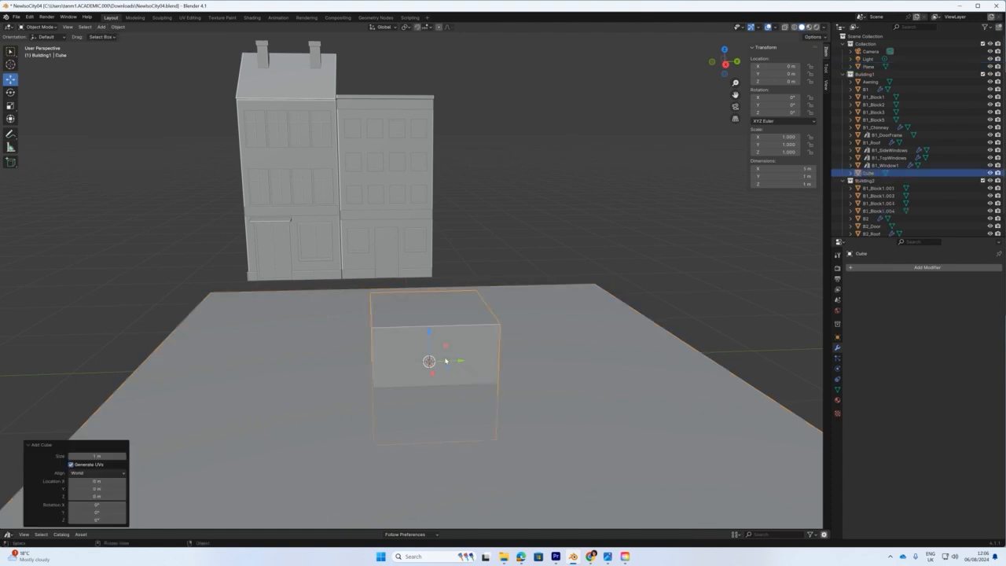
{"action": "middle_click_drag", "start_coordinate": [445, 361], "coordinate": [473, 403]}
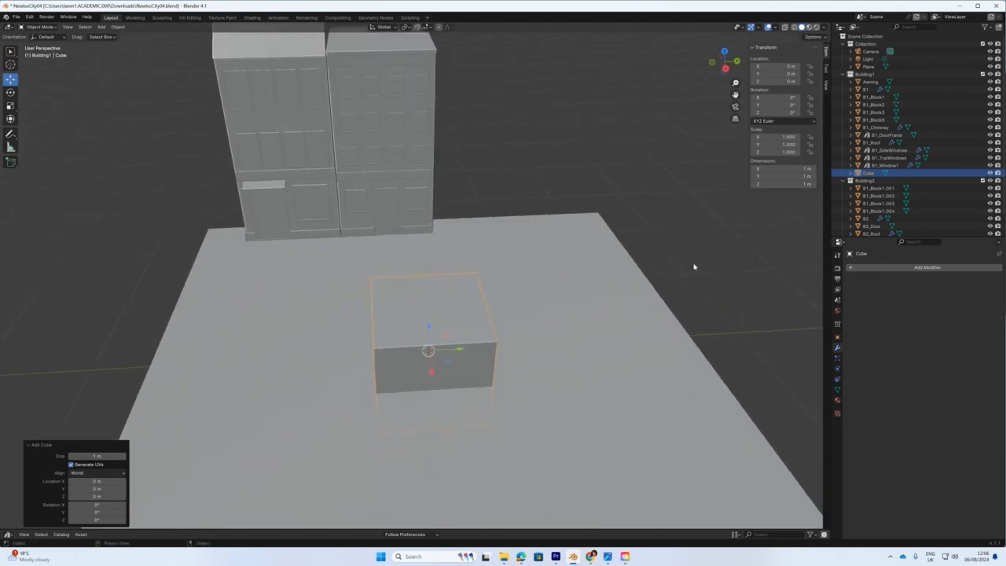
Set the cube's dimensions to X 1 m and Y 5 m, then slide it along X toward the buildings.
{"action": "left_click", "coordinate": [809, 168]}
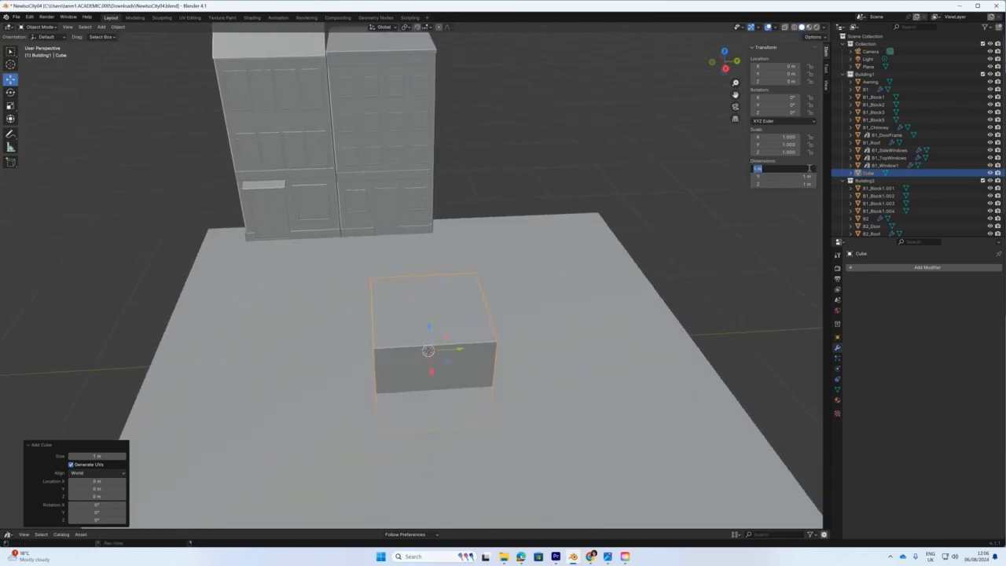
{"action": "type", "text": "5"}
{"action": "key", "text": "Return"}
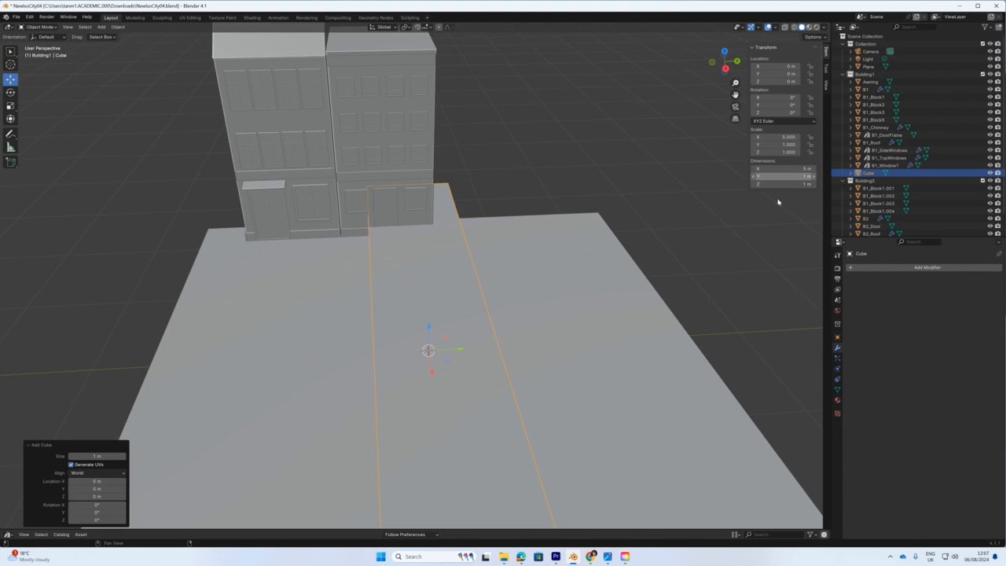
{"action": "middle_click_drag", "start_coordinate": [629, 298], "coordinate": [598, 308]}
{"action": "left_click", "coordinate": [796, 170]}
{"action": "type", "text": "1"}
{"action": "key", "text": "Return"}
{"action": "left_click", "coordinate": [796, 176]}
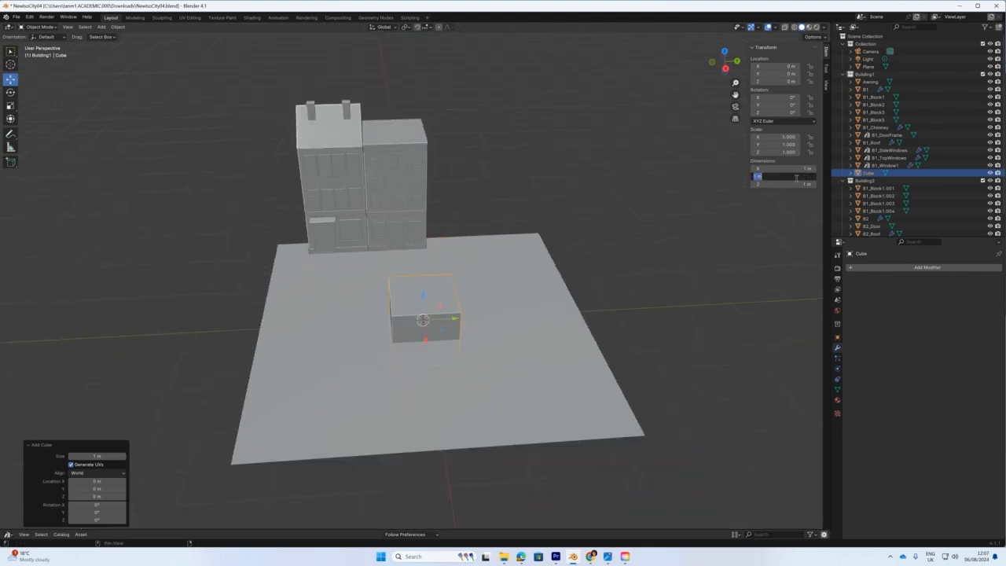
{"action": "type", "text": "5"}
{"action": "key", "text": "Return"}
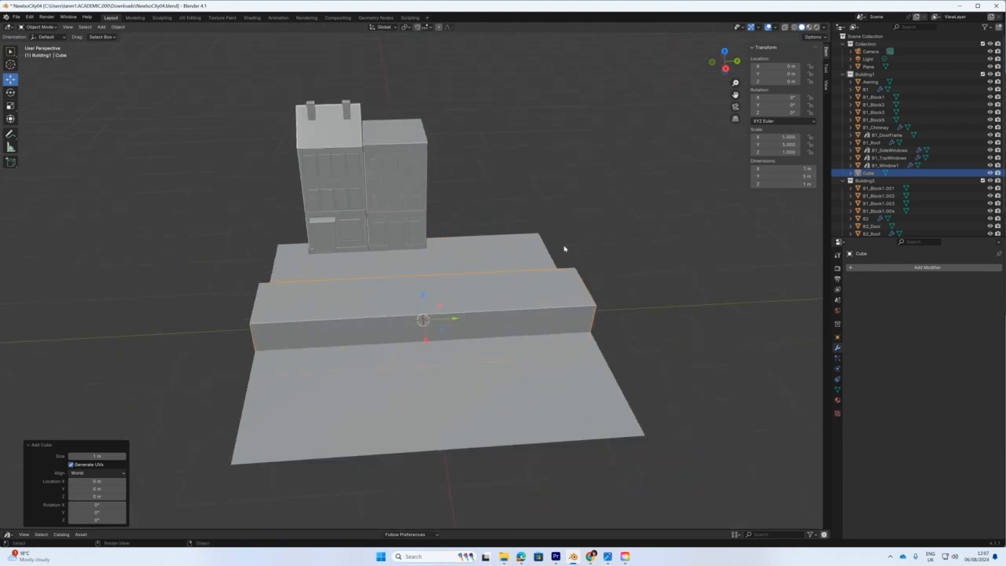
{"action": "left_click_drag", "start_coordinate": [427, 343], "coordinate": [427, 302]}
Move the block along X and squash it vertically into a thin slab about 0.057 m tall, saving the file.
{"action": "middle_click_drag", "start_coordinate": [463, 330], "coordinate": [563, 312]}
{"action": "left_click_drag", "start_coordinate": [355, 326], "coordinate": [362, 327]}
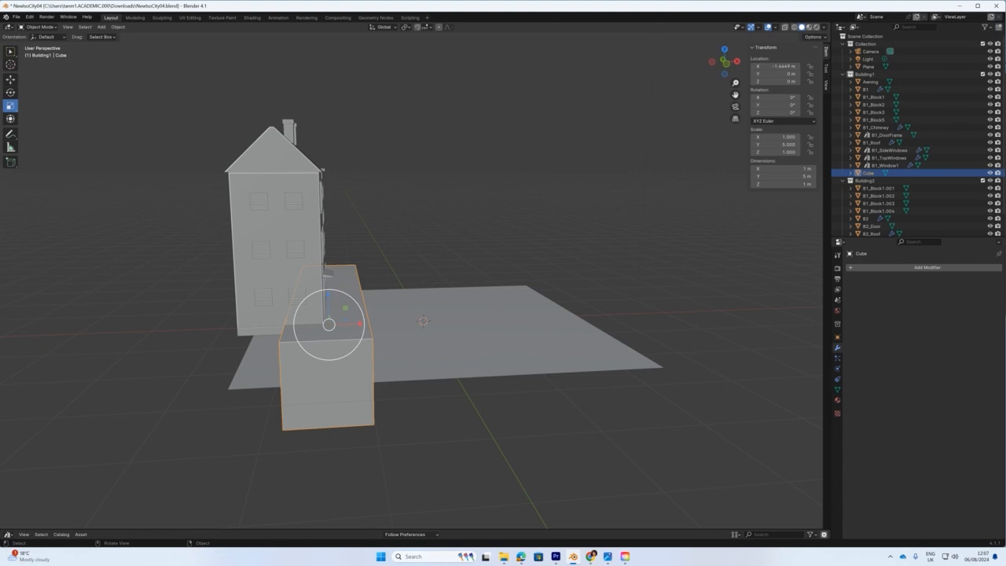
{"action": "left_click_drag", "start_coordinate": [329, 324], "coordinate": [330, 315]}
{"action": "key", "text": "ctrl+s"}
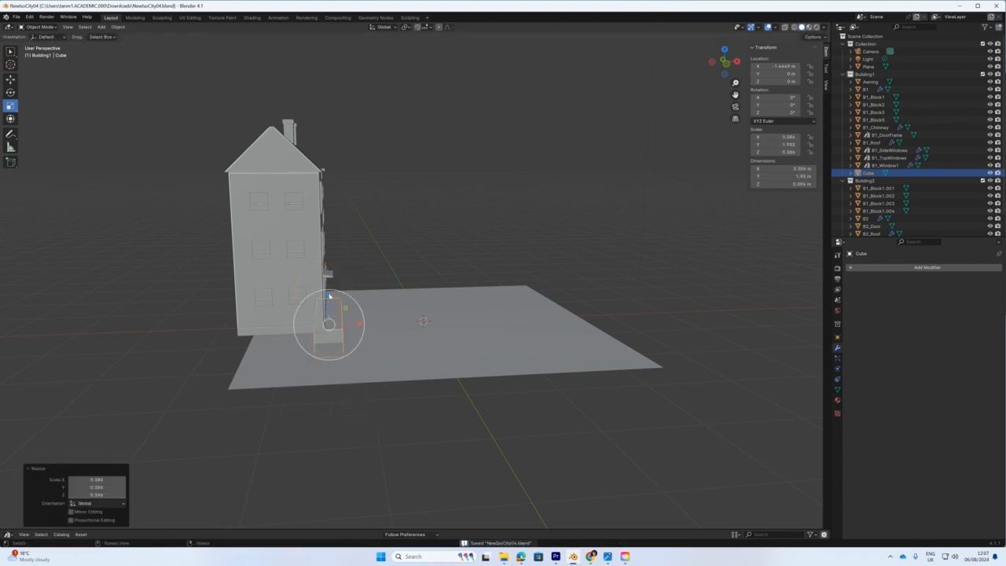
{"action": "key", "text": "ctrl+z"}
{"action": "left_click_drag", "start_coordinate": [328, 297], "coordinate": [330, 324]}
In front view, position the slab under the building front and widen it to about 1.71 m along X.
{"action": "key", "text": "KP_1"}
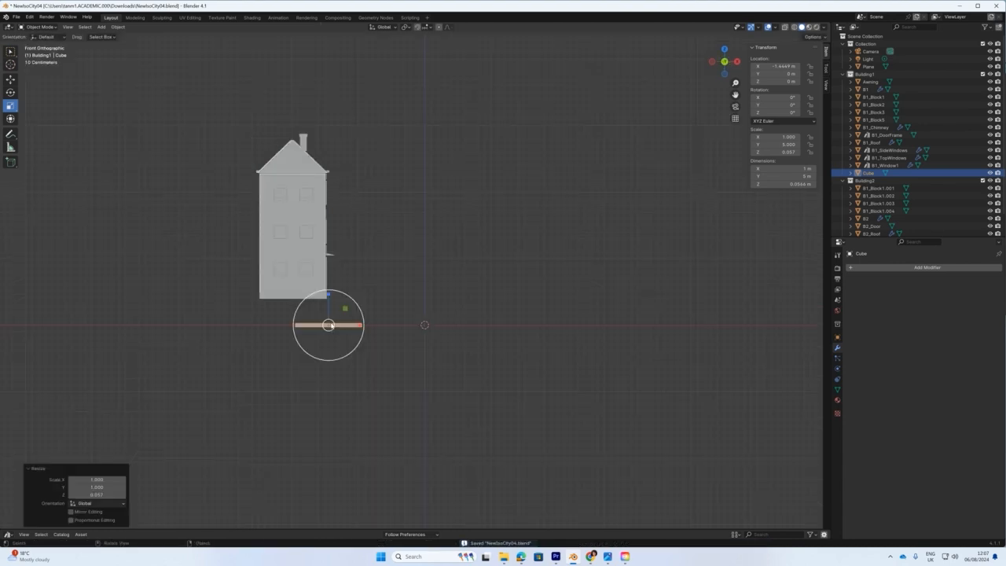
{"action": "scroll", "coordinate": [333, 334], "scroll_direction": "up", "scroll_amount": 3}
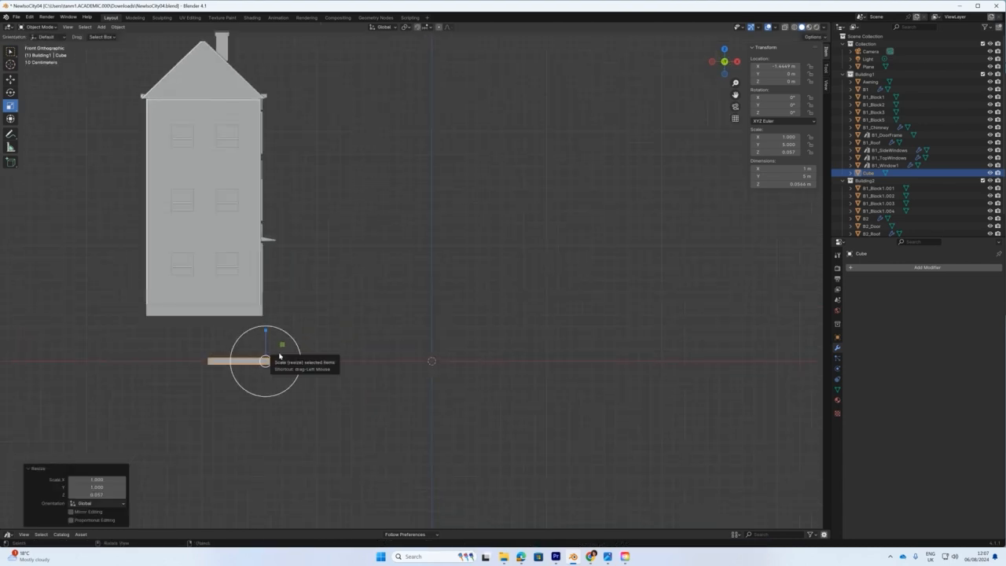
{"action": "key", "text": "g"}
{"action": "left_click_drag", "start_coordinate": [266, 331], "coordinate": [266, 325]}
{"action": "mouse_move", "coordinate": [301, 357]}
{"action": "left_mouse_down"}
{"action": "mouse_move", "coordinate": [275, 360]}
{"action": "mouse_move", "coordinate": [301, 359]}
{"action": "left_mouse_up"}
{"action": "key", "text": "shift+space"}
{"action": "key", "text": "s"}
{"action": "mouse_move", "coordinate": [301, 359]}
{"action": "middle_mouse_down"}
{"action": "mouse_move", "coordinate": [298, 377]}
{"action": "mouse_move", "coordinate": [279, 393]}
{"action": "mouse_move", "coordinate": [314, 393]}
{"action": "mouse_move", "coordinate": [275, 384]}
{"action": "mouse_move", "coordinate": [260, 417]}
{"action": "mouse_move", "coordinate": [268, 384]}
{"action": "mouse_move", "coordinate": [314, 353]}
{"action": "middle_mouse_up"}
{"action": "middle_click_drag", "start_coordinate": [362, 117], "coordinate": [235, 63]}
{"action": "left_click_drag", "start_coordinate": [226, 52], "coordinate": [464, 274]}
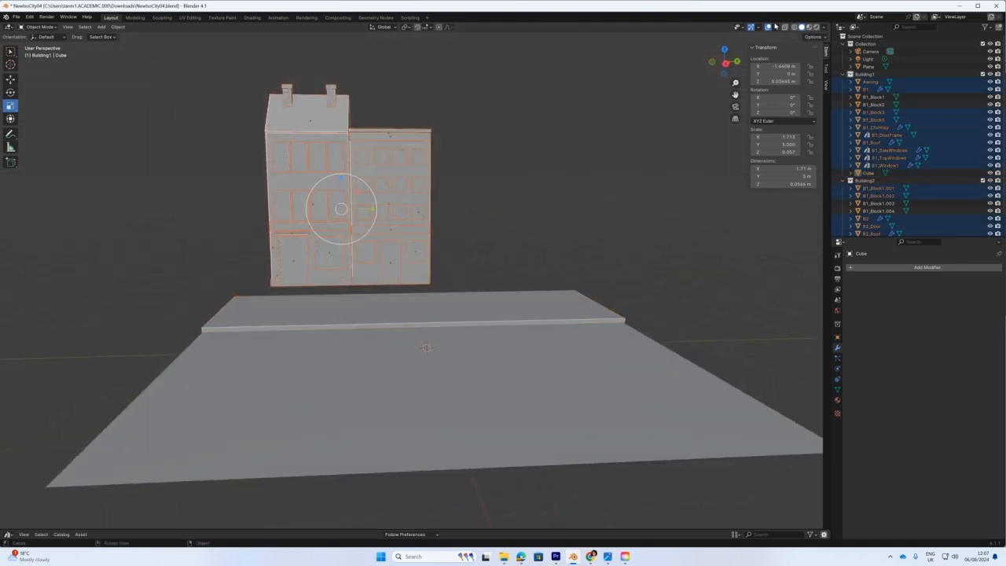
Select every part of both buildings with an X-ray box selection.
{"action": "left_click", "coordinate": [783, 28]}
{"action": "left_click", "coordinate": [210, 53]}
{"action": "left_click_drag", "start_coordinate": [213, 51], "coordinate": [474, 288]}
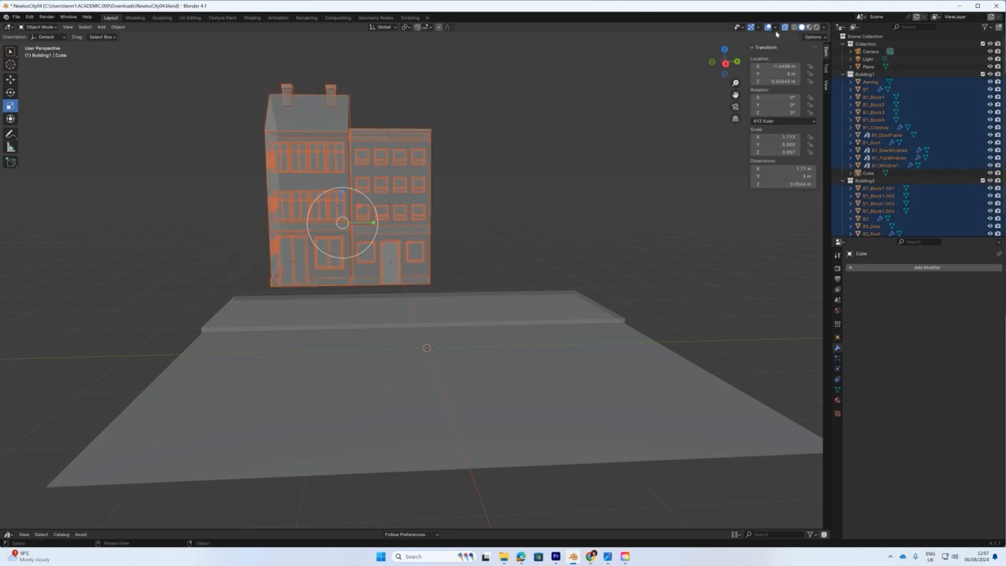
{"action": "left_click", "coordinate": [783, 27]}
In front view, lower both buildings about 0.325 m so they rest on the pavement slab.
{"action": "middle_click_drag", "start_coordinate": [620, 180], "coordinate": [616, 201]}
{"action": "key", "text": "KP_1"}
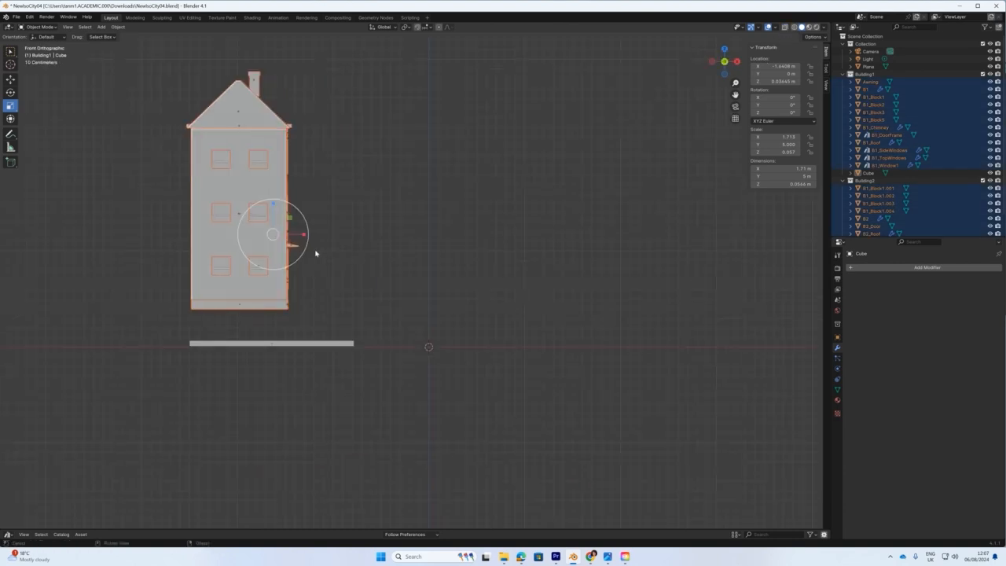
{"action": "scroll", "coordinate": [297, 329], "scroll_direction": "up", "scroll_amount": 3}
{"action": "middle_click_drag", "start_coordinate": [287, 325], "coordinate": [429, 331], "text": "shift"}
{"action": "left_click", "coordinate": [10, 79]}
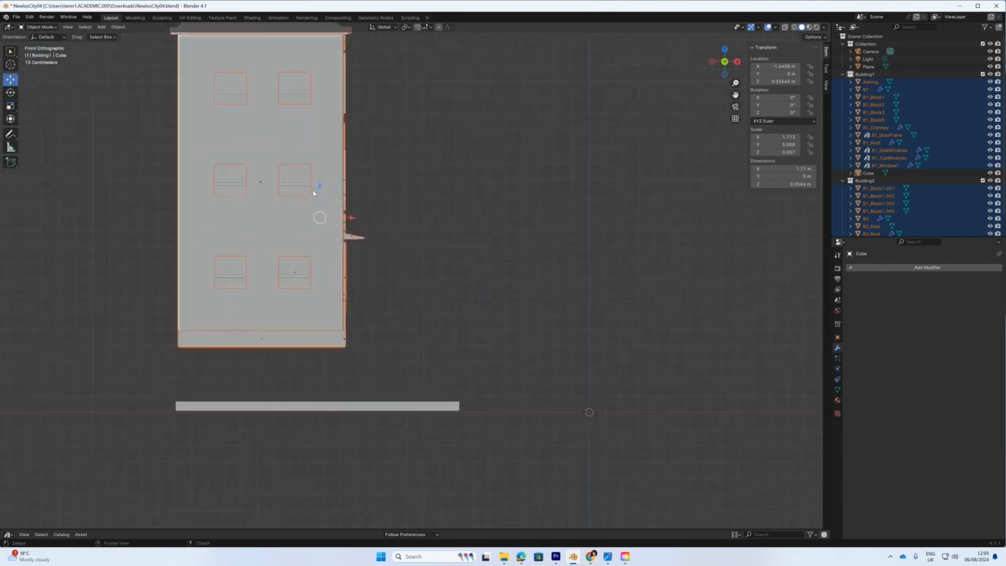
{"action": "left_click_drag", "start_coordinate": [319, 186], "coordinate": [314, 242]}
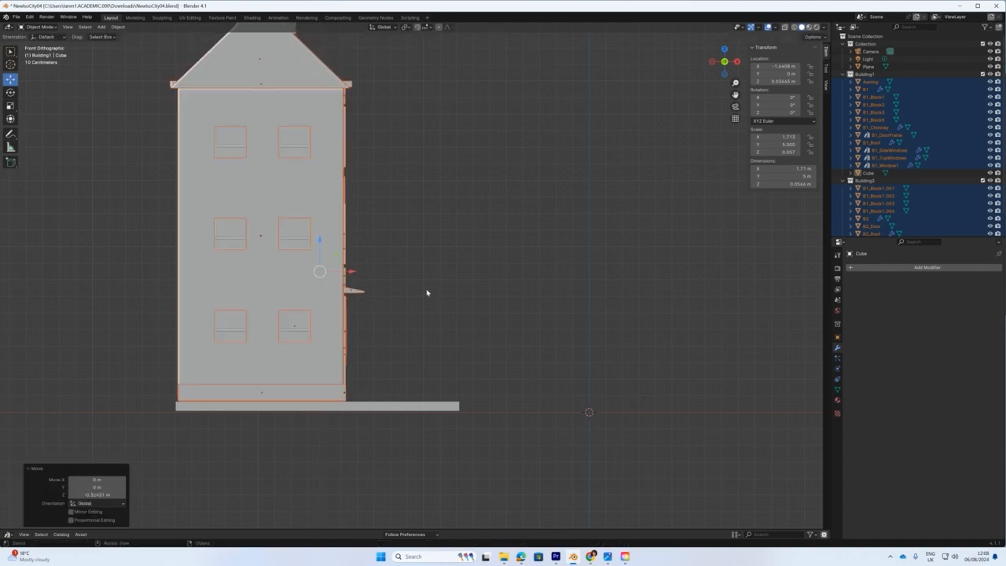
{"action": "left_click_drag", "start_coordinate": [320, 241], "coordinate": [320, 242]}
Orbit to check the buildings in perspective, then select and inspect the pavement slab.
{"action": "middle_click_drag", "start_coordinate": [332, 254], "coordinate": [408, 325]}
{"action": "scroll", "coordinate": [351, 308], "scroll_direction": "down", "scroll_amount": 4}
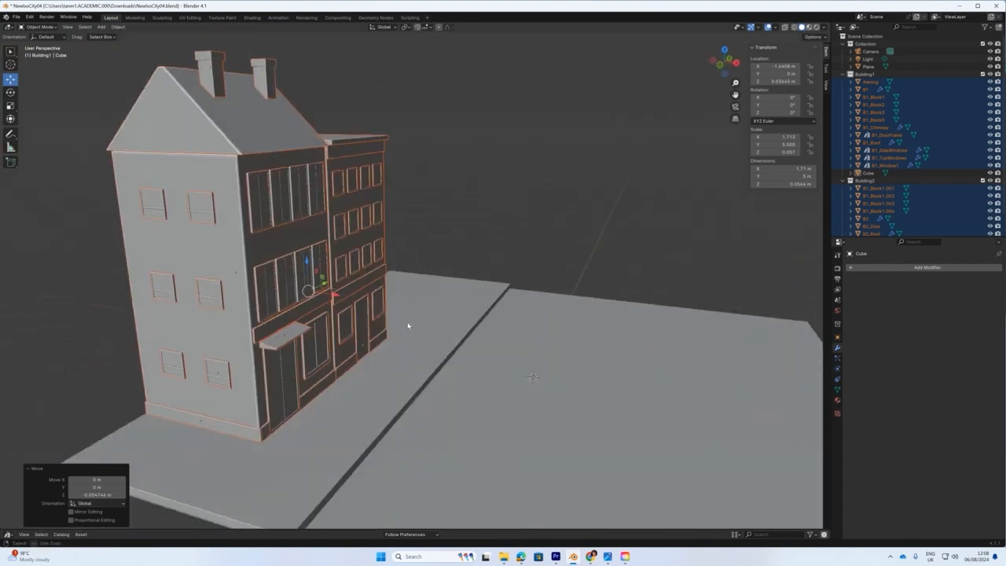
{"action": "scroll", "coordinate": [406, 326], "scroll_direction": "down", "scroll_amount": 2}
{"action": "left_click", "coordinate": [416, 374]}
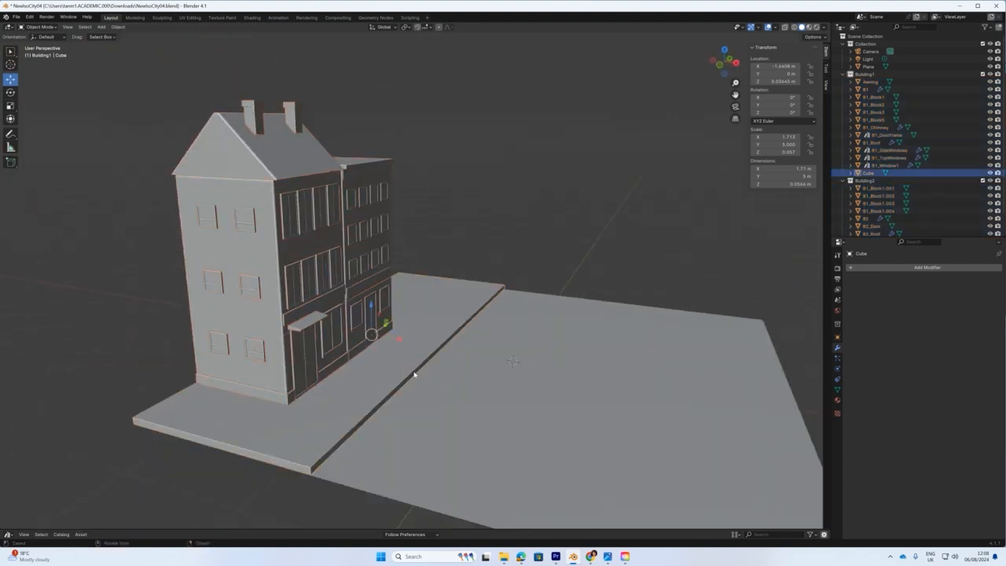
{"action": "middle_click_drag", "start_coordinate": [379, 385], "coordinate": [447, 367]}
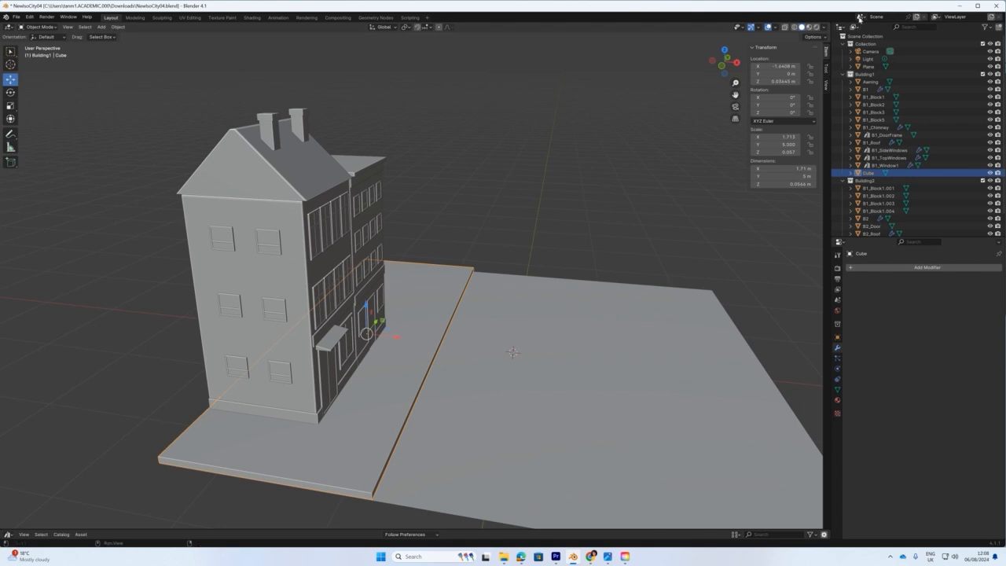
{"action": "left_click_drag", "start_coordinate": [1004, 68], "coordinate": [616, 81]}
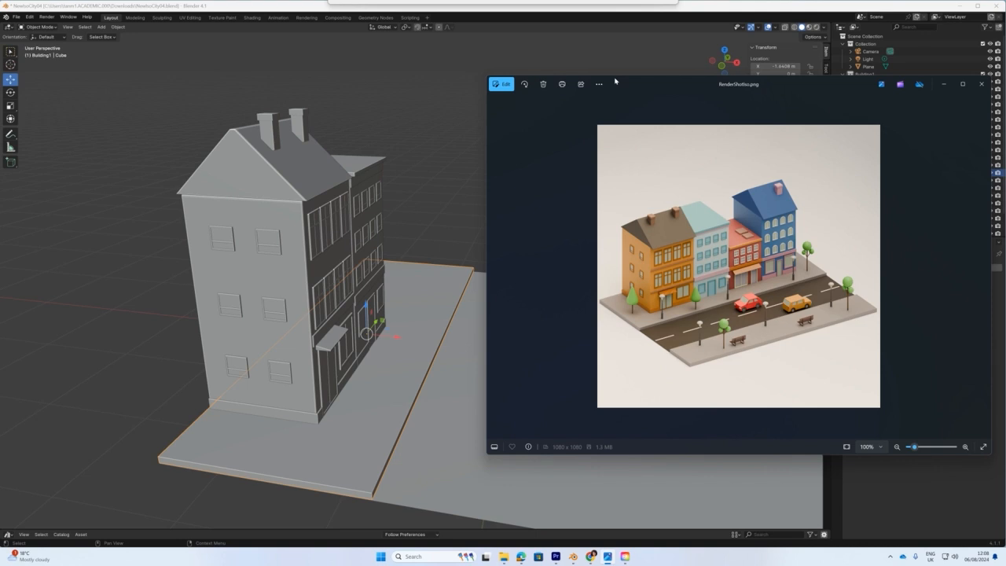
{"action": "left_click_drag", "start_coordinate": [615, 80], "coordinate": [994, 82]}
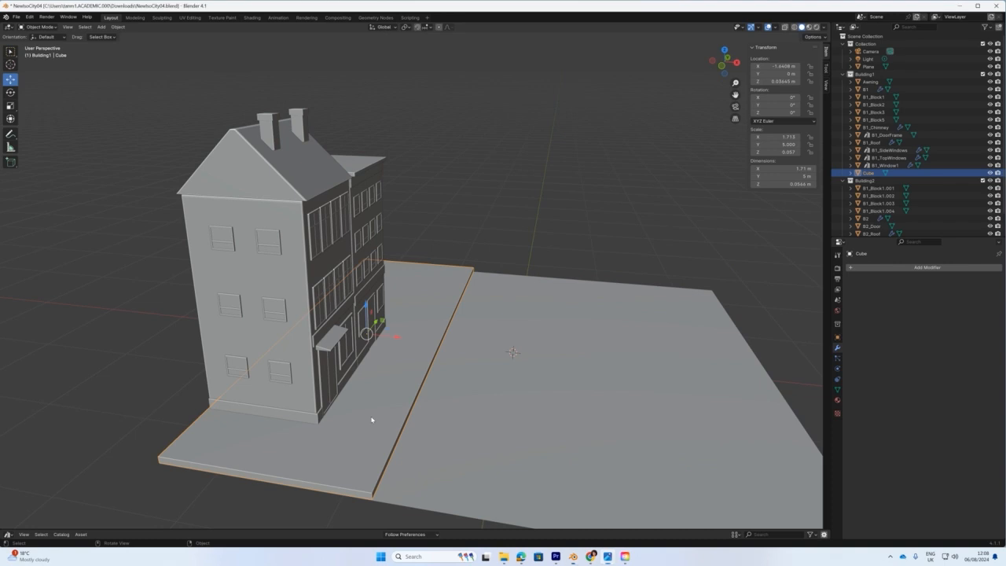
{"action": "scroll", "coordinate": [397, 404], "scroll_direction": "down", "scroll_amount": 1}
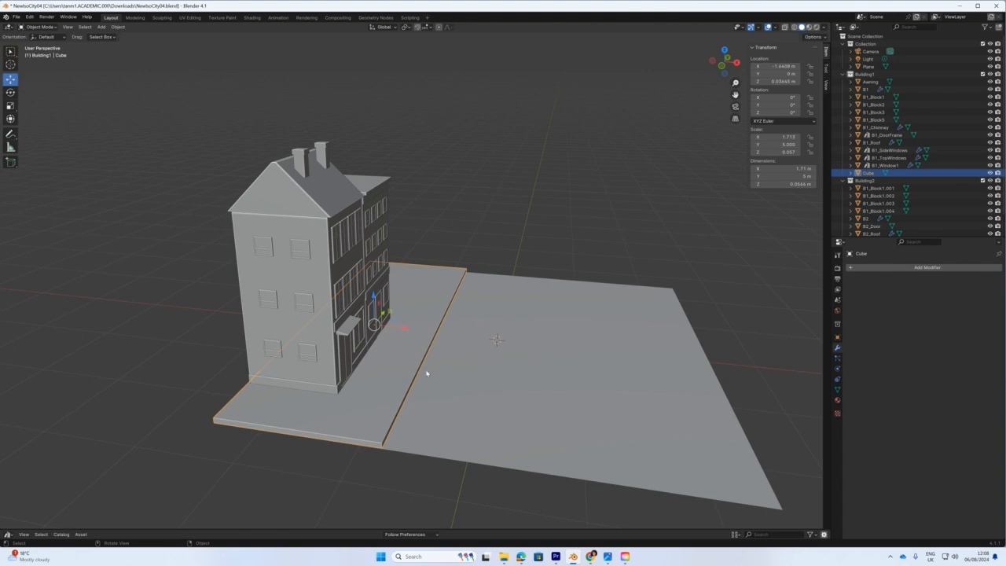
Duplicate the pavement slab and place the copy 1.2797 m along X beside the original.
{"action": "key", "text": "shift+d"}
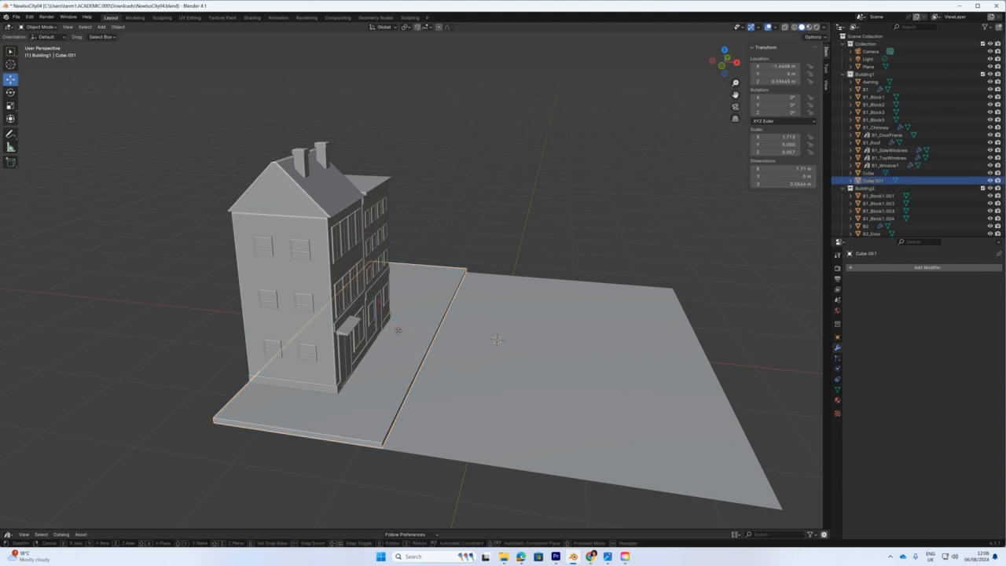
{"action": "key", "text": "x"}
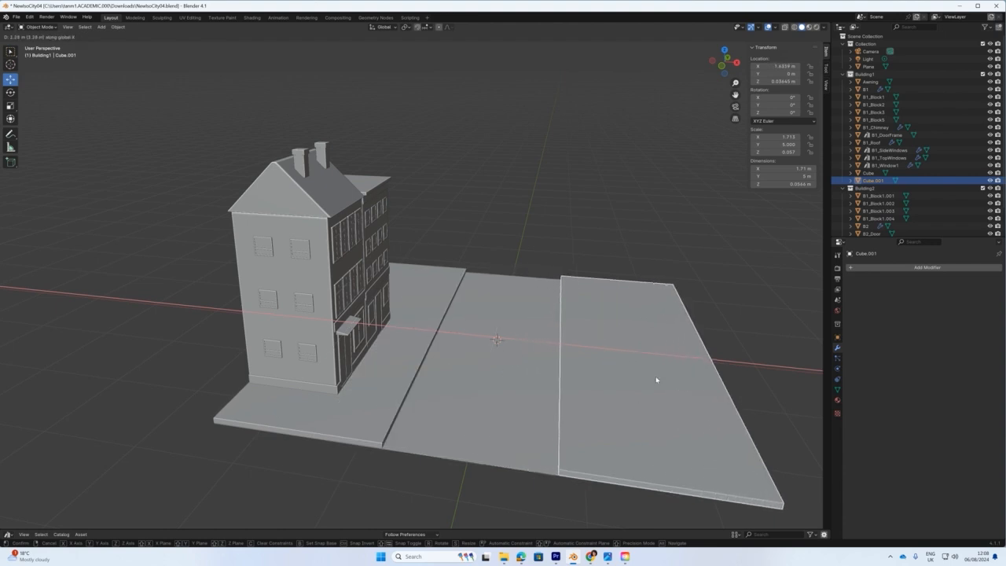
{"action": "left_click", "coordinate": [656, 379]}
{"action": "mouse_move", "coordinate": [483, 377]}
{"action": "middle_mouse_down"}
{"action": "mouse_move", "coordinate": [429, 405]}
{"action": "mouse_move", "coordinate": [479, 386]}
{"action": "mouse_move", "coordinate": [472, 390]}
{"action": "middle_mouse_up"}
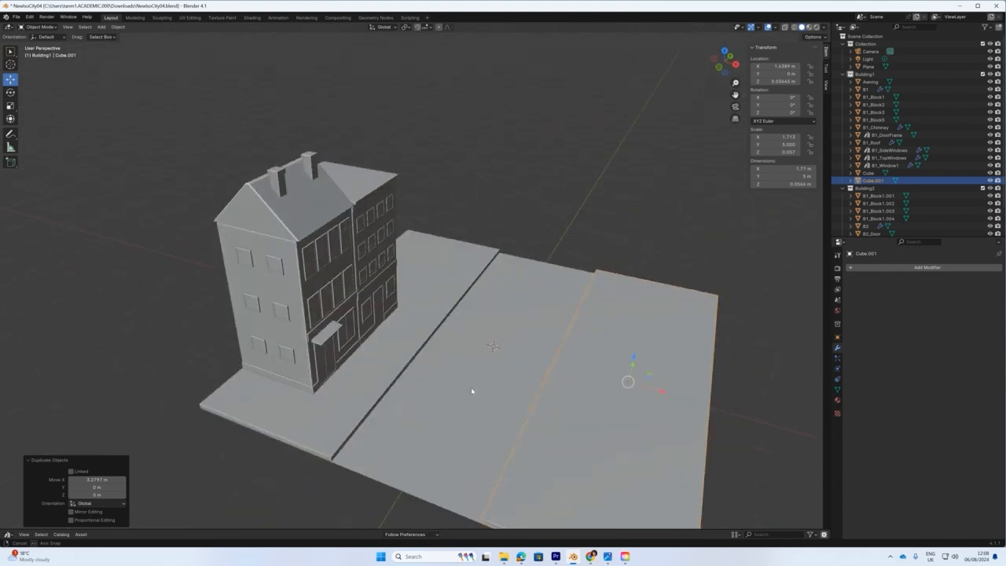
{"action": "middle_click_drag", "start_coordinate": [474, 390], "coordinate": [487, 393]}
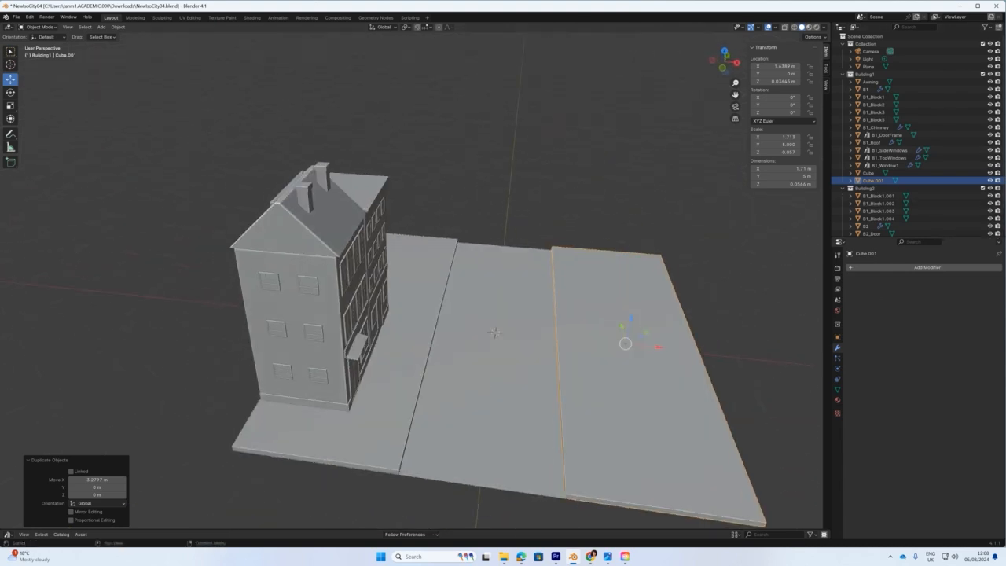
Compare the scene with the reference render in Photos, then move the image aside.
{"action": "left_click_drag", "start_coordinate": [1005, 67], "coordinate": [675, 99]}
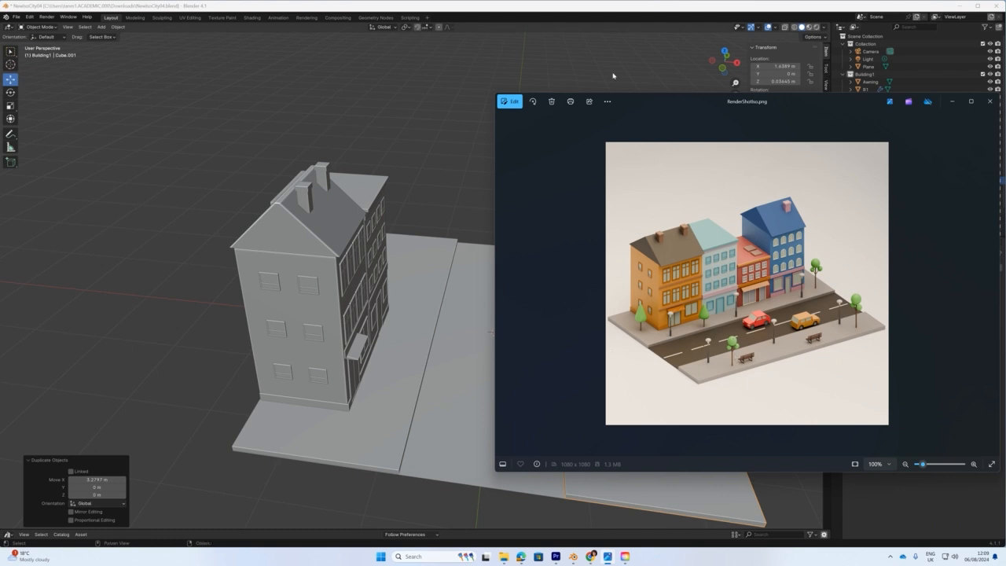
{"action": "left_click_drag", "start_coordinate": [643, 96], "coordinate": [749, 82]}
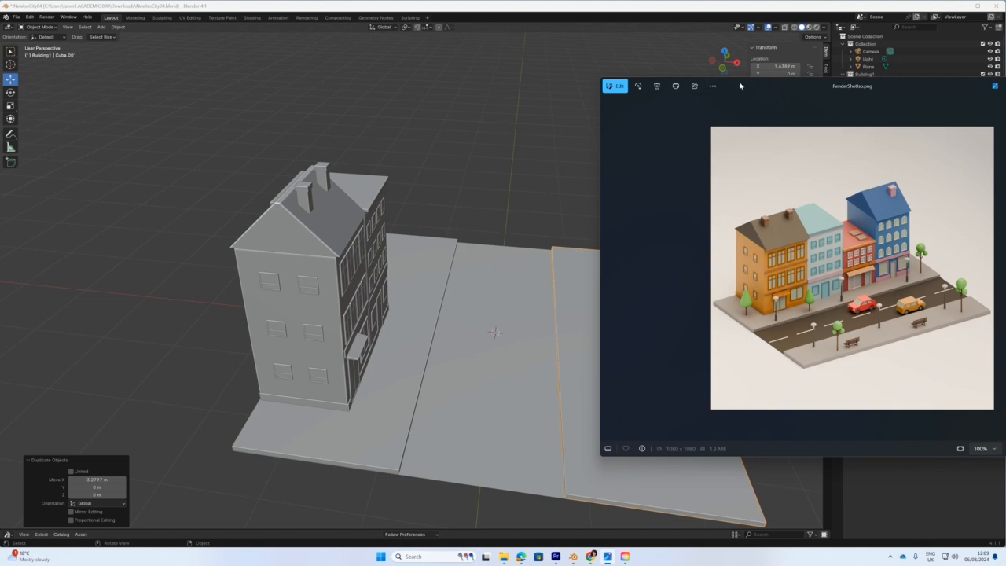
{"action": "left_click_drag", "start_coordinate": [740, 91], "coordinate": [1005, 105]}
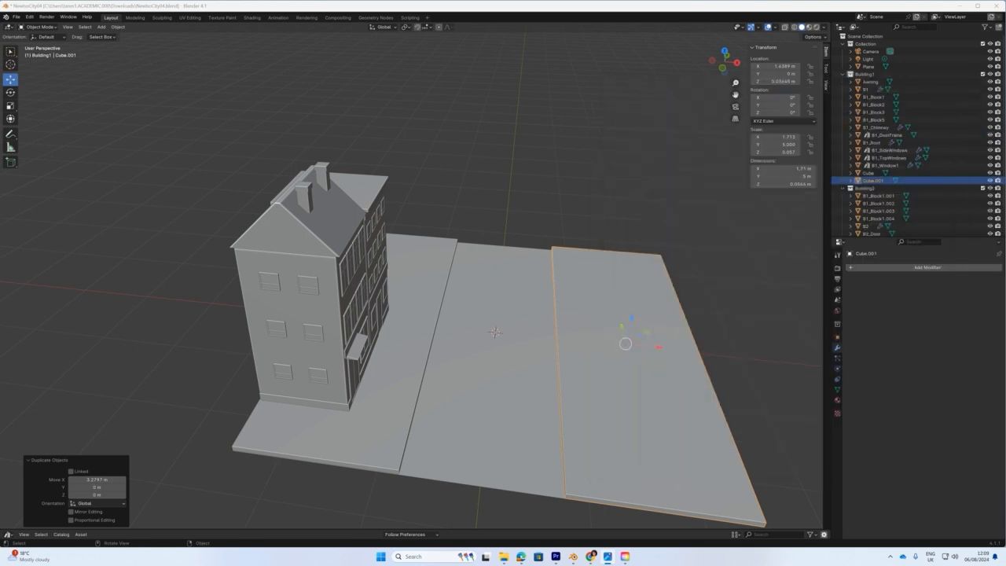
{"action": "left_click", "coordinate": [651, 299]}
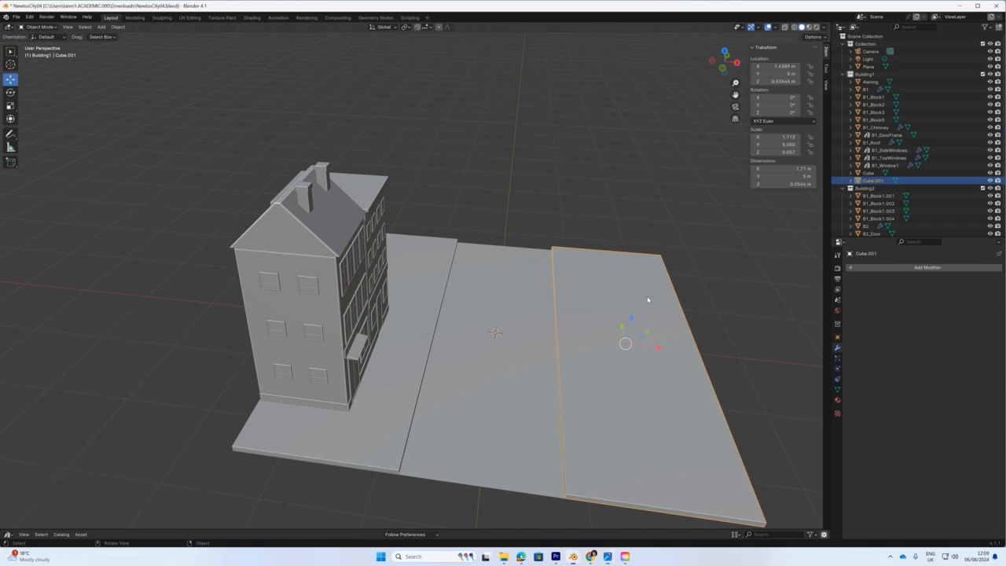
Resize the copied slab's X dimension to 0.5 m, then to 1 m, and slide it left toward the road centre.
{"action": "left_click", "coordinate": [788, 169]}
{"action": "type", "text": "0.5"}
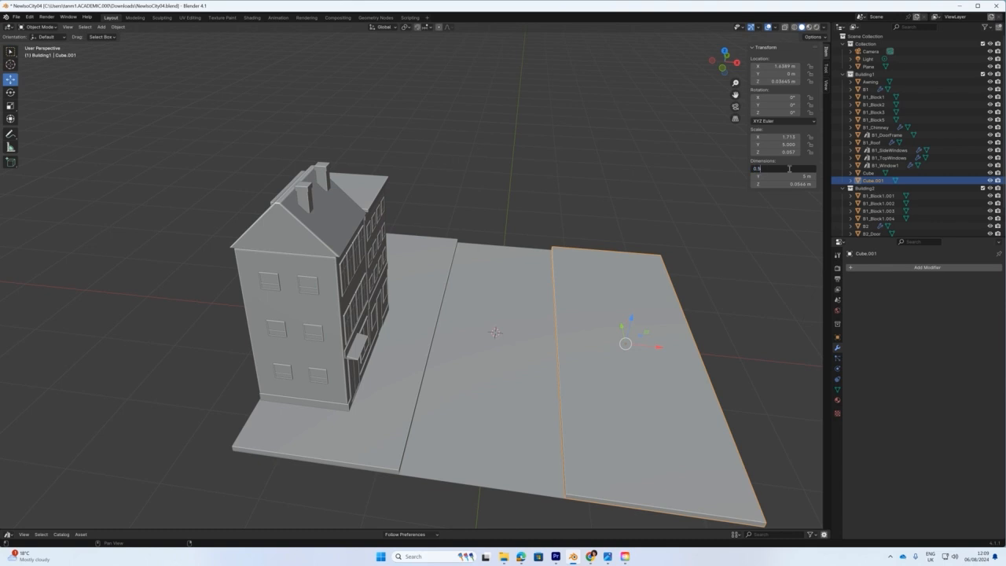
{"action": "key", "text": "Return"}
{"action": "left_click", "coordinate": [788, 168]}
{"action": "type", "text": "1"}
{"action": "key", "text": "Return"}
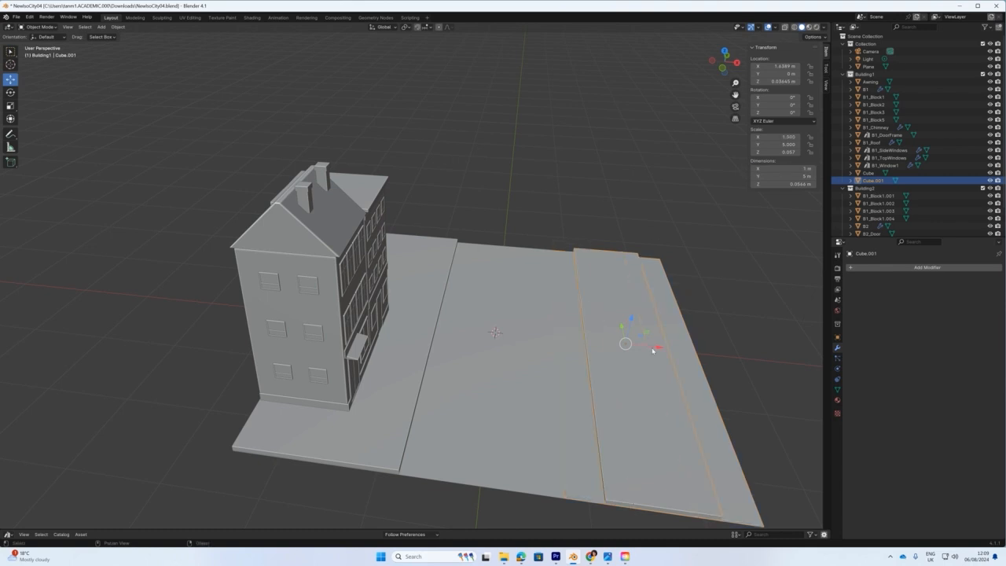
{"action": "left_click_drag", "start_coordinate": [652, 350], "coordinate": [614, 346]}
Narrow the central strip to 0.7 m wide along X.
{"action": "mouse_move", "coordinate": [656, 409]}
{"action": "middle_mouse_down"}
{"action": "mouse_move", "coordinate": [653, 390]}
{"action": "mouse_move", "coordinate": [635, 400]}
{"action": "mouse_move", "coordinate": [645, 411]}
{"action": "middle_mouse_up"}
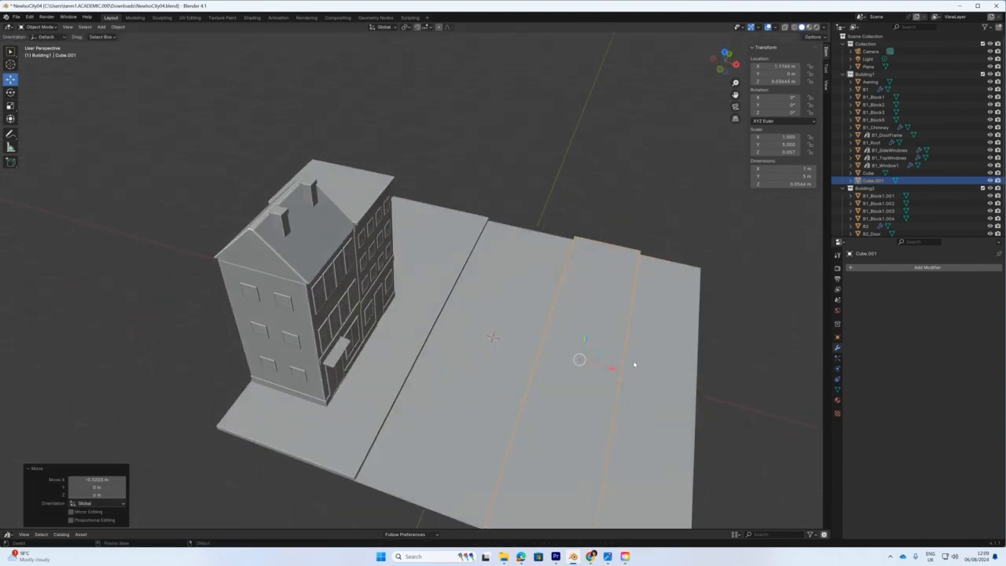
{"action": "left_click", "coordinate": [790, 169]}
{"action": "type", "text": "0"}
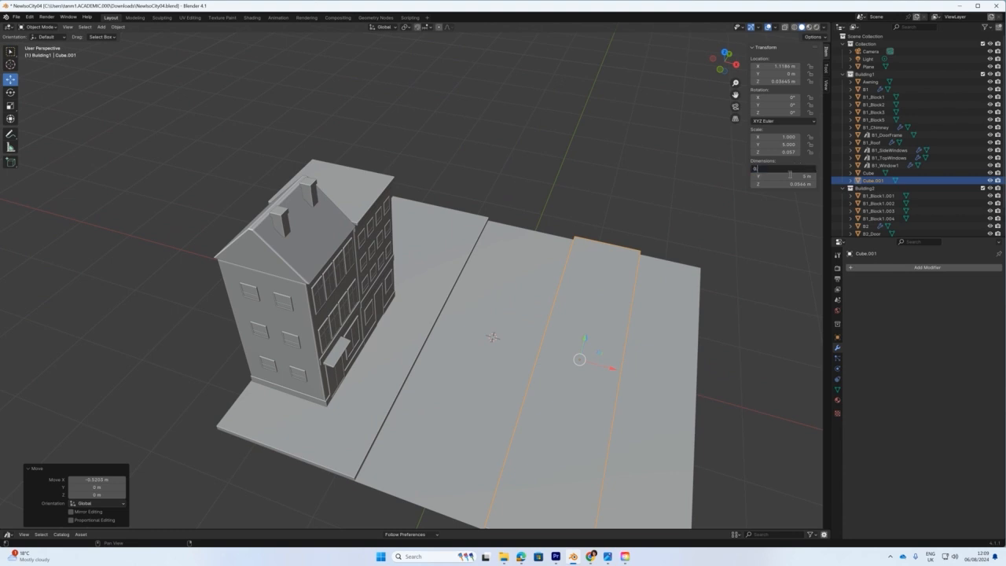
{"action": "type", "text": ".7"}
{"action": "key", "text": "Return"}
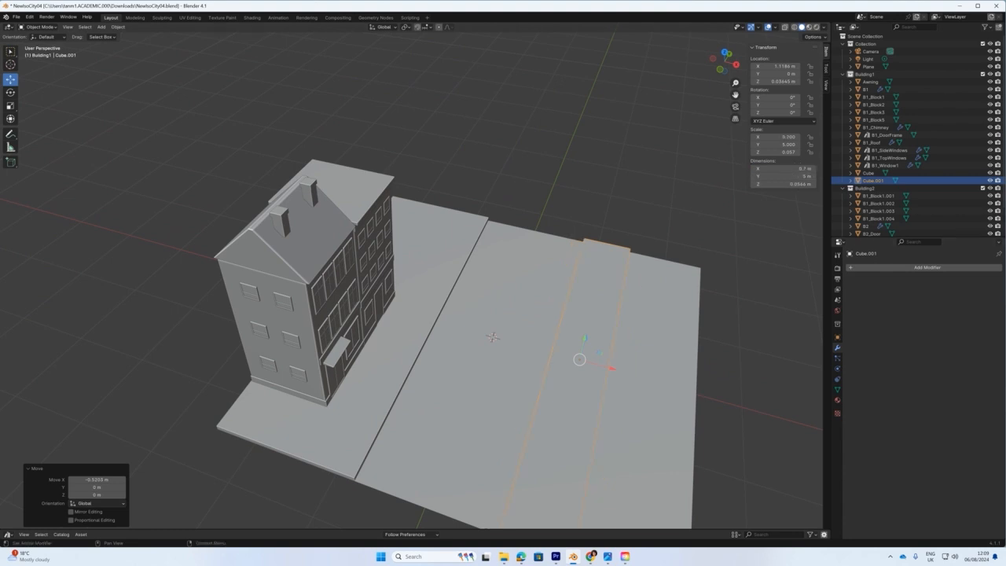
Check the reference render again, then select the ground plane.
{"action": "left_click_drag", "start_coordinate": [1005, 85], "coordinate": [671, 82]}
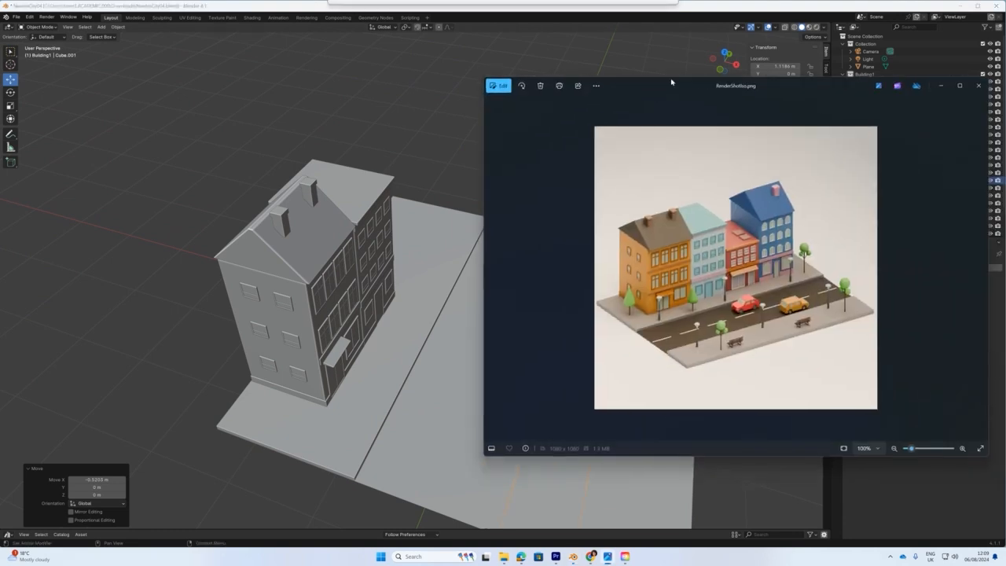
{"action": "left_click_drag", "start_coordinate": [671, 82], "coordinate": [1005, 67]}
{"action": "mouse_move", "coordinate": [600, 383]}
{"action": "middle_mouse_down"}
{"action": "mouse_move", "coordinate": [613, 351]}
{"action": "mouse_move", "coordinate": [595, 368]}
{"action": "middle_mouse_up"}
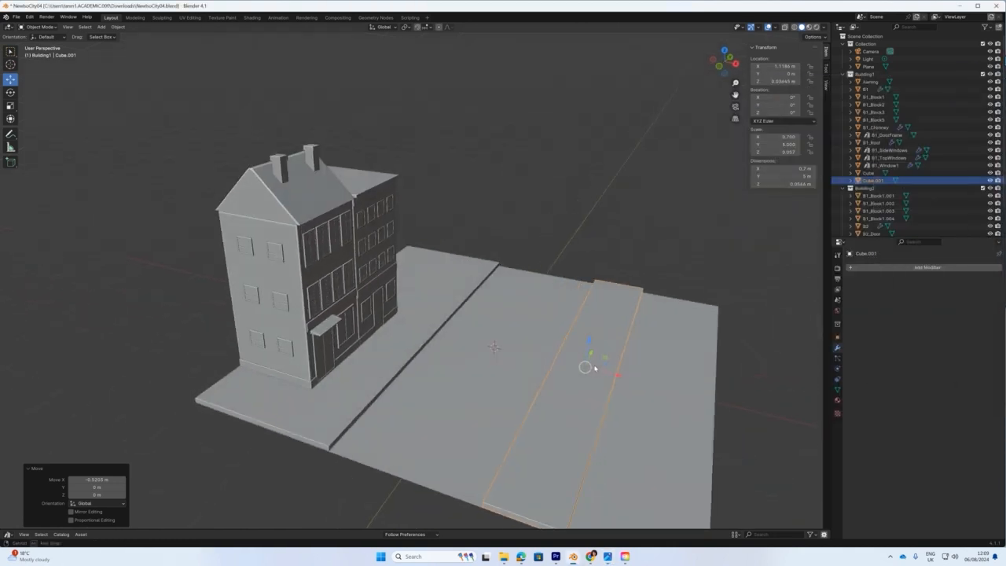
{"action": "scroll", "coordinate": [591, 374], "scroll_direction": "down", "scroll_amount": 2}
{"action": "left_click", "coordinate": [627, 385]}
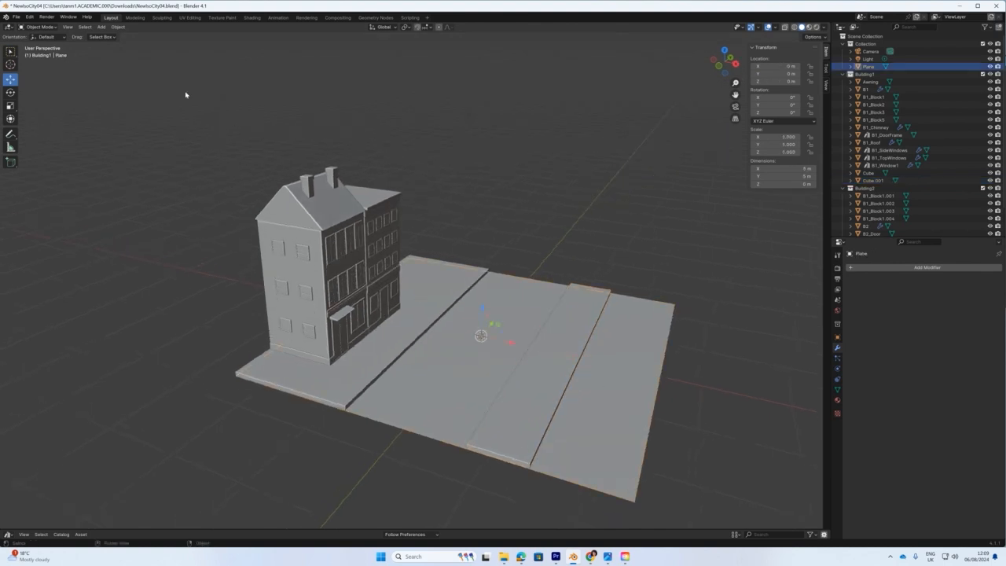
In Edit Mode, move the ground plane's right edge 1.118 m left along X.
{"action": "left_click", "coordinate": [39, 26]}
{"action": "left_click", "coordinate": [38, 47]}
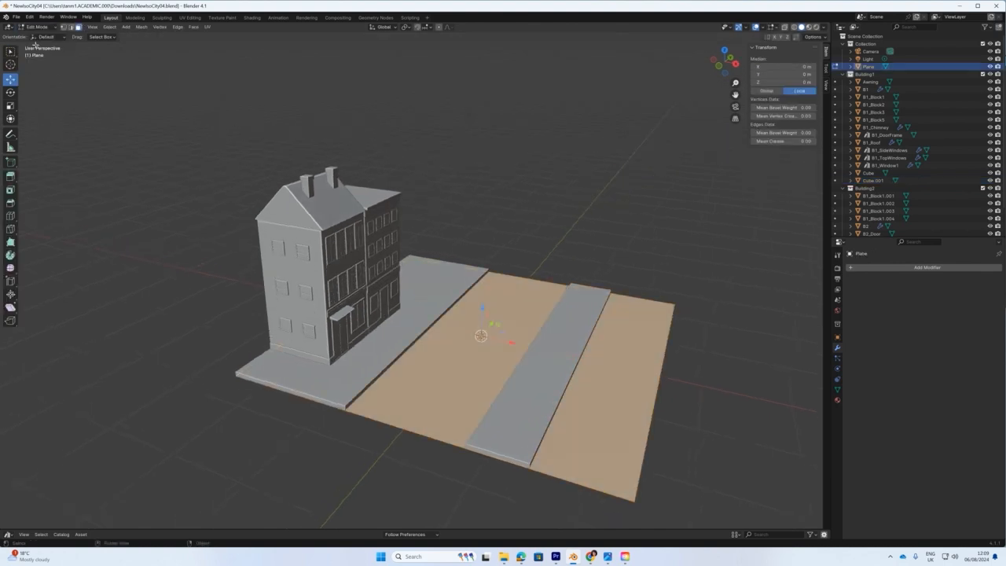
{"action": "key", "text": "2"}
{"action": "left_click", "coordinate": [655, 405]}
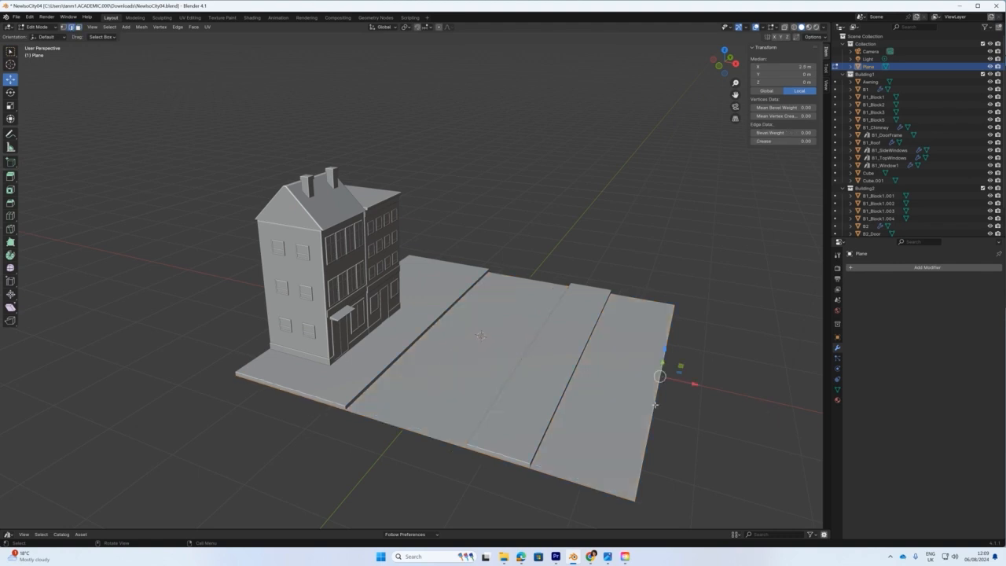
{"action": "key", "text": "KP_1"}
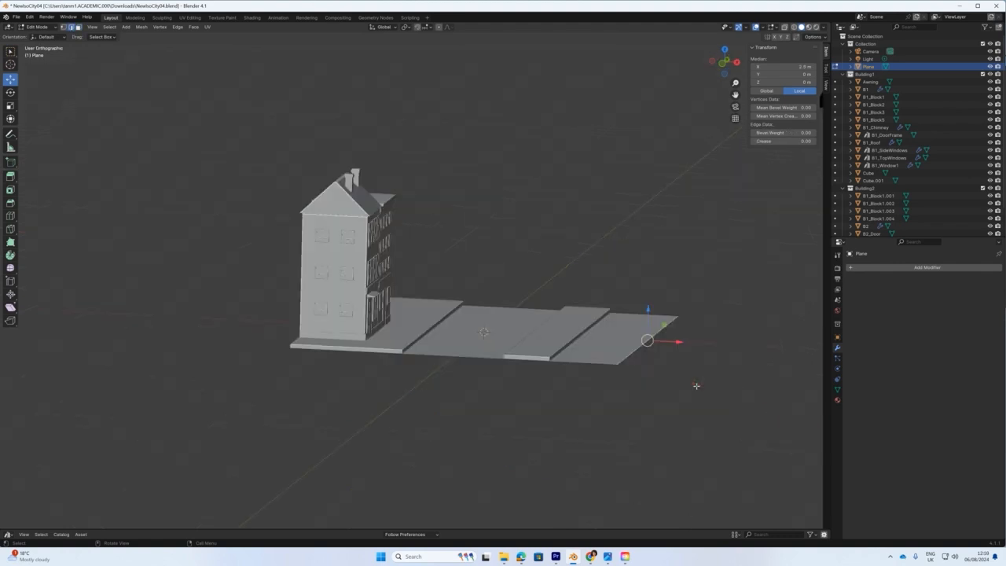
{"action": "left_click_drag", "start_coordinate": [680, 330], "coordinate": [609, 334]}
Deselect the edge and review the shortened road from perspective and front views.
{"action": "middle_click_drag", "start_coordinate": [608, 334], "coordinate": [503, 435]}
{"action": "left_click", "coordinate": [589, 439]}
{"action": "key", "text": "KP_1"}
{"action": "scroll", "coordinate": [504, 438], "scroll_direction": "up", "scroll_amount": 3}
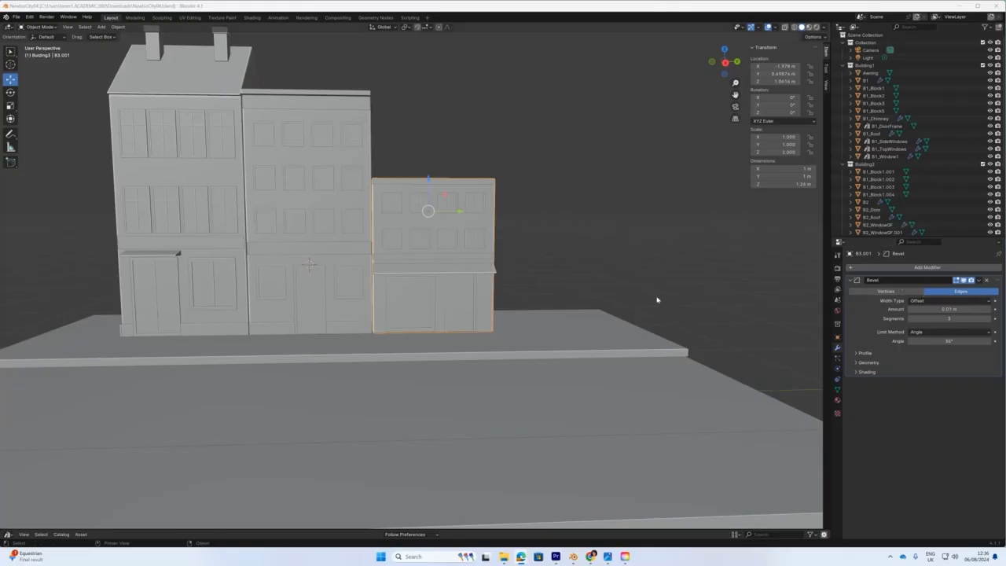
Pan and zoom in on the three building fronts, including the smaller third shopfront.
{"action": "middle_click_drag", "start_coordinate": [563, 265], "coordinate": [667, 336], "text": "shift"}
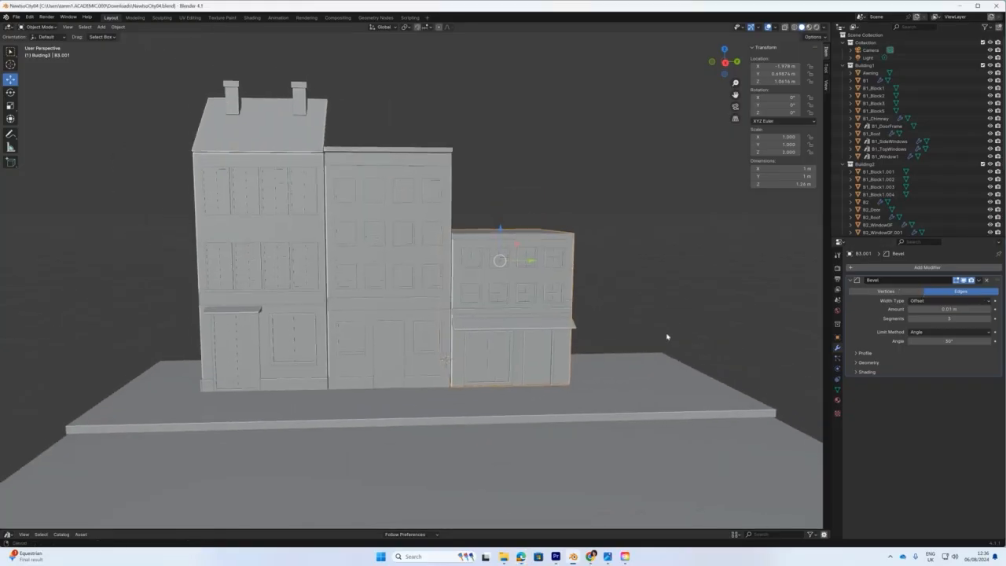
{"action": "scroll", "coordinate": [609, 363], "scroll_direction": "up", "scroll_amount": 1}
{"action": "scroll", "coordinate": [609, 363], "scroll_direction": "up", "scroll_amount": 1}
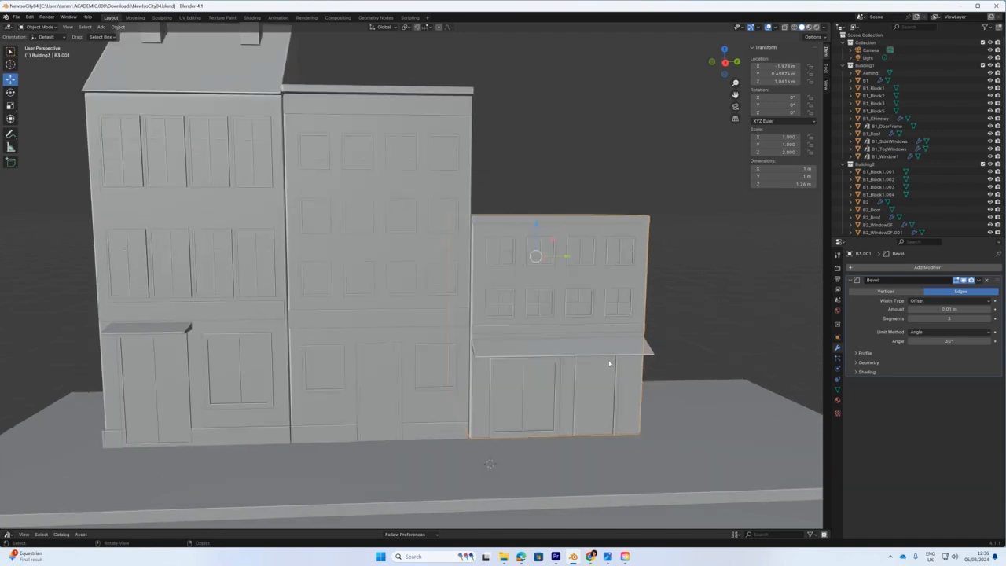
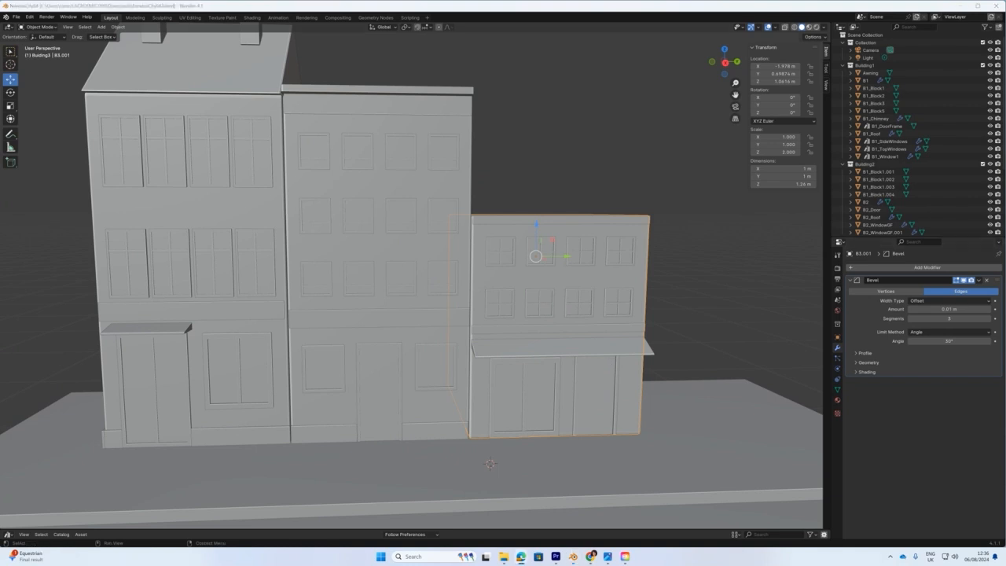
Bring the 'British High Streets' mood board window over the Blender street model.
{"action": "left_click_drag", "start_coordinate": [1005, 41], "coordinate": [732, 27]}
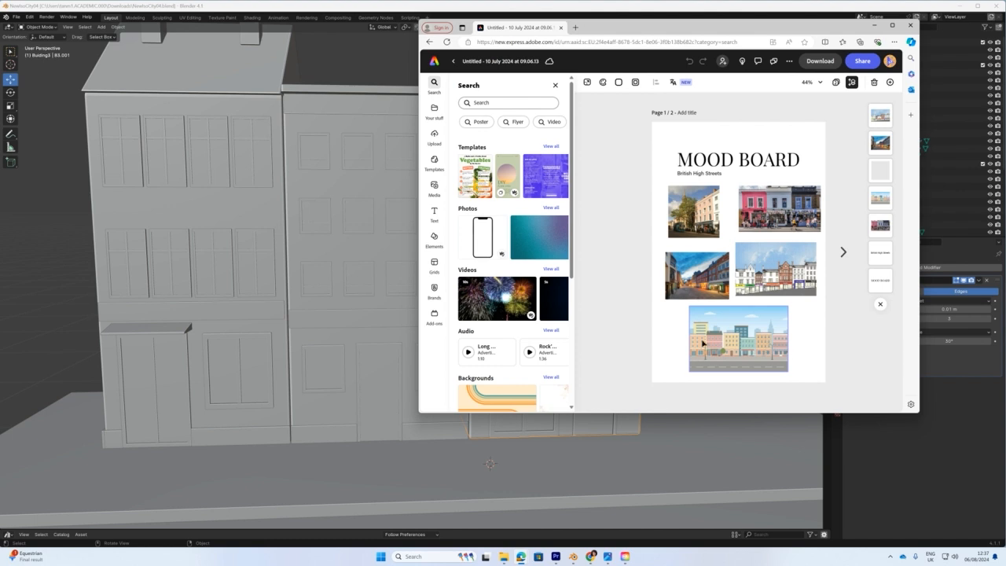
Move the mood board off screen to reveal the low-poly street reference render.
{"action": "left_click_drag", "start_coordinate": [610, 29], "coordinate": [1005, 99]}
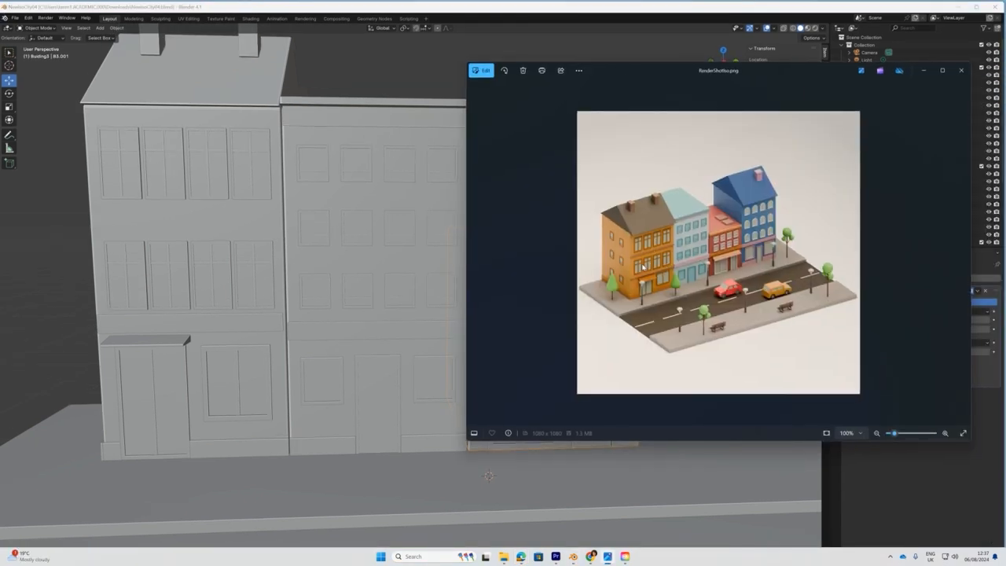
Clear the reference render off screen and select the first building's ledge, B1_Block5.
{"action": "left_click_drag", "start_coordinate": [615, 75], "coordinate": [1005, 83]}
{"action": "scroll", "coordinate": [464, 247], "scroll_direction": "down", "scroll_amount": 2}
{"action": "middle_click_drag", "start_coordinate": [452, 255], "coordinate": [328, 299]}
{"action": "left_click", "coordinate": [268, 331]}
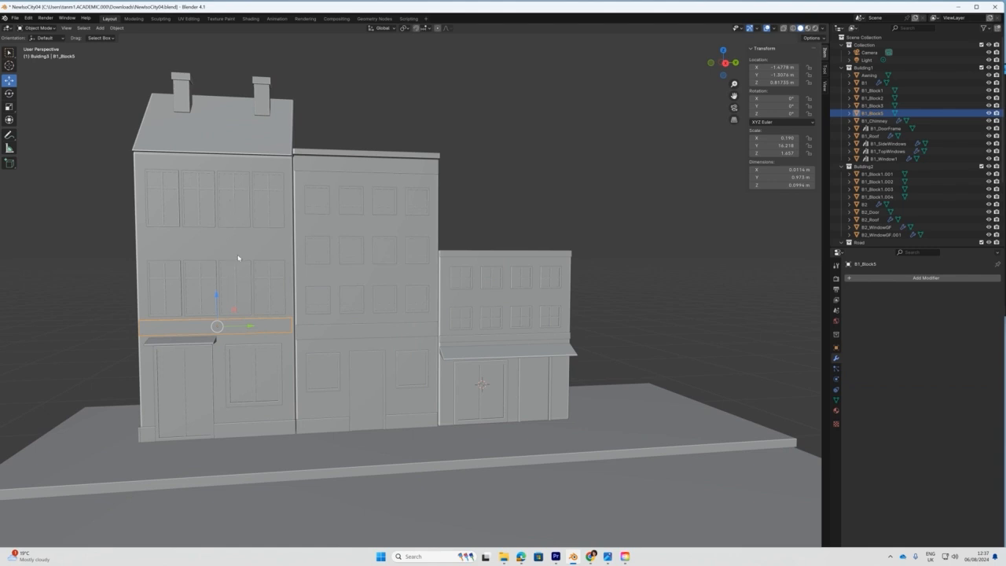
Lower the first building's ledge, B1_Block5, slightly along Z.
{"action": "middle_click_drag", "start_coordinate": [212, 274], "coordinate": [417, 307]}
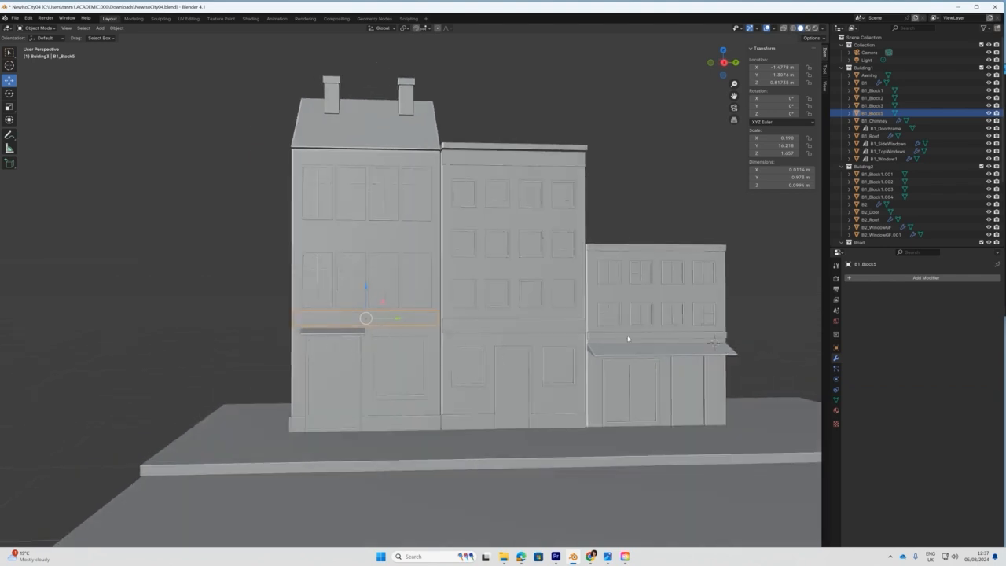
{"action": "middle_click_drag", "start_coordinate": [549, 373], "coordinate": [541, 381]}
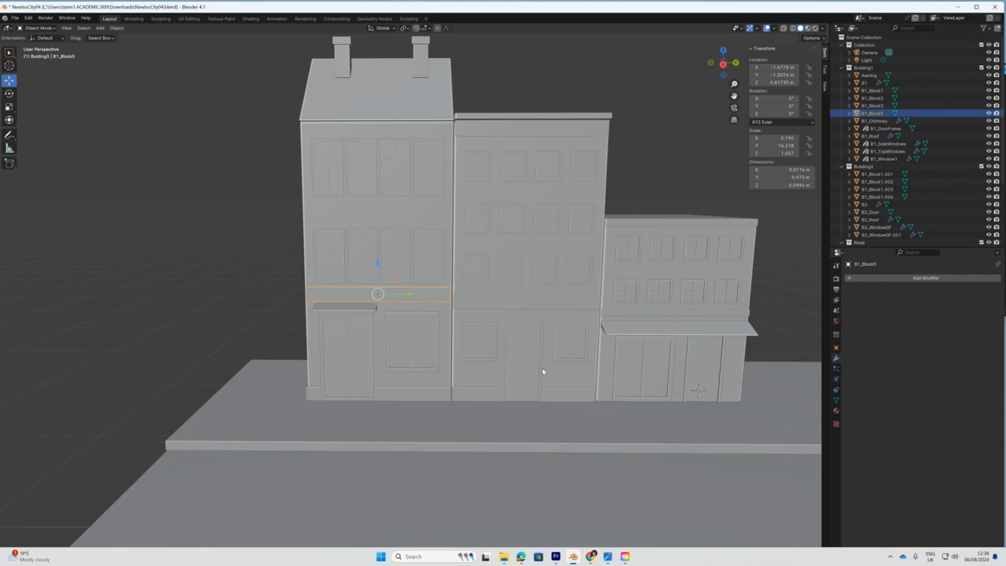
{"action": "middle_click_drag", "start_coordinate": [446, 241], "coordinate": [451, 236]}
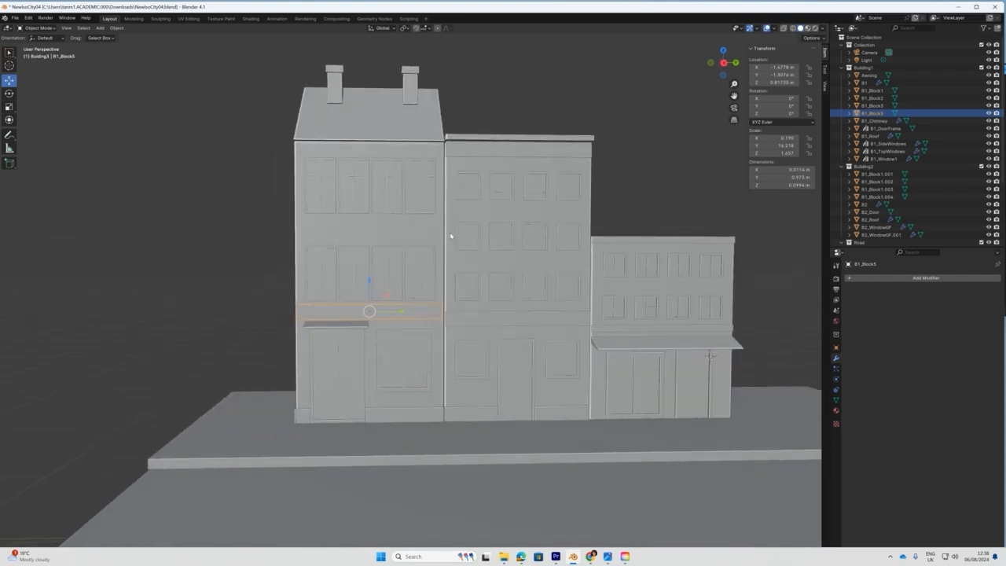
{"action": "left_click", "coordinate": [363, 392]}
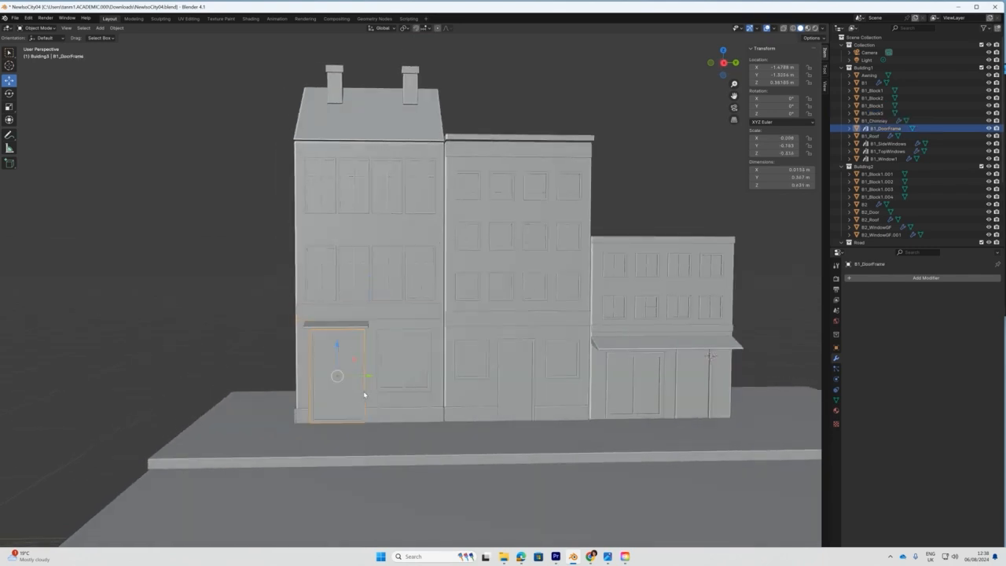
{"action": "mouse_move", "coordinate": [384, 396]}
{"action": "middle_mouse_down"}
{"action": "mouse_move", "coordinate": [370, 393]}
{"action": "mouse_move", "coordinate": [387, 391]}
{"action": "middle_mouse_up"}
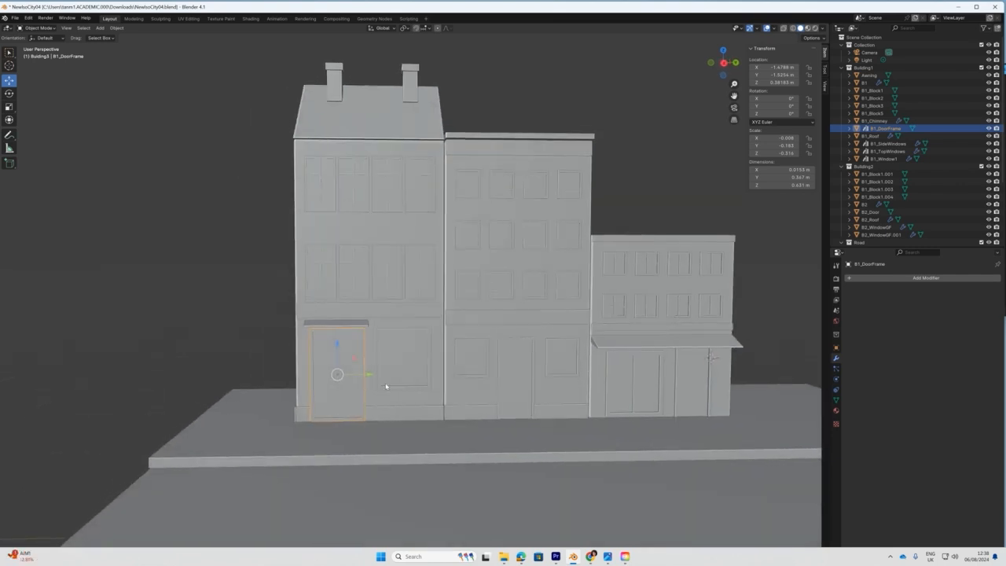
{"action": "left_click", "coordinate": [388, 308]}
{"action": "key", "text": "g"}
{"action": "key", "text": "z"}
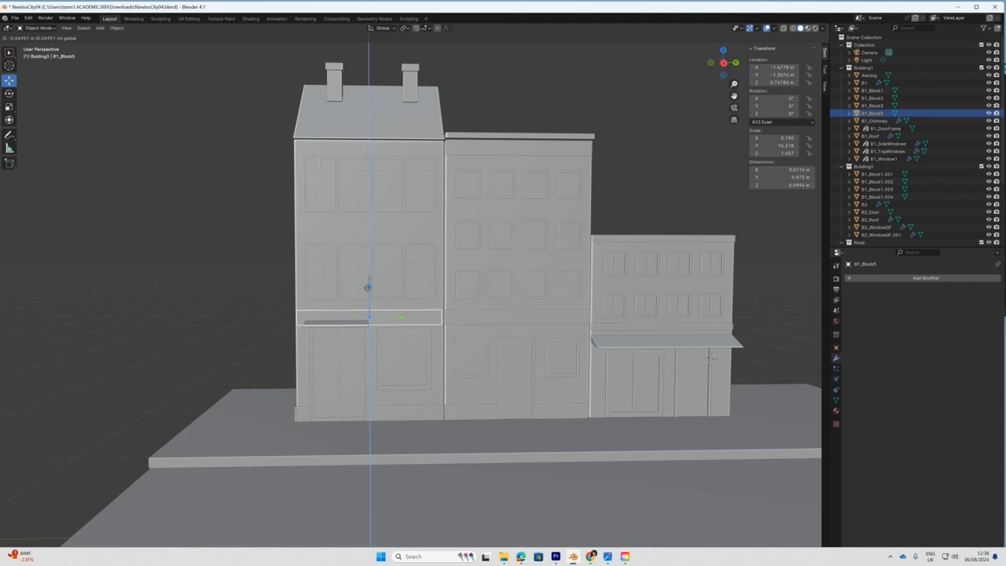
{"action": "left_click", "coordinate": [367, 287]}
Lower the ground-floor window, B1_Window1, slightly.
{"action": "scroll", "coordinate": [365, 390], "scroll_direction": "up", "scroll_amount": 2}
{"action": "middle_click_drag", "start_coordinate": [421, 395], "coordinate": [396, 308], "text": "shift"}
{"action": "middle_click_drag", "start_coordinate": [404, 352], "coordinate": [407, 352]}
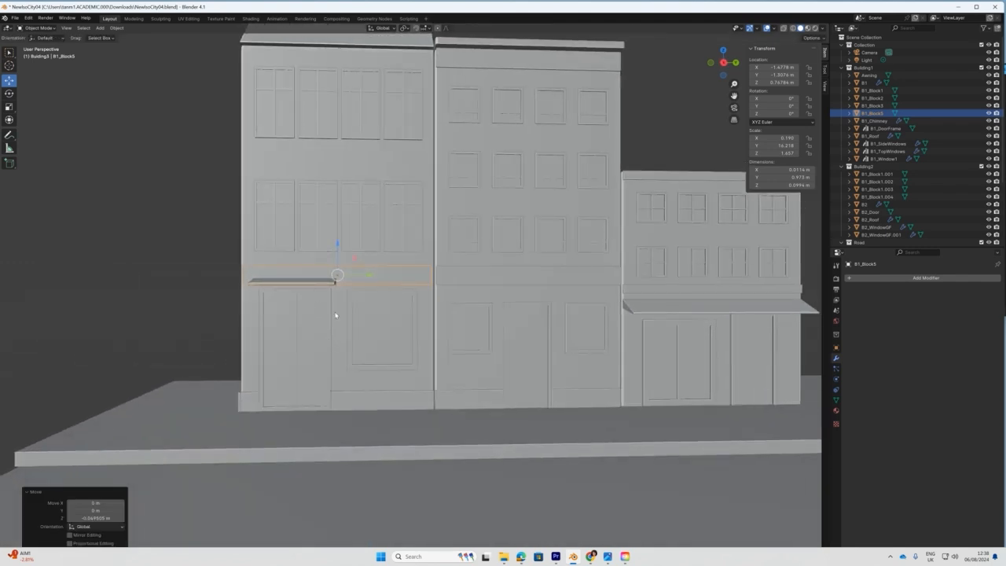
{"action": "left_click", "coordinate": [383, 369]}
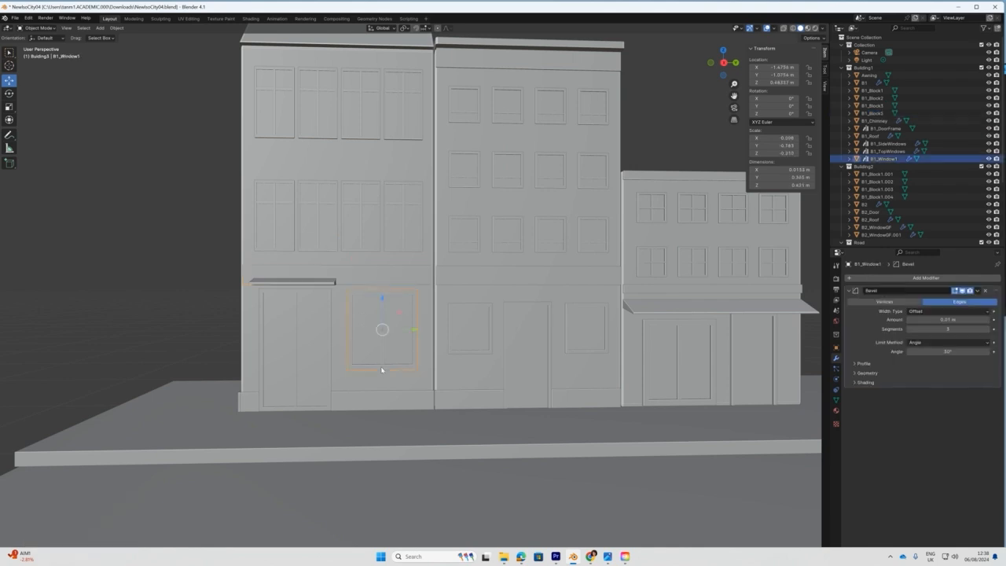
{"action": "left_click_drag", "start_coordinate": [382, 299], "coordinate": [382, 311]}
Try scaling B1_DoorFrame to 0.920 along Z, then undo to its original size.
{"action": "left_click", "coordinate": [311, 294]}
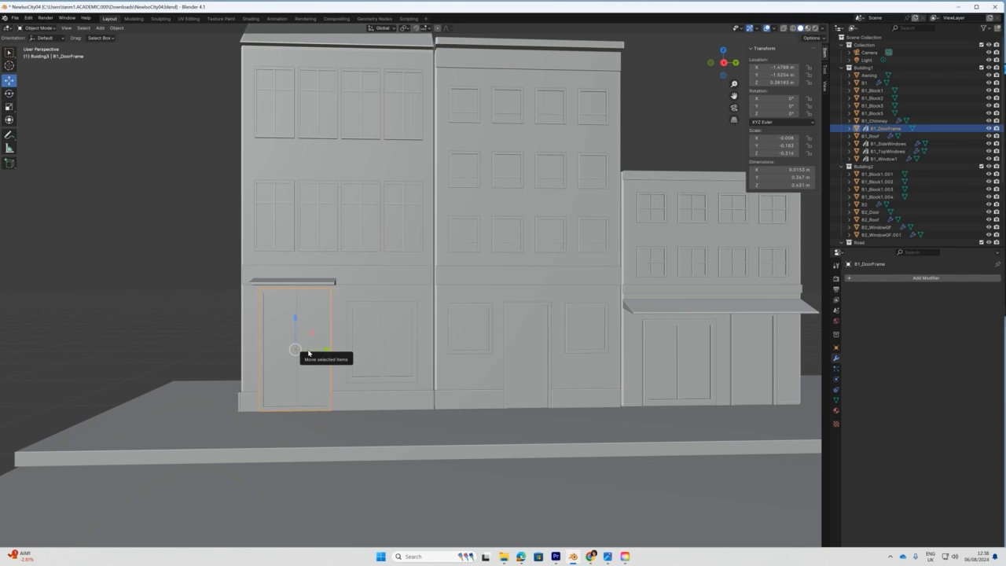
{"action": "mouse_move", "coordinate": [308, 354]}
{"action": "middle_mouse_down"}
{"action": "mouse_move", "coordinate": [328, 351]}
{"action": "mouse_move", "coordinate": [312, 354]}
{"action": "middle_mouse_up"}
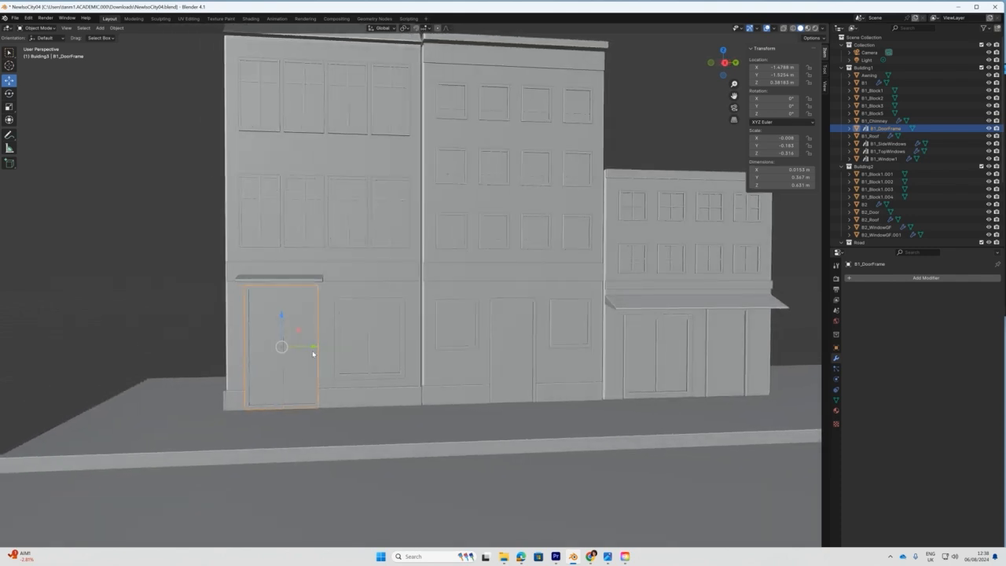
{"action": "key", "text": "shift+space"}
{"action": "key", "text": "r"}
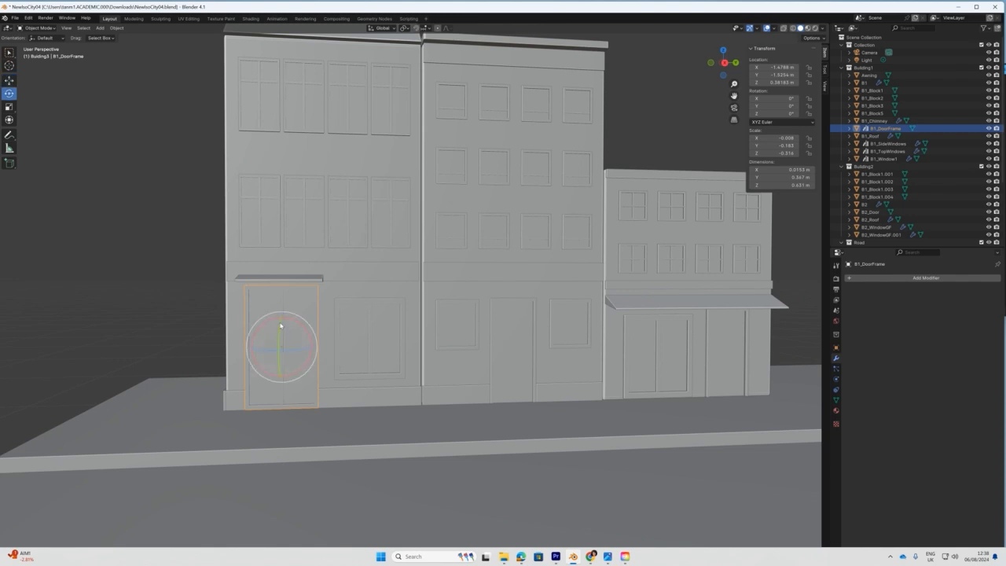
{"action": "key", "text": "shift+space"}
{"action": "key", "text": "s"}
{"action": "left_click_drag", "start_coordinate": [281, 322], "coordinate": [281, 319]}
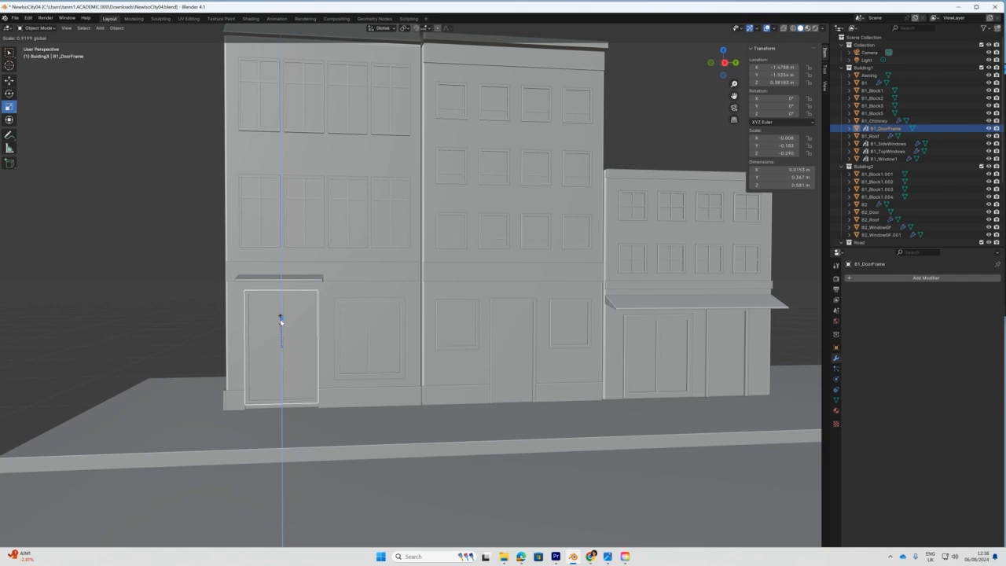
{"action": "left_click_drag", "start_coordinate": [280, 320], "coordinate": [280, 319]}
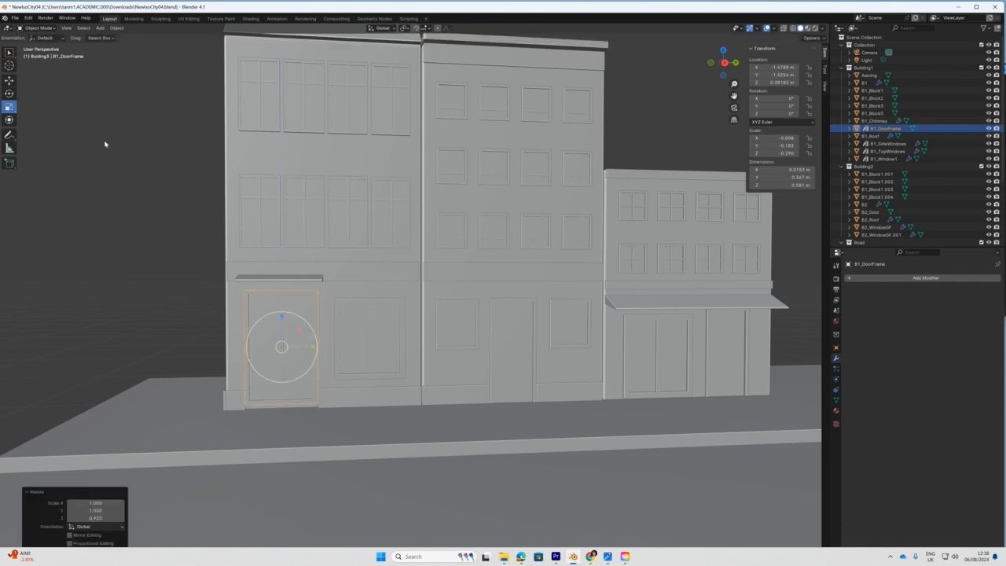
{"action": "left_click", "coordinate": [37, 28]}
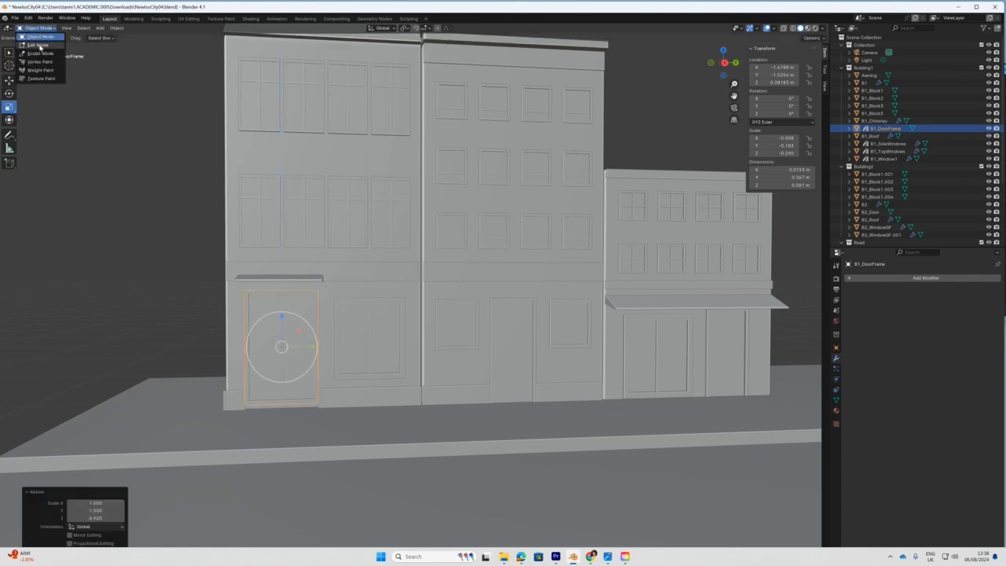
{"action": "left_click", "coordinate": [142, 211]}
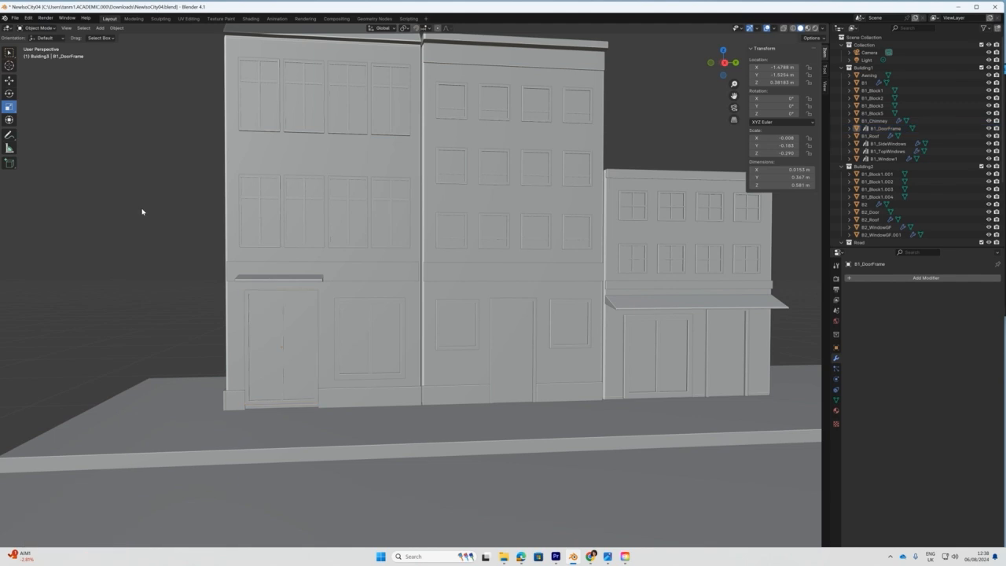
{"action": "key", "text": "ctrl+z"}
{"action": "key", "text": "ctrl+z"}
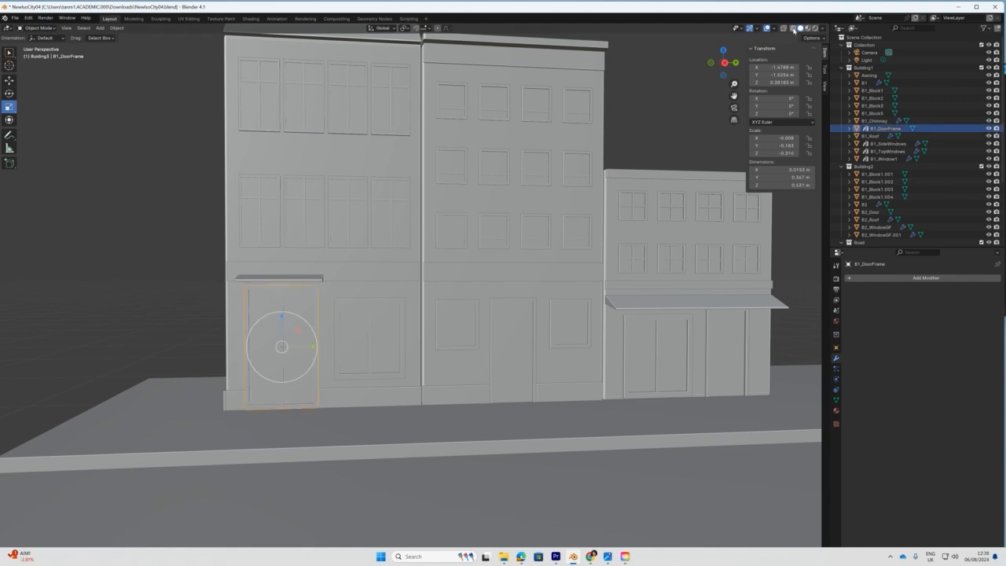
In X-ray right orthographic view, lower the door frame's top vertices about 0.045 m.
{"action": "left_click", "coordinate": [784, 29]}
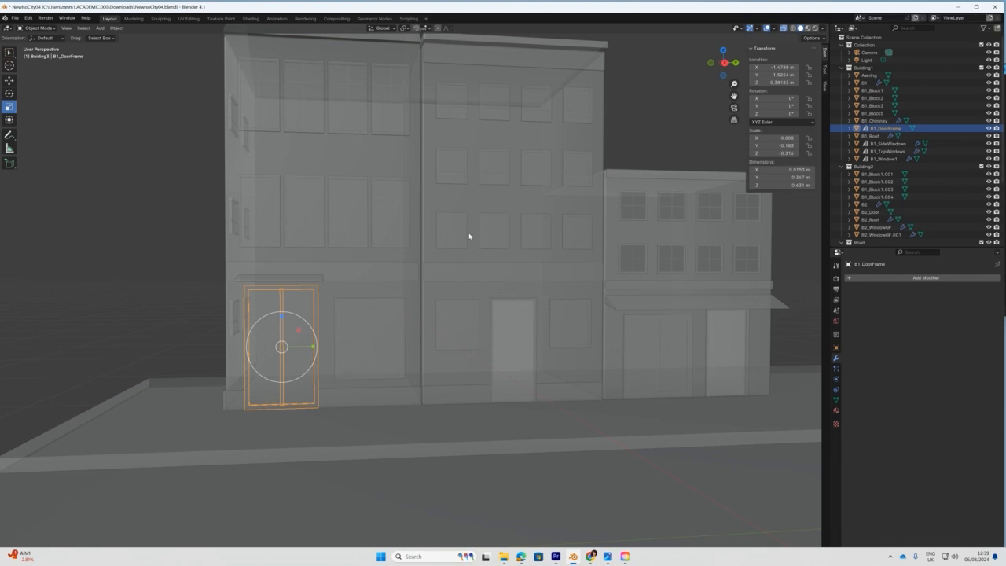
{"action": "middle_click_drag", "start_coordinate": [453, 274], "coordinate": [489, 272], "text": "shift"}
{"action": "scroll", "coordinate": [440, 275], "scroll_direction": "up", "scroll_amount": 3}
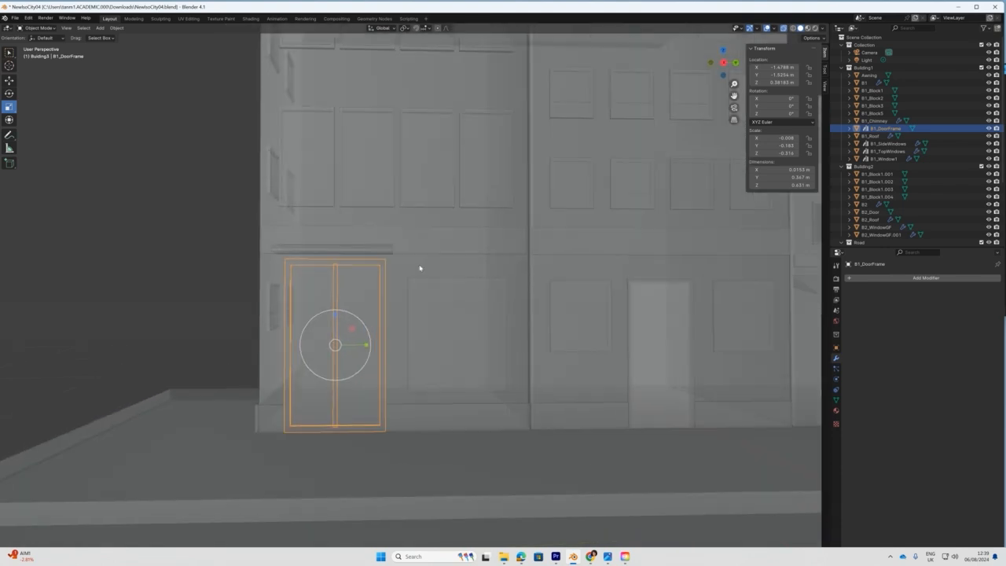
{"action": "key", "text": "KP_3"}
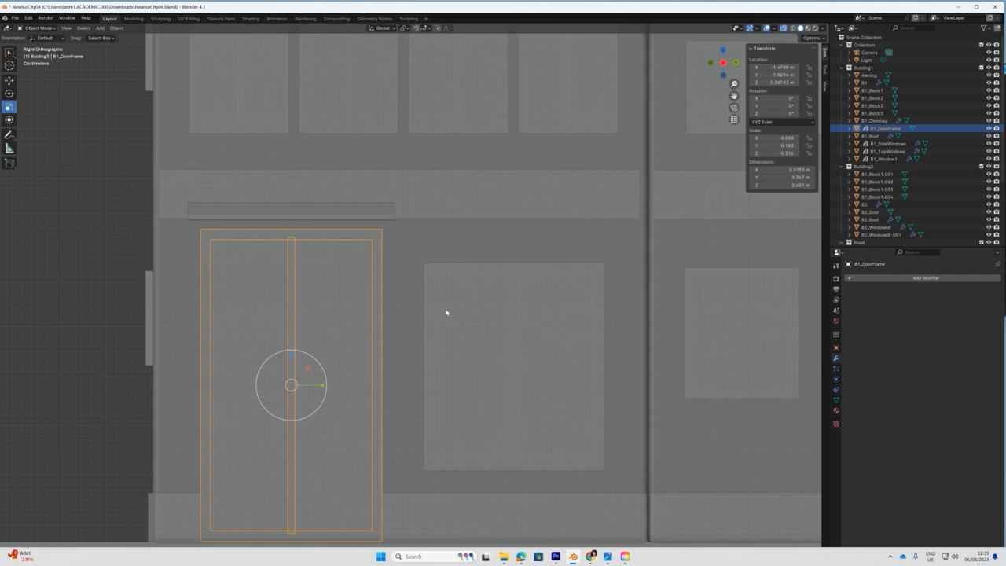
{"action": "scroll", "coordinate": [431, 302], "scroll_direction": "down", "scroll_amount": 2}
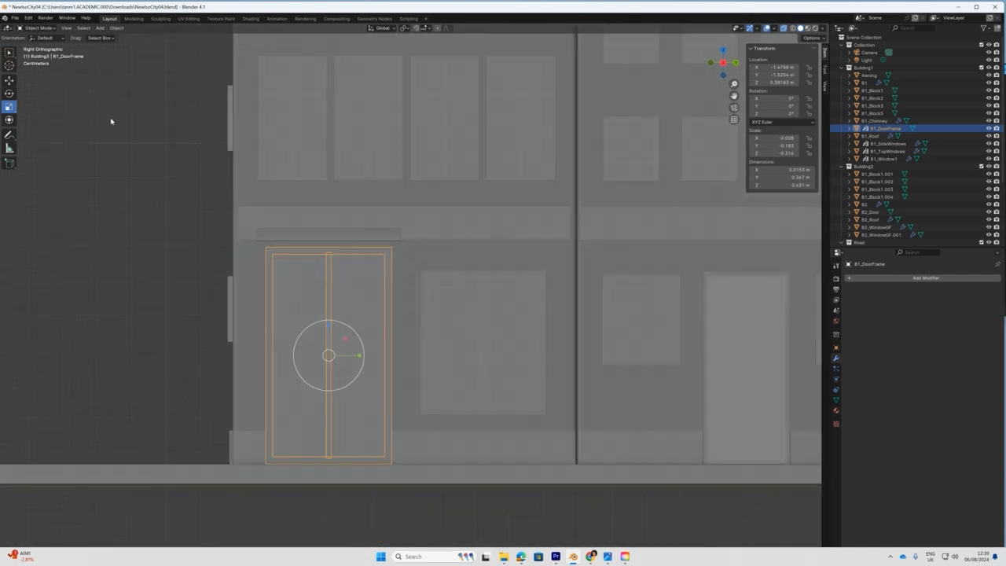
{"action": "left_click", "coordinate": [38, 27]}
{"action": "left_click", "coordinate": [36, 46]}
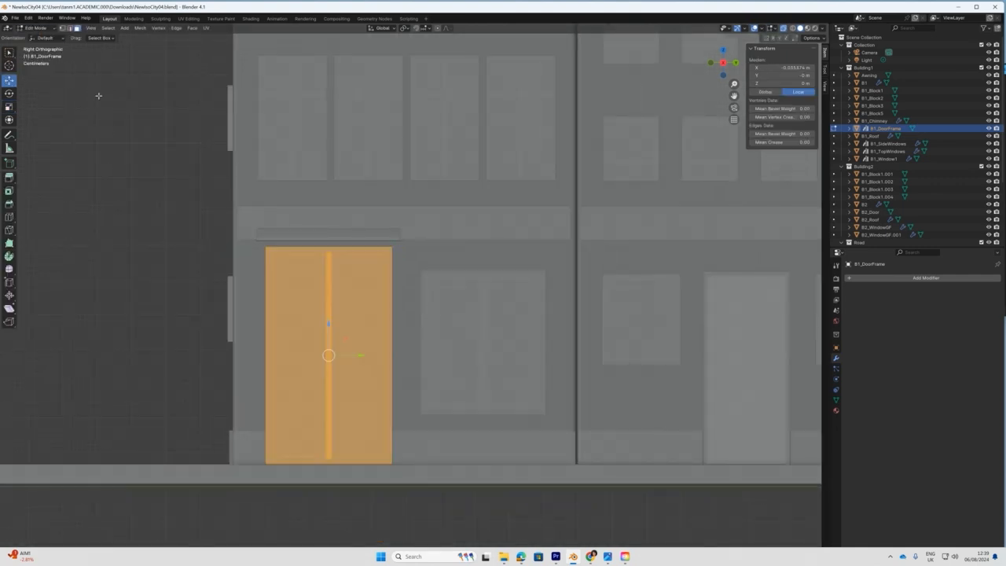
{"action": "left_click", "coordinate": [63, 27]}
{"action": "left_click_drag", "start_coordinate": [204, 220], "coordinate": [409, 280]}
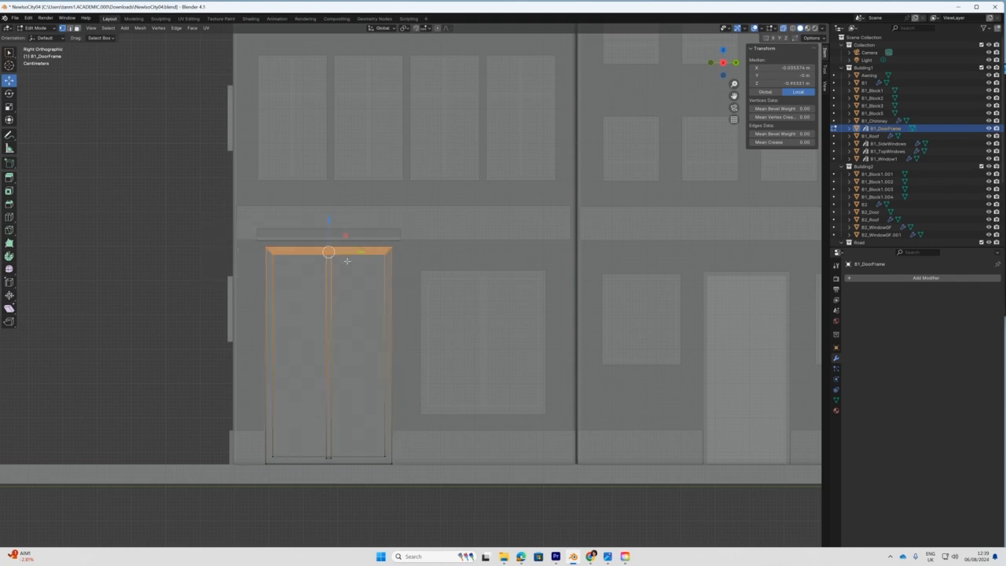
{"action": "left_click_drag", "start_coordinate": [329, 221], "coordinate": [329, 243]}
Back in Object Mode, lower the awning above the door slightly.
{"action": "left_click", "coordinate": [35, 28]}
{"action": "left_click", "coordinate": [35, 38]}
{"action": "left_click", "coordinate": [330, 234]}
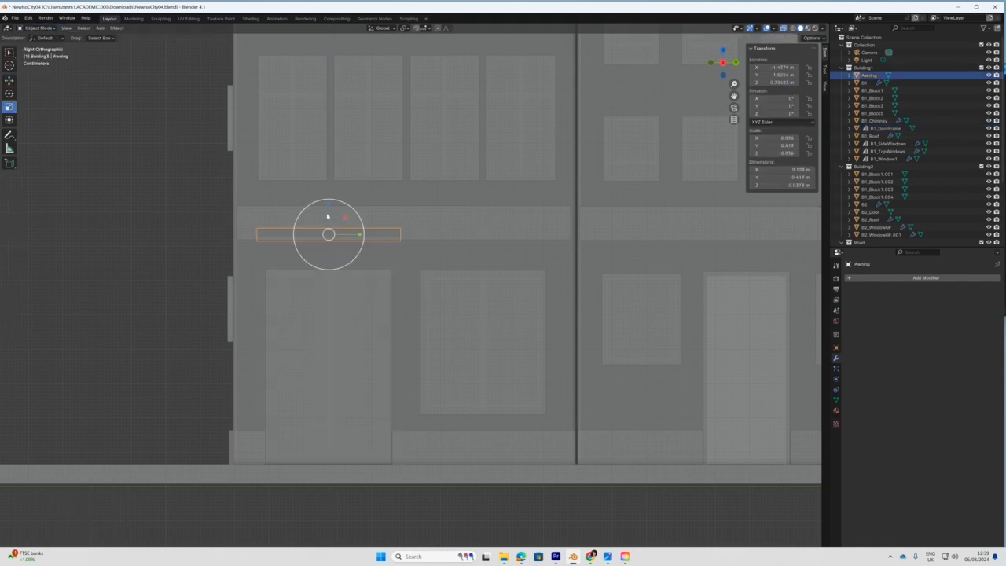
{"action": "key", "text": "shift+space"}
{"action": "key", "text": "g"}
{"action": "left_click_drag", "start_coordinate": [328, 208], "coordinate": [326, 228]}
Stretch the first building's ledge slightly along its width.
{"action": "left_click", "coordinate": [525, 226]}
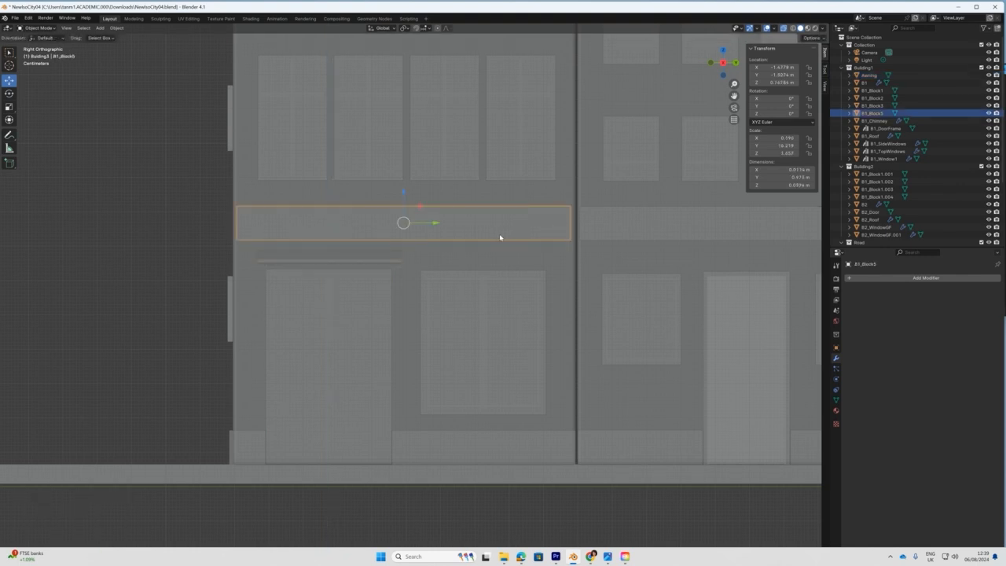
{"action": "key", "text": "shift+space"}
{"action": "key", "text": "s"}
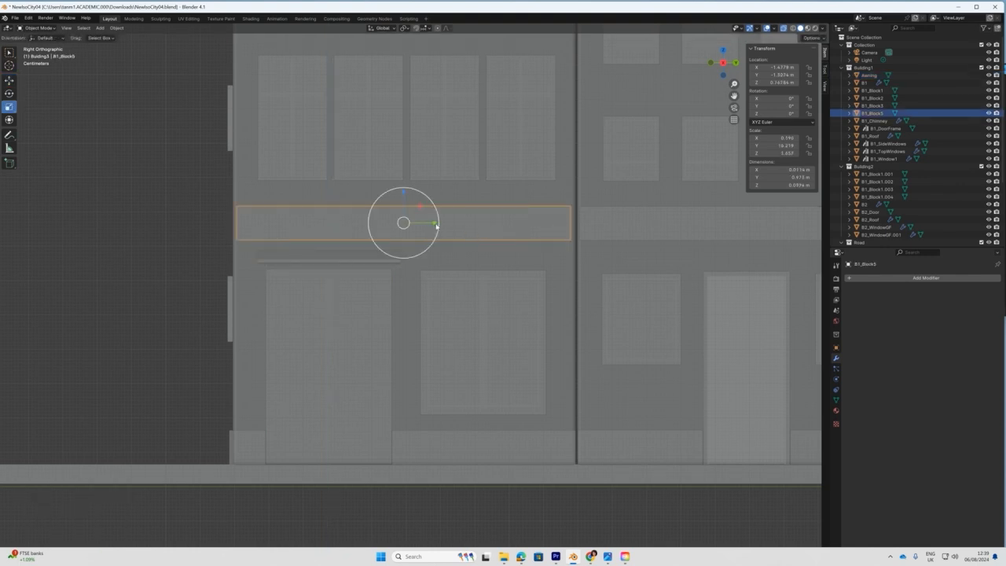
{"action": "left_click_drag", "start_coordinate": [436, 225], "coordinate": [439, 222]}
{"action": "key", "text": "shift+space"}
{"action": "key", "text": "g"}
Nudge B1_SideWindows along Y from -1.8129 m to -1.8089 m.
{"action": "scroll", "coordinate": [599, 236], "scroll_direction": "down", "scroll_amount": 3}
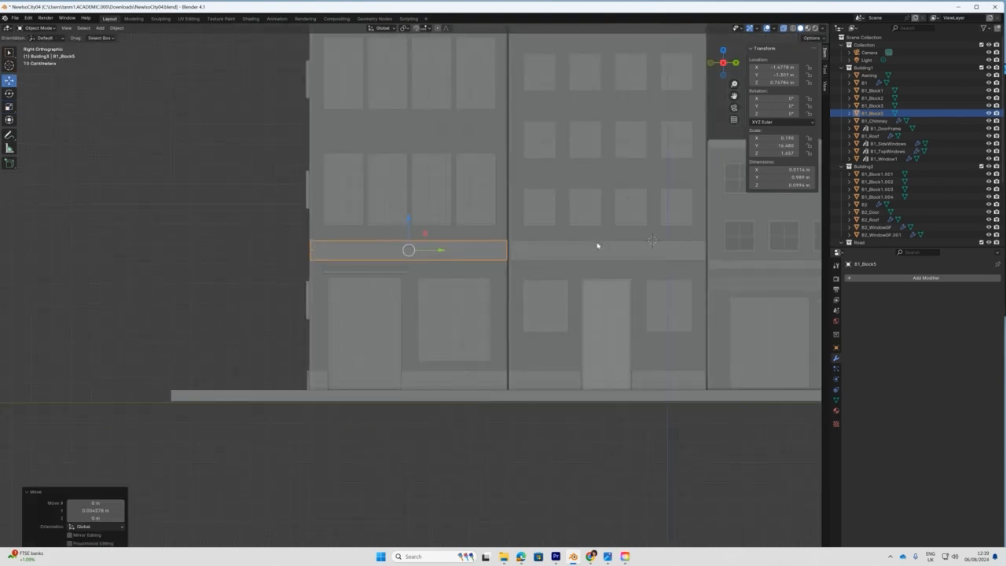
{"action": "middle_click_drag", "start_coordinate": [561, 227], "coordinate": [422, 293], "text": "shift"}
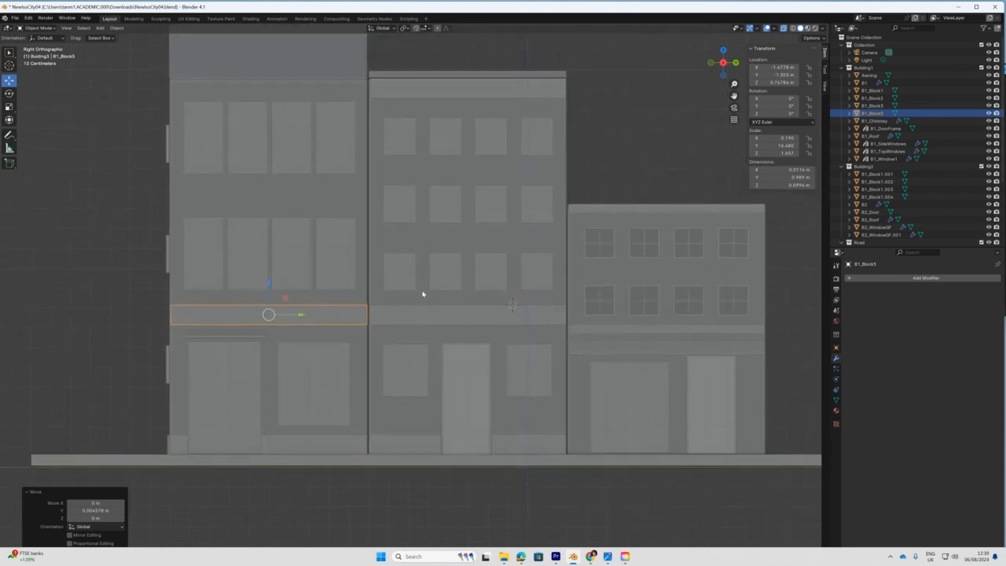
{"action": "left_click", "coordinate": [166, 372]}
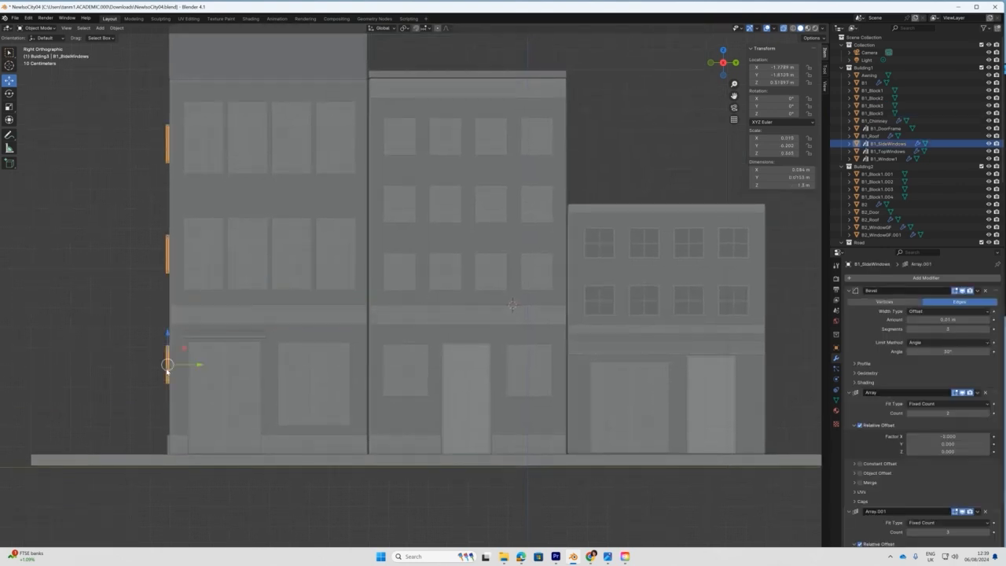
{"action": "left_click_drag", "start_coordinate": [200, 364], "coordinate": [201, 364]}
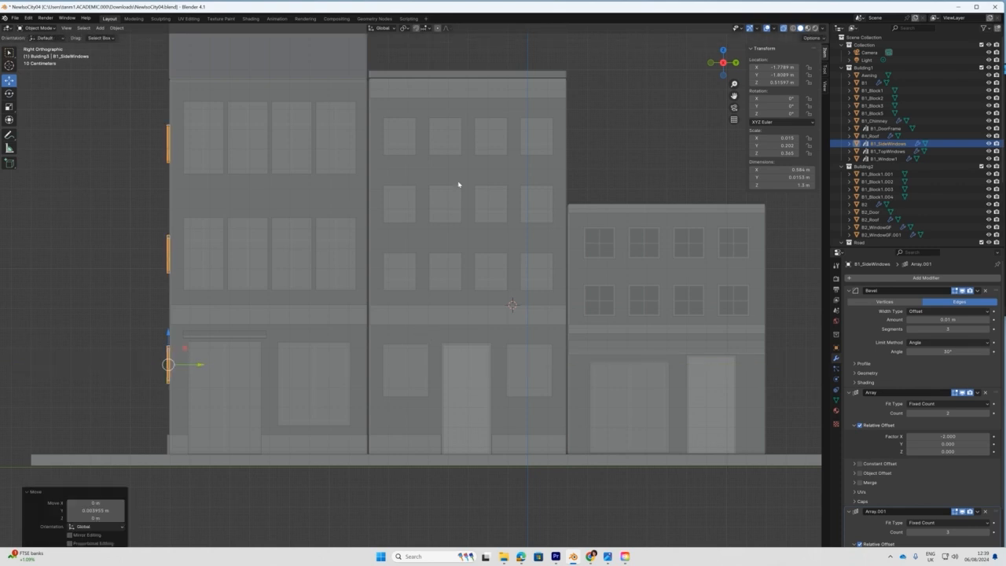
{"action": "scroll", "coordinate": [351, 271], "scroll_direction": "down", "scroll_amount": 1}
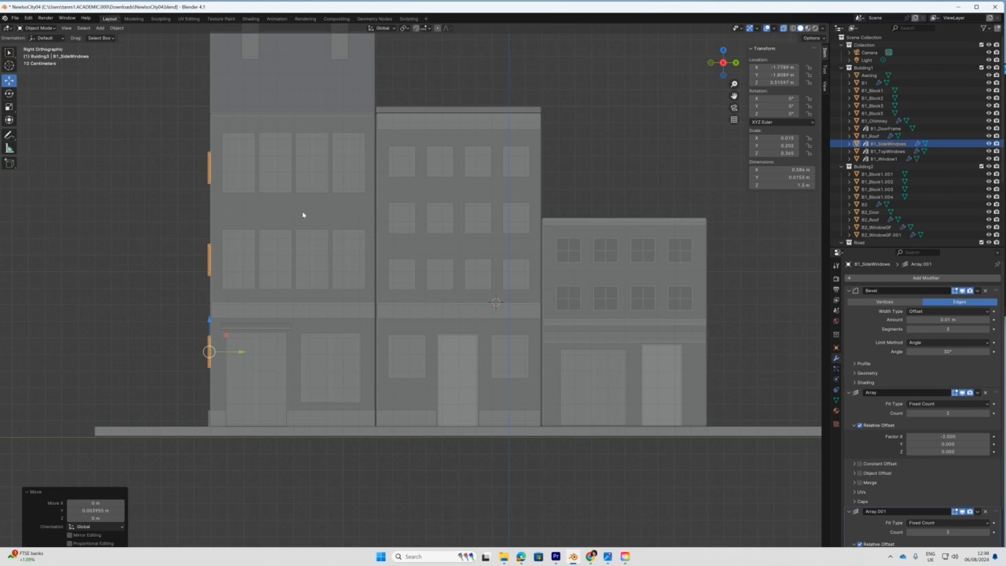
{"action": "left_click", "coordinate": [313, 257]}
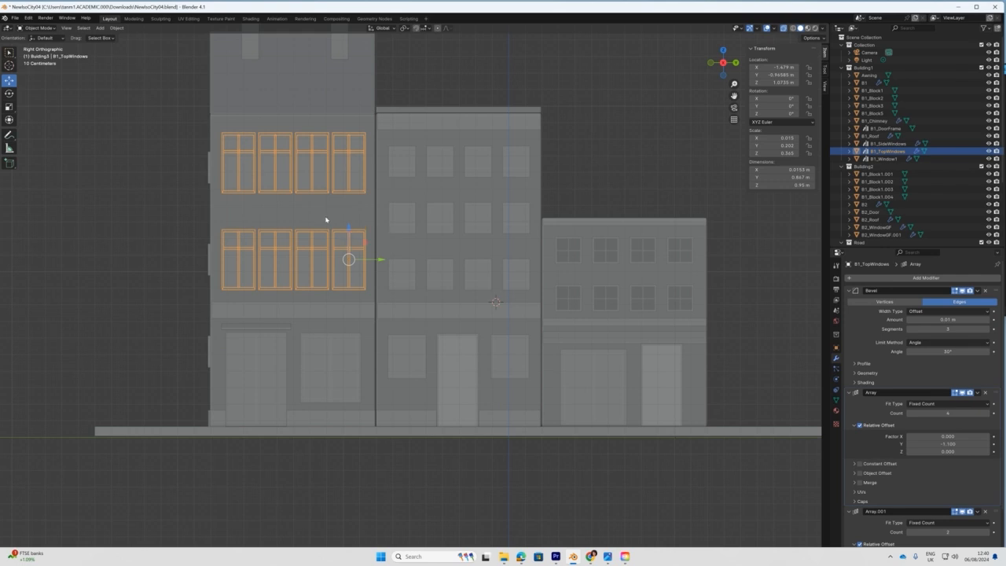
Set the front windows' Array.001 Relative Offset Z to 1.400, pulling the upper row down.
{"action": "middle_click_drag", "start_coordinate": [326, 222], "coordinate": [388, 281]}
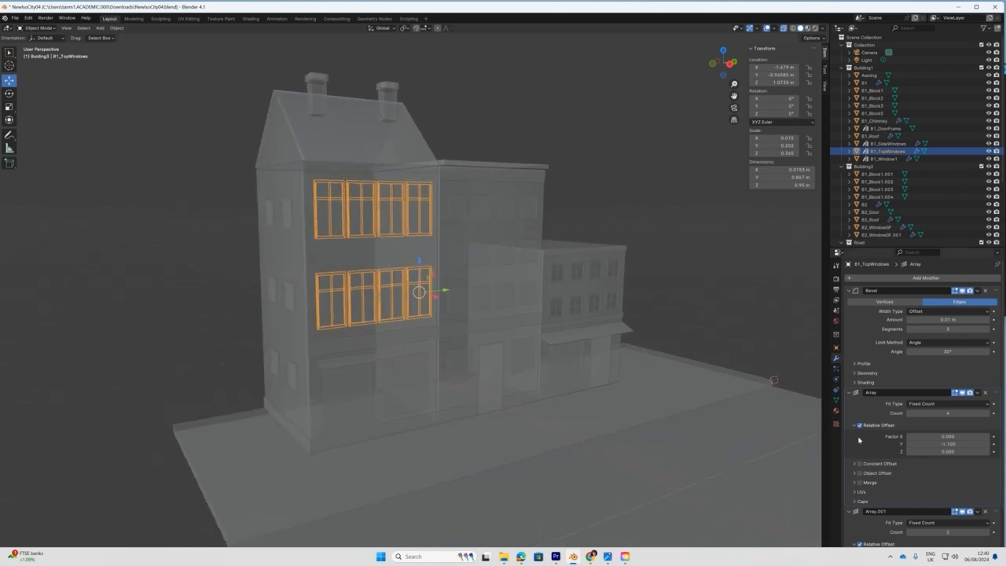
{"action": "scroll", "coordinate": [915, 466], "scroll_direction": "down", "scroll_amount": 2}
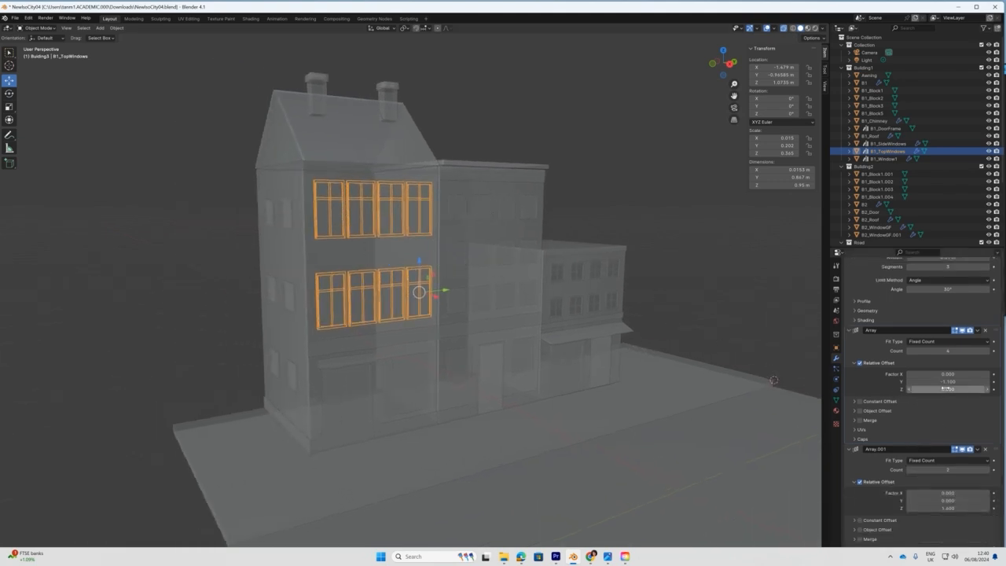
{"action": "left_click_drag", "start_coordinate": [948, 507], "coordinate": [147, 155]}
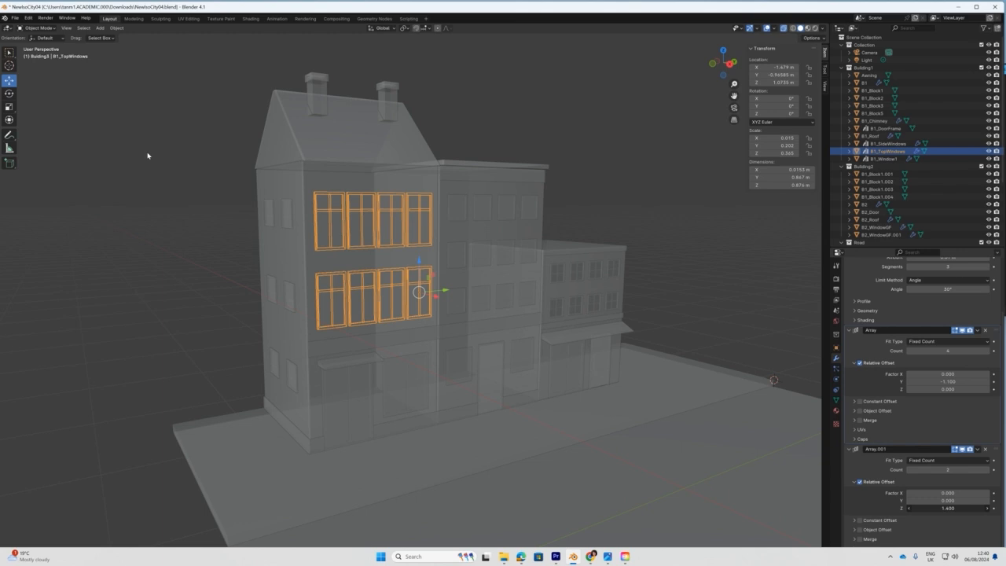
{"action": "left_click_drag", "start_coordinate": [147, 156], "coordinate": [147, 155]}
{"action": "mouse_move", "coordinate": [1005, 83]}
{"action": "left_mouse_down"}
{"action": "mouse_move", "coordinate": [757, 83]}
{"action": "mouse_move", "coordinate": [1005, 83]}
{"action": "left_mouse_up"}
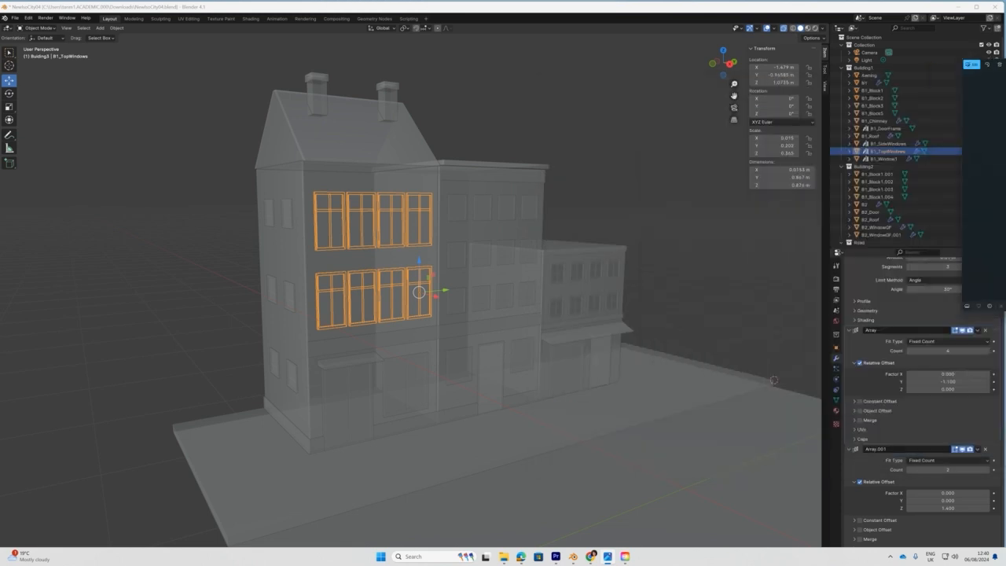
{"action": "left_click", "coordinate": [367, 350]}
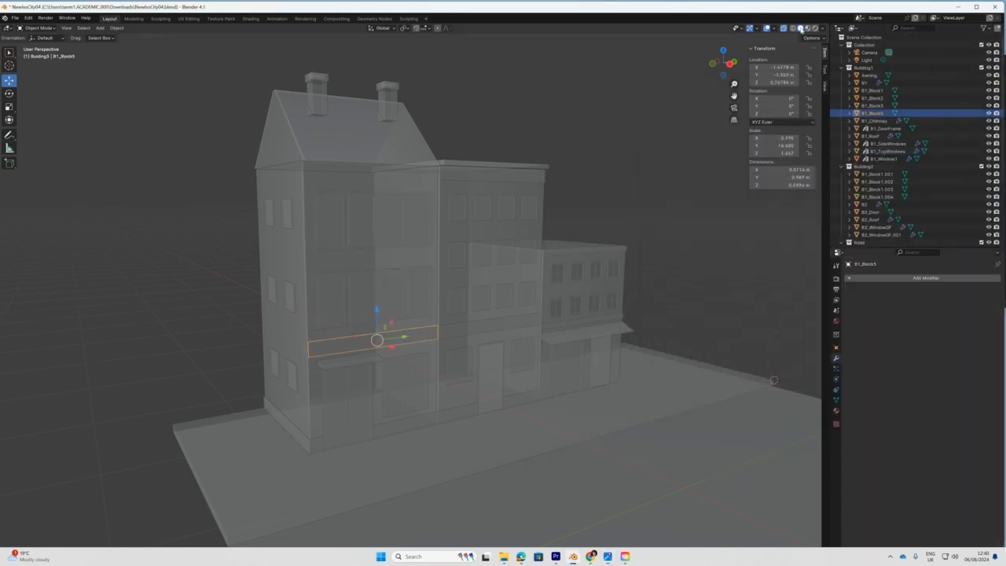
Duplicate the thin band, place it between the window rows, and scale it to about 0.051 m tall.
{"action": "left_click", "coordinate": [783, 28]}
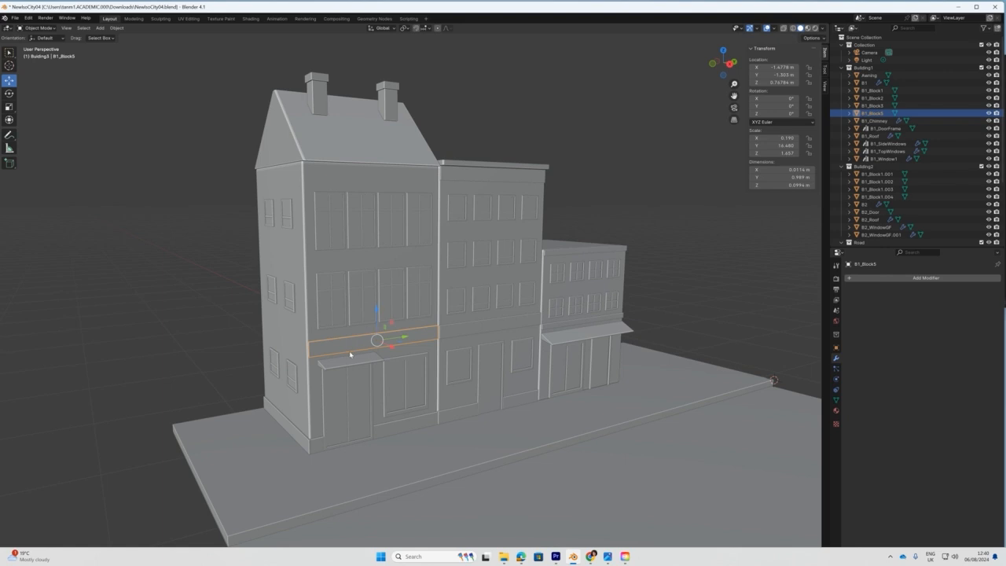
{"action": "key", "text": "shift+d"}
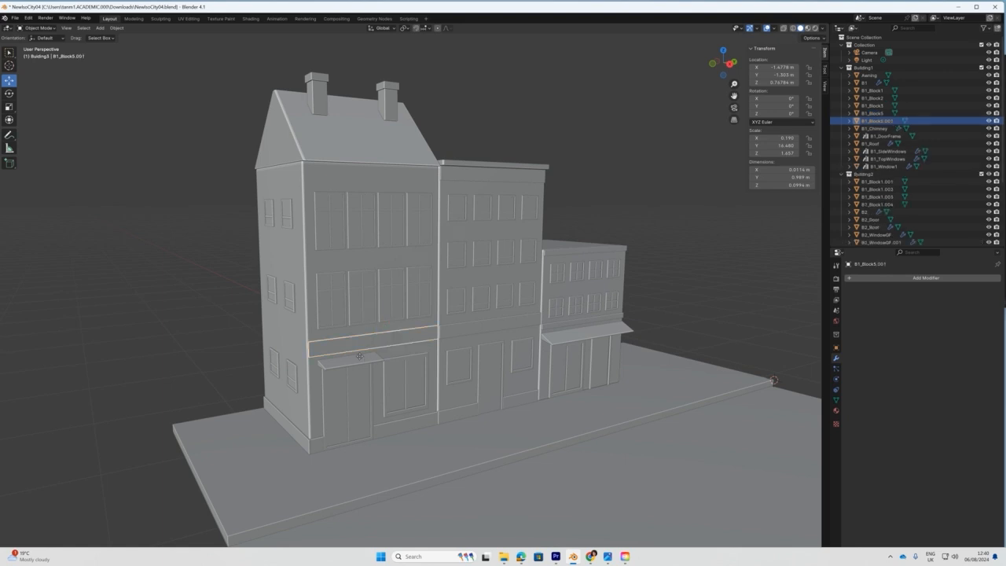
{"action": "key", "text": "z"}
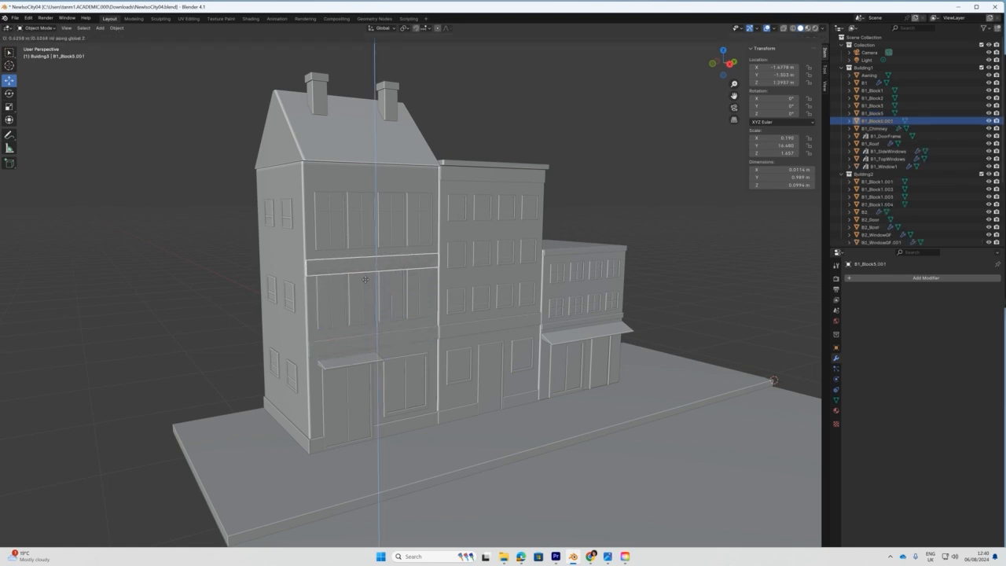
{"action": "left_click", "coordinate": [364, 273]}
{"action": "key", "text": "shift+space"}
{"action": "key", "text": "s"}
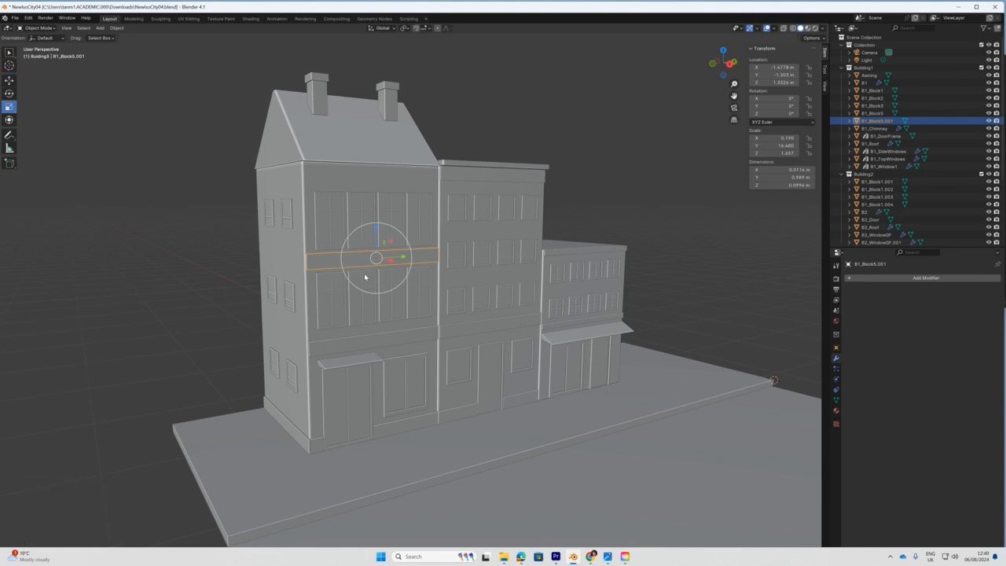
{"action": "mouse_move", "coordinate": [378, 228]}
{"action": "left_mouse_down"}
{"action": "mouse_move", "coordinate": [378, 245]}
{"action": "mouse_move", "coordinate": [379, 230]}
{"action": "left_mouse_up"}
{"action": "key", "text": "shift+space"}
{"action": "key", "text": "g"}
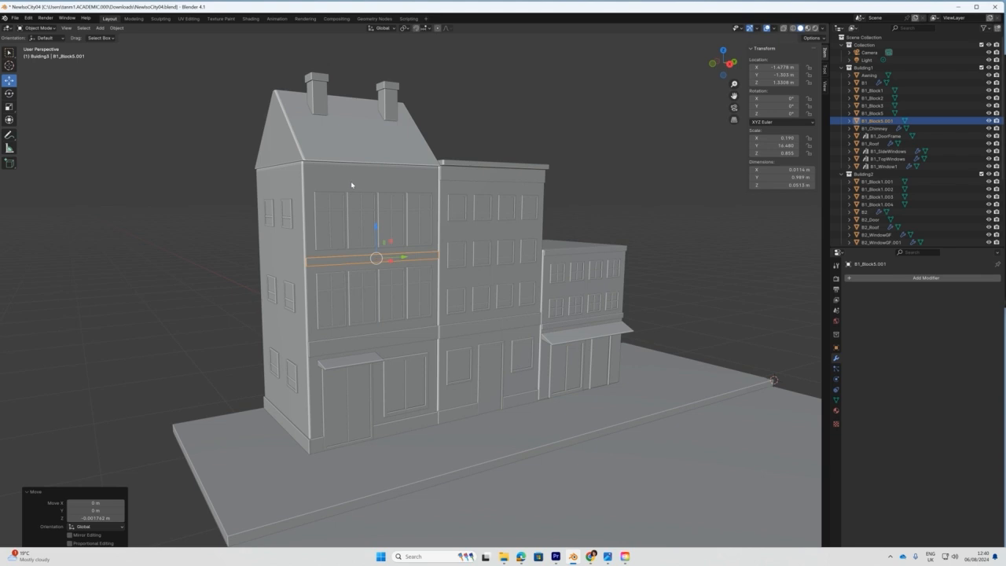
Select the left building's main wall, B1, in Edit Mode.
{"action": "left_click", "coordinate": [352, 185]}
{"action": "left_click", "coordinate": [38, 28]}
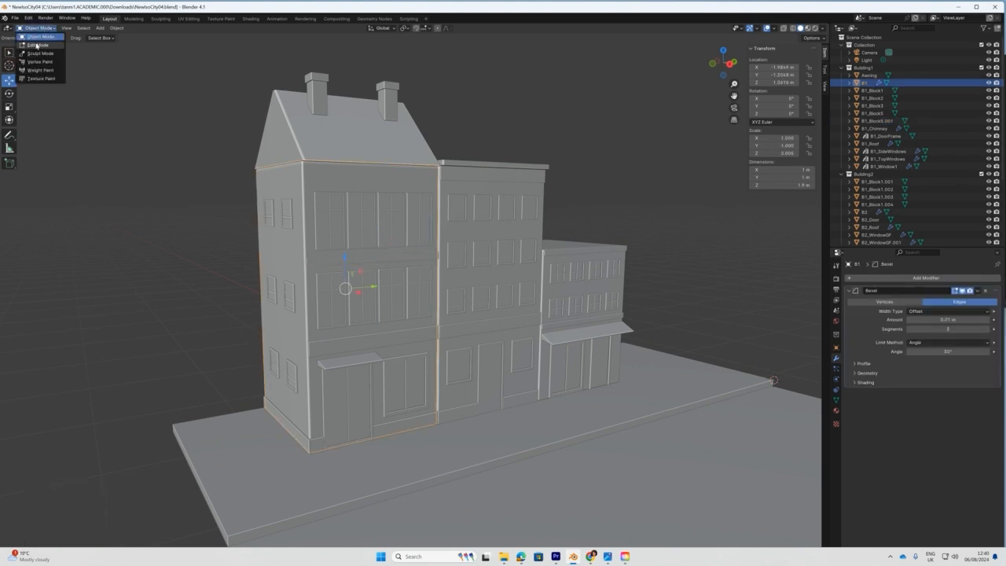
{"action": "left_click", "coordinate": [35, 45]}
{"action": "middle_click_drag", "start_coordinate": [94, 102], "coordinate": [137, 144]}
Lower the top face of the left building's wall in X-ray view.
{"action": "left_click", "coordinate": [209, 81]}
{"action": "left_click", "coordinate": [783, 30]}
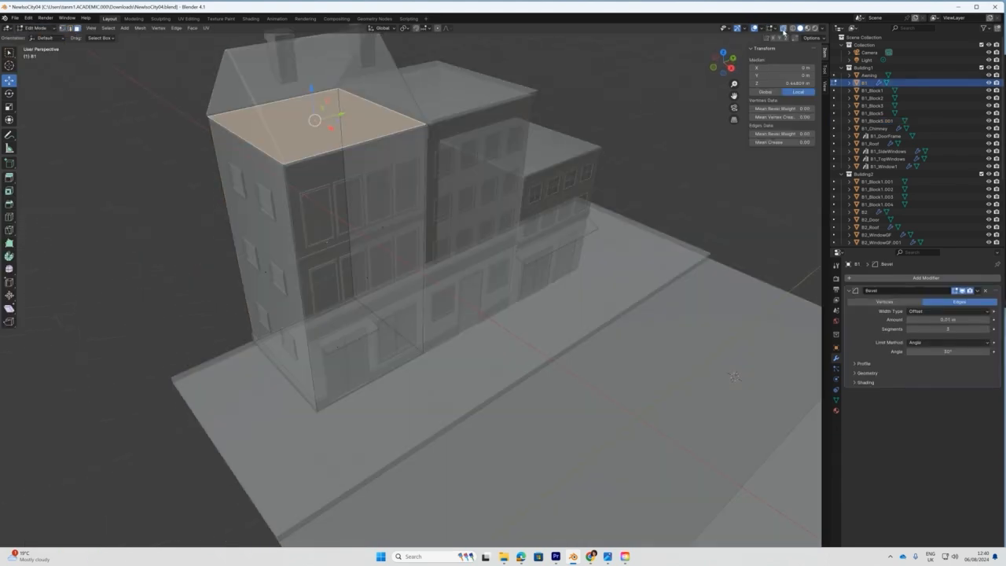
{"action": "left_click_drag", "start_coordinate": [314, 85], "coordinate": [313, 104]}
{"action": "middle_click_drag", "start_coordinate": [312, 103], "coordinate": [339, 121]}
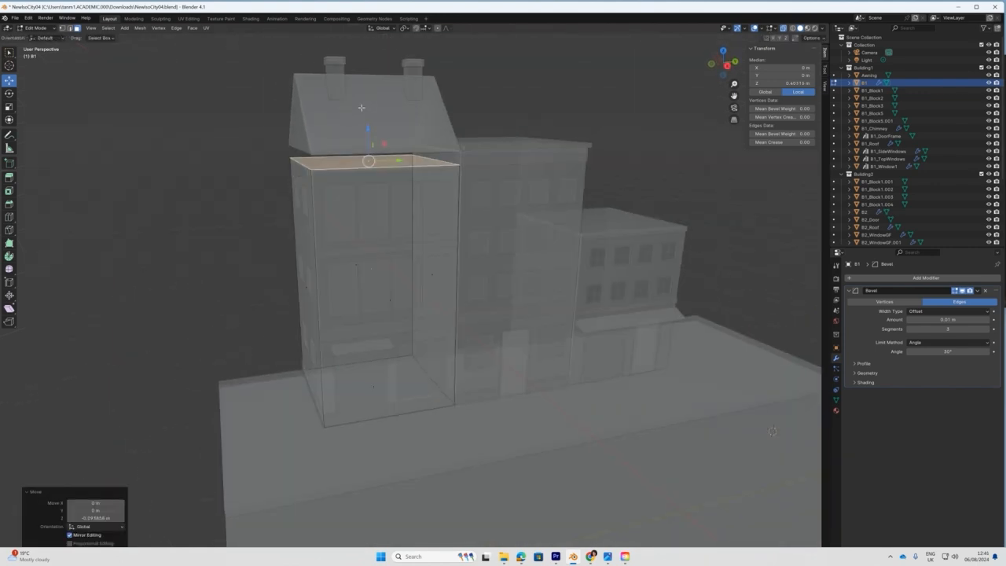
{"action": "left_click", "coordinate": [35, 28]}
{"action": "left_click", "coordinate": [35, 35]}
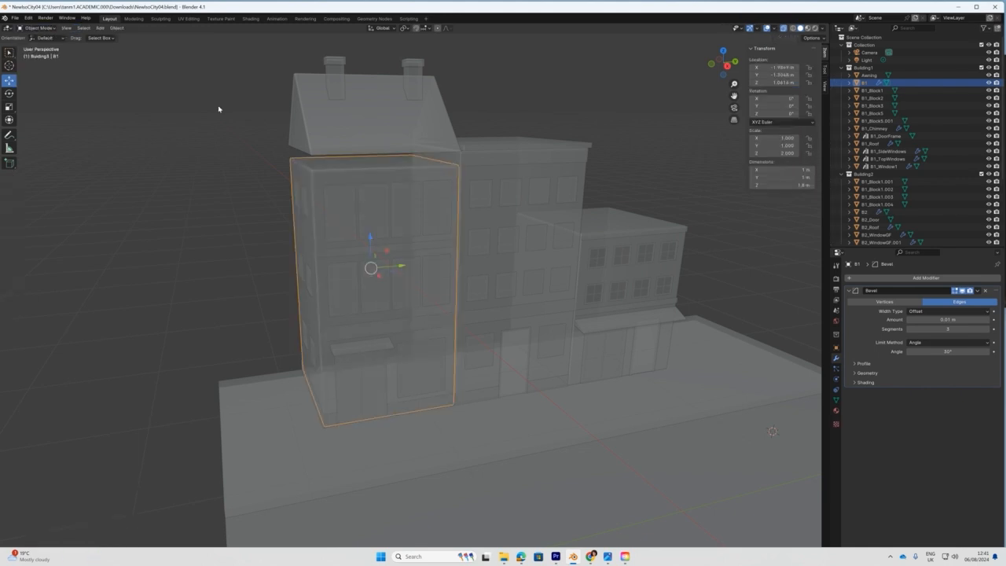
Lower the roof and chimney together about 0.092 m to sit on the wall.
{"action": "left_click", "coordinate": [348, 131]}
{"action": "key", "text": "KP_1"}
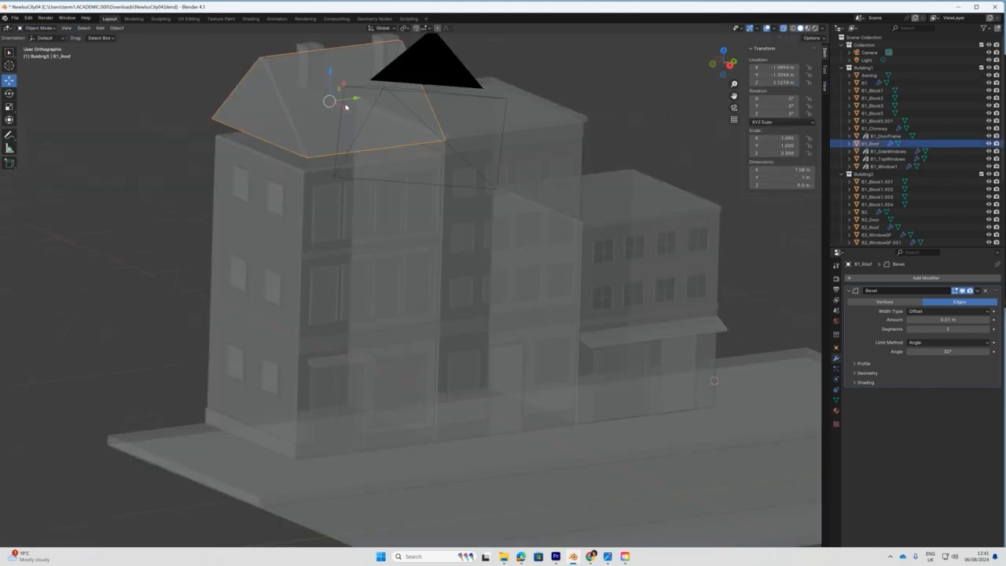
{"action": "left_click", "coordinate": [781, 28]}
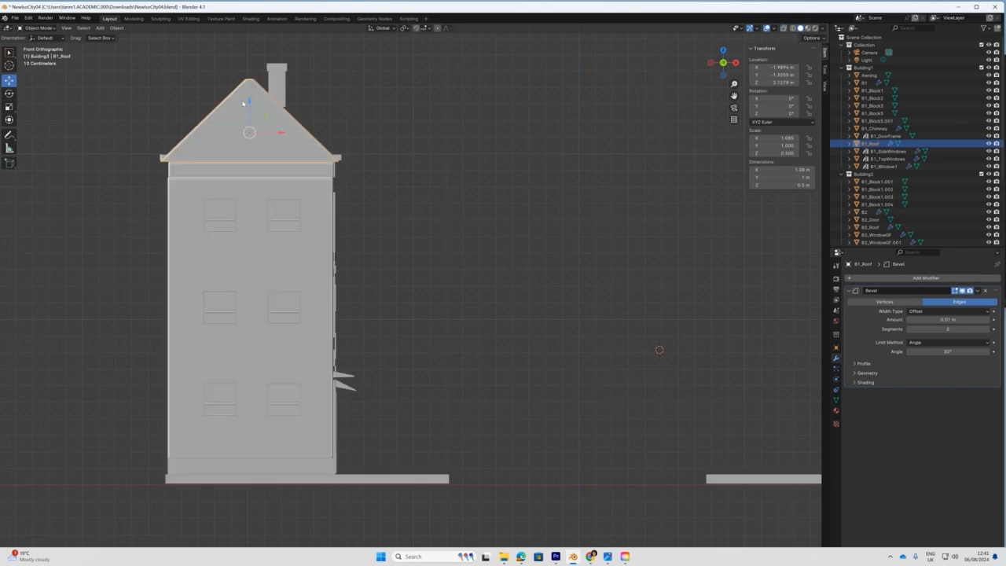
{"action": "left_click_drag", "start_coordinate": [249, 102], "coordinate": [248, 118]}
{"action": "key", "text": "ctrl+z"}
{"action": "left_click", "coordinate": [277, 81], "text": "shift"}
{"action": "left_click_drag", "start_coordinate": [261, 74], "coordinate": [263, 89]}
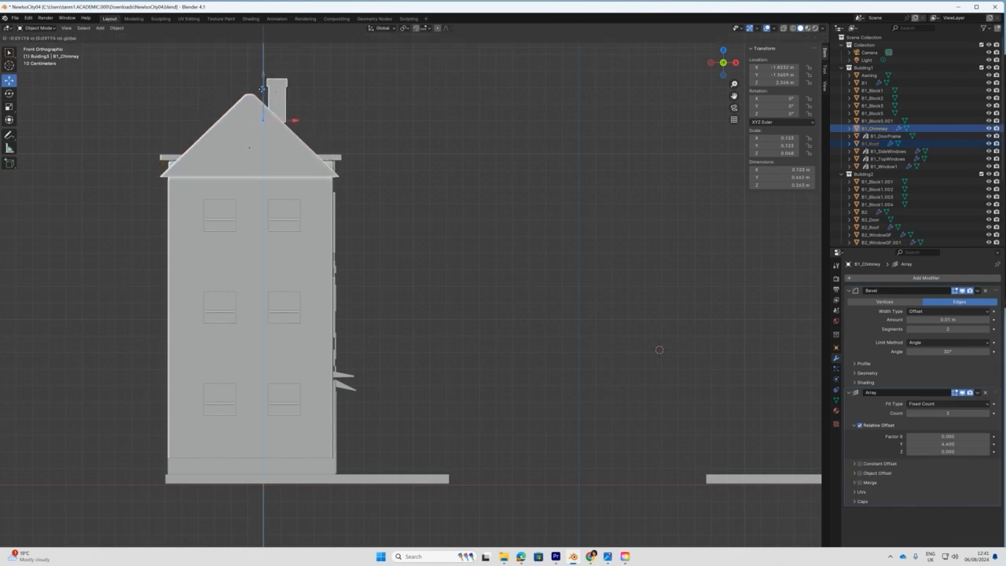
{"action": "left_click_drag", "start_coordinate": [262, 89], "coordinate": [262, 90]}
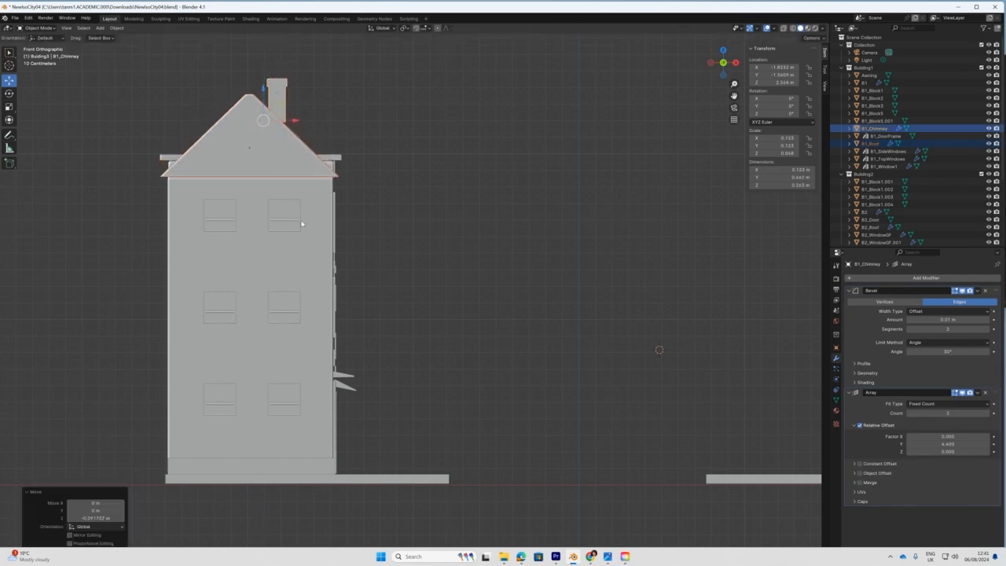
{"action": "left_click", "coordinate": [297, 404]}
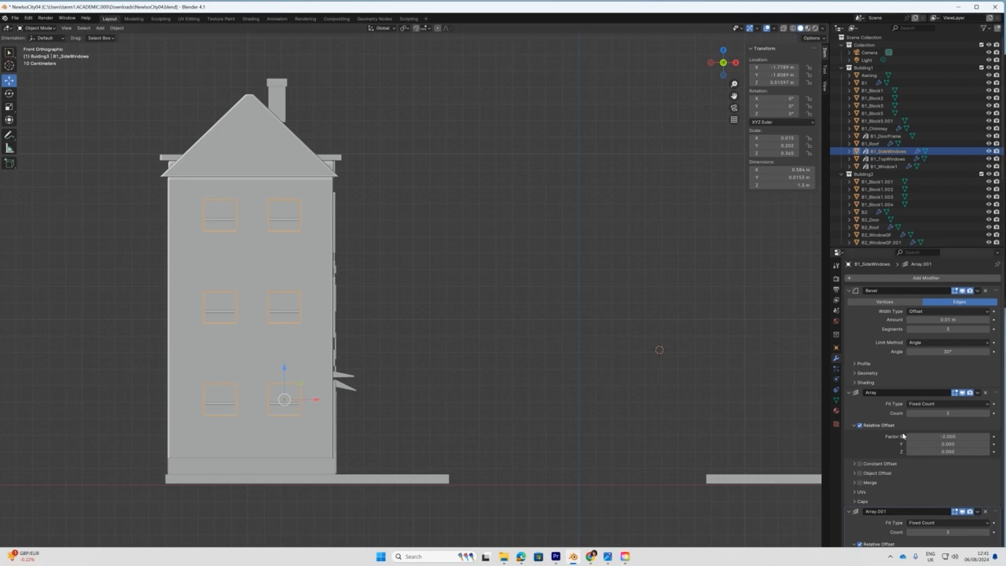
{"action": "scroll", "coordinate": [905, 435], "scroll_direction": "down", "scroll_amount": 3}
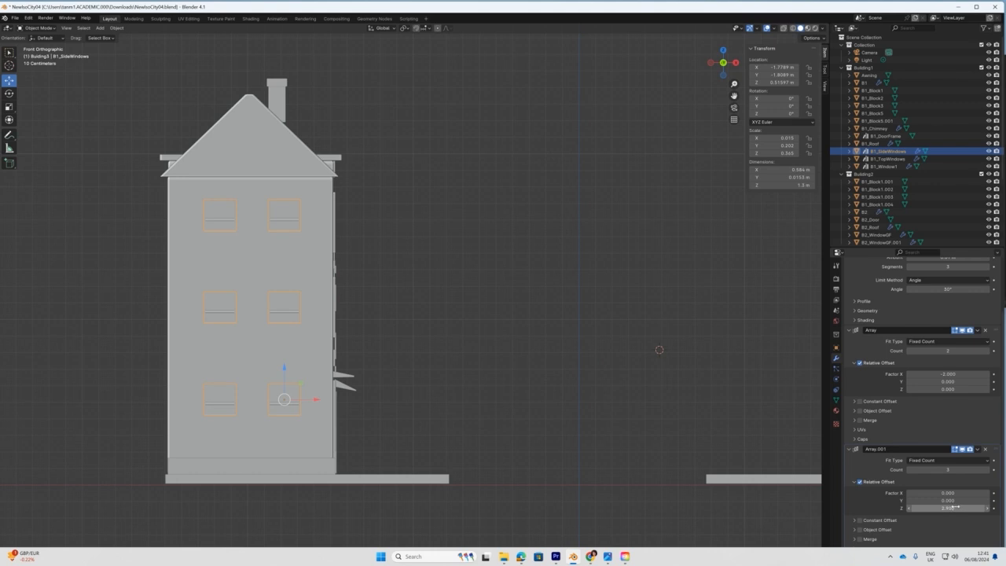
Reduce the side windows' Array.001 Z offset from 2.900 to 2.500 and shift them about 0.016 m along X.
{"action": "left_click_drag", "start_coordinate": [954, 509], "coordinate": [954, 508]}
{"action": "left_click_drag", "start_coordinate": [148, 154], "coordinate": [146, 155]}
{"action": "middle_click_drag", "start_coordinate": [438, 378], "coordinate": [329, 410]}
{"action": "key", "text": "g"}
{"action": "key", "text": "x"}
{"action": "left_click", "coordinate": [288, 422]}
Orbit around the building row and select the middle building's roof, B2_Roof.
{"action": "middle_click_drag", "start_coordinate": [417, 417], "coordinate": [348, 400]}
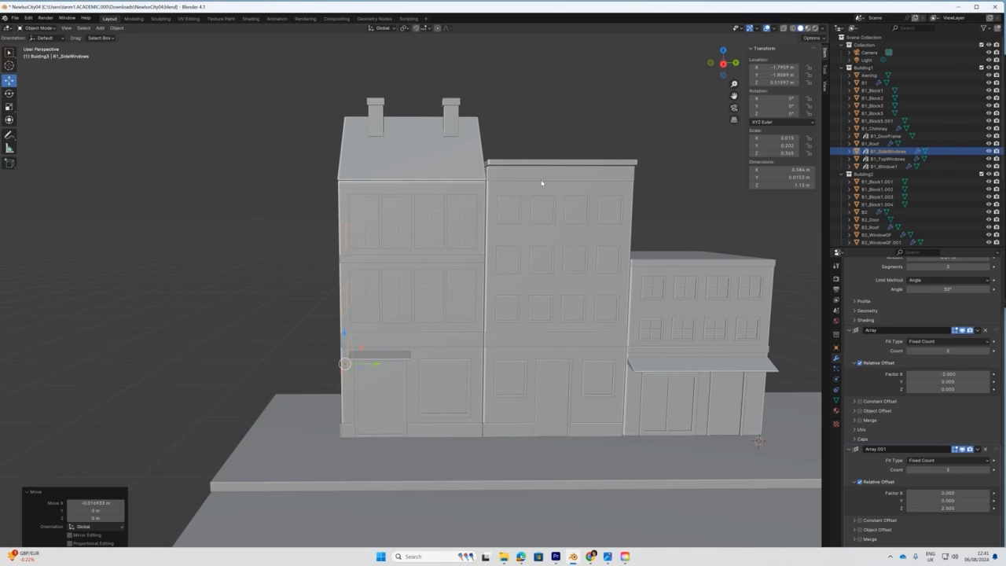
{"action": "middle_click_drag", "start_coordinate": [545, 191], "coordinate": [536, 187]}
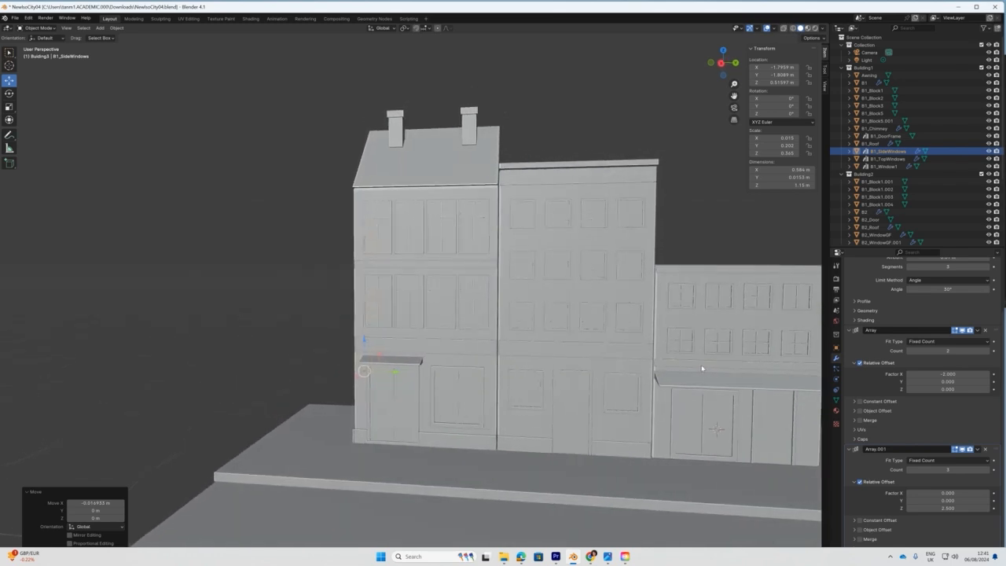
{"action": "middle_click_drag", "start_coordinate": [759, 333], "coordinate": [477, 234]}
{"action": "left_click", "coordinate": [438, 127]}
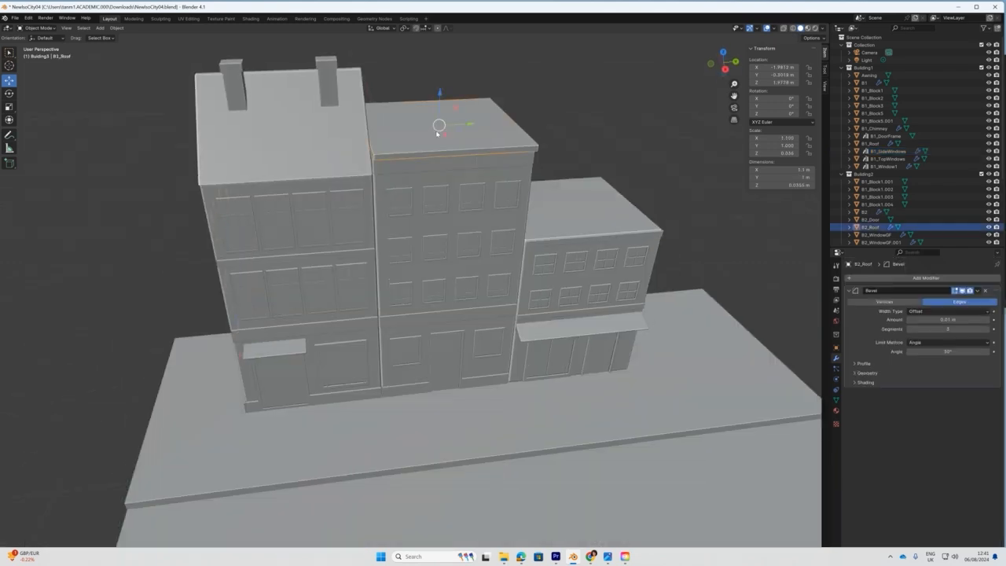
Nudge the roof bar, then lower the middle building's top face in Edit Mode.
{"action": "left_click_drag", "start_coordinate": [439, 88], "coordinate": [439, 41]}
{"action": "left_click", "coordinate": [441, 137]}
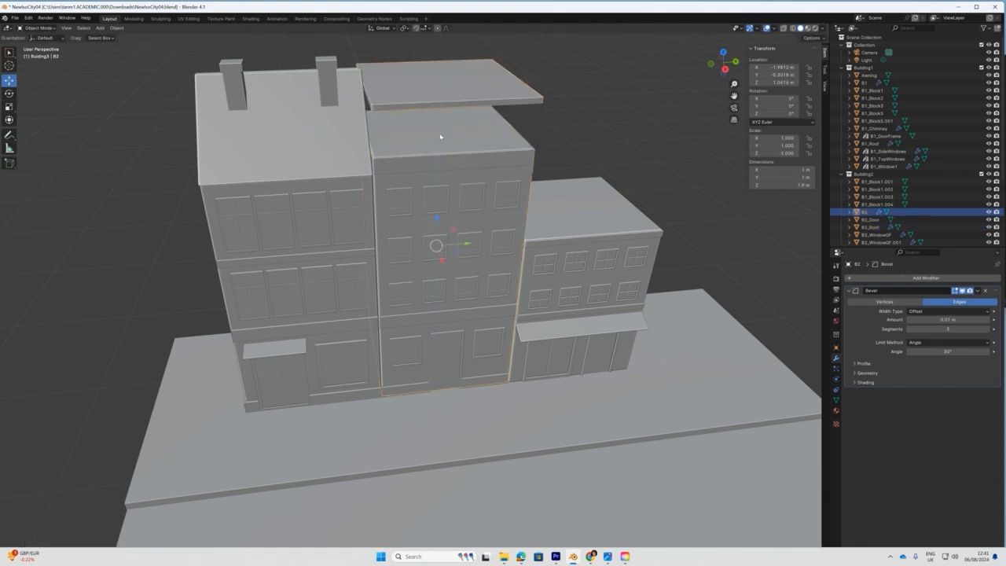
{"action": "left_click", "coordinate": [37, 27]}
{"action": "left_click", "coordinate": [35, 42]}
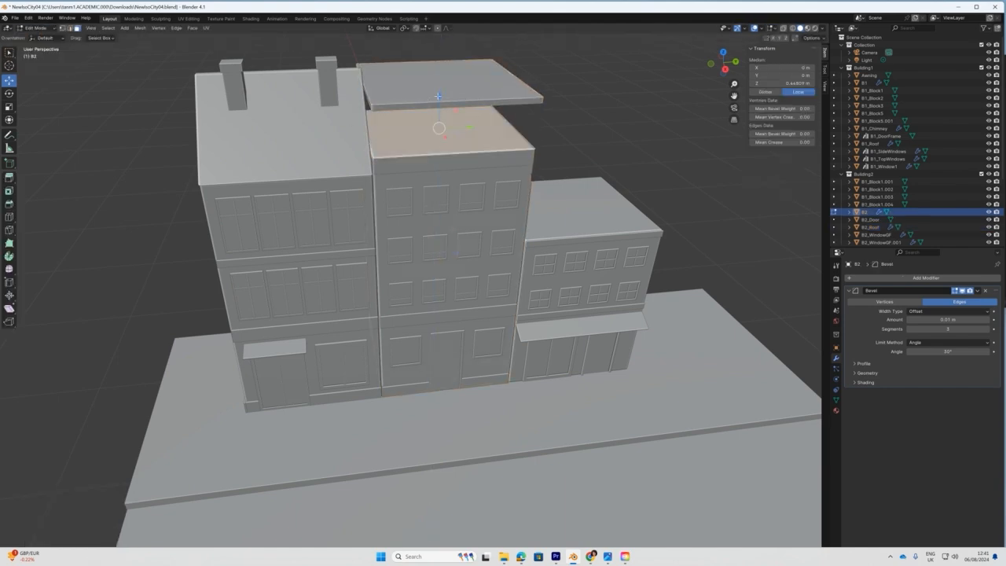
{"action": "key", "text": "KP_1"}
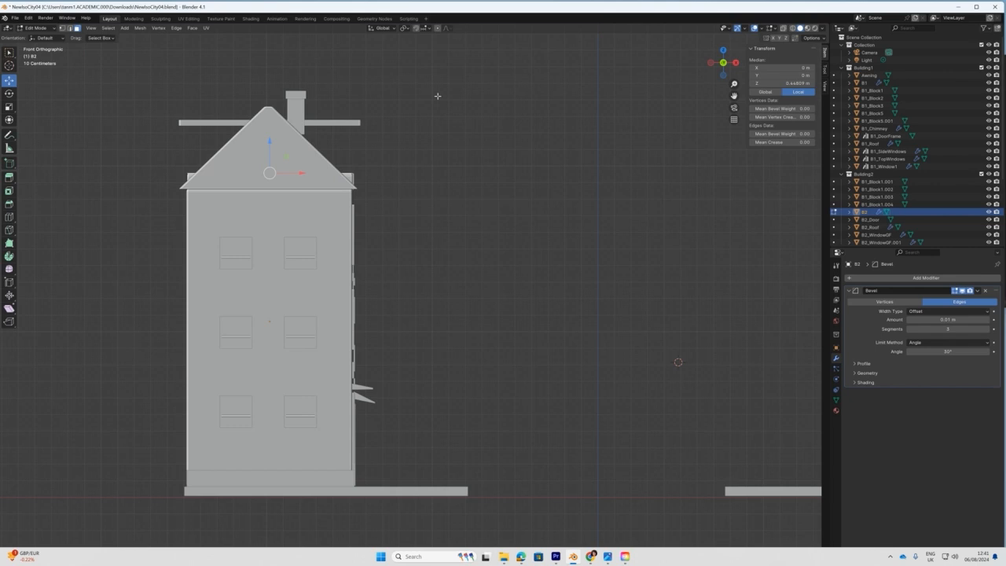
{"action": "key", "text": "KP_3"}
{"action": "left_click_drag", "start_coordinate": [465, 143], "coordinate": [462, 159]}
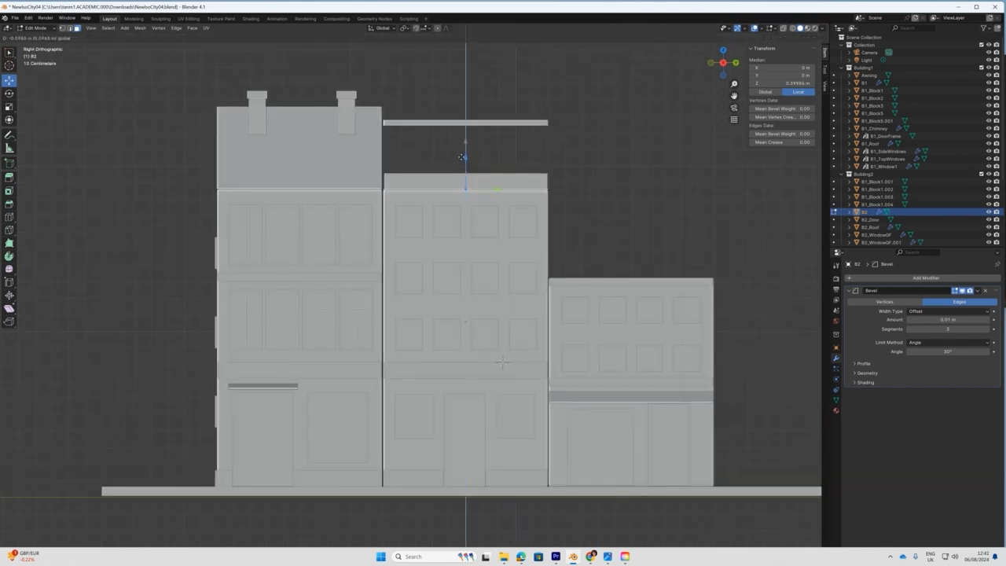
{"action": "left_click", "coordinate": [463, 154]}
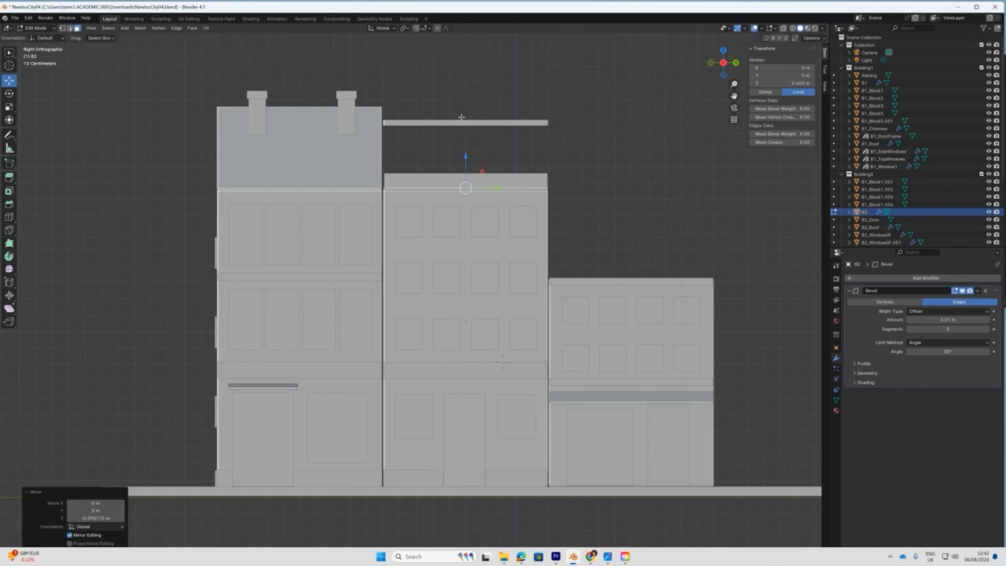
In Object Mode, drop B2_Roof from about 2.24 m to 1.97 m onto Building 2.
{"action": "left_click", "coordinate": [36, 29]}
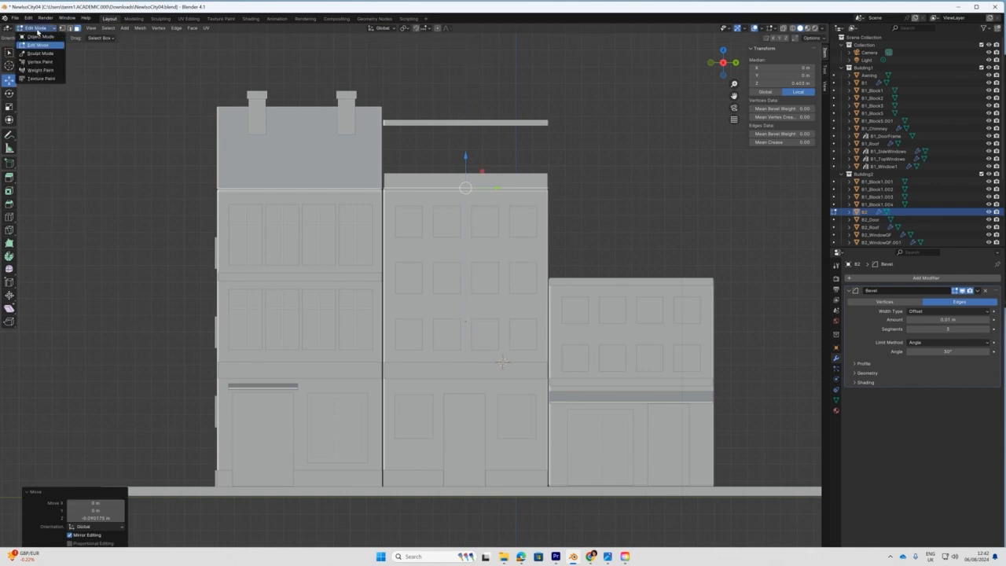
{"action": "left_click", "coordinate": [39, 36]}
{"action": "left_click", "coordinate": [452, 124]}
{"action": "left_click_drag", "start_coordinate": [464, 92], "coordinate": [461, 144]}
Inspect the buildings in perspective, then return to the Numpad 3 side orthographic view.
{"action": "left_click", "coordinate": [450, 197]}
{"action": "middle_click_drag", "start_coordinate": [458, 199], "coordinate": [483, 216]}
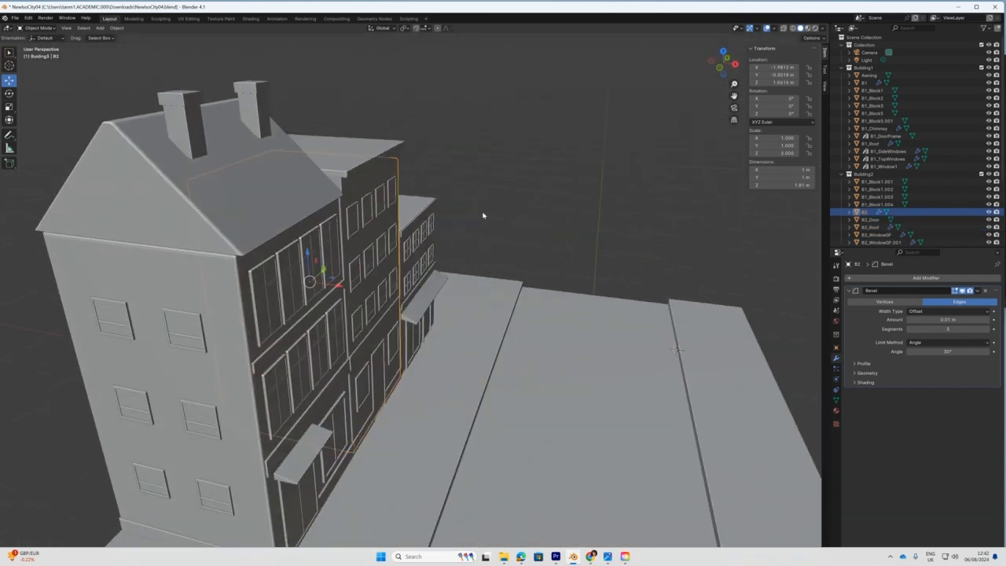
{"action": "left_click", "coordinate": [359, 183]}
{"action": "middle_click_drag", "start_coordinate": [360, 183], "coordinate": [307, 172]}
{"action": "key", "text": "KP_3"}
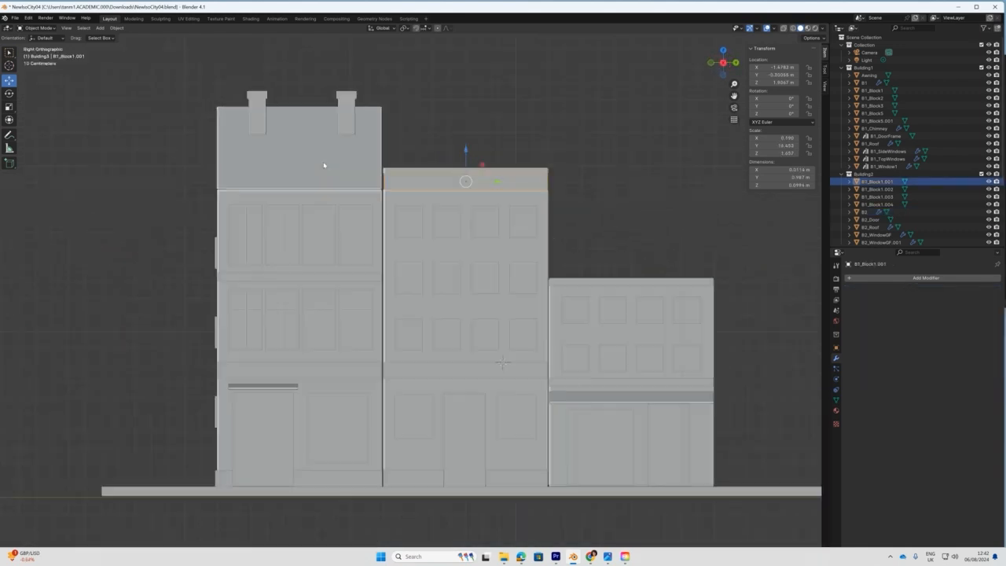
Lower B1_Block1.001 and B2_Roof, and tighten B2_WindowGF.001's Array.001 Z offset to -1.6.
{"action": "mouse_move", "coordinate": [466, 154]}
{"action": "left_mouse_down"}
{"action": "mouse_move", "coordinate": [464, 167]}
{"action": "mouse_move", "coordinate": [465, 152]}
{"action": "left_mouse_up"}
{"action": "left_click", "coordinate": [443, 169]}
{"action": "left_click", "coordinate": [520, 335]}
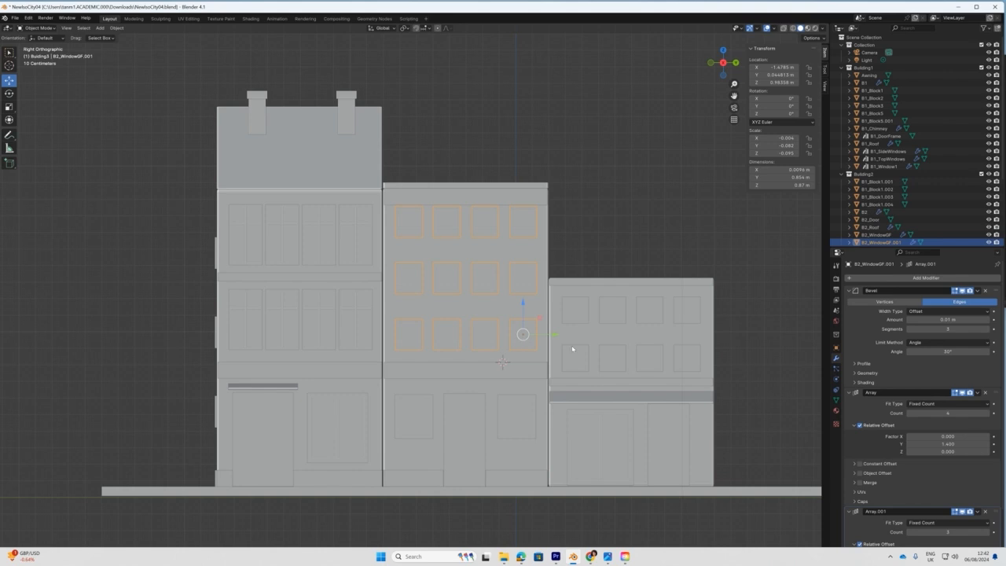
{"action": "scroll", "coordinate": [924, 483], "scroll_direction": "down", "scroll_amount": 3}
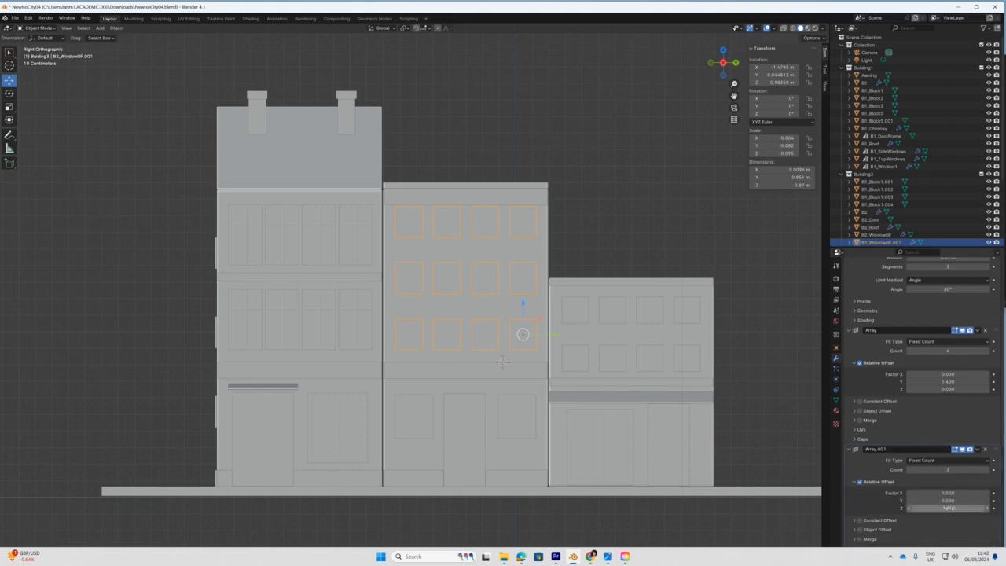
{"action": "left_click_drag", "start_coordinate": [143, 153], "coordinate": [145, 153]}
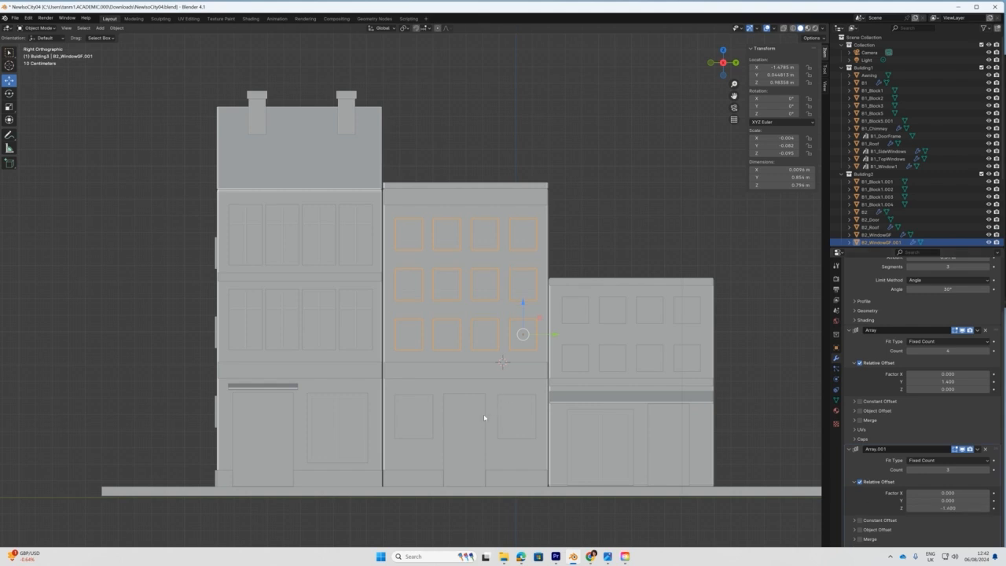
{"action": "scroll", "coordinate": [481, 421], "scroll_direction": "down", "scroll_amount": 3}
{"action": "middle_click_drag", "start_coordinate": [418, 381], "coordinate": [440, 383]}
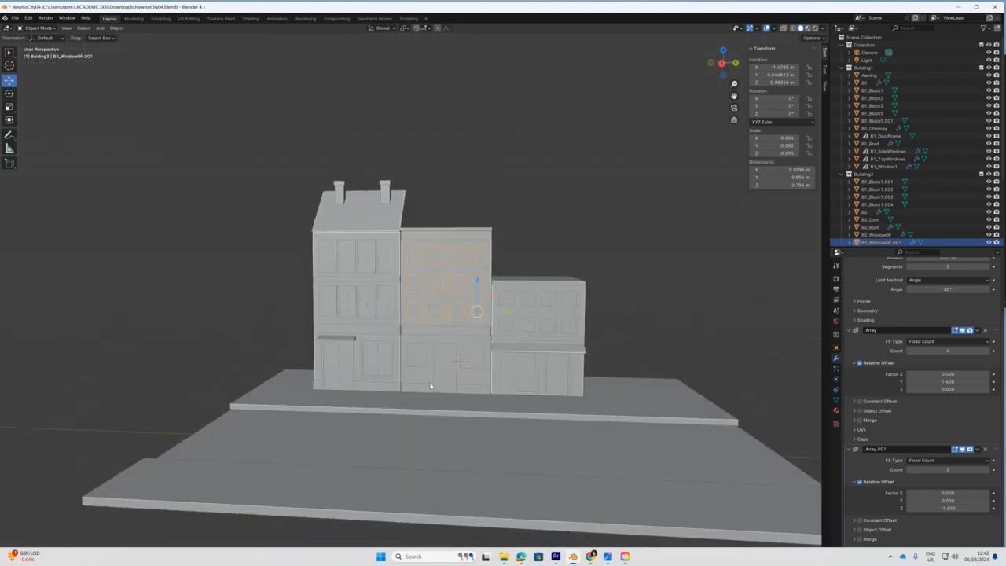
{"action": "scroll", "coordinate": [515, 364], "scroll_direction": "up", "scroll_amount": 2}
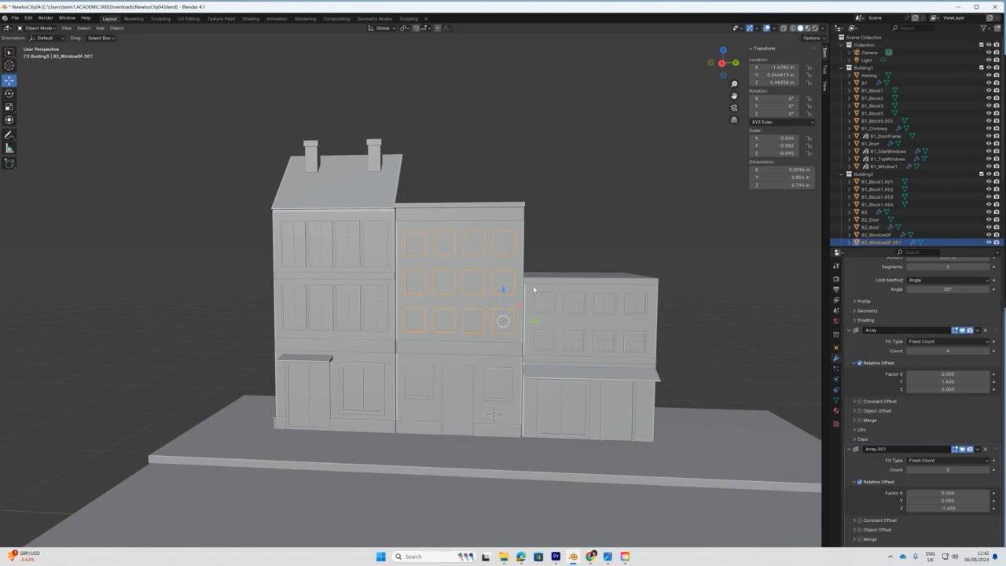
{"action": "left_click", "coordinate": [572, 343]}
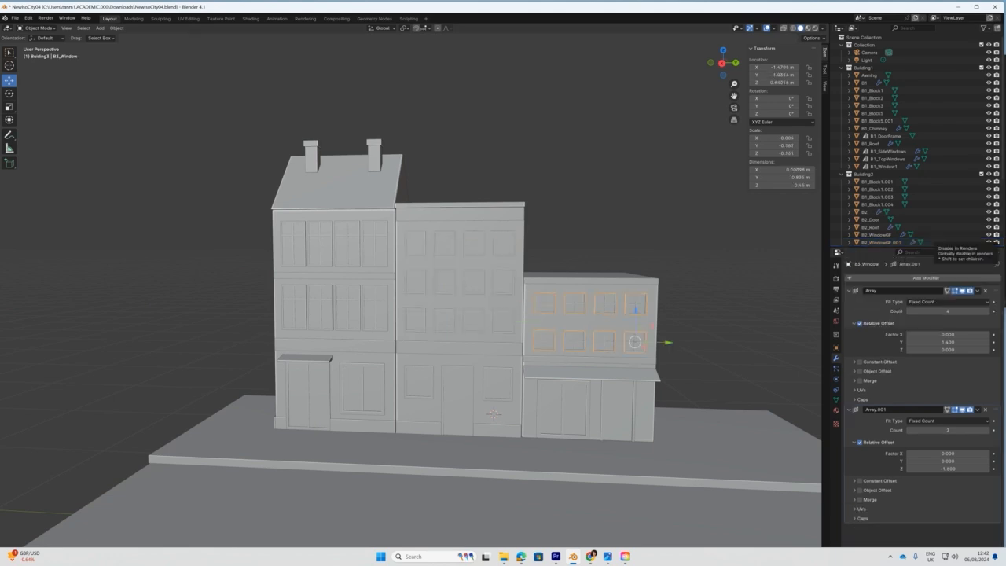
{"action": "left_click_drag", "start_coordinate": [1005, 64], "coordinate": [799, 111]}
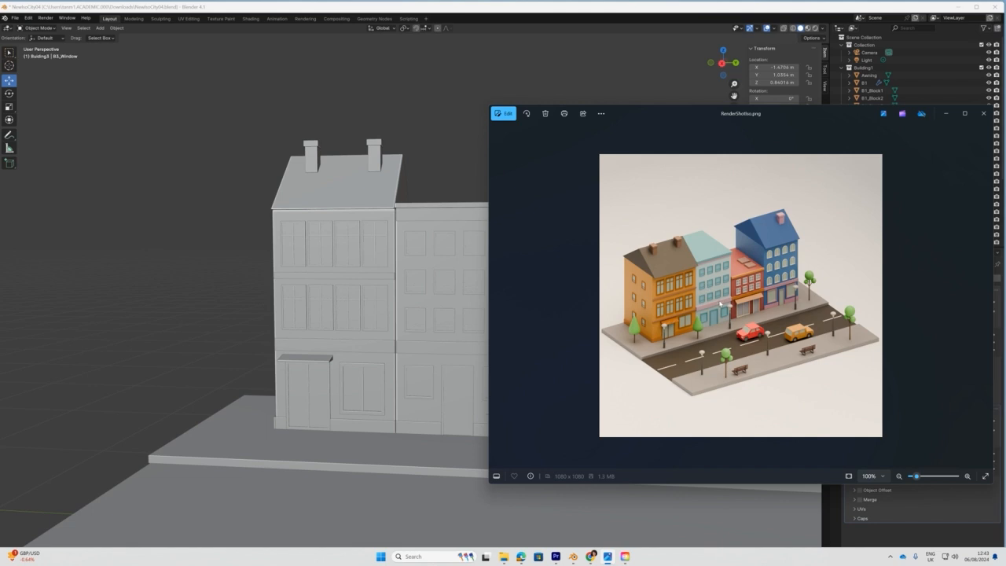
{"action": "left_click_drag", "start_coordinate": [694, 118], "coordinate": [1005, 99]}
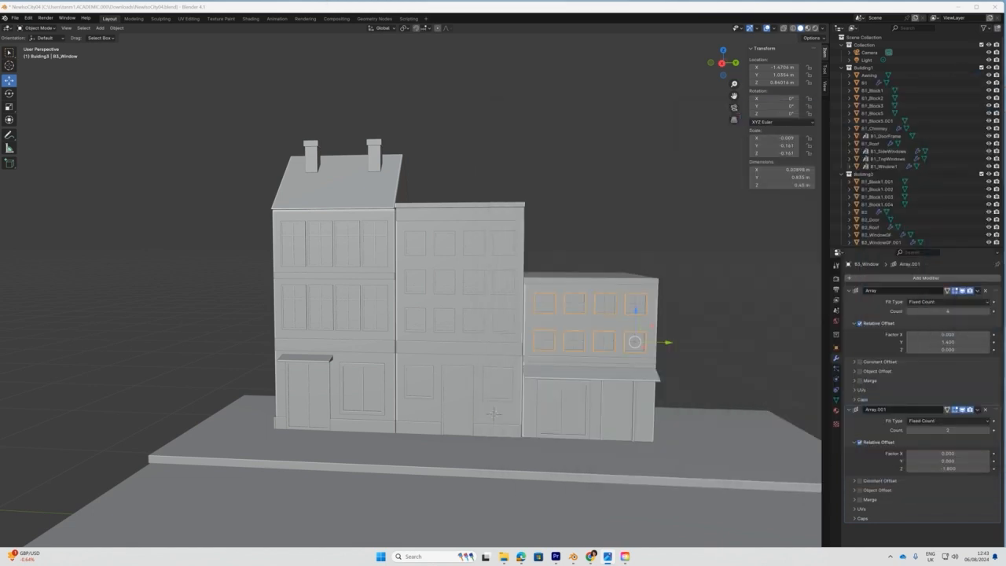
{"action": "left_click", "coordinate": [568, 361]}
{"action": "scroll", "coordinate": [608, 392], "scroll_direction": "up", "scroll_amount": 1}
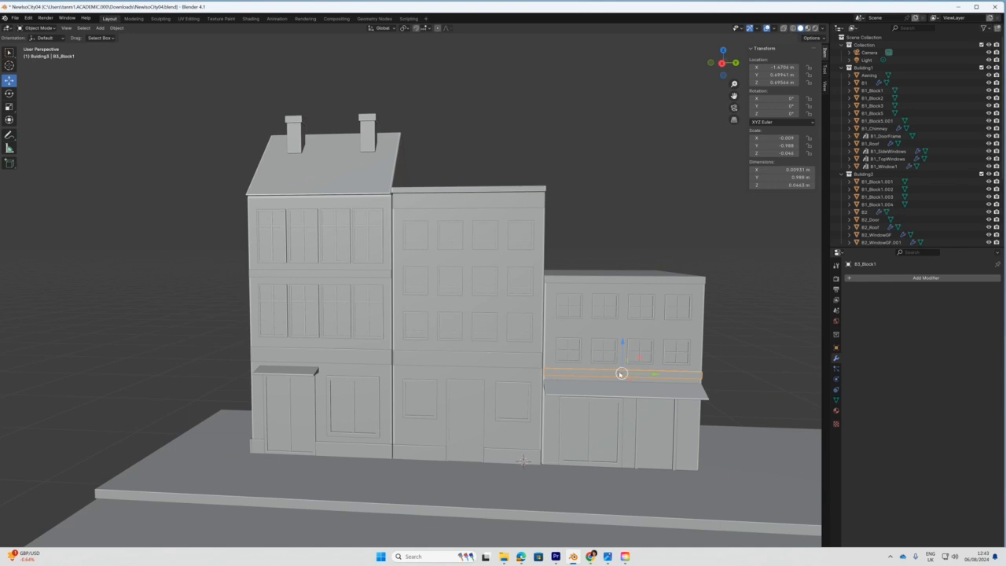
Raise the right building's B3_Block1 ledge and scale it taller on Z.
{"action": "left_click_drag", "start_coordinate": [622, 342], "coordinate": [622, 330]}
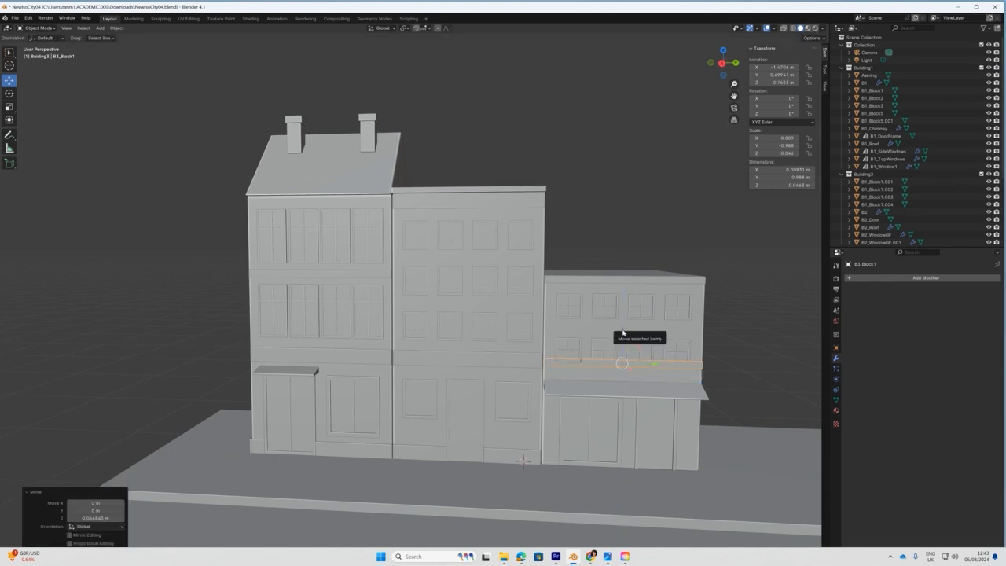
{"action": "scroll", "coordinate": [645, 406], "scroll_direction": "up", "scroll_amount": 3}
{"action": "middle_click_drag", "start_coordinate": [654, 399], "coordinate": [547, 347], "text": "shift"}
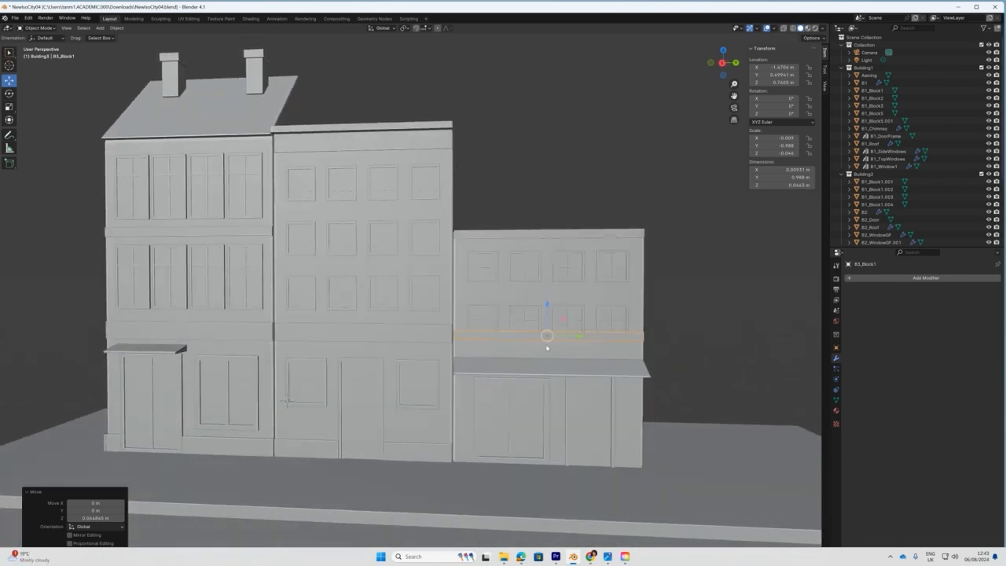
{"action": "key", "text": "s"}
{"action": "left_click_drag", "start_coordinate": [548, 304], "coordinate": [554, 264]}
{"action": "key", "text": "g"}
{"action": "left_click_drag", "start_coordinate": [548, 304], "coordinate": [542, 321]}
Raise B3_Awning and B3_Window, setting the window Array.001 Z offset to -1.400.
{"action": "left_click", "coordinate": [527, 361]}
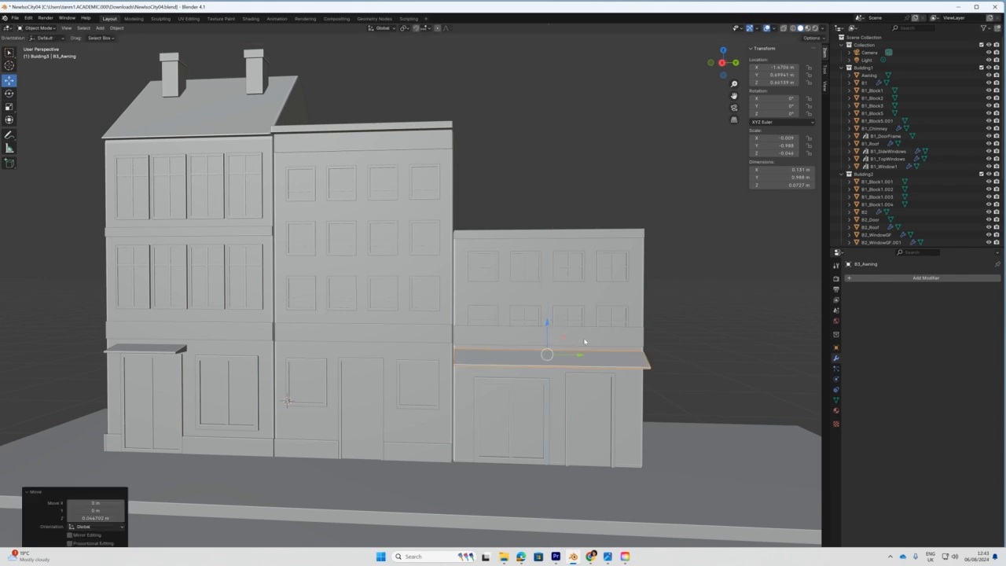
{"action": "left_click", "coordinate": [613, 317]}
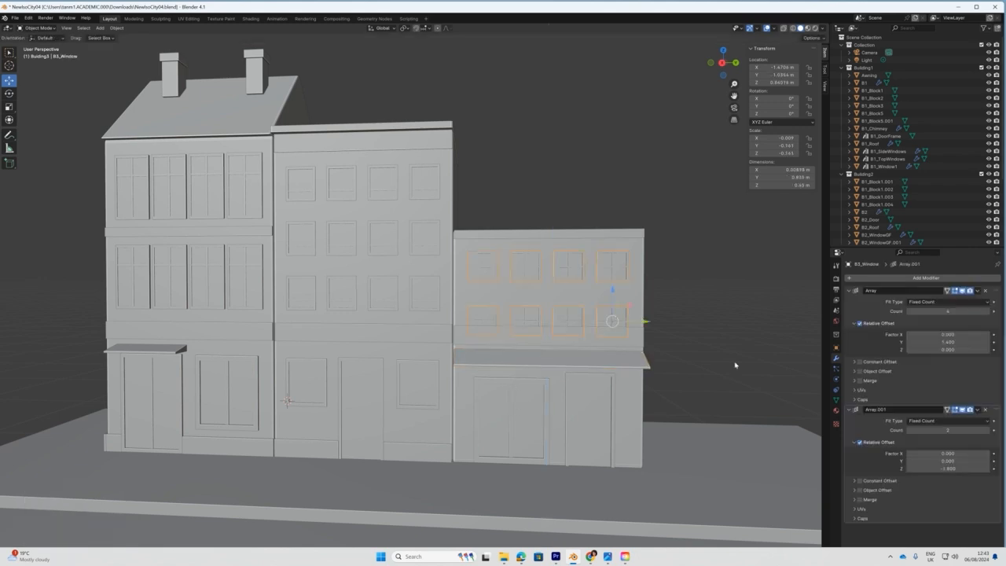
{"action": "left_click_drag", "start_coordinate": [612, 291], "coordinate": [612, 269]}
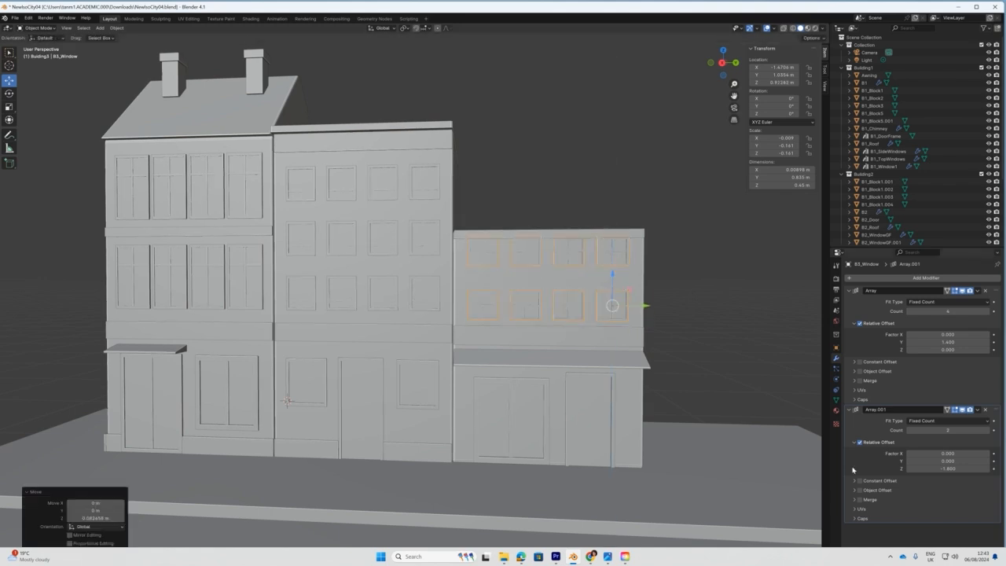
{"action": "left_click_drag", "start_coordinate": [950, 469], "coordinate": [958, 469]}
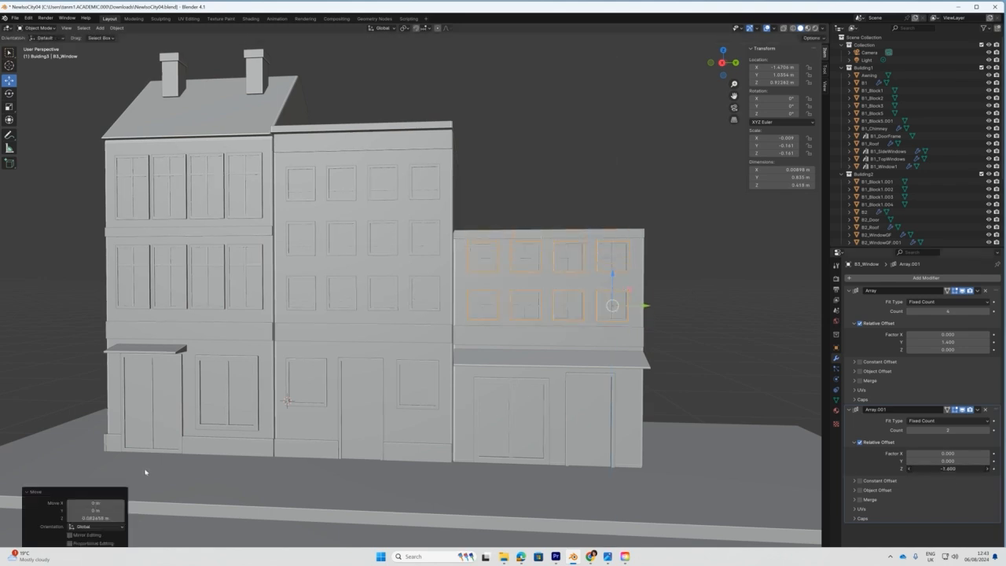
{"action": "left_click_drag", "start_coordinate": [146, 471], "coordinate": [146, 471]}
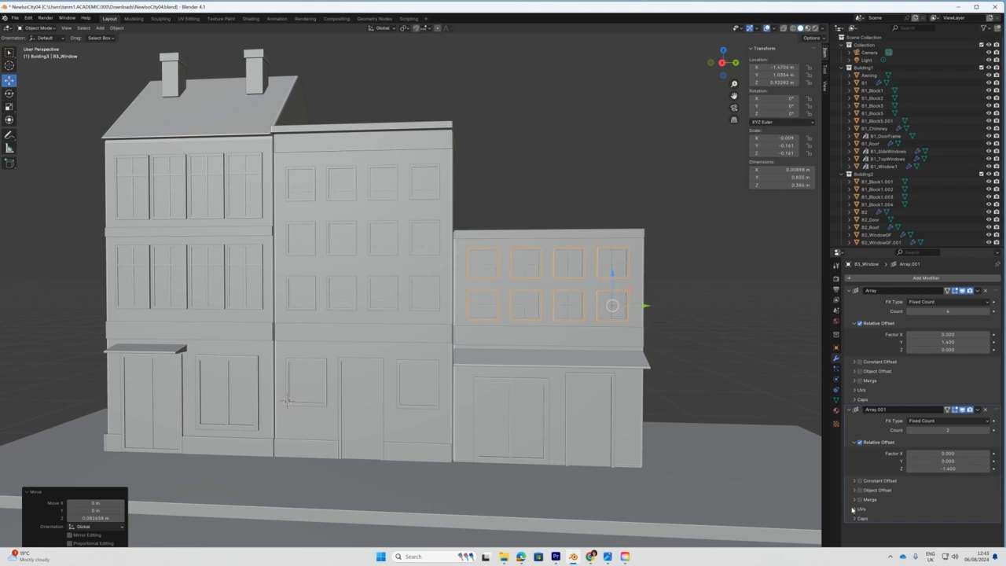
{"action": "middle_click_drag", "start_coordinate": [541, 420], "coordinate": [585, 423]}
{"action": "middle_click_drag", "start_coordinate": [510, 429], "coordinate": [471, 431]}
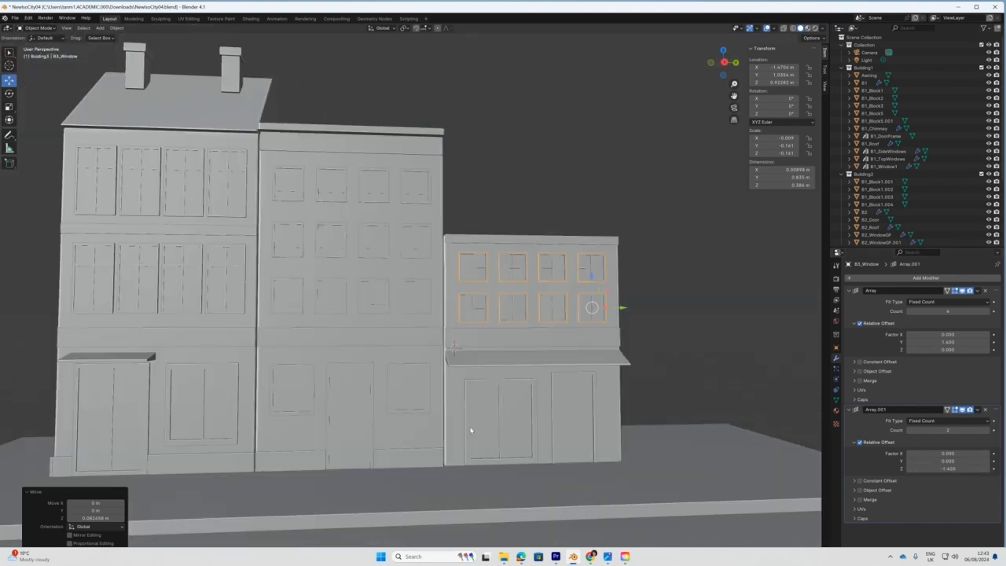
{"action": "left_click", "coordinate": [503, 384]}
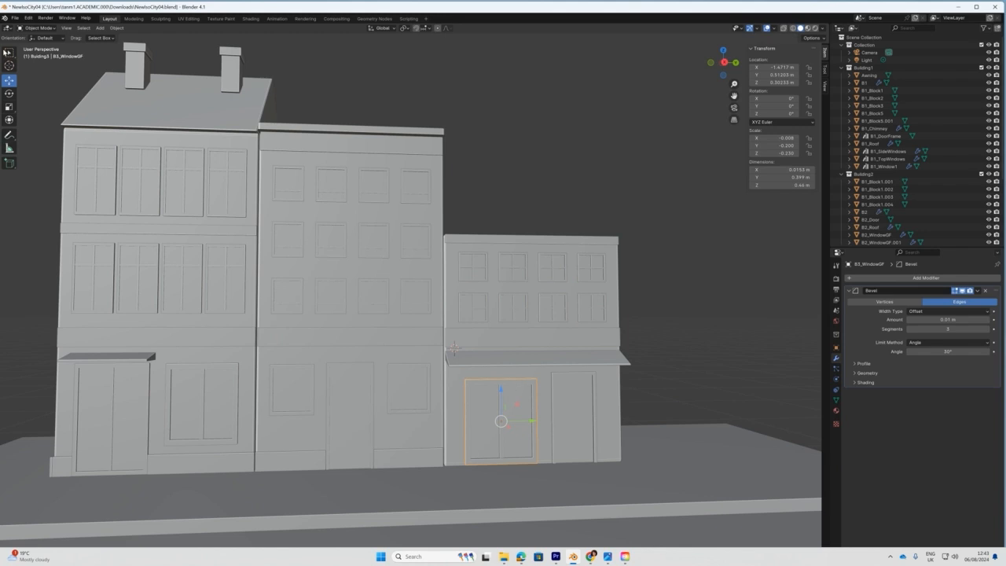
With X-ray on, raise the top vertices of the right building's ground-floor window in Edit Mode.
{"action": "left_click", "coordinate": [33, 28]}
{"action": "left_click", "coordinate": [33, 44]}
{"action": "middle_click_drag", "start_coordinate": [501, 366], "coordinate": [481, 425]}
{"action": "scroll", "coordinate": [547, 440], "scroll_direction": "up", "scroll_amount": 3}
{"action": "middle_click_drag", "start_coordinate": [601, 455], "coordinate": [518, 353]}
{"action": "left_click", "coordinate": [62, 28]}
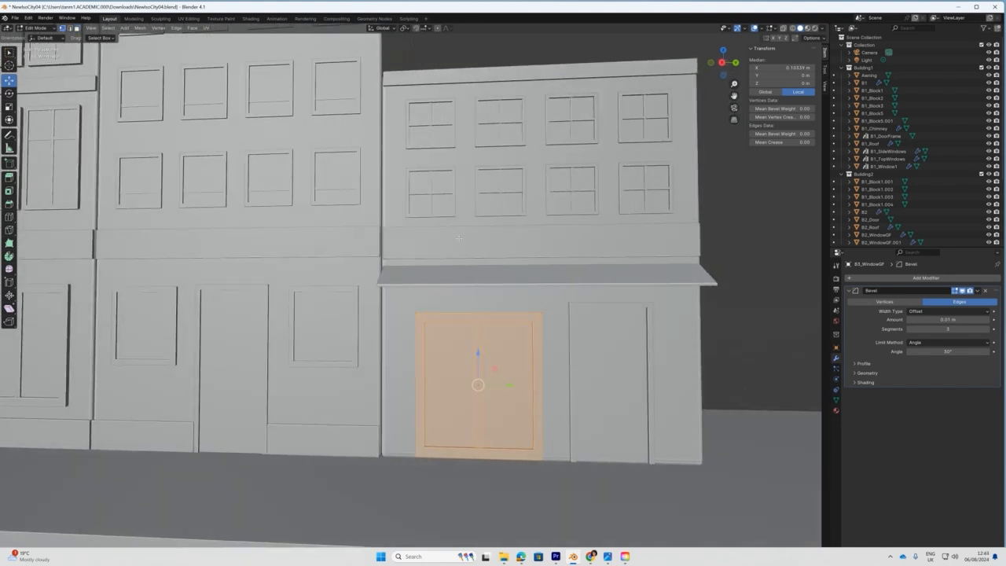
{"action": "left_click_drag", "start_coordinate": [524, 333], "coordinate": [518, 326]}
{"action": "left_click_drag", "start_coordinate": [477, 286], "coordinate": [478, 273]}
{"action": "key", "text": "ctrl+z"}
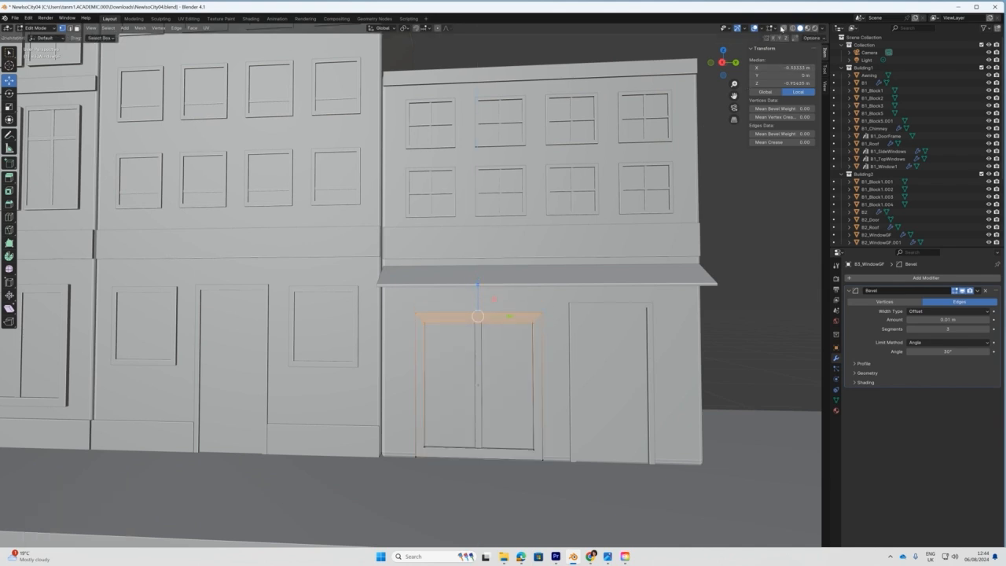
{"action": "left_click", "coordinate": [782, 28]}
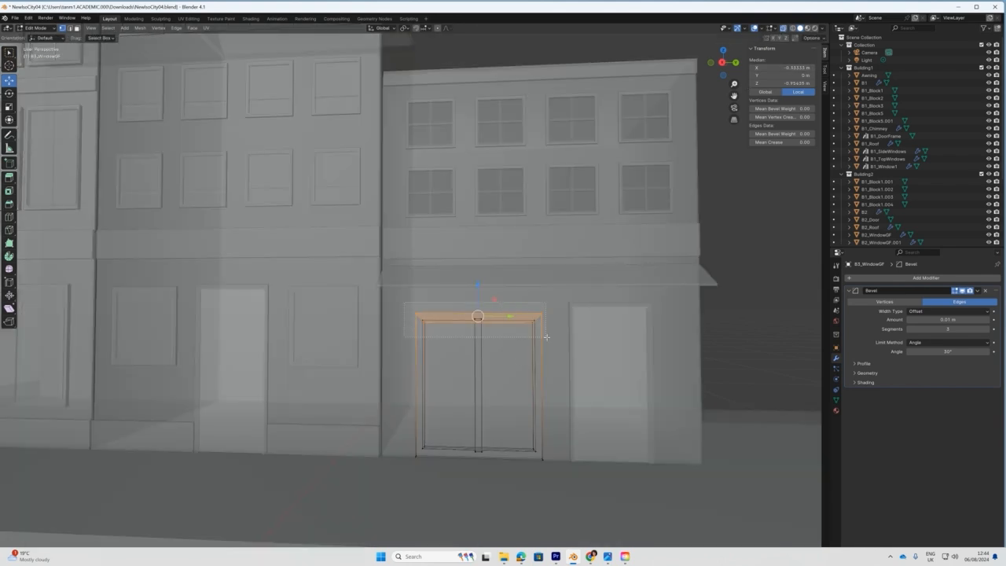
{"action": "left_click_drag", "start_coordinate": [477, 285], "coordinate": [477, 274]}
{"action": "key", "text": "KP_3"}
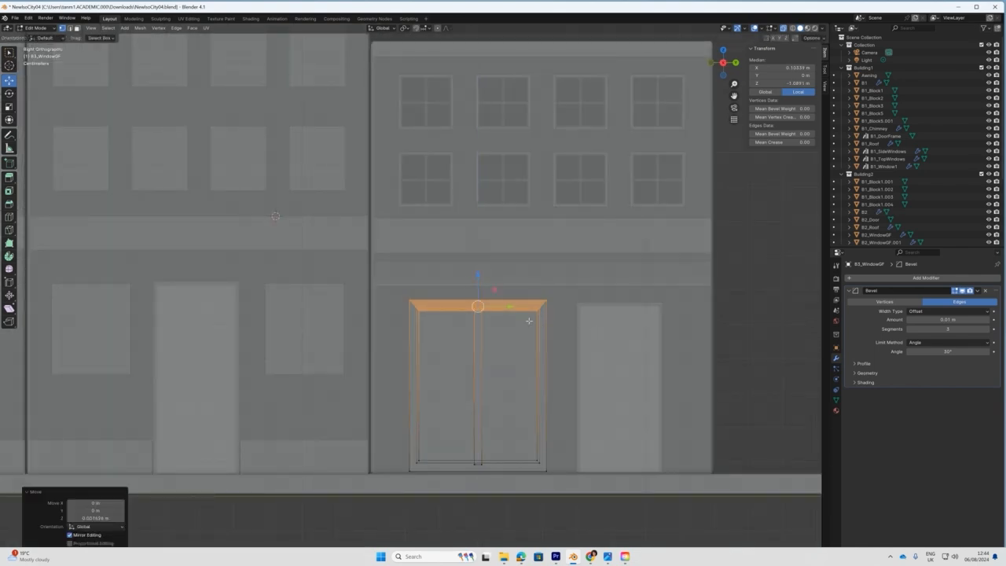
Raise the top edge of the right building's door in Edit Mode.
{"action": "left_click", "coordinate": [34, 28]}
{"action": "left_click", "coordinate": [36, 37]}
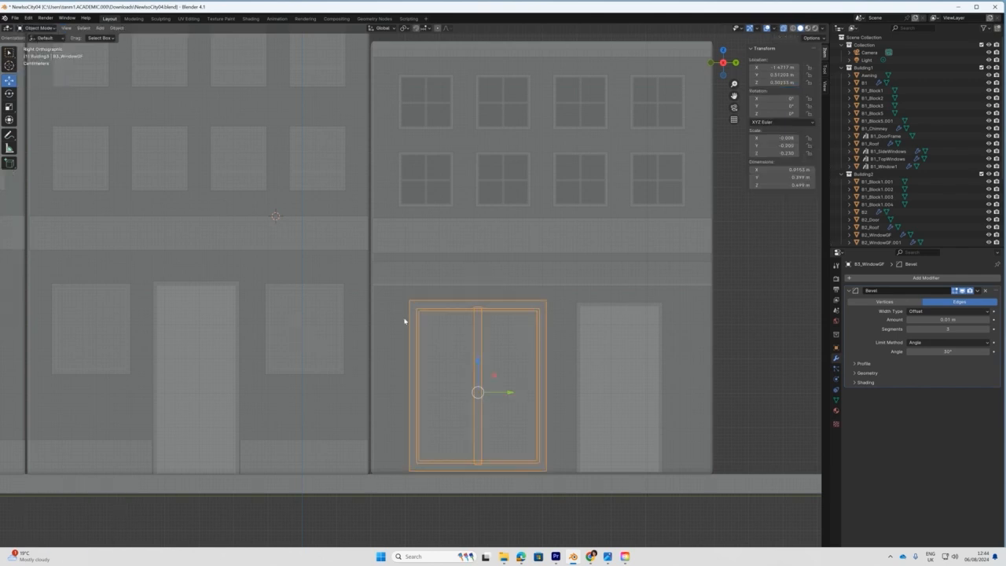
{"action": "left_click", "coordinate": [617, 362]}
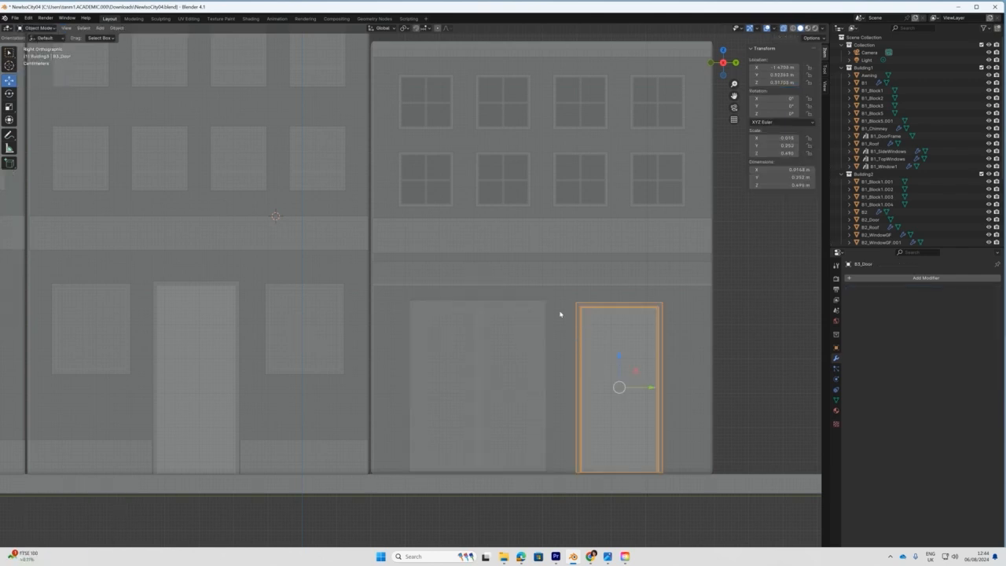
{"action": "left_click", "coordinate": [46, 29]}
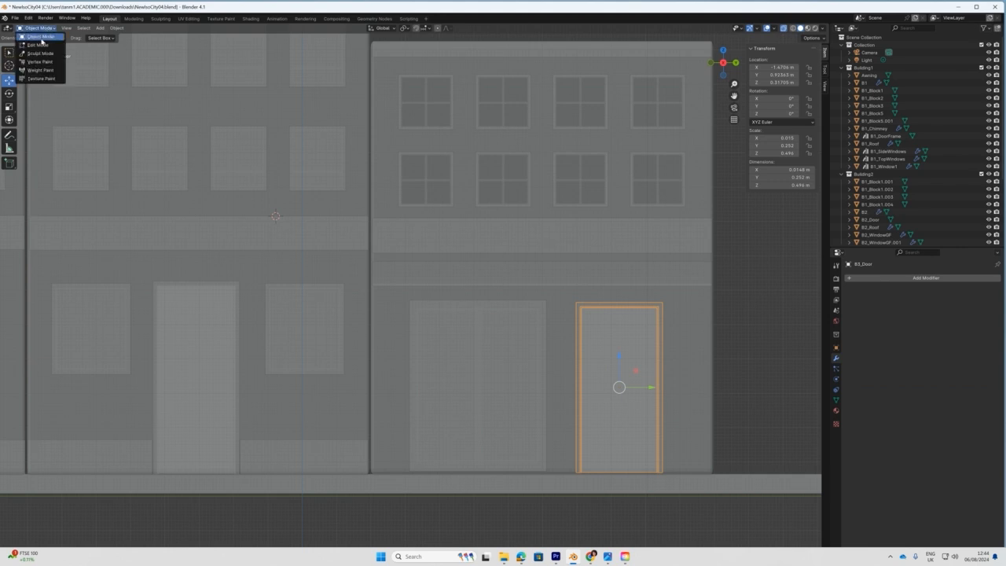
{"action": "left_click", "coordinate": [37, 45]}
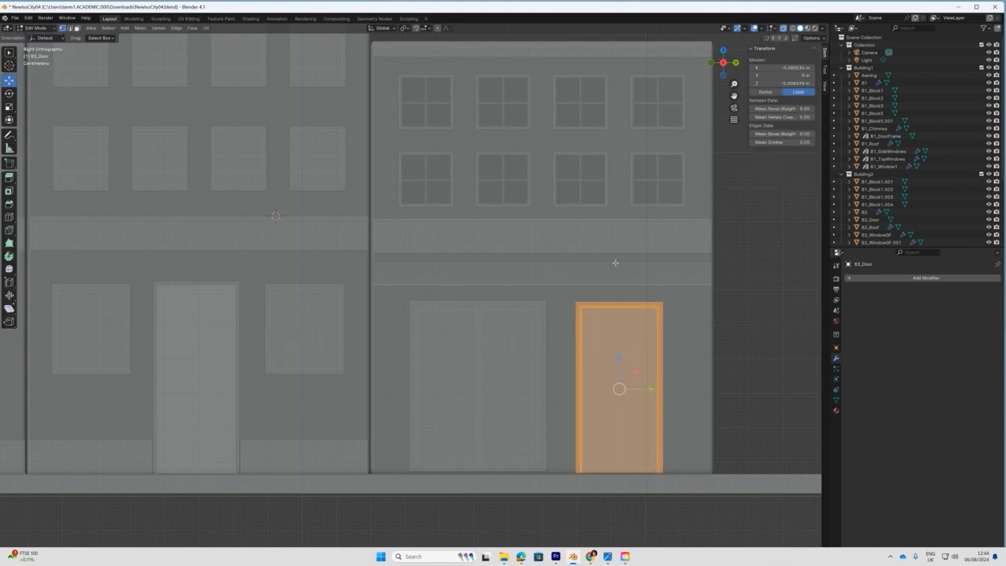
{"action": "left_click_drag", "start_coordinate": [568, 293], "coordinate": [674, 329]}
{"action": "left_click_drag", "start_coordinate": [619, 274], "coordinate": [619, 275]}
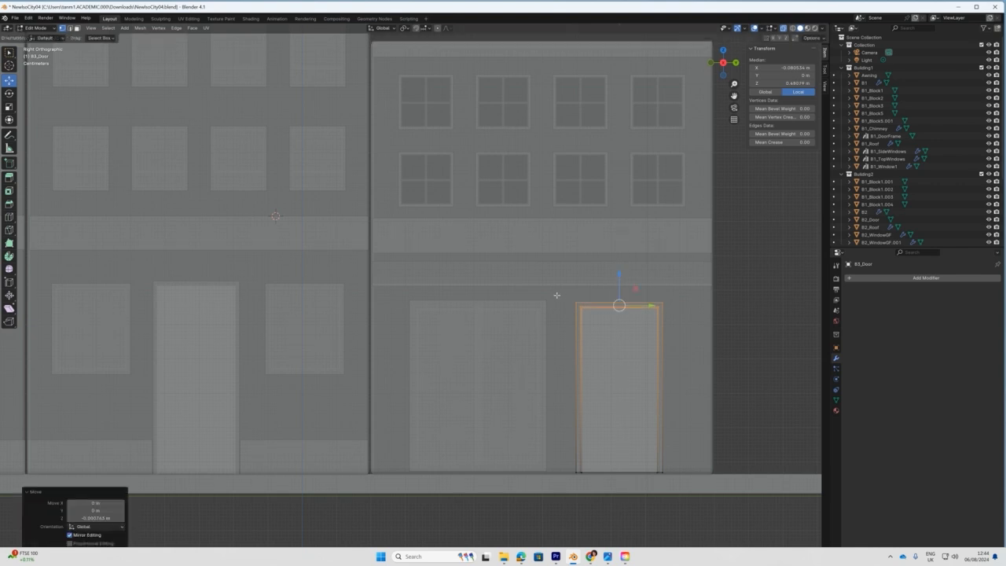
{"action": "scroll", "coordinate": [605, 330], "scroll_direction": "up", "scroll_amount": 2}
{"action": "middle_click_drag", "start_coordinate": [633, 332], "coordinate": [486, 290], "text": "shift"}
{"action": "left_click_drag", "start_coordinate": [476, 252], "coordinate": [647, 265]}
{"action": "left_click_drag", "start_coordinate": [552, 234], "coordinate": [552, 223]}
Shift the door's left and right edges outward along Y to about 0.273 m, then return to Object Mode.
{"action": "left_click_drag", "start_coordinate": [481, 250], "coordinate": [501, 504]}
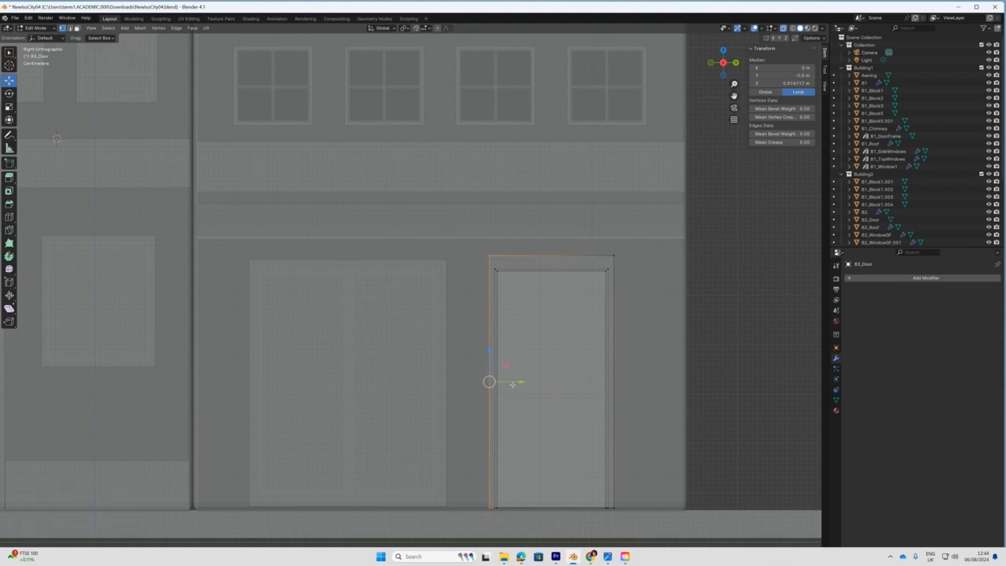
{"action": "left_click_drag", "start_coordinate": [522, 381], "coordinate": [517, 381]}
{"action": "left_click_drag", "start_coordinate": [633, 523], "coordinate": [610, 246]}
{"action": "left_click_drag", "start_coordinate": [644, 382], "coordinate": [652, 382]}
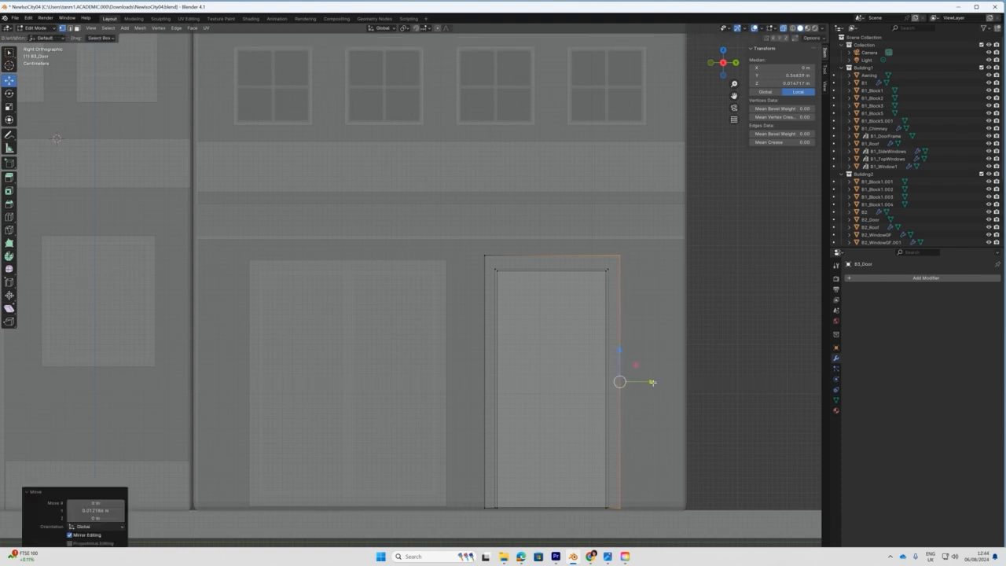
{"action": "left_click_drag", "start_coordinate": [652, 382], "coordinate": [652, 381]}
{"action": "scroll", "coordinate": [651, 382], "scroll_direction": "down", "scroll_amount": 5}
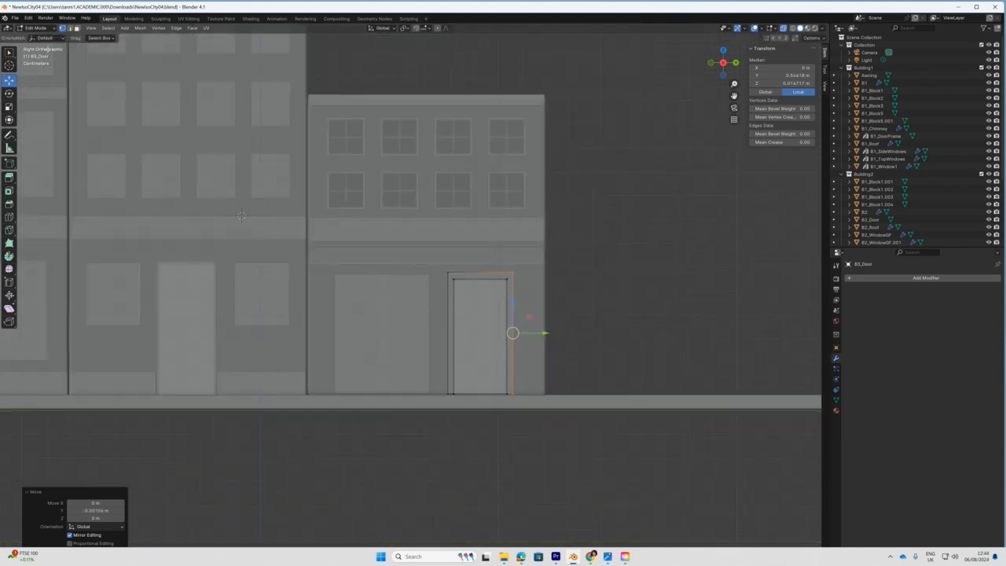
{"action": "left_click", "coordinate": [35, 28]}
{"action": "left_click", "coordinate": [40, 34]}
Turn off X-ray and orbit around the street to inspect the middle building.
{"action": "middle_click_drag", "start_coordinate": [319, 241], "coordinate": [268, 160]}
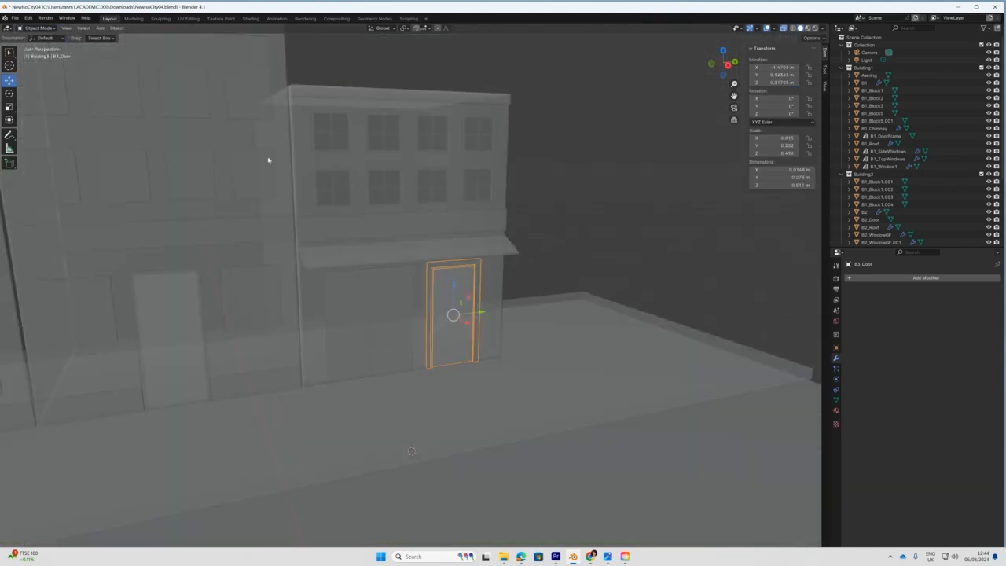
{"action": "left_click", "coordinate": [783, 28]}
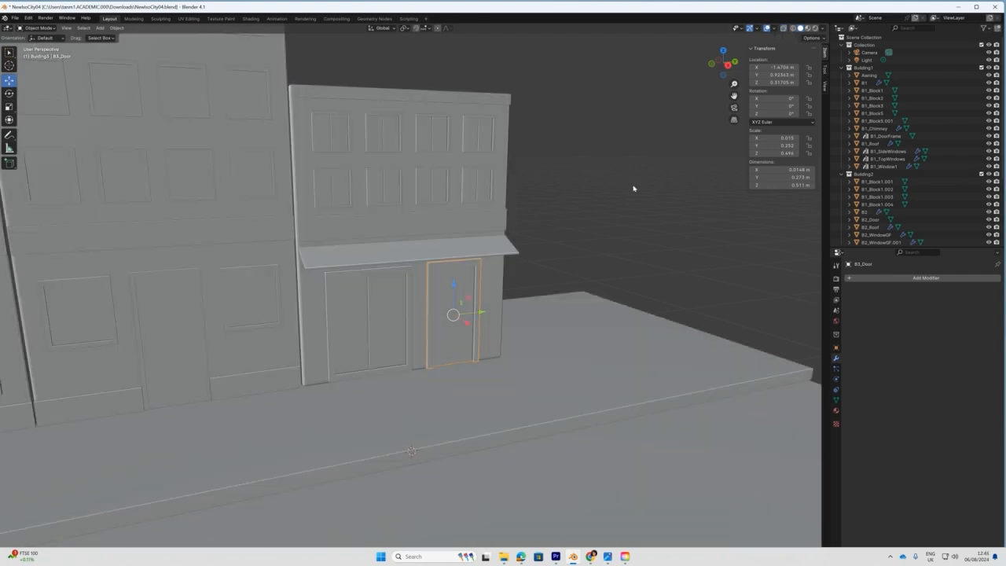
{"action": "scroll", "coordinate": [593, 249], "scroll_direction": "down", "scroll_amount": 1}
{"action": "middle_click_drag", "start_coordinate": [593, 249], "coordinate": [456, 293]}
{"action": "scroll", "coordinate": [456, 293], "scroll_direction": "down", "scroll_amount": 3}
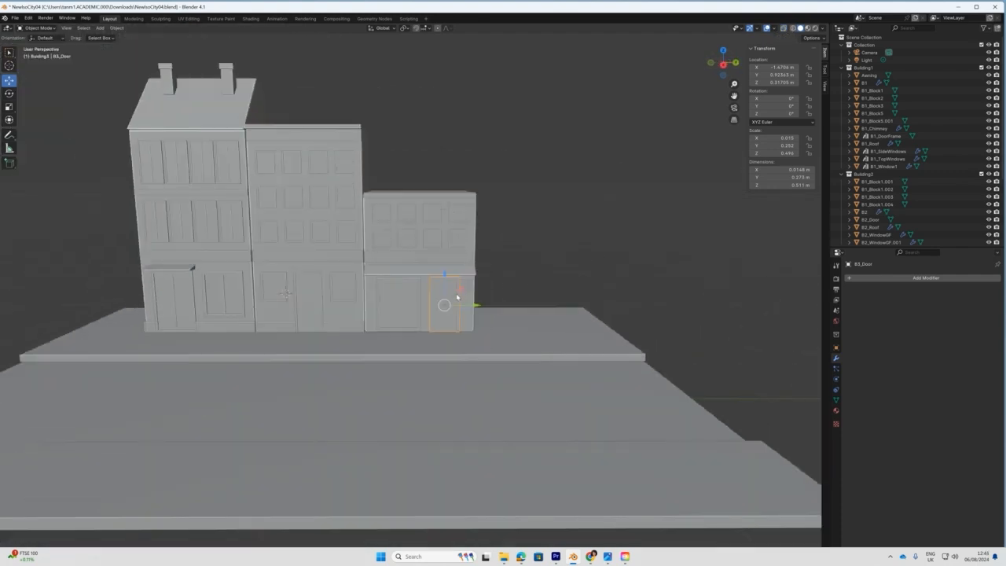
{"action": "scroll", "coordinate": [401, 320], "scroll_direction": "up", "scroll_amount": 6}
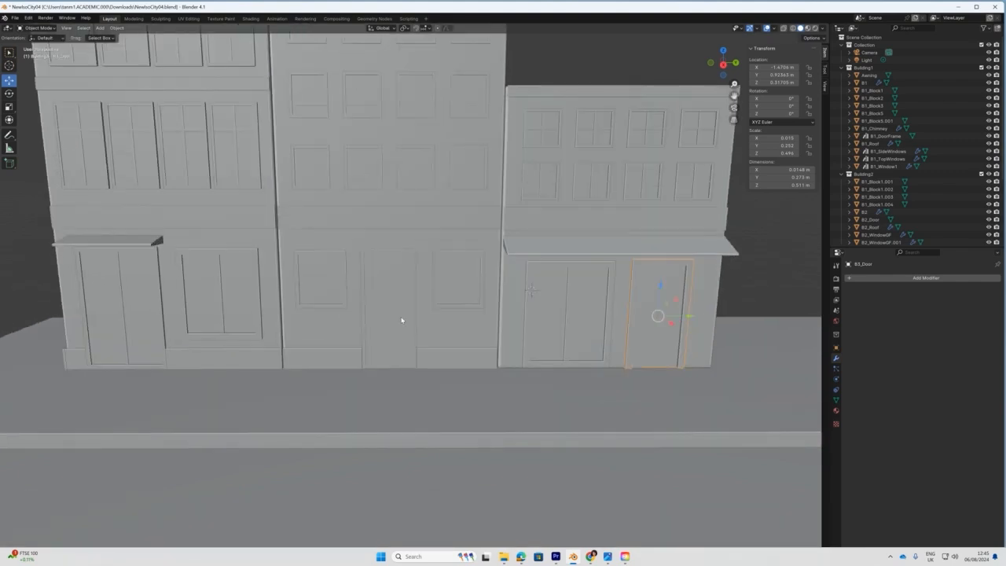
{"action": "left_click", "coordinate": [418, 317]}
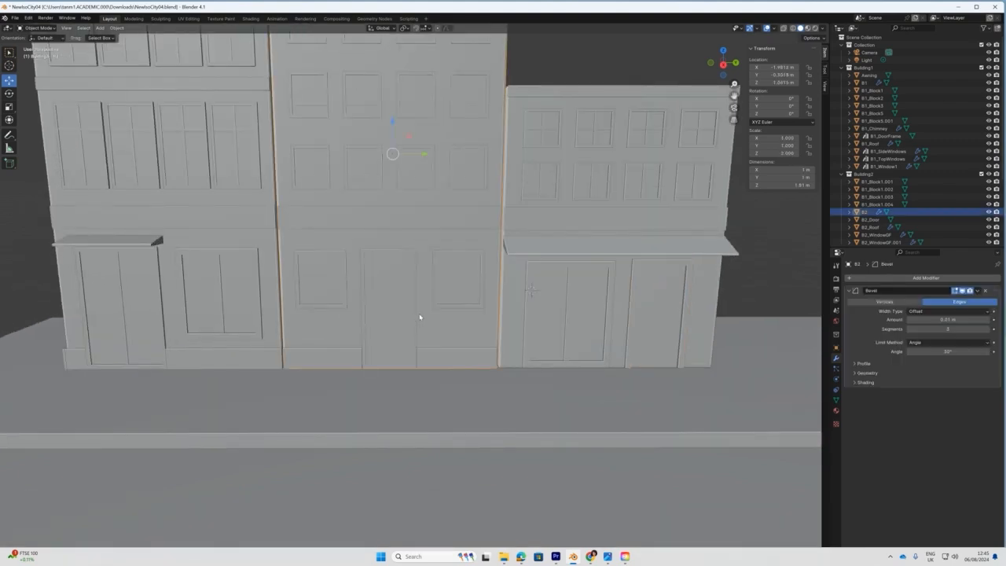
{"action": "left_click", "coordinate": [381, 252]}
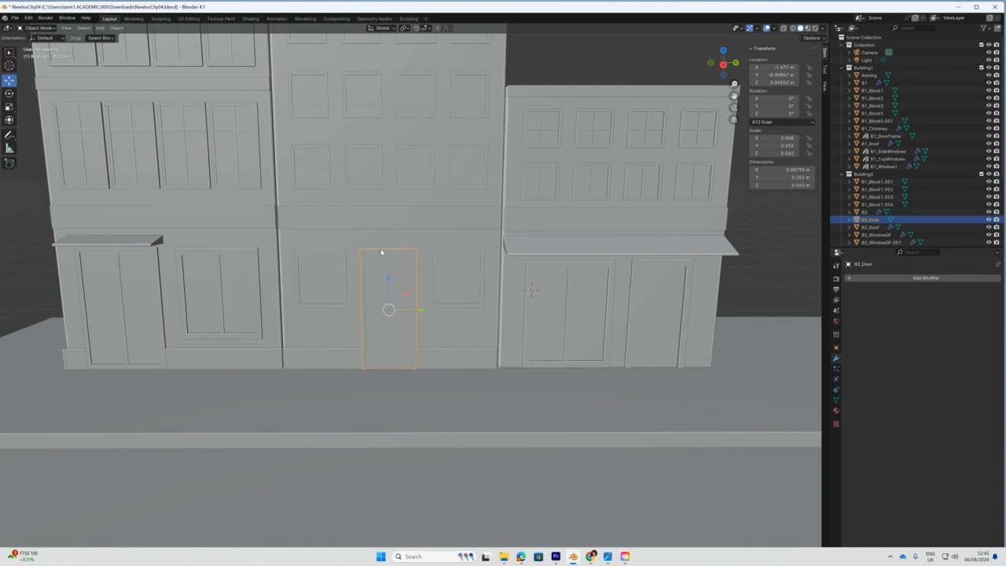
Scale B3_Awning to 0.900 along Y, narrowing it to about 0.889 m.
{"action": "left_click", "coordinate": [550, 250]}
{"action": "key", "text": "s"}
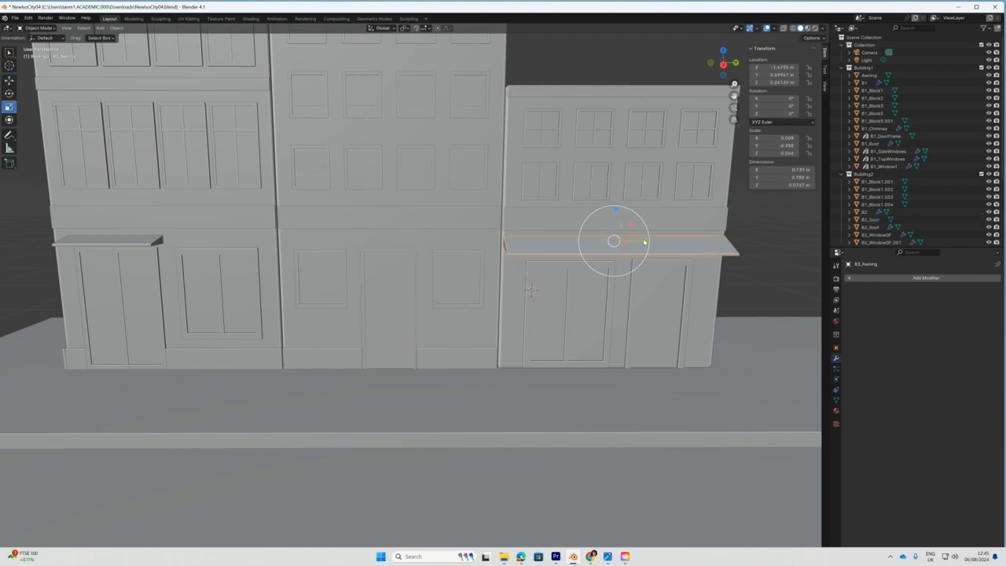
{"action": "left_click_drag", "start_coordinate": [644, 241], "coordinate": [641, 243]}
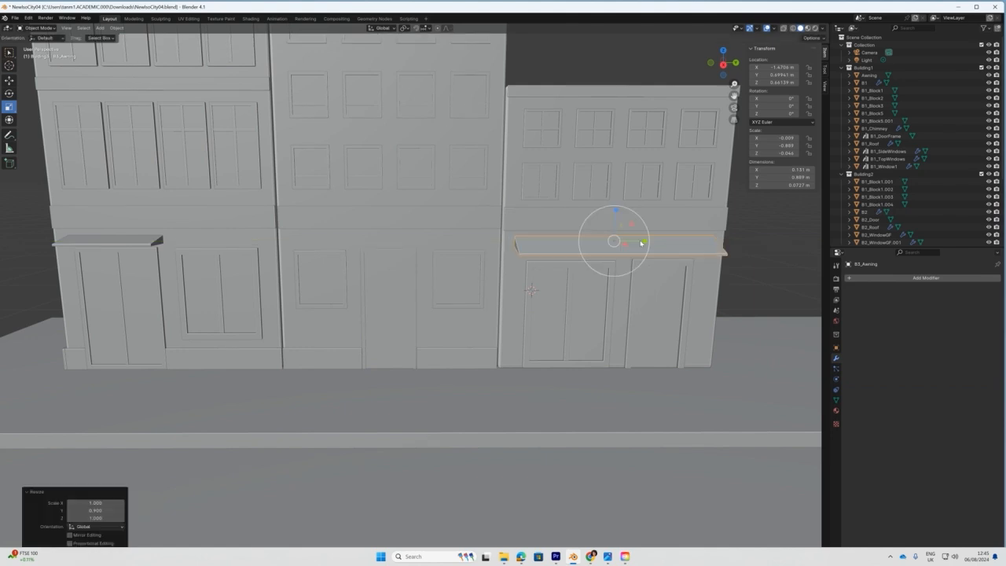
{"action": "scroll", "coordinate": [635, 305], "scroll_direction": "down", "scroll_amount": 3}
{"action": "middle_click_drag", "start_coordinate": [577, 284], "coordinate": [593, 303]}
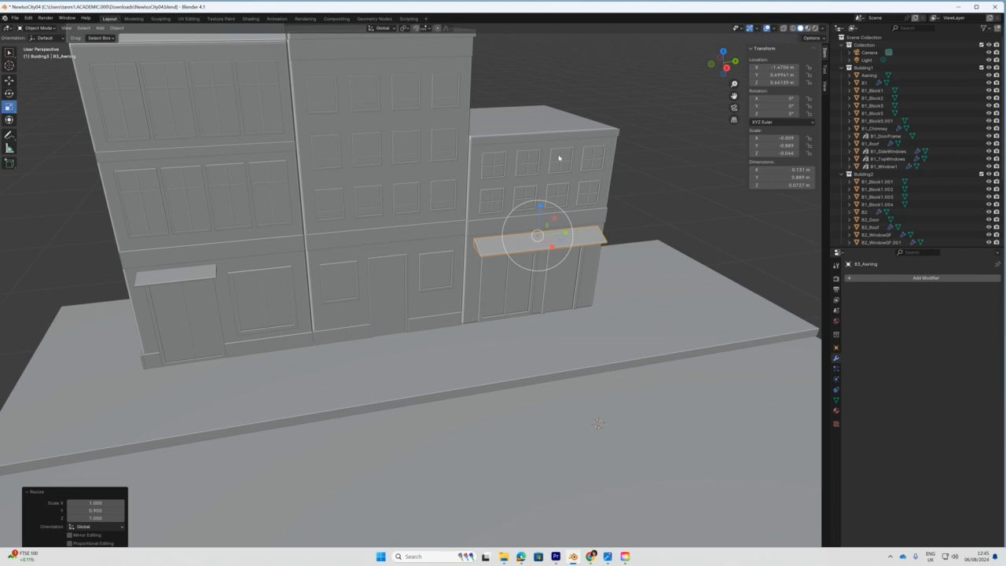
{"action": "scroll", "coordinate": [554, 206], "scroll_direction": "down", "scroll_amount": 3}
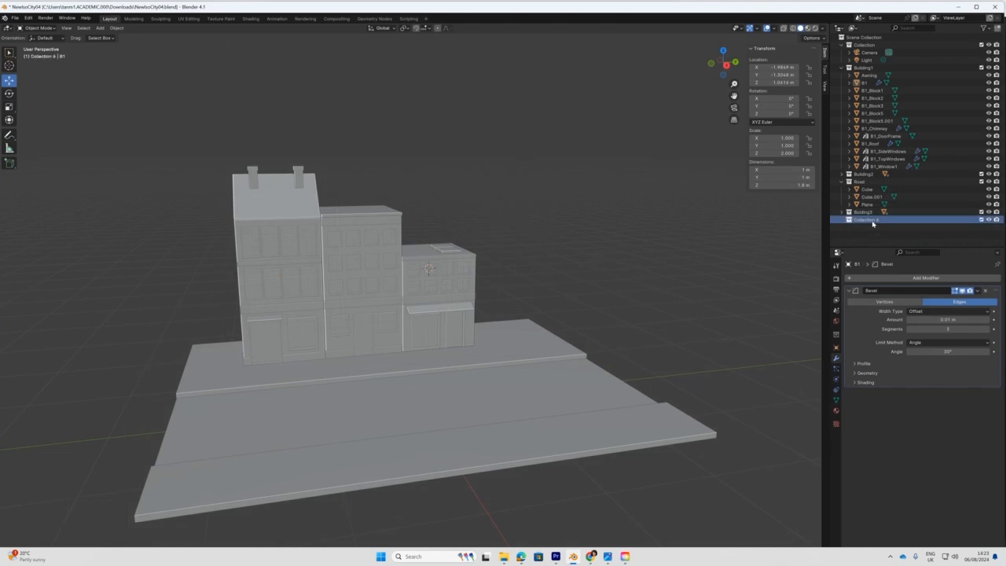
Rename the new collection to Building4.
{"action": "double_click", "coordinate": [874, 219]}
{"action": "type", "text": "Building4"}
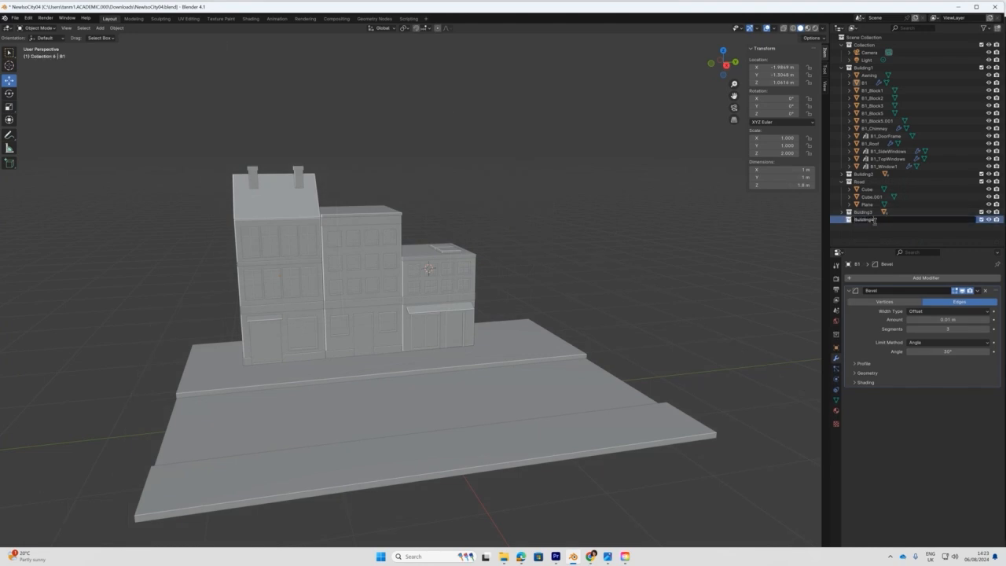
{"action": "key", "text": "Return"}
Duplicate B1's block and slide the copy along X and Y beside the row, hiding the Road collection.
{"action": "key", "text": "shift+d"}
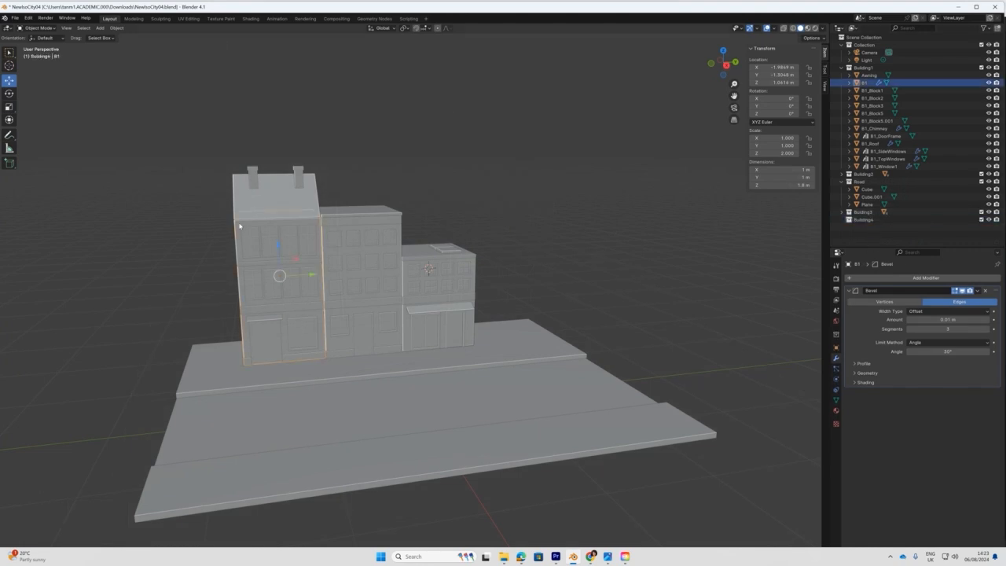
{"action": "right_click", "coordinate": [308, 253]}
{"action": "middle_click_drag", "start_coordinate": [308, 253], "coordinate": [383, 264]}
{"action": "left_click_drag", "start_coordinate": [312, 294], "coordinate": [499, 305]}
{"action": "left_click", "coordinate": [988, 190]}
{"action": "middle_click_drag", "start_coordinate": [464, 286], "coordinate": [338, 305]}
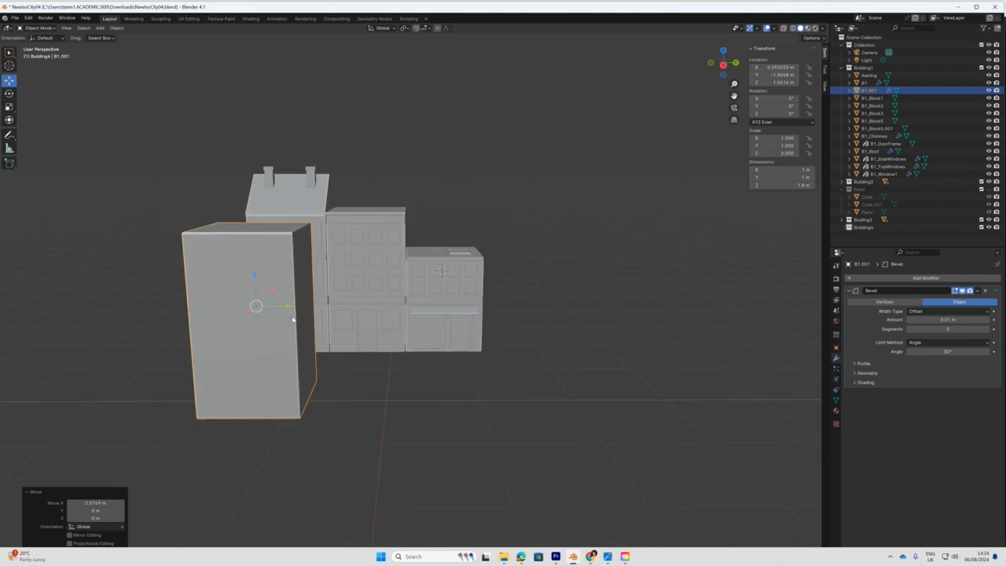
{"action": "left_click_drag", "start_coordinate": [289, 312], "coordinate": [418, 319]}
Move the copied block into the Building4 collection.
{"action": "right_click", "coordinate": [400, 264]}
{"action": "left_click", "coordinate": [392, 377]}
{"action": "left_click", "coordinate": [391, 383]}
Move the reference photo window out of view and select Building2's ground-floor windows and door.
{"action": "middle_click_drag", "start_coordinate": [479, 350], "coordinate": [503, 343]}
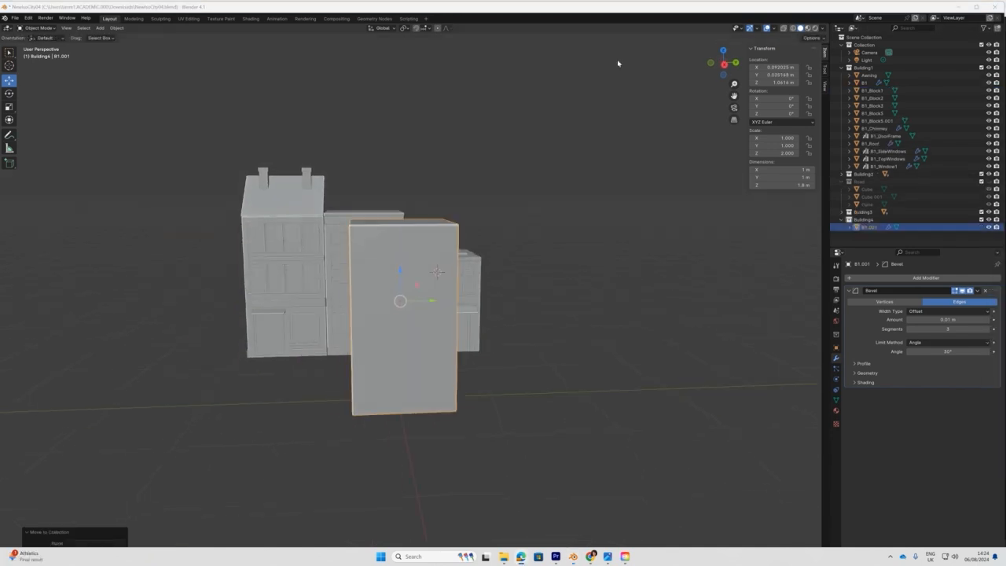
{"action": "scroll", "coordinate": [618, 62], "scroll_direction": "up", "scroll_amount": 2}
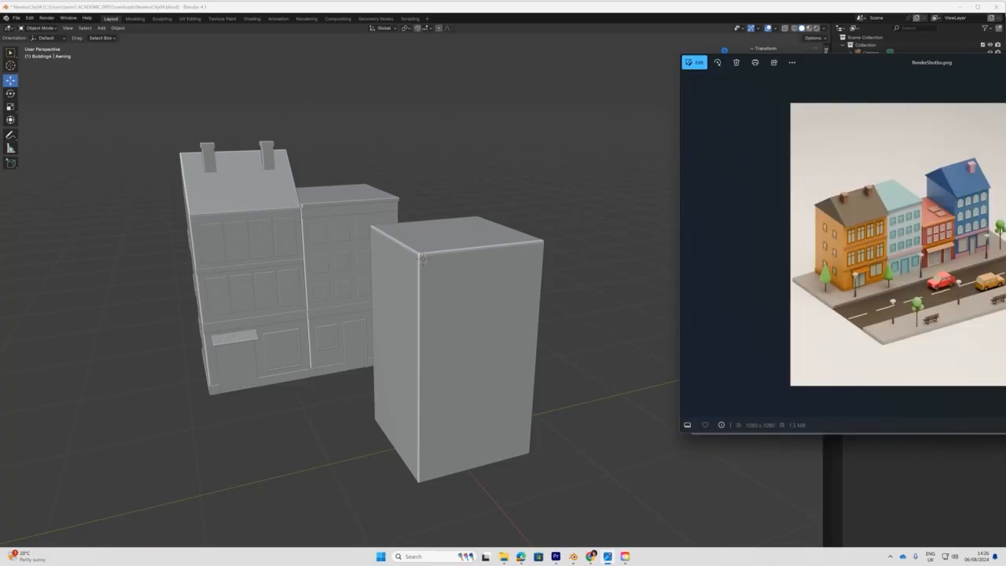
{"action": "left_click_drag", "start_coordinate": [899, 70], "coordinate": [1005, 70]}
{"action": "middle_click_drag", "start_coordinate": [348, 369], "coordinate": [365, 355]}
{"action": "left_click", "coordinate": [330, 342]}
{"action": "left_click", "coordinate": [352, 342], "text": "shift"}
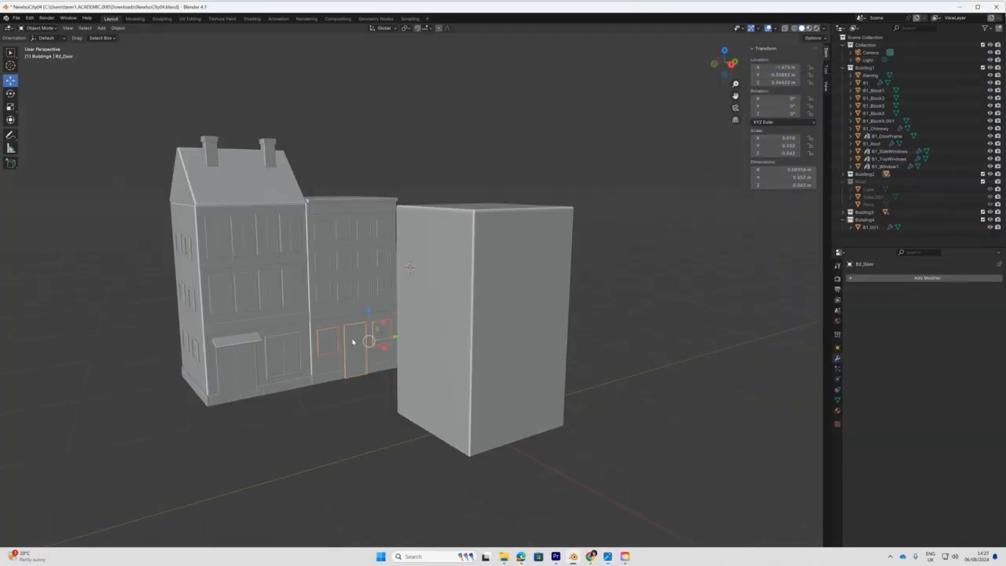
Copy the second building's door and windows onto the new box and put them in Building4.
{"action": "key", "text": "shift+d"}
{"action": "key", "text": "x"}
{"action": "left_click", "coordinate": [655, 292]}
{"action": "key", "text": "m"}
{"action": "left_click", "coordinate": [494, 390]}
{"action": "middle_click_drag", "start_coordinate": [562, 410], "coordinate": [519, 421]}
{"action": "key", "text": "KP_1"}
{"action": "left_click_drag", "start_coordinate": [644, 344], "coordinate": [624, 344]}
{"action": "middle_click_drag", "start_coordinate": [629, 344], "coordinate": [534, 361]}
{"action": "left_click_drag", "start_coordinate": [383, 396], "coordinate": [428, 396]}
{"action": "scroll", "coordinate": [425, 398], "scroll_direction": "up", "scroll_amount": 3}
{"action": "middle_click_drag", "start_coordinate": [425, 399], "coordinate": [417, 417]}
Lower the ground-floor window's bottom vertices to make the window taller.
{"action": "left_click", "coordinate": [418, 395]}
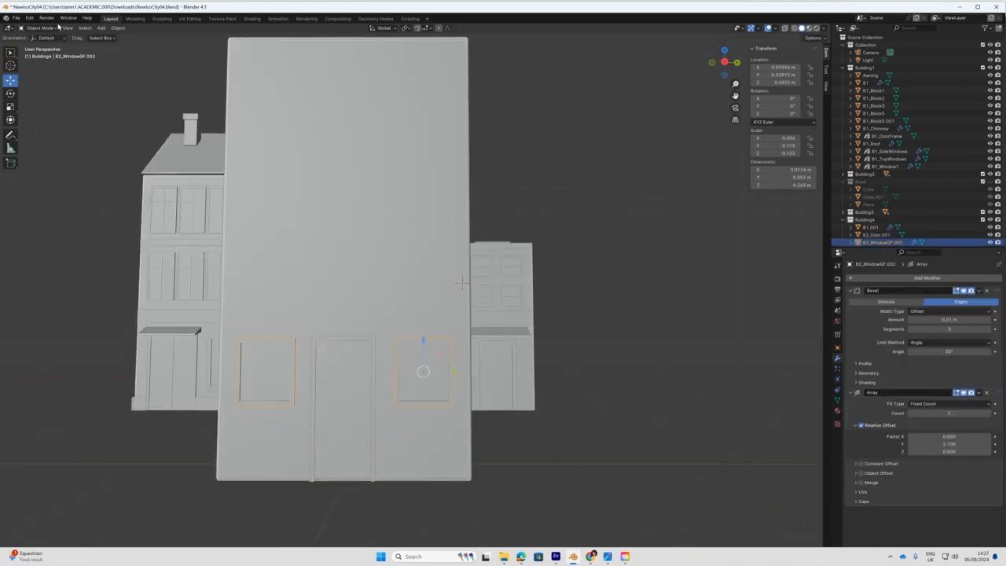
{"action": "left_click", "coordinate": [41, 28]}
{"action": "left_click", "coordinate": [40, 44]}
{"action": "left_click", "coordinate": [784, 28]}
{"action": "left_click_drag", "start_coordinate": [379, 386], "coordinate": [471, 427]}
{"action": "left_click_drag", "start_coordinate": [422, 372], "coordinate": [419, 389]}
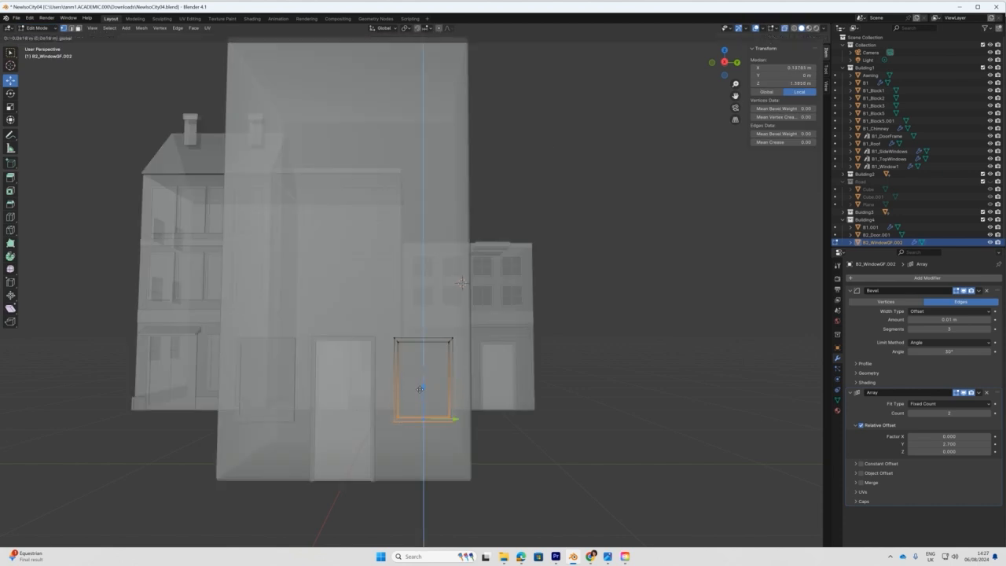
{"action": "left_click", "coordinate": [41, 29]}
{"action": "left_click", "coordinate": [40, 37]}
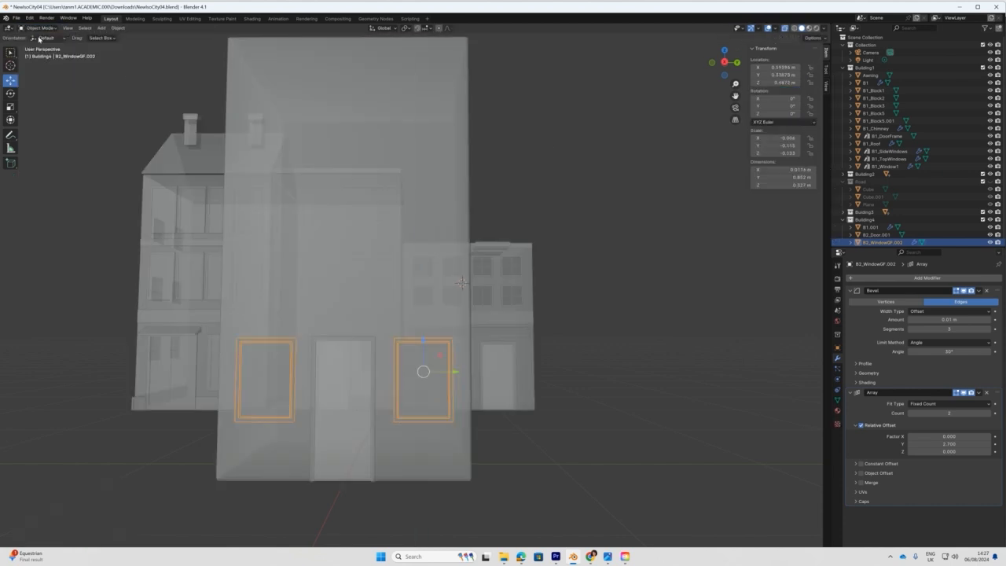
{"action": "left_click", "coordinate": [784, 28]}
{"action": "middle_click_drag", "start_coordinate": [542, 348], "coordinate": [604, 352]}
Duplicate the ledge band onto the new building and align it along Y.
{"action": "left_click", "coordinate": [341, 319]}
{"action": "key", "text": "shift+d"}
{"action": "key", "text": "x"}
{"action": "left_click", "coordinate": [665, 353]}
{"action": "key", "text": "KP_3"}
{"action": "left_click_drag", "start_coordinate": [364, 316], "coordinate": [410, 316]}
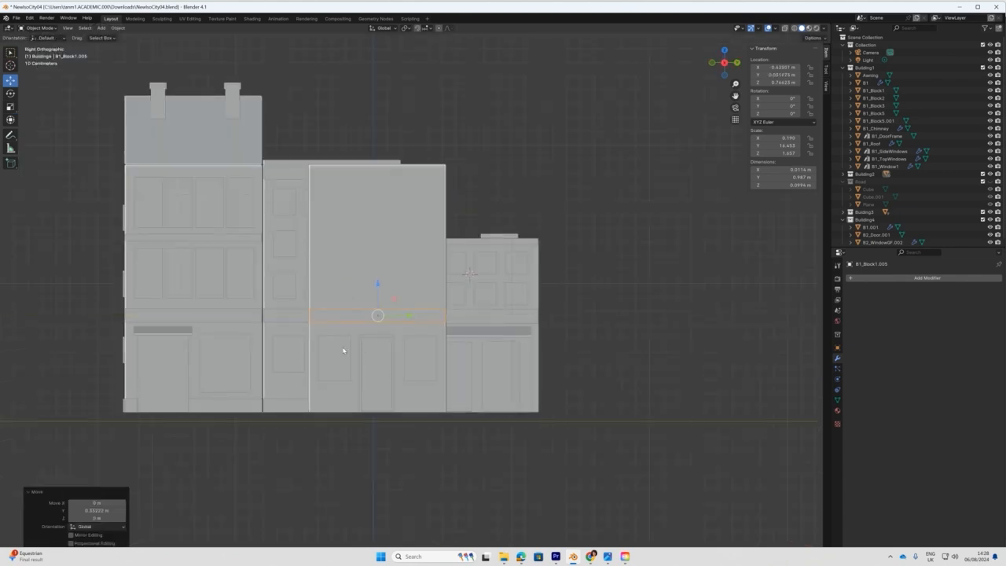
Raise the arrayed window pair on the new building's front.
{"action": "left_click", "coordinate": [352, 341]}
{"action": "left_click_drag", "start_coordinate": [421, 324], "coordinate": [444, 361]}
{"action": "scroll", "coordinate": [419, 394], "scroll_direction": "up", "scroll_amount": 2}
{"action": "left_click", "coordinate": [10, 106]}
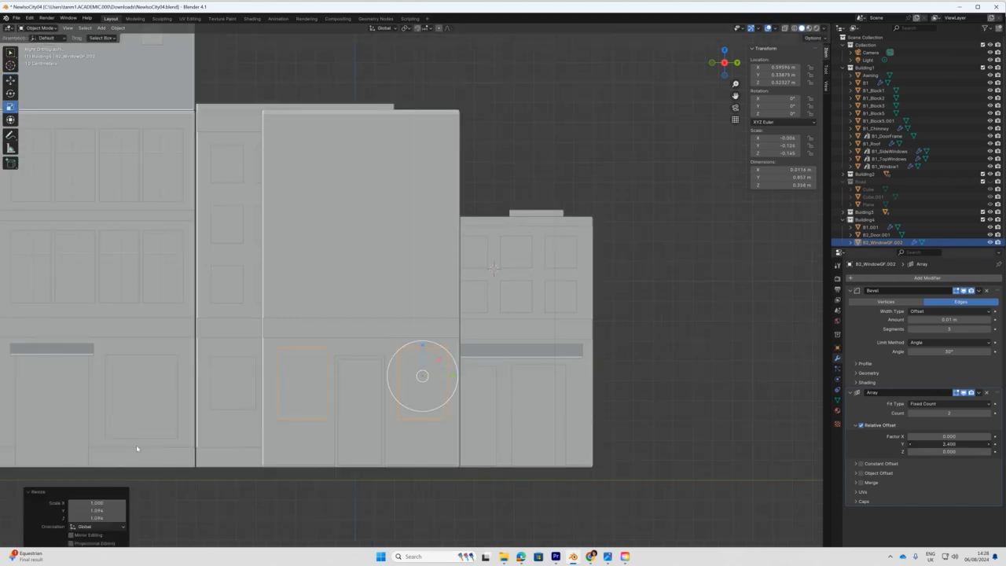
{"action": "left_click", "coordinate": [345, 376]}
Raise the top edge of the copied door in Edit Mode.
{"action": "left_click", "coordinate": [382, 363]}
{"action": "left_click", "coordinate": [38, 28]}
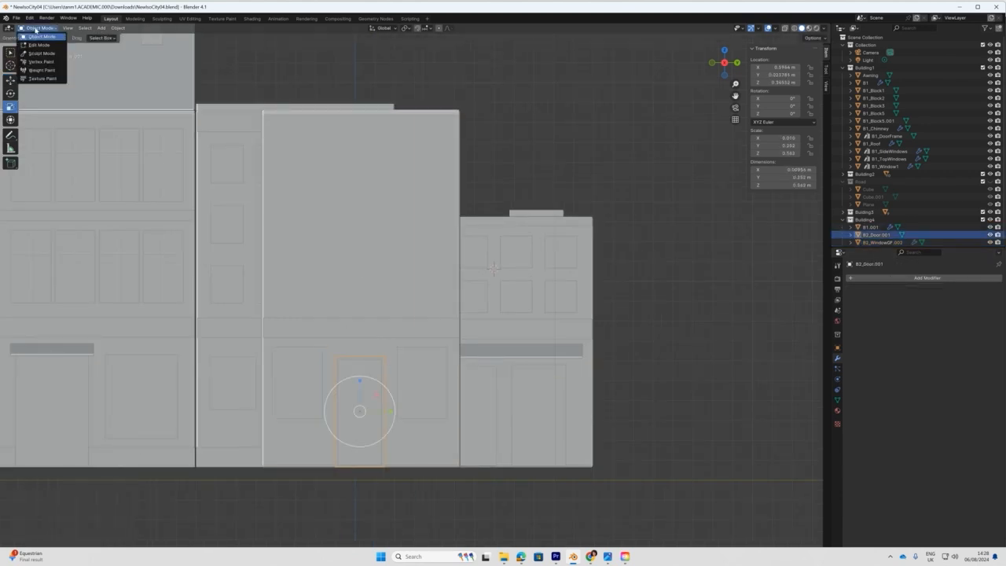
{"action": "left_click", "coordinate": [38, 45]}
{"action": "left_click_drag", "start_coordinate": [320, 339], "coordinate": [403, 375]}
{"action": "left_click", "coordinate": [785, 29]}
{"action": "left_click_drag", "start_coordinate": [359, 324], "coordinate": [360, 315]}
{"action": "left_click_drag", "start_coordinate": [318, 337], "coordinate": [354, 473]}
Nudge the door's left and right sides to fit, back in Object Mode.
{"action": "left_click_drag", "start_coordinate": [368, 409], "coordinate": [365, 409]}
{"action": "left_click_drag", "start_coordinate": [370, 338], "coordinate": [401, 473]}
{"action": "left_click_drag", "start_coordinate": [412, 408], "coordinate": [414, 408]}
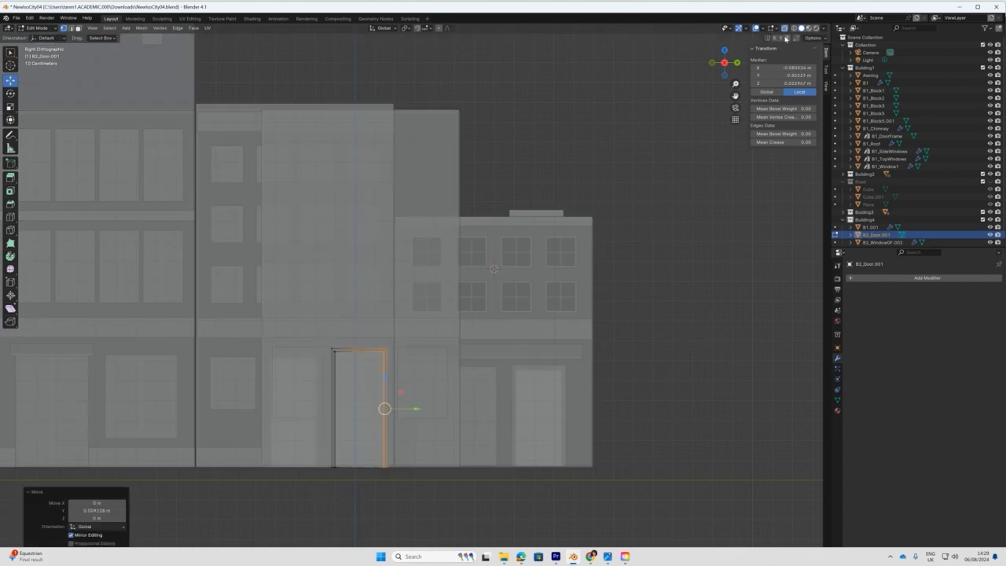
{"action": "left_click", "coordinate": [784, 28]}
{"action": "left_click", "coordinate": [38, 28]}
{"action": "left_click", "coordinate": [38, 37]}
{"action": "middle_click_drag", "start_coordinate": [281, 364], "coordinate": [328, 365]}
{"action": "scroll", "coordinate": [329, 366], "scroll_direction": "down", "scroll_amount": 10}
{"action": "middle_click_drag", "start_coordinate": [409, 323], "coordinate": [371, 328]}
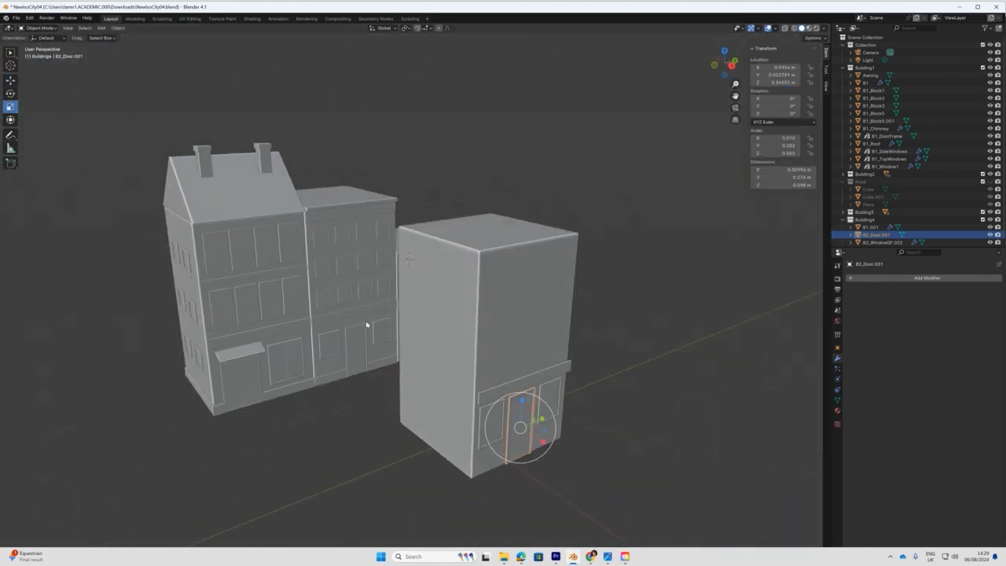
Duplicate the first building's roof and position it on the new building.
{"action": "left_click", "coordinate": [231, 193]}
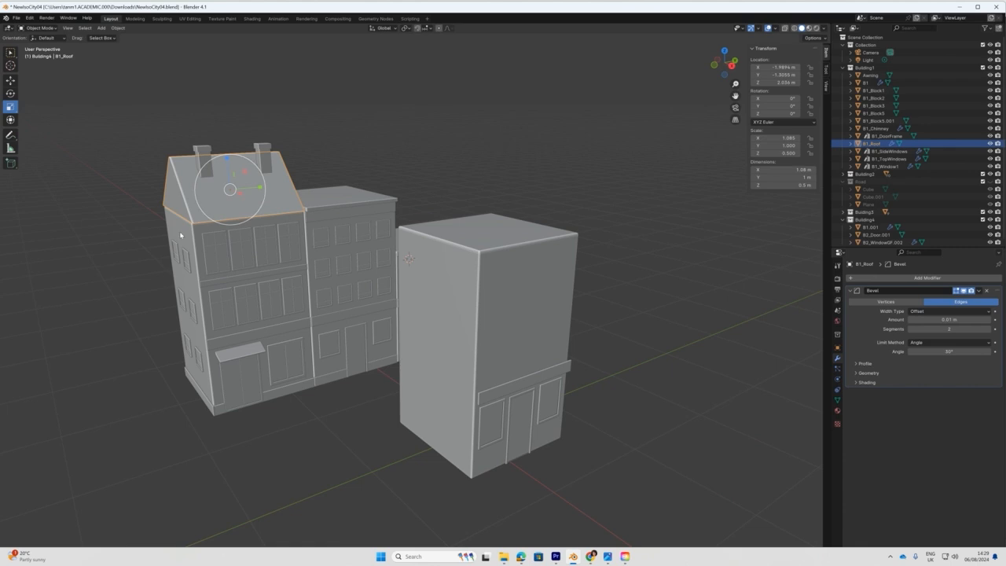
{"action": "key", "text": "shift+d"}
{"action": "key", "text": "x"}
{"action": "left_click", "coordinate": [318, 269]}
{"action": "middle_click_drag", "start_coordinate": [363, 281], "coordinate": [340, 286]}
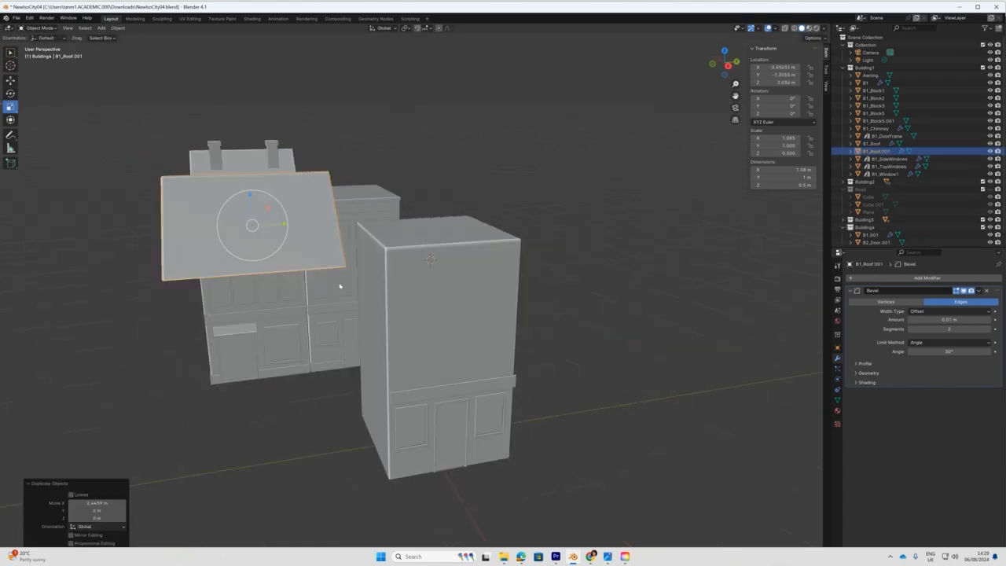
{"action": "key", "text": "KP_3"}
{"action": "key", "text": "g"}
{"action": "left_click_drag", "start_coordinate": [294, 186], "coordinate": [419, 198]}
{"action": "key", "text": "KP_1"}
{"action": "left_click_drag", "start_coordinate": [609, 186], "coordinate": [574, 198]}
{"action": "middle_click_drag", "start_coordinate": [571, 235], "coordinate": [480, 276]}
{"action": "scroll", "coordinate": [460, 340], "scroll_direction": "up", "scroll_amount": 1}
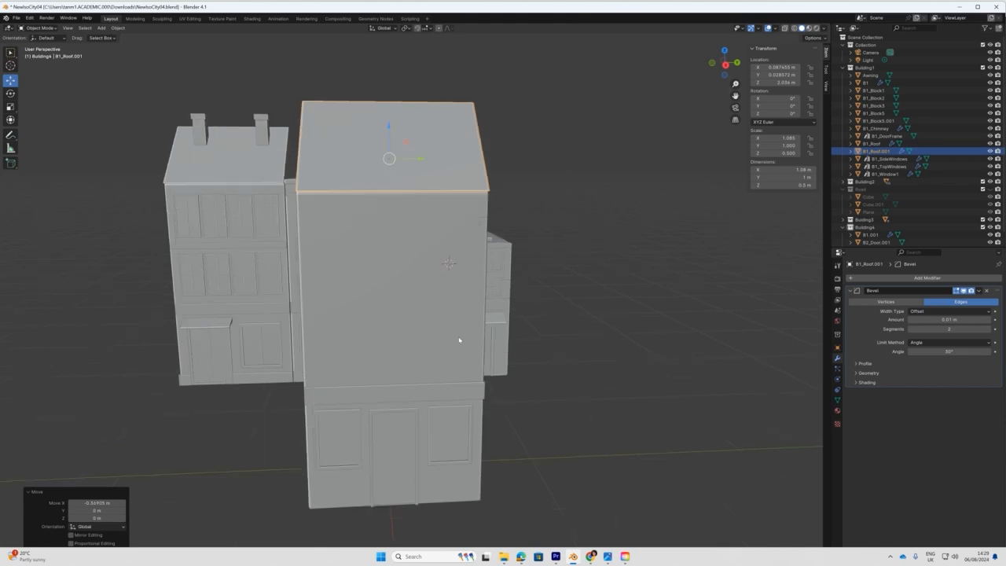
{"action": "middle_click_drag", "start_coordinate": [459, 340], "coordinate": [331, 435]}
Move the copied roof into the Building4 collection.
{"action": "left_click", "coordinate": [305, 396]}
{"action": "left_click", "coordinate": [507, 147]}
{"action": "right_click", "coordinate": [508, 145]}
{"action": "left_click", "coordinate": [509, 145]}
{"action": "left_click", "coordinate": [511, 141]}
{"action": "left_click", "coordinate": [311, 394]}
Duplicate the ground-floor block onto the new building and shorten it along Y.
{"action": "key", "text": "shift+d"}
{"action": "key", "text": "x"}
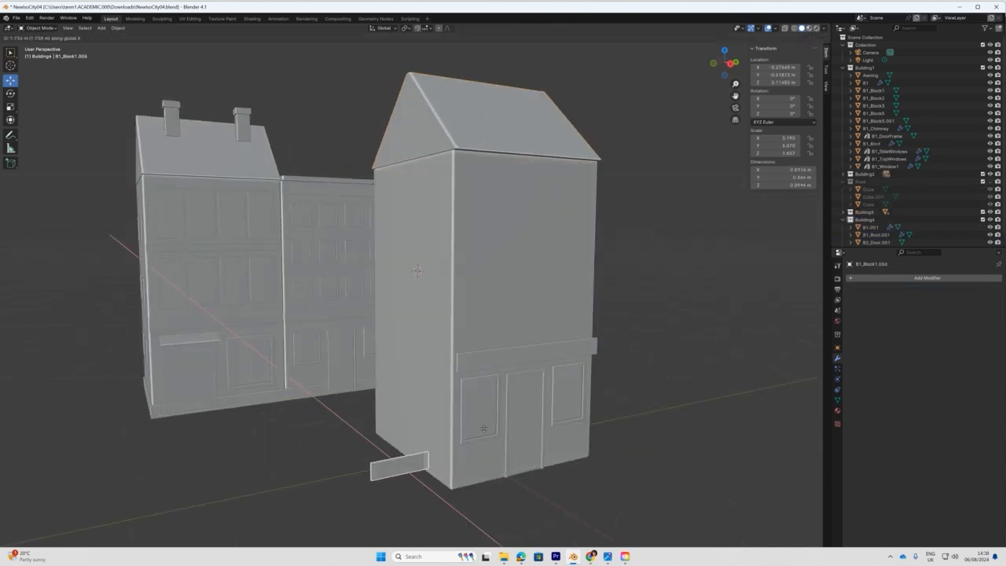
{"action": "left_click", "coordinate": [508, 446]}
{"action": "key", "text": "KP_1"}
{"action": "left_click_drag", "start_coordinate": [664, 388], "coordinate": [662, 388]}
{"action": "key", "text": "KP_3"}
{"action": "left_click_drag", "start_coordinate": [341, 385], "coordinate": [378, 387]}
{"action": "scroll", "coordinate": [350, 422], "scroll_direction": "up", "scroll_amount": 3}
{"action": "middle_click_drag", "start_coordinate": [301, 483], "coordinate": [389, 377], "text": "shift"}
{"action": "scroll", "coordinate": [390, 377], "scroll_direction": "up", "scroll_amount": 2}
{"action": "key", "text": "s"}
{"action": "left_click_drag", "start_coordinate": [409, 382], "coordinate": [410, 382]}
{"action": "key", "text": "g"}
{"action": "left_click", "coordinate": [409, 382]}
Copy the wall block along Y and widen the copy along Y.
{"action": "key", "text": "shift+d"}
{"action": "key", "text": "y"}
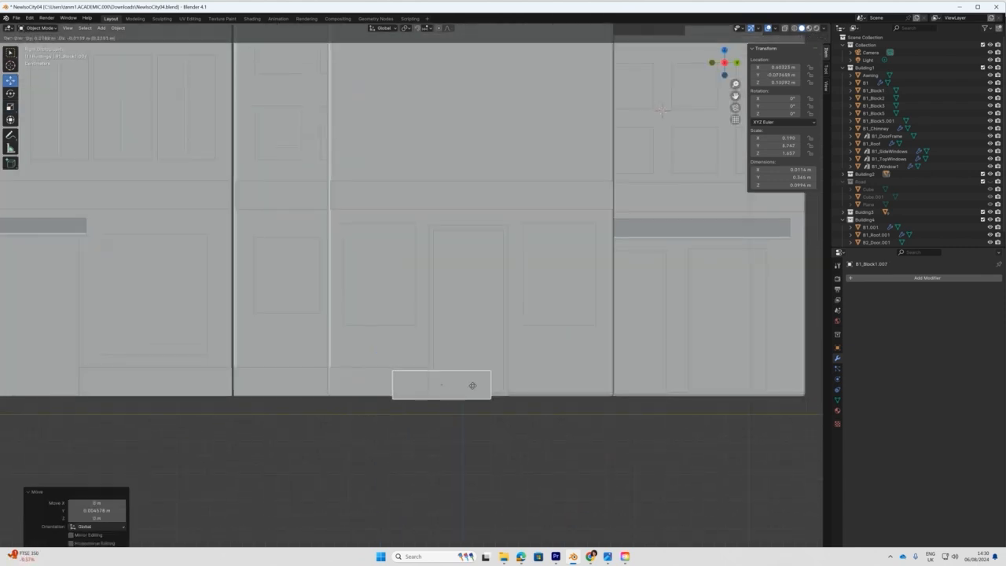
{"action": "left_click", "coordinate": [591, 382]}
{"action": "key", "text": "s"}
{"action": "left_click_drag", "start_coordinate": [591, 382], "coordinate": [596, 382]}
{"action": "key", "text": "g"}
{"action": "left_click", "coordinate": [595, 382]}
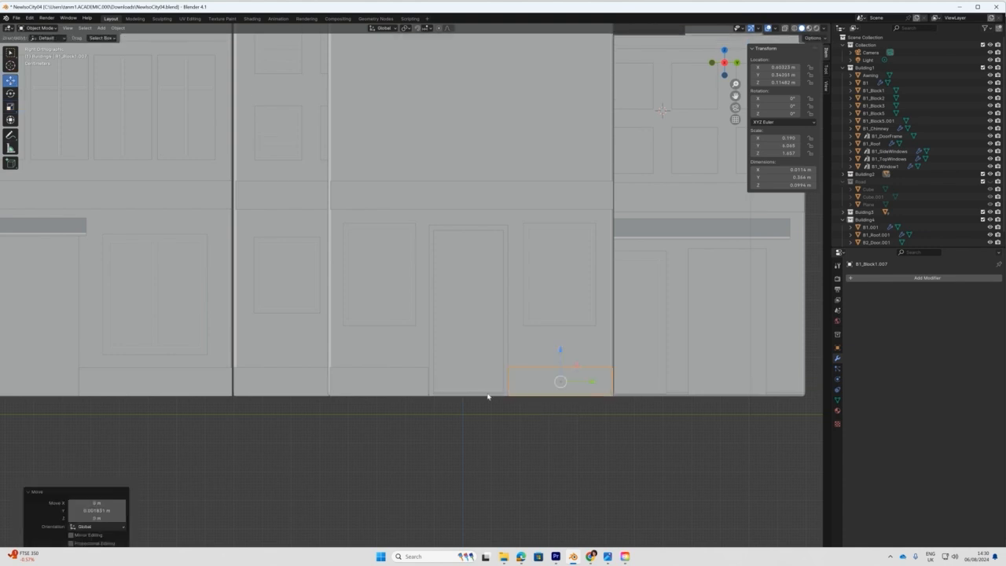
Move both wall blocks into the Building4 collection.
{"action": "left_click", "coordinate": [410, 381], "text": "shift"}
{"action": "right_click", "coordinate": [393, 381]}
{"action": "right_click", "coordinate": [394, 382]}
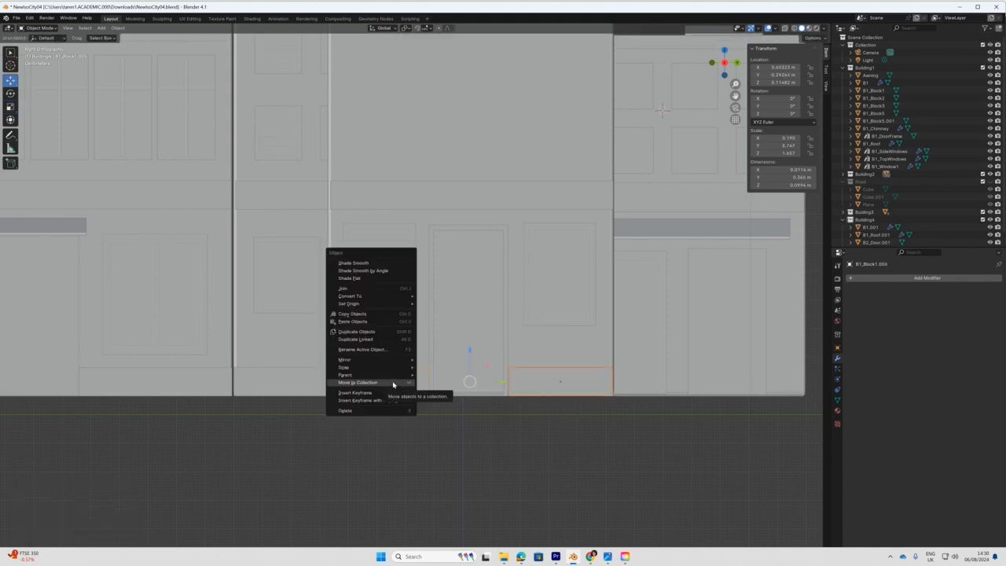
{"action": "left_click", "coordinate": [393, 382]}
{"action": "left_click", "coordinate": [394, 384]}
{"action": "left_click", "coordinate": [454, 443]}
{"action": "scroll", "coordinate": [455, 443], "scroll_direction": "down", "scroll_amount": 3}
{"action": "middle_click_drag", "start_coordinate": [454, 442], "coordinate": [459, 422]}
Duplicate the chimney along X and remove the copy's Array modifier.
{"action": "left_click", "coordinate": [315, 101]}
{"action": "middle_click_drag", "start_coordinate": [288, 126], "coordinate": [305, 140]}
{"action": "key", "text": "shift+d"}
{"action": "key", "text": "x"}
{"action": "left_click", "coordinate": [535, 237]}
{"action": "middle_click_drag", "start_coordinate": [534, 237], "coordinate": [463, 214]}
{"action": "left_click", "coordinate": [986, 392]}
Move the chimney copy 1.7145 m along Y and onto the new roof.
{"action": "left_click_drag", "start_coordinate": [246, 102], "coordinate": [557, 106]}
{"action": "key", "text": "KP_1"}
{"action": "left_click_drag", "start_coordinate": [648, 106], "coordinate": [591, 104]}
{"action": "middle_click_drag", "start_coordinate": [591, 104], "coordinate": [510, 99]}
{"action": "middle_click_drag", "start_coordinate": [496, 209], "coordinate": [480, 197]}
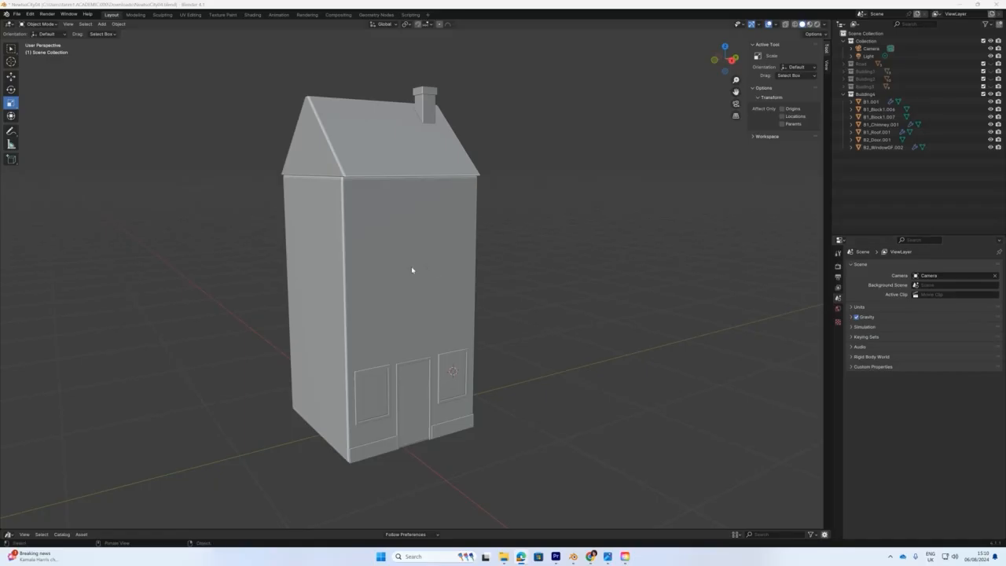
{"action": "middle_click_drag", "start_coordinate": [411, 269], "coordinate": [471, 271]}
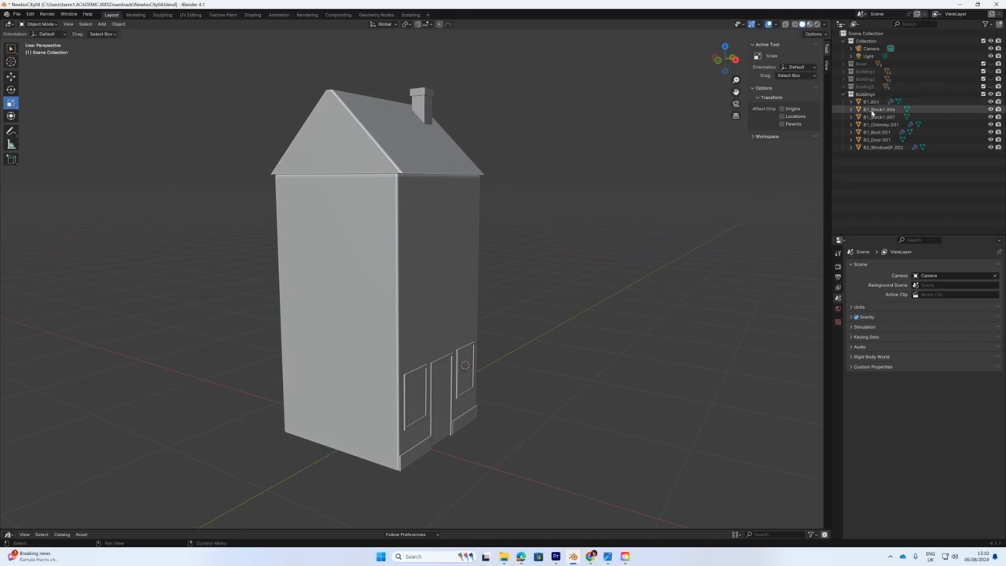
Orbit around the house with the RenderShotIso.png reference, then zoom into Right Orthographic view.
{"action": "middle_click_drag", "start_coordinate": [410, 308], "coordinate": [375, 309]}
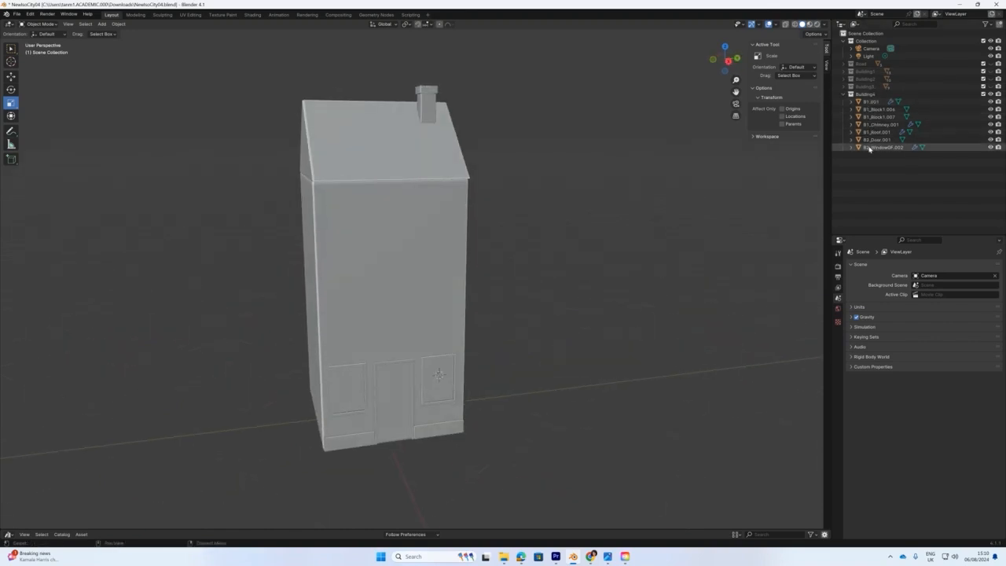
{"action": "middle_click_drag", "start_coordinate": [373, 267], "coordinate": [462, 270]}
{"action": "mouse_move", "coordinate": [1005, 76]}
{"action": "left_mouse_down"}
{"action": "mouse_move", "coordinate": [602, 87]}
{"action": "mouse_move", "coordinate": [1005, 86]}
{"action": "left_mouse_up"}
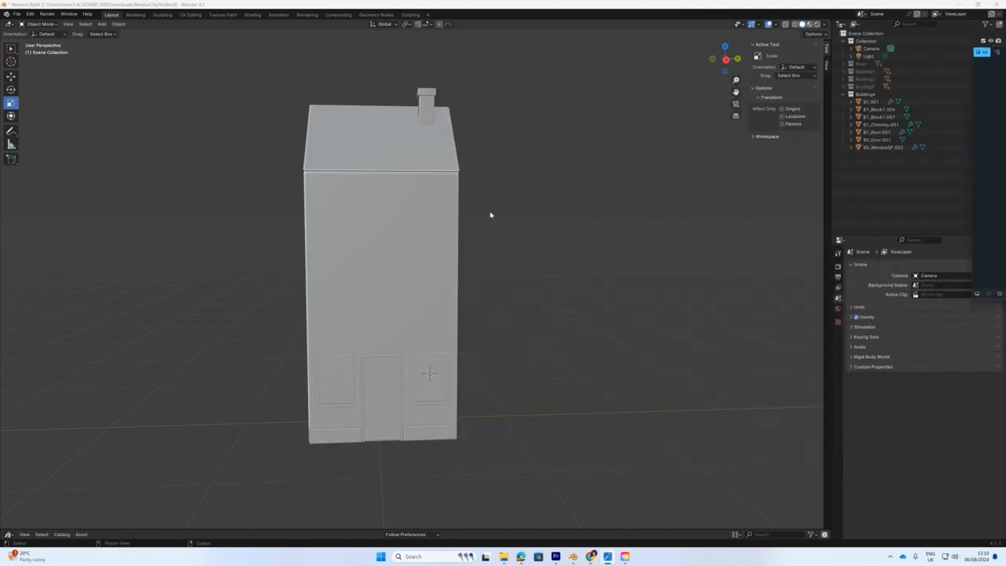
{"action": "middle_click_drag", "start_coordinate": [450, 253], "coordinate": [445, 250]}
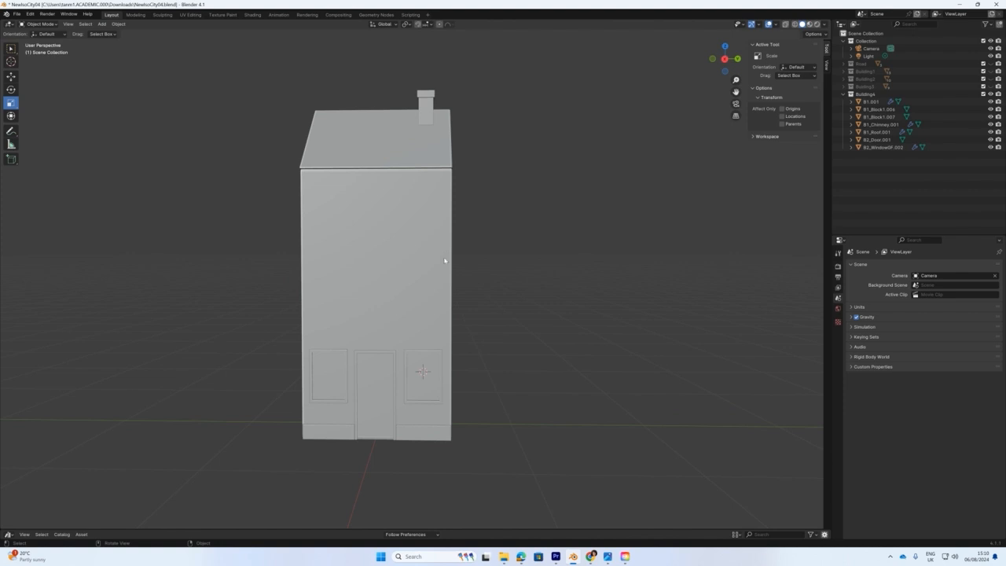
{"action": "middle_click_drag", "start_coordinate": [457, 340], "coordinate": [458, 340]}
{"action": "key", "text": "KP_3"}
{"action": "scroll", "coordinate": [439, 374], "scroll_direction": "up", "scroll_amount": 2}
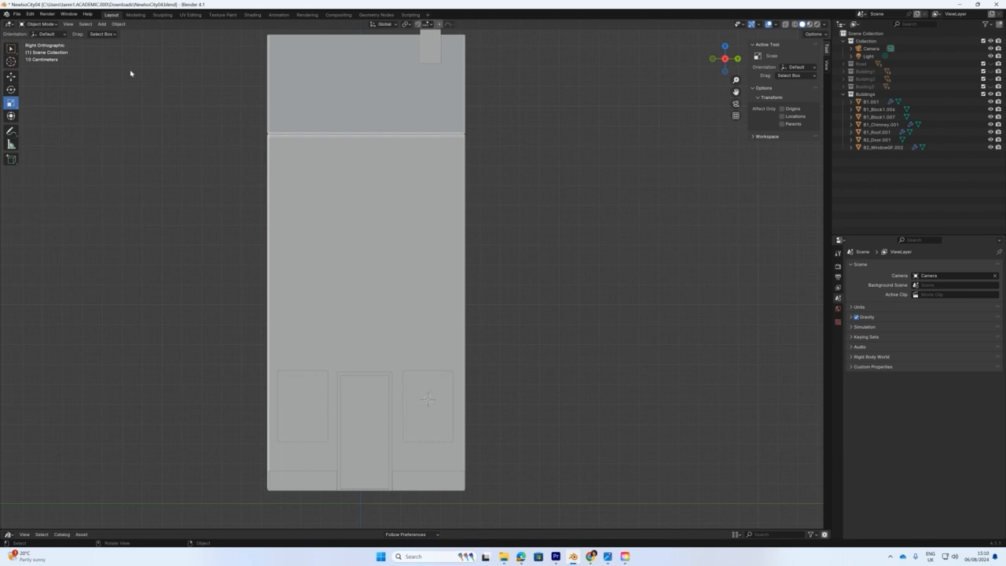
Add a cube, shrink it to about a quarter size, and raise it up the wall.
{"action": "left_click", "coordinate": [101, 24]}
{"action": "mouse_move", "coordinate": [118, 32]}
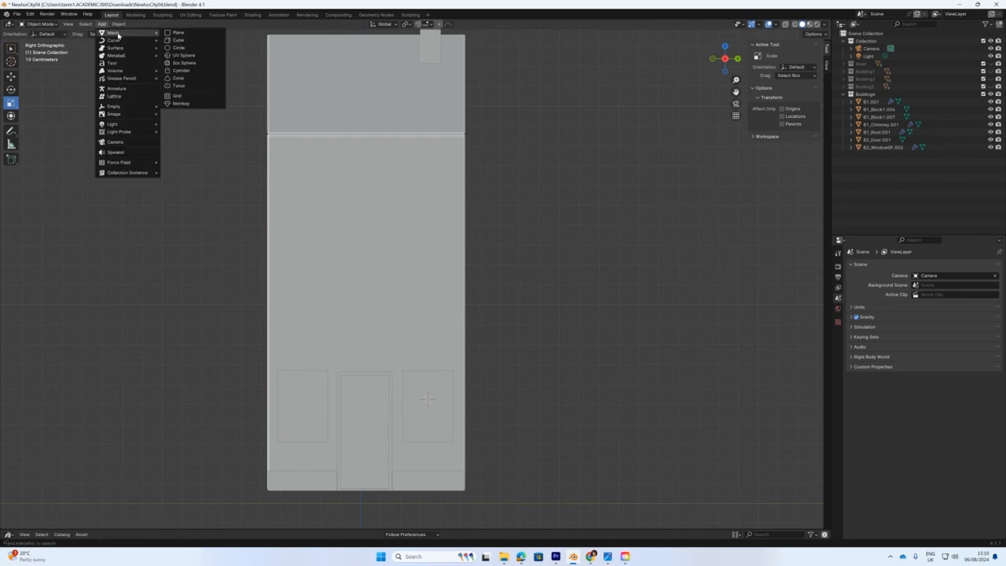
{"action": "left_click", "coordinate": [179, 40]}
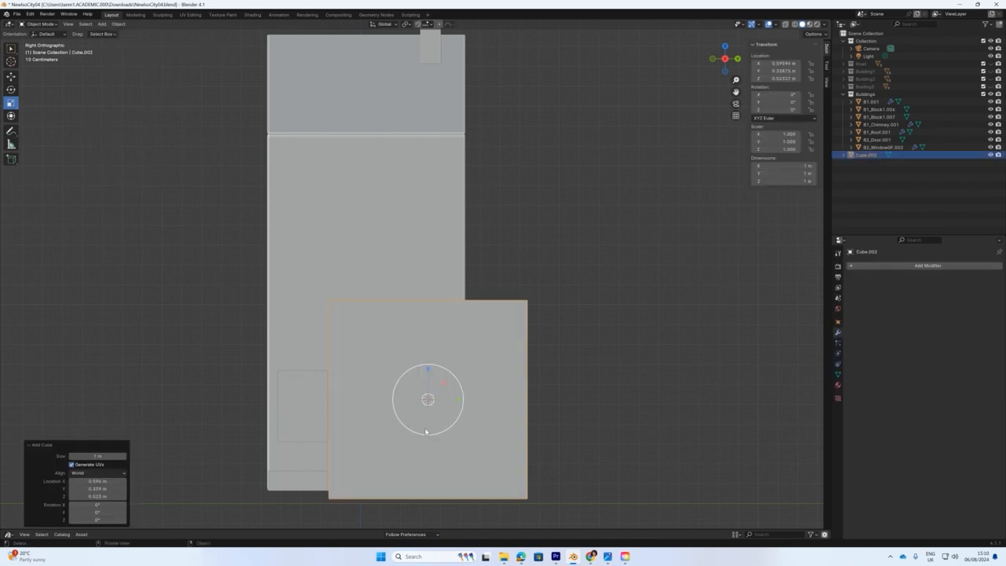
{"action": "left_click_drag", "start_coordinate": [455, 384], "coordinate": [430, 396]}
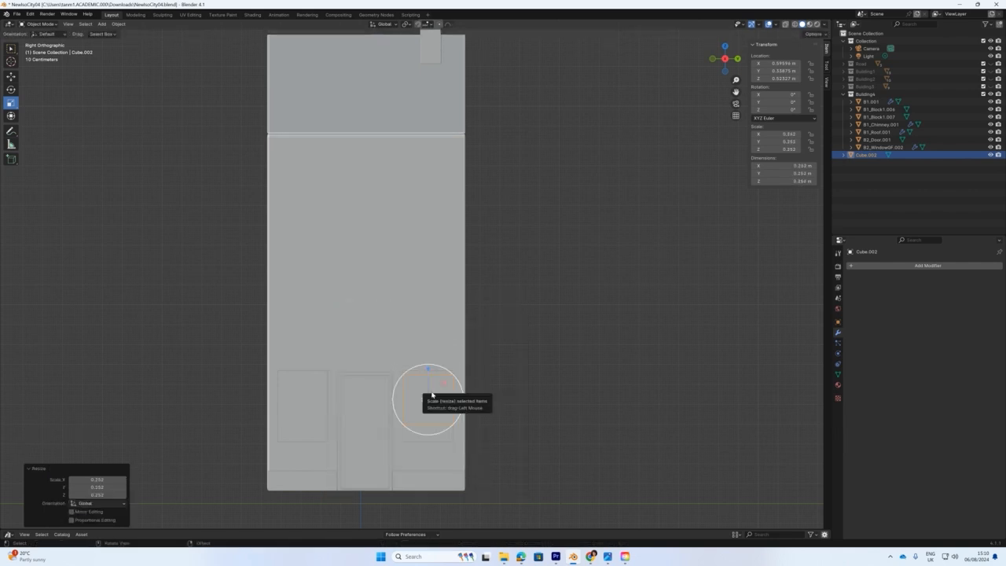
{"action": "key", "text": "g"}
{"action": "left_click_drag", "start_coordinate": [427, 369], "coordinate": [429, 286]}
{"action": "scroll", "coordinate": [433, 308], "scroll_direction": "up", "scroll_amount": 3}
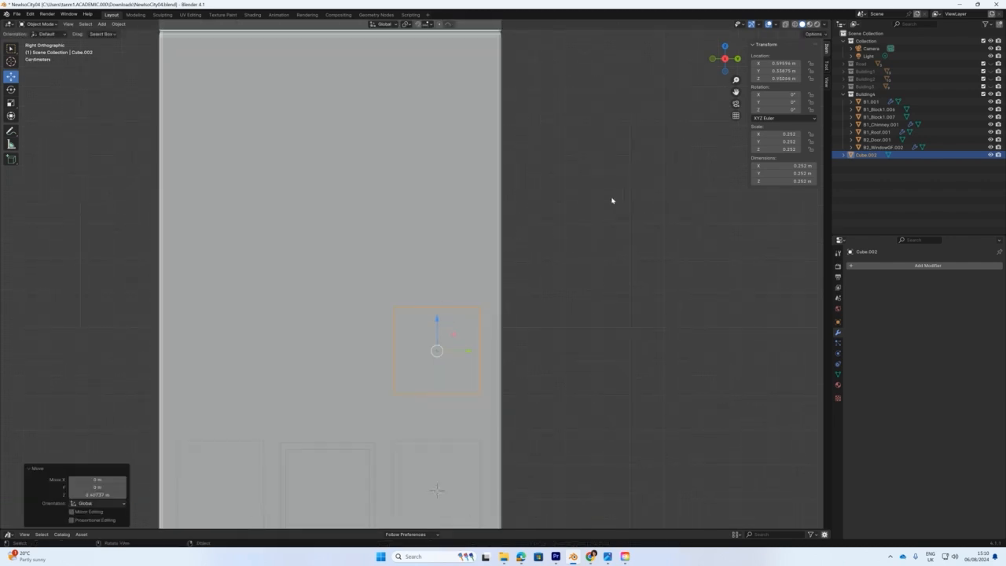
Hide the house's main wall block B1.001 and select the new small cube.
{"action": "left_click", "coordinate": [461, 214]}
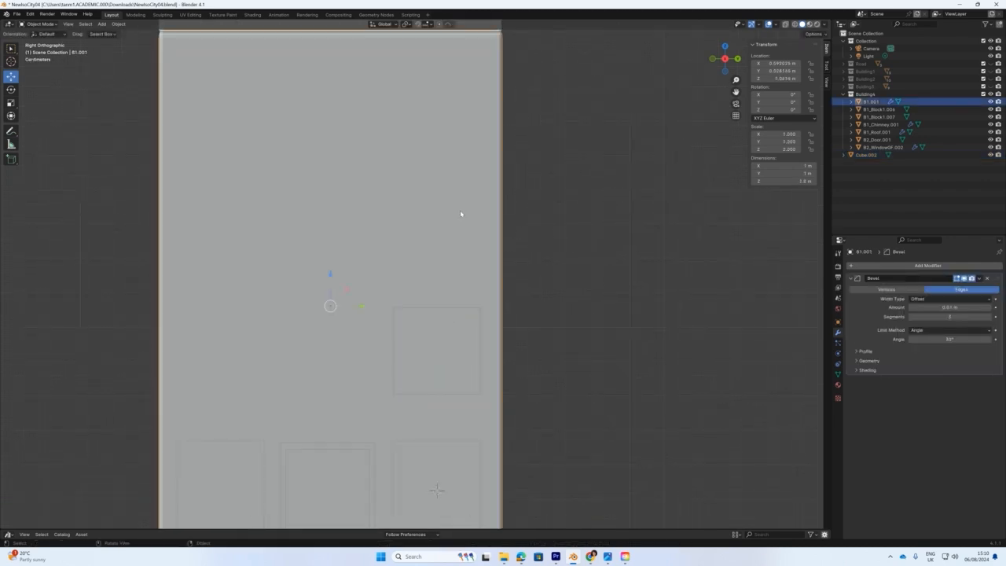
{"action": "key", "text": "h"}
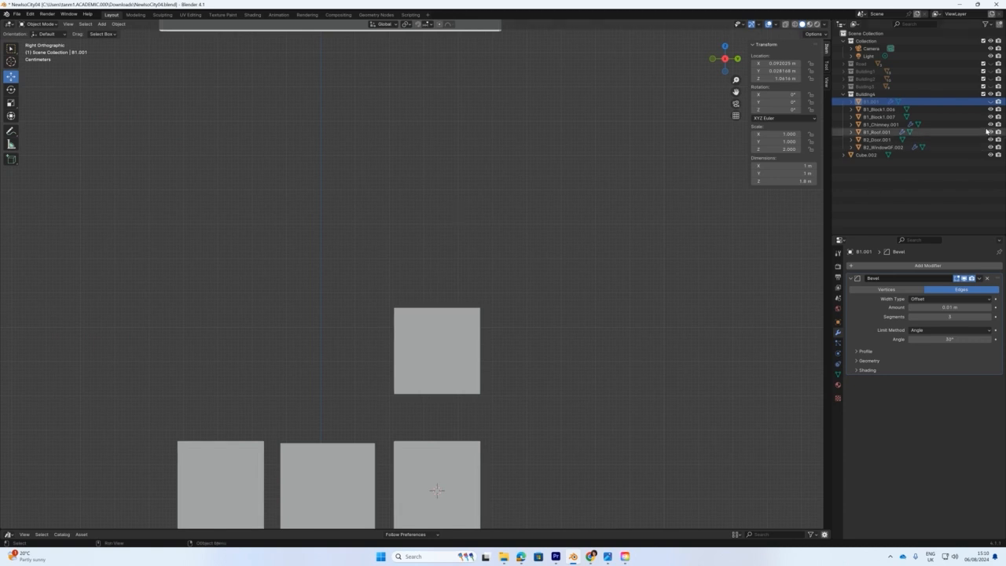
{"action": "scroll", "coordinate": [449, 396], "scroll_direction": "up", "scroll_amount": 2}
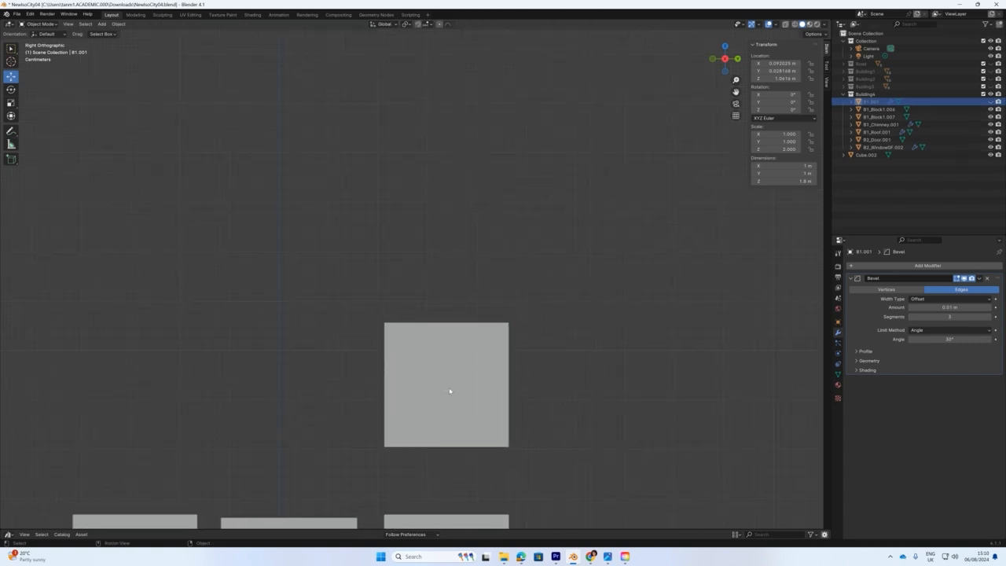
{"action": "left_click", "coordinate": [450, 391]}
{"action": "left_click", "coordinate": [40, 24]}
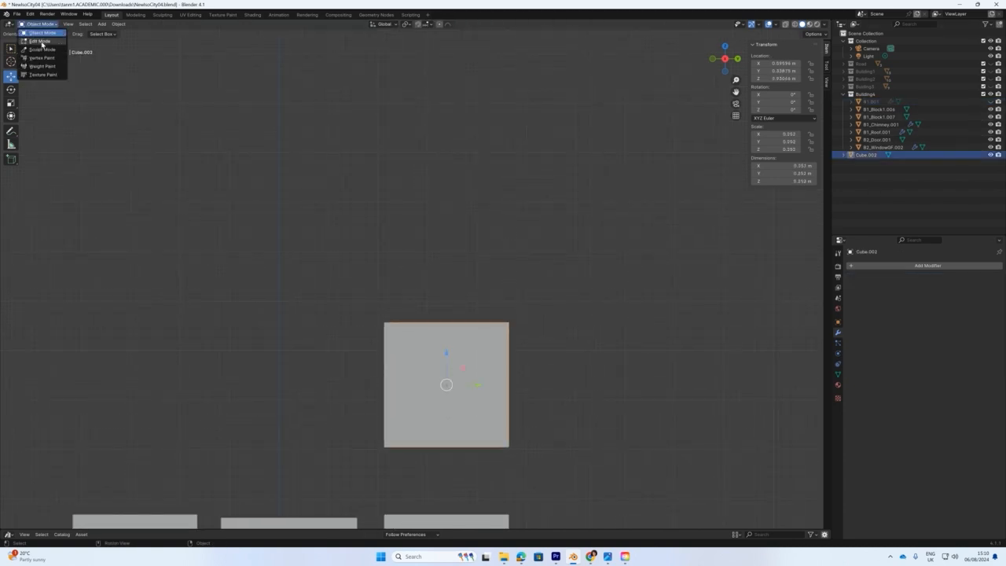
{"action": "left_click", "coordinate": [41, 42]}
{"action": "middle_click_drag", "start_coordinate": [495, 311], "coordinate": [503, 215], "text": "shift"}
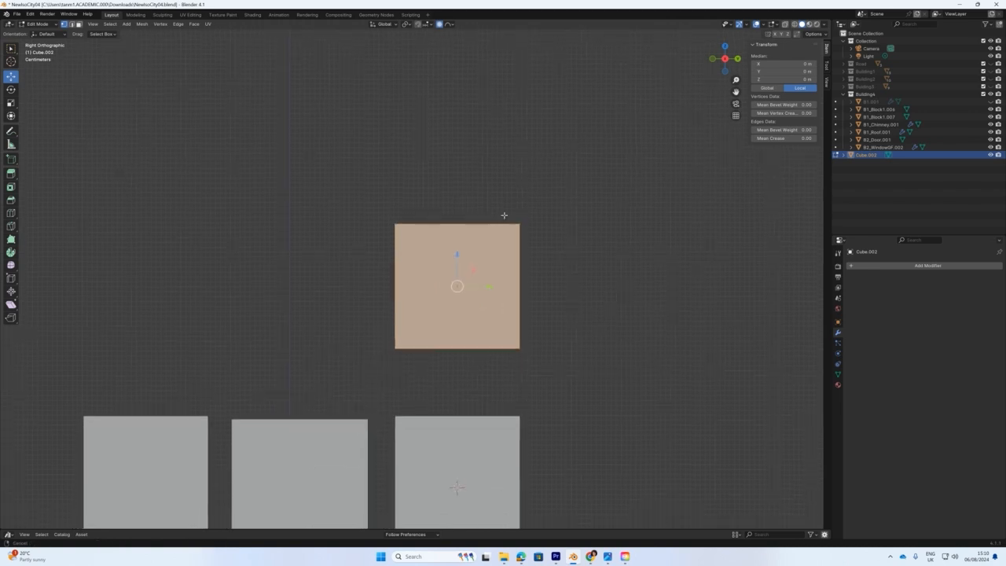
{"action": "left_click", "coordinate": [35, 24]}
{"action": "left_click", "coordinate": [37, 33]}
{"action": "middle_click_drag", "start_coordinate": [343, 287], "coordinate": [566, 343]}
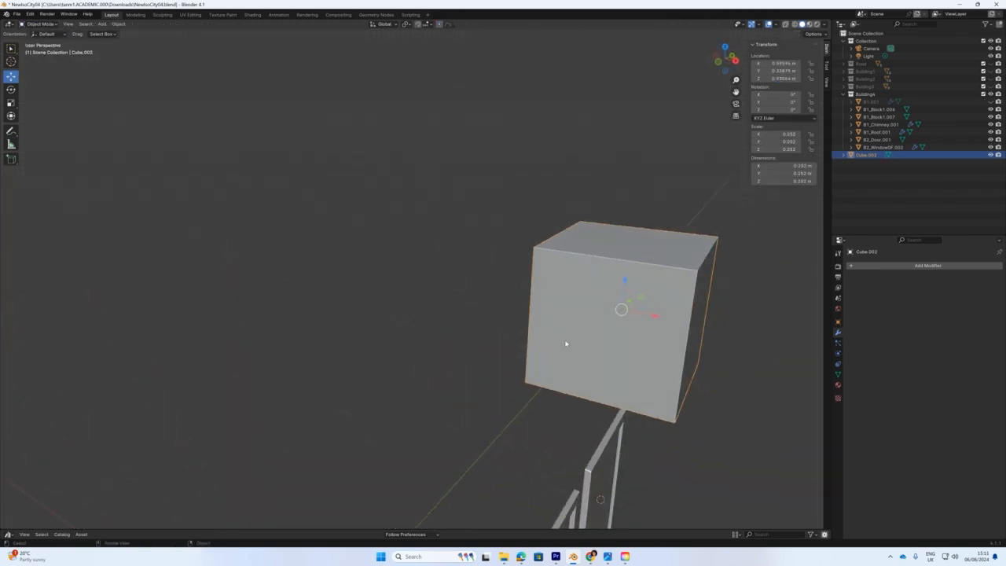
Flatten the cube into a thin panel with X dimension 0.0116 m, then enter Edit Mode.
{"action": "key", "text": "shift+space"}
{"action": "key", "text": "s"}
{"action": "left_click_drag", "start_coordinate": [653, 316], "coordinate": [629, 312]}
{"action": "left_click_drag", "start_coordinate": [629, 312], "coordinate": [629, 312]}
{"action": "double_click", "coordinate": [784, 166]}
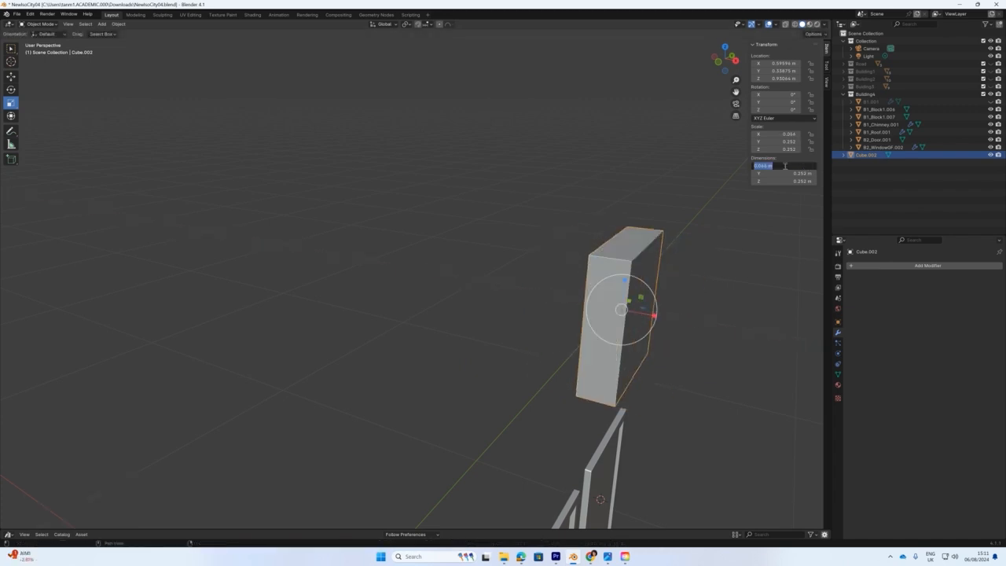
{"action": "type", "text": "0.0116"}
{"action": "key", "text": "Return"}
{"action": "middle_click_drag", "start_coordinate": [591, 328], "coordinate": [506, 284]}
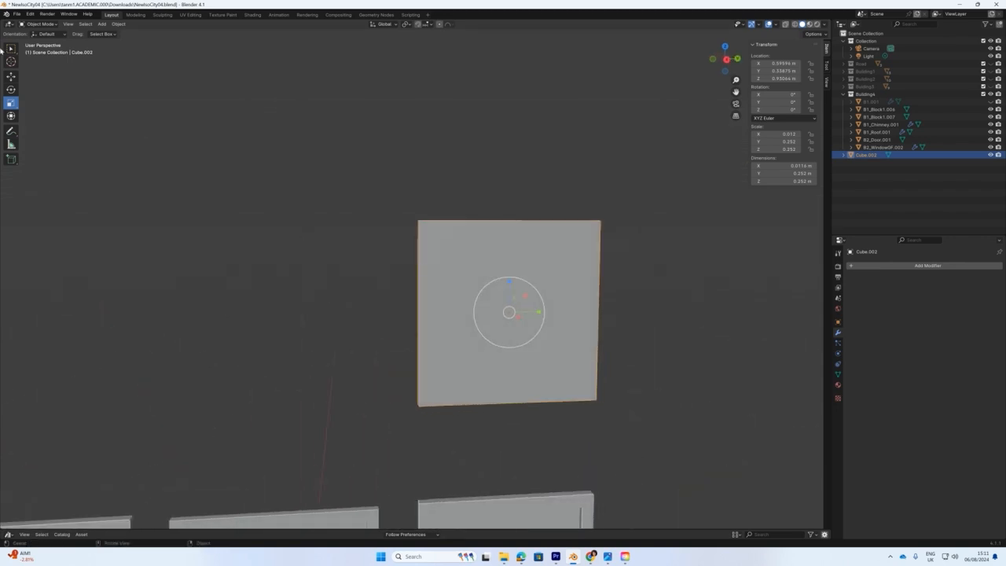
{"action": "left_click", "coordinate": [41, 24]}
{"action": "left_click", "coordinate": [39, 41]}
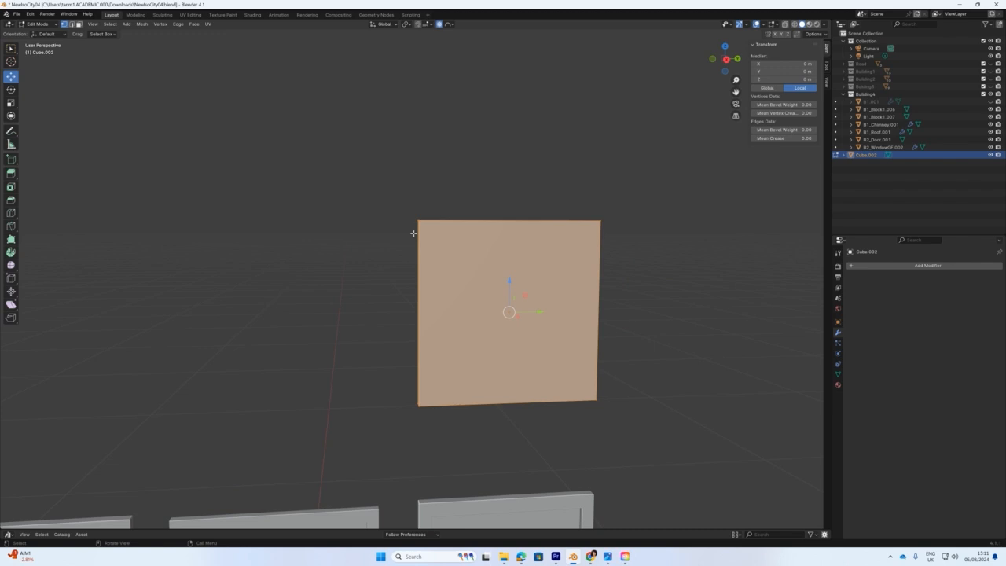
In Right Orthographic view, loop-cut through the panel's centre and enable X-ray.
{"action": "key", "text": "KP_3"}
{"action": "scroll", "coordinate": [437, 264], "scroll_direction": "up", "scroll_amount": 4}
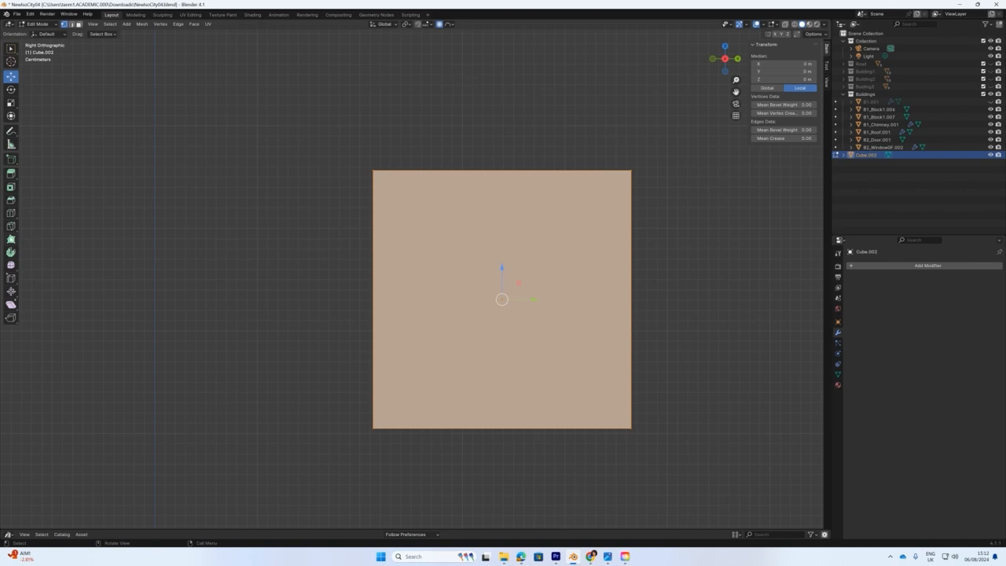
{"action": "left_click", "coordinate": [10, 214]}
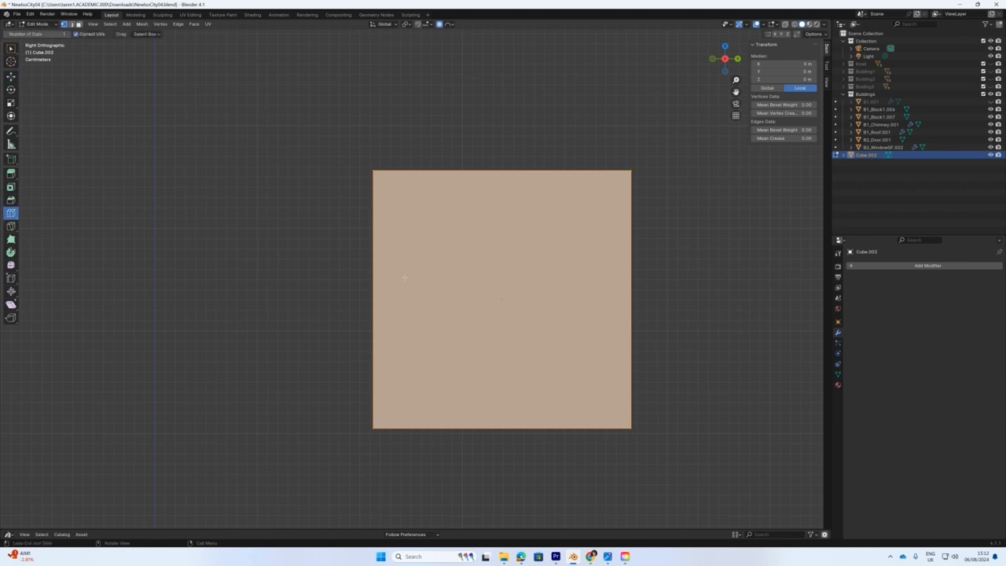
{"action": "left_click", "coordinate": [502, 430]}
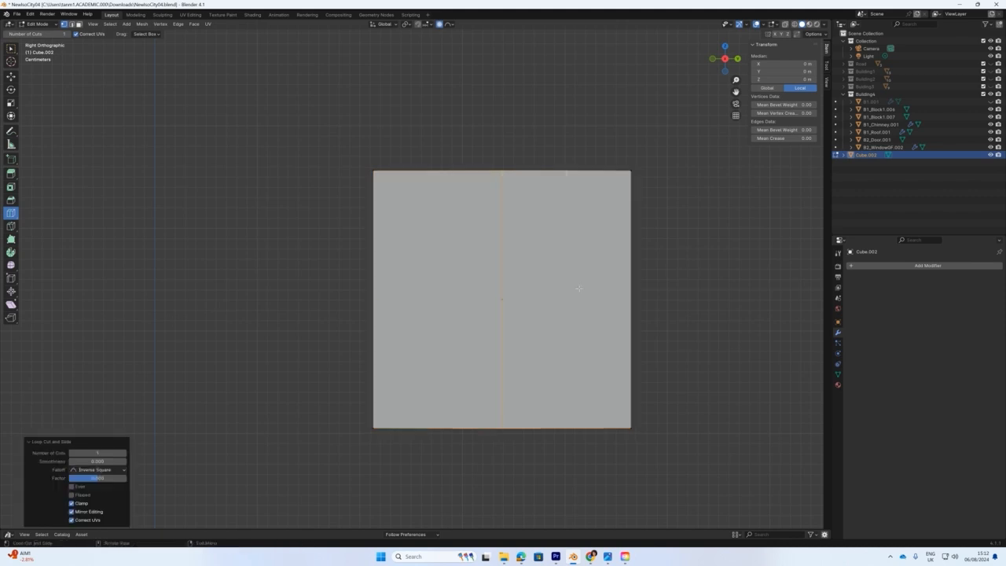
{"action": "left_click", "coordinate": [783, 26]}
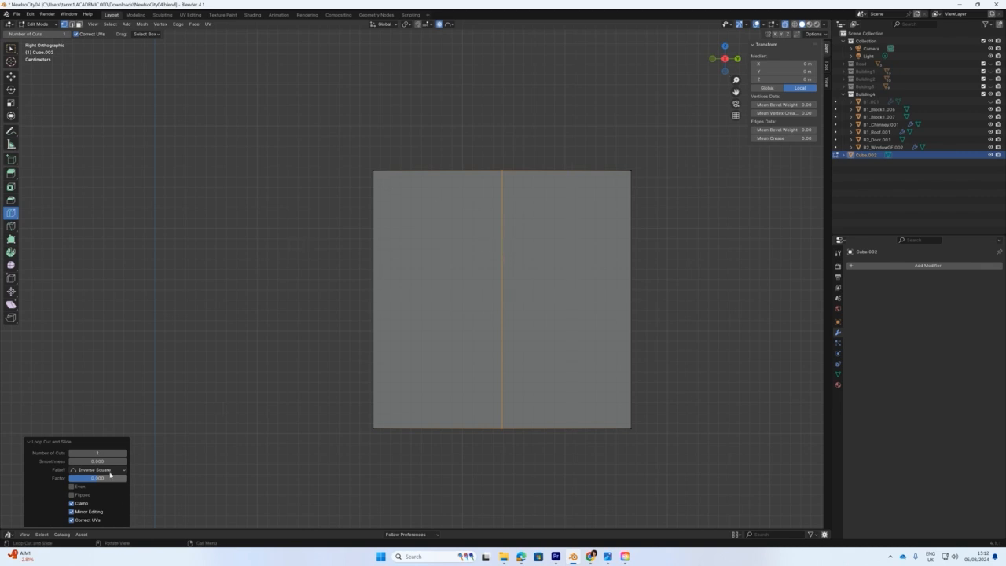
Raise the loop cut's Number of Cuts to 12 for evenly spaced vertical strips.
{"action": "left_click", "coordinate": [124, 453]}
{"action": "left_click", "coordinate": [123, 454]}
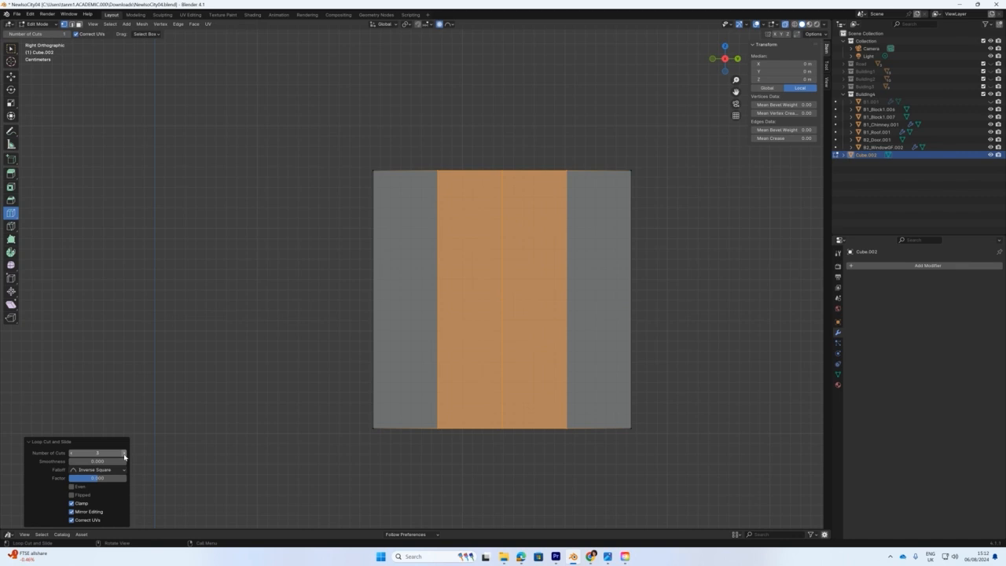
{"action": "left_click", "coordinate": [124, 453]}
{"action": "left_click", "coordinate": [123, 454]}
{"action": "left_click", "coordinate": [123, 453]}
{"action": "left_click", "coordinate": [123, 453]}
{"action": "left_click", "coordinate": [123, 454]}
{"action": "left_click", "coordinate": [124, 454]}
{"action": "left_click", "coordinate": [124, 453]}
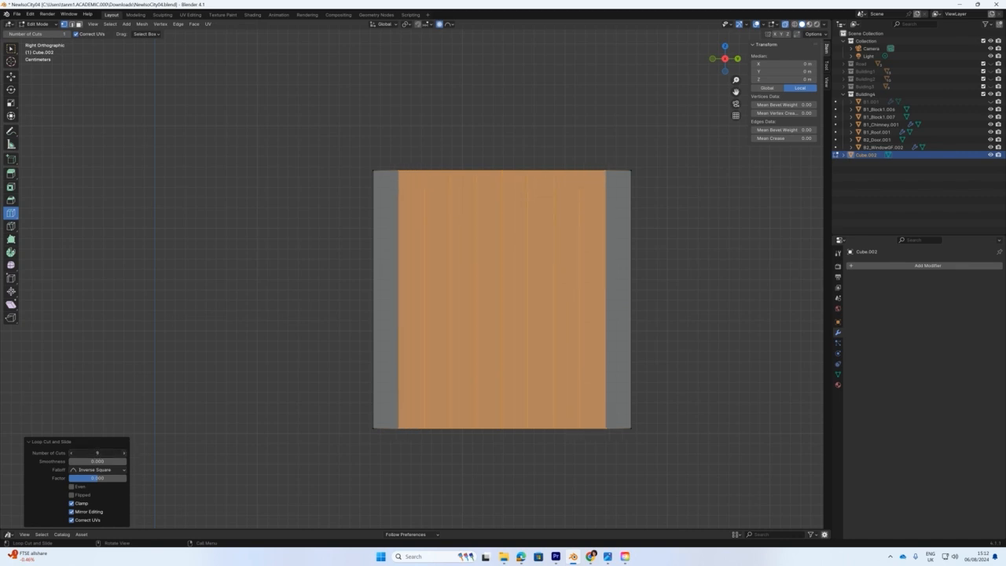
{"action": "left_click", "coordinate": [124, 453]}
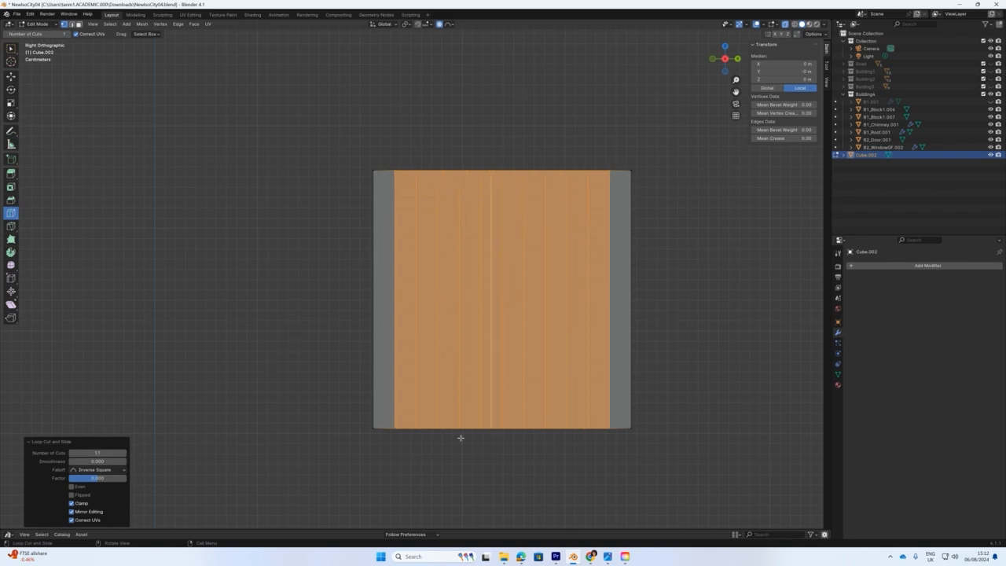
{"action": "left_click", "coordinate": [123, 454]}
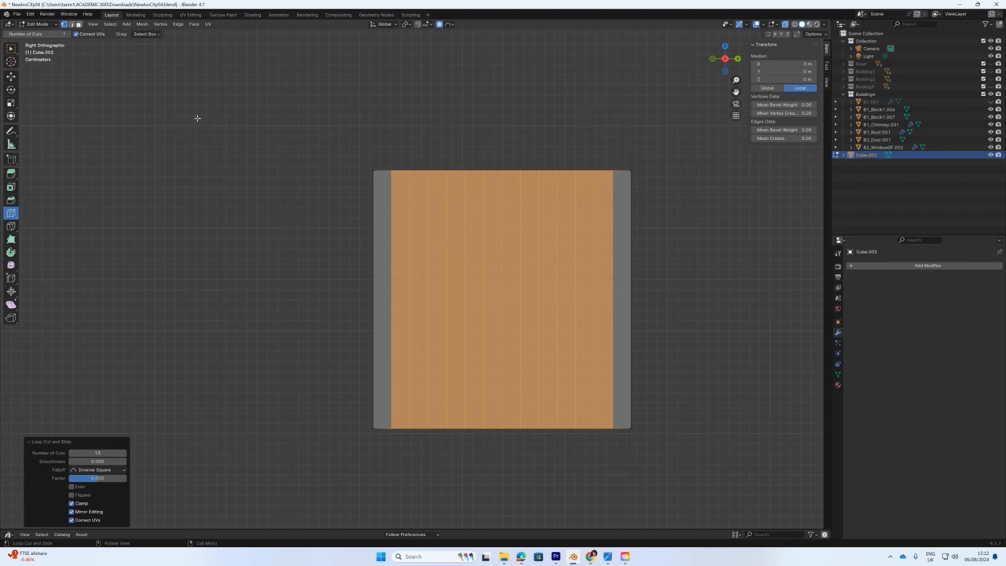
Return to box selection and deselect the whole mesh.
{"action": "left_click", "coordinate": [11, 49]}
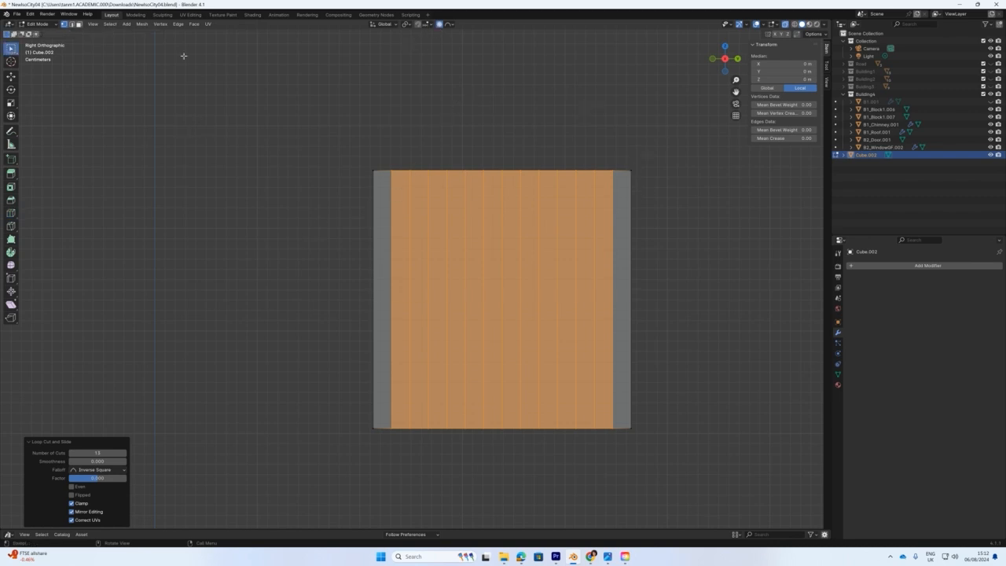
{"action": "left_click", "coordinate": [218, 63]}
{"action": "left_click", "coordinate": [438, 25]}
{"action": "left_click", "coordinate": [439, 24]}
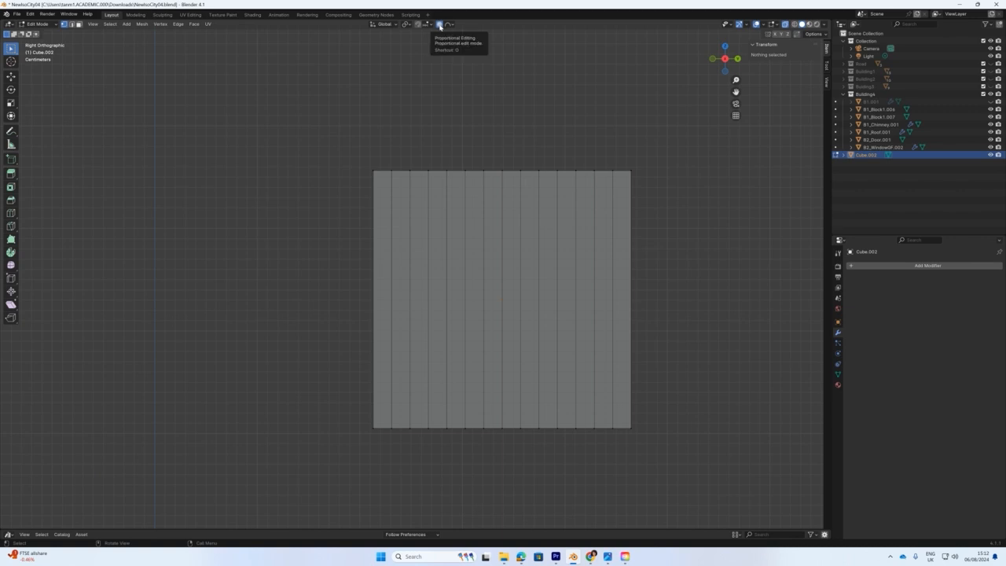
With Root proportional falloff, pull the top edge's centre vertex upward.
{"action": "left_click", "coordinate": [451, 24]}
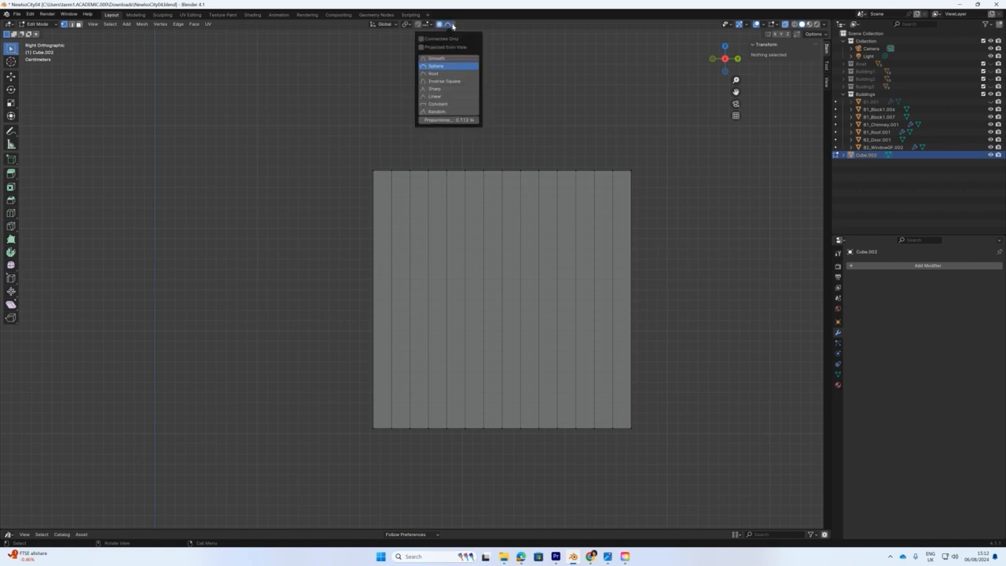
{"action": "left_click", "coordinate": [438, 74]}
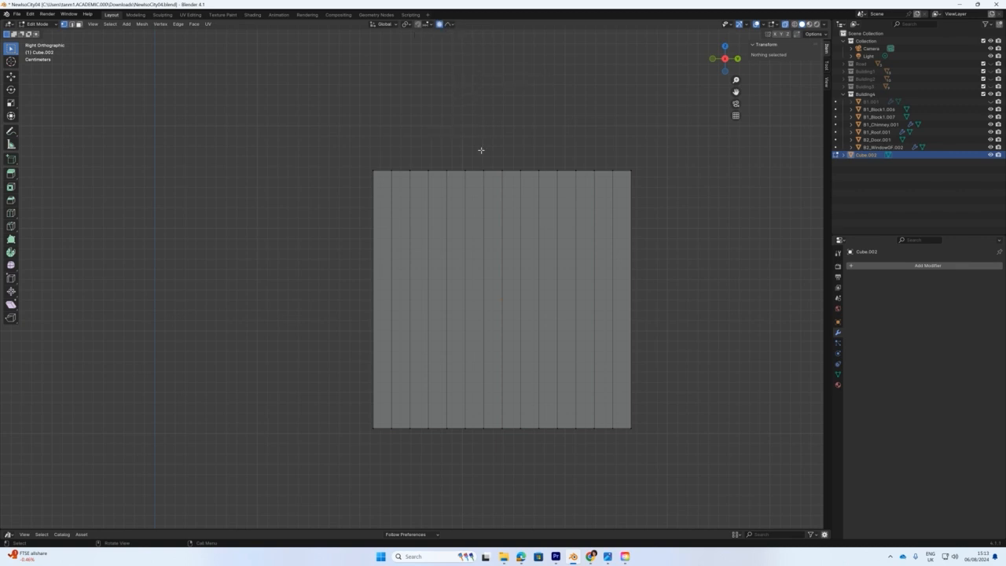
{"action": "left_click", "coordinate": [505, 182]}
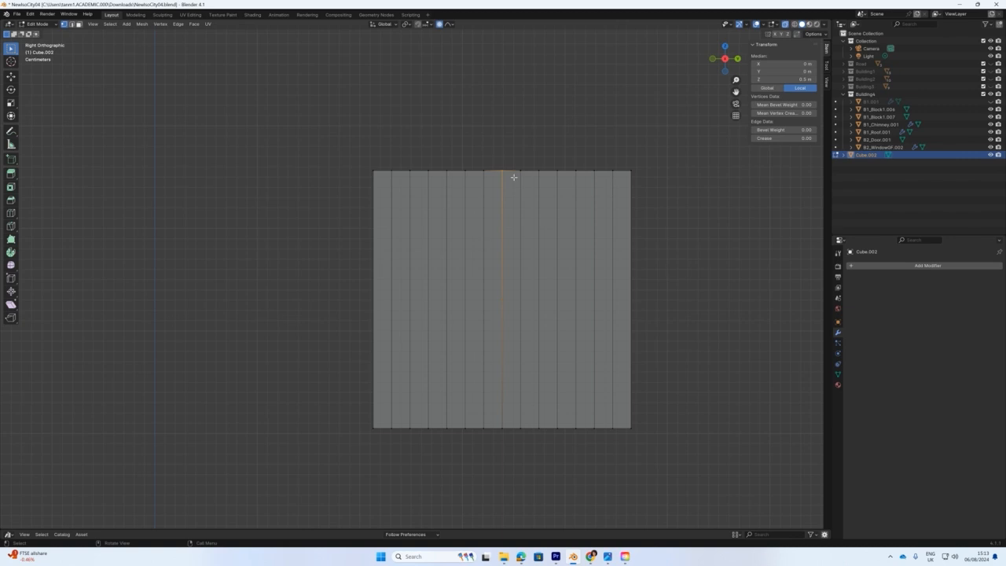
{"action": "key", "text": "g"}
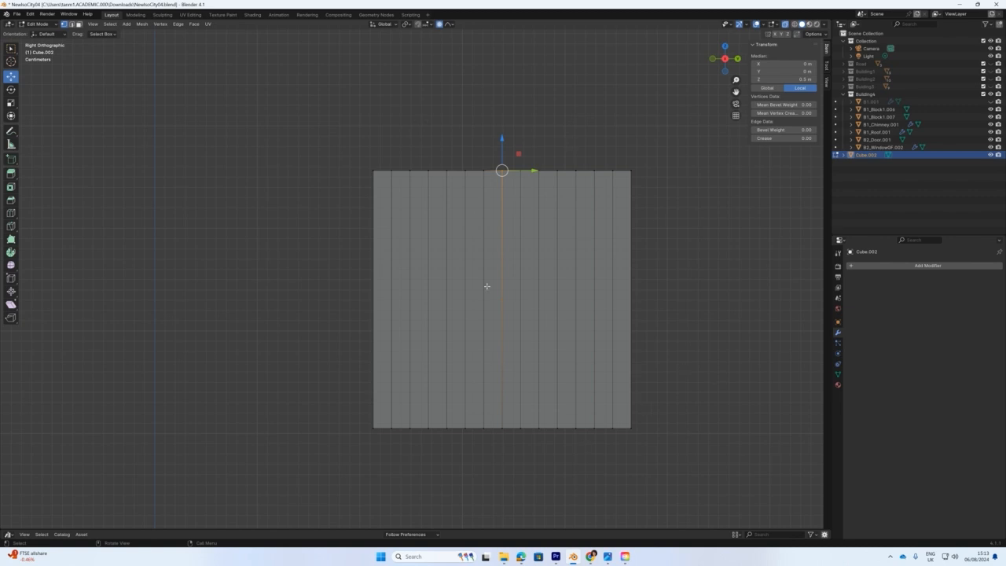
{"action": "scroll", "coordinate": [486, 286], "scroll_direction": "down", "scroll_amount": 2}
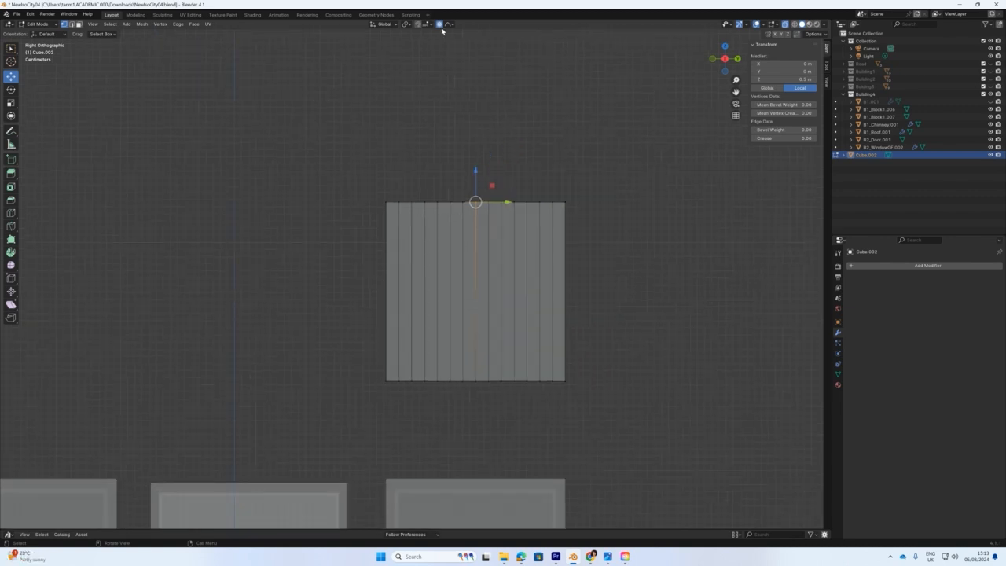
{"action": "left_click_drag", "start_coordinate": [476, 170], "coordinate": [479, 138]}
{"action": "scroll", "coordinate": [477, 159], "scroll_direction": "down", "scroll_amount": 12}
{"action": "scroll", "coordinate": [475, 161], "scroll_direction": "down", "scroll_amount": 3}
{"action": "scroll", "coordinate": [476, 161], "scroll_direction": "up", "scroll_amount": 8}
{"action": "scroll", "coordinate": [475, 161], "scroll_direction": "up", "scroll_amount": 4}
{"action": "scroll", "coordinate": [477, 163], "scroll_direction": "down", "scroll_amount": 2}
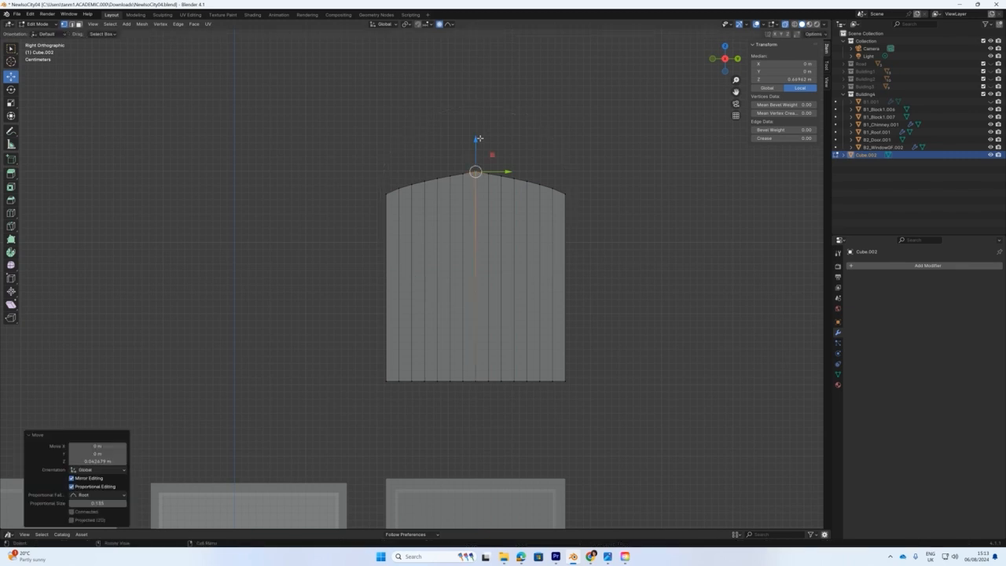
Switch to Sphere falloff and redo the lift so the top forms a rounded arch.
{"action": "left_click", "coordinate": [450, 24]}
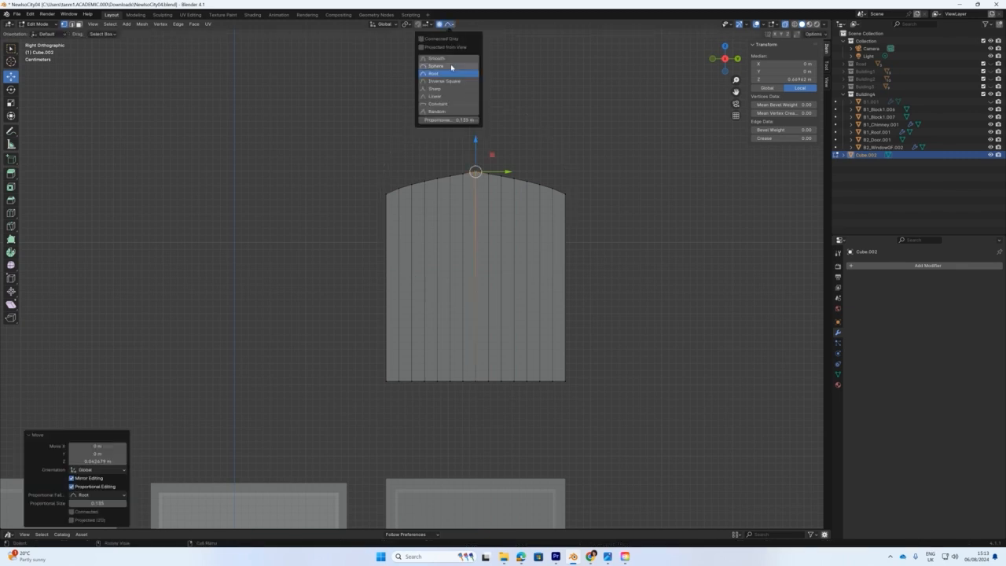
{"action": "left_click", "coordinate": [393, 84]}
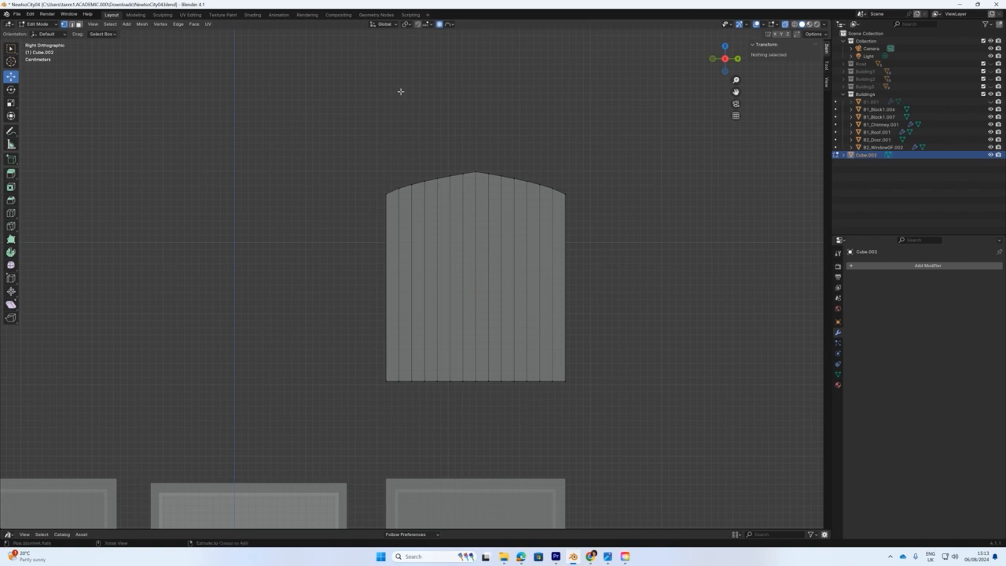
{"action": "key", "text": "ctrl+z"}
{"action": "key", "text": "ctrl+z"}
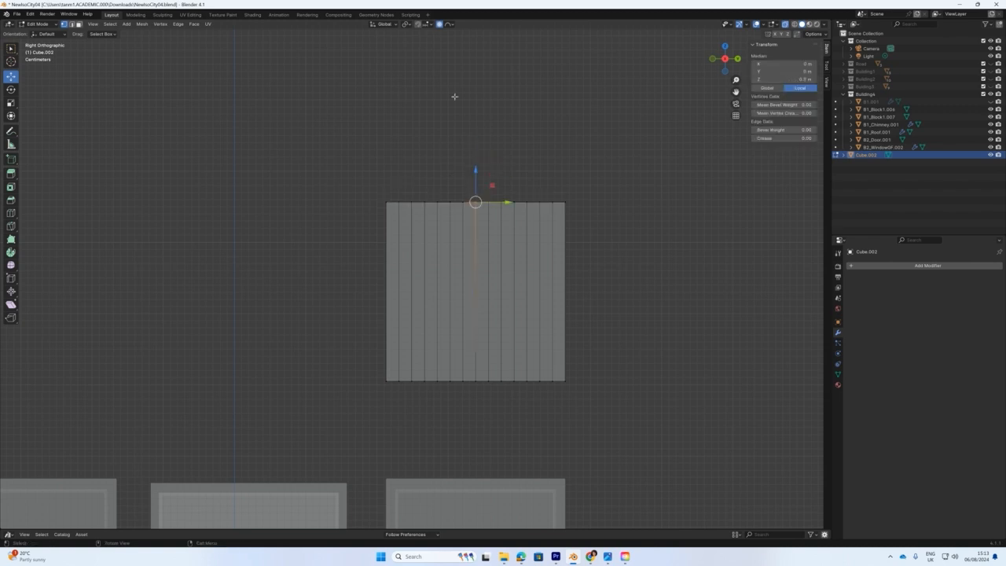
{"action": "left_click_drag", "start_coordinate": [476, 169], "coordinate": [478, 90]}
{"action": "scroll", "coordinate": [478, 150], "scroll_direction": "up", "scroll_amount": 6}
{"action": "scroll", "coordinate": [479, 150], "scroll_direction": "down", "scroll_amount": 3}
{"action": "scroll", "coordinate": [478, 150], "scroll_direction": "up", "scroll_amount": 1}
{"action": "scroll", "coordinate": [478, 150], "scroll_direction": "down", "scroll_amount": 1}
{"action": "scroll", "coordinate": [484, 95], "scroll_direction": "down", "scroll_amount": 1}
{"action": "middle_click_drag", "start_coordinate": [405, 252], "coordinate": [288, 207]}
{"action": "left_click", "coordinate": [45, 25]}
In Object Mode, scale the arched panel narrower along Y.
{"action": "left_click", "coordinate": [49, 41]}
{"action": "mouse_move", "coordinate": [369, 228]}
{"action": "middle_mouse_down"}
{"action": "mouse_move", "coordinate": [452, 245]}
{"action": "mouse_move", "coordinate": [373, 234]}
{"action": "mouse_move", "coordinate": [382, 236]}
{"action": "middle_mouse_up"}
{"action": "middle_click_drag", "start_coordinate": [444, 263], "coordinate": [516, 298]}
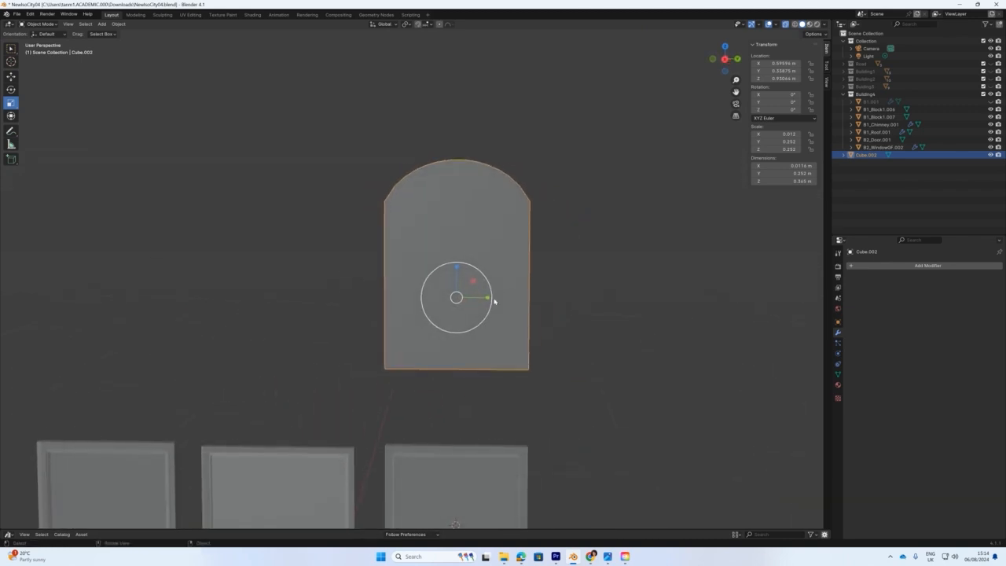
{"action": "left_click_drag", "start_coordinate": [488, 297], "coordinate": [480, 299]}
{"action": "middle_click_drag", "start_coordinate": [480, 298], "coordinate": [381, 277]}
In Edit Mode, box-select the bottom row of vertices and raise them along Z.
{"action": "left_click", "coordinate": [41, 24]}
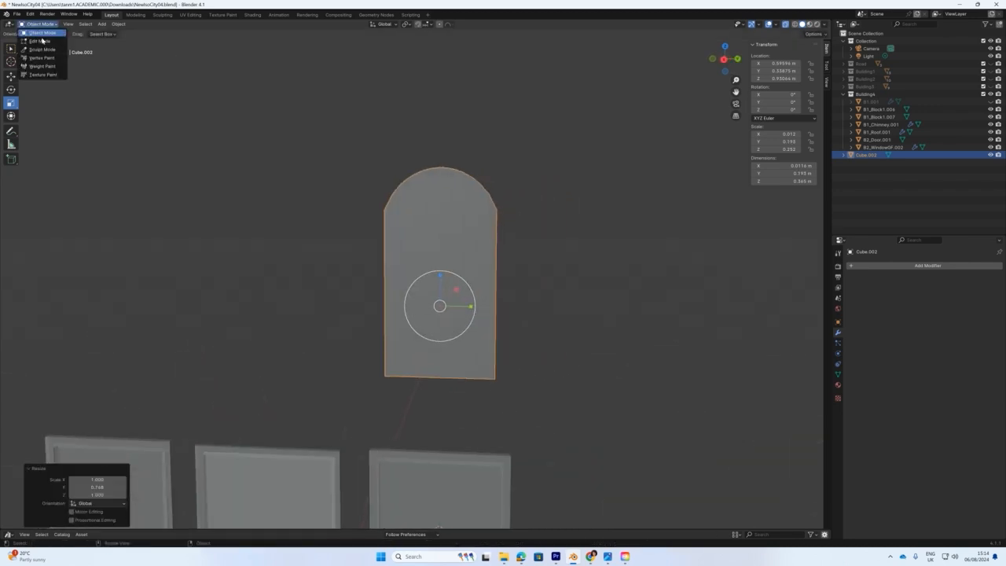
{"action": "left_click", "coordinate": [39, 43]}
{"action": "left_click_drag", "start_coordinate": [387, 338], "coordinate": [490, 397]}
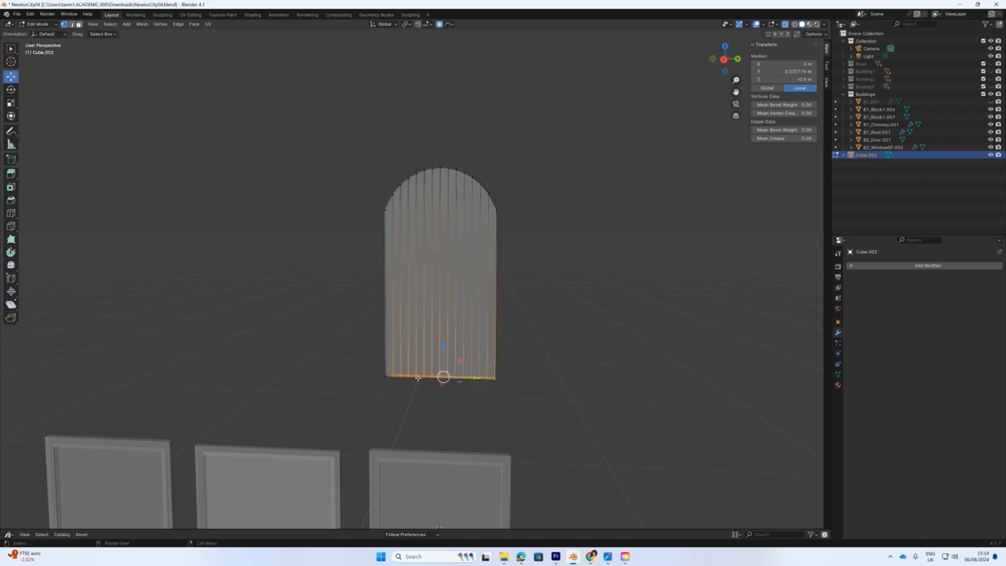
{"action": "left_click", "coordinate": [292, 331]}
{"action": "left_click_drag", "start_coordinate": [292, 331], "coordinate": [555, 402]}
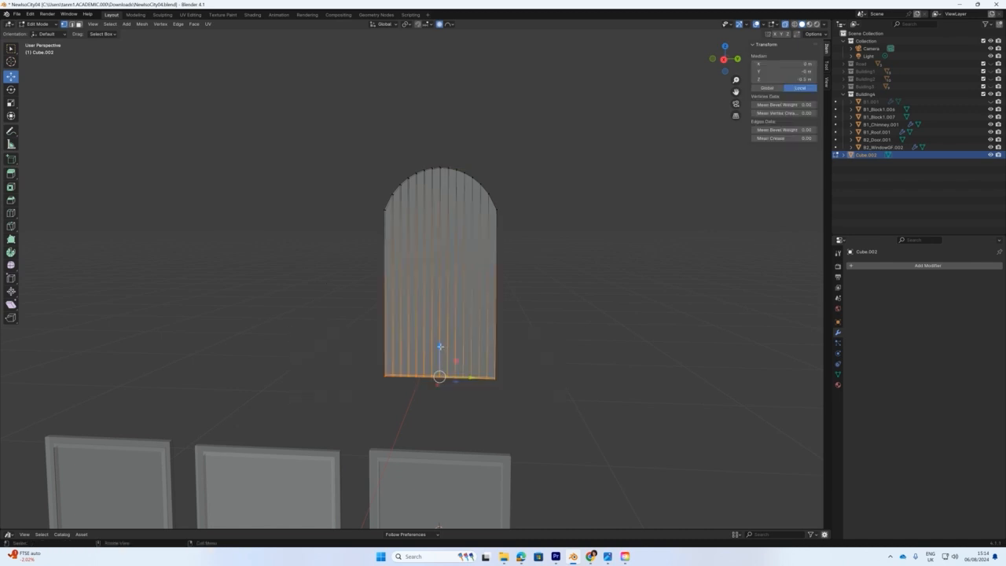
{"action": "key", "text": "g"}
{"action": "key", "text": "z"}
{"action": "left_click", "coordinate": [439, 298]}
Fine-tune the bottom edge to about 0.013 m higher and return to Object Mode.
{"action": "middle_click_drag", "start_coordinate": [564, 301], "coordinate": [573, 292]}
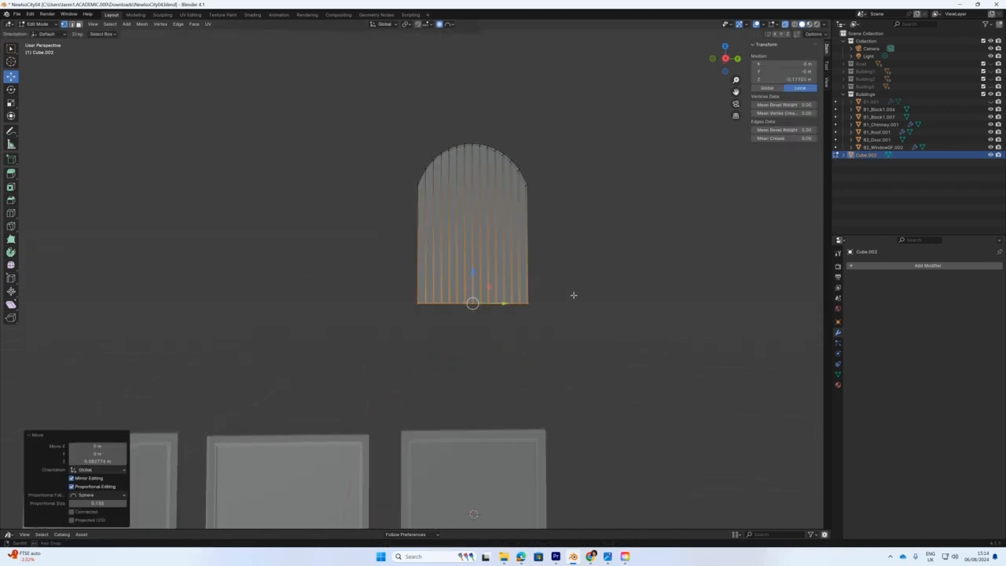
{"action": "key", "text": "g"}
{"action": "key", "text": "z"}
{"action": "left_click_drag", "start_coordinate": [474, 265], "coordinate": [474, 264]}
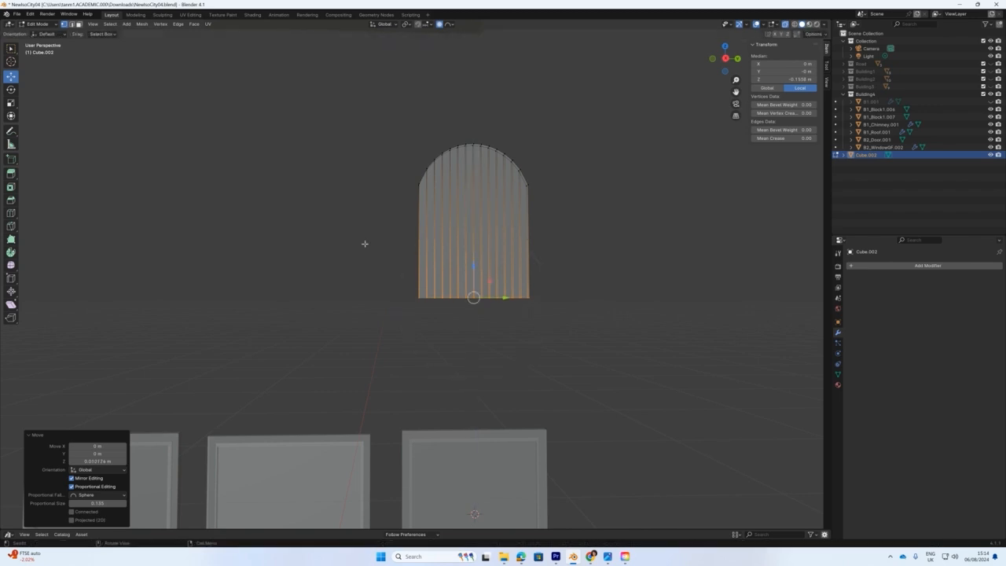
{"action": "left_click", "coordinate": [359, 241]}
{"action": "middle_click_drag", "start_coordinate": [335, 222], "coordinate": [370, 218]}
{"action": "left_click", "coordinate": [38, 24]}
{"action": "left_click", "coordinate": [41, 32]}
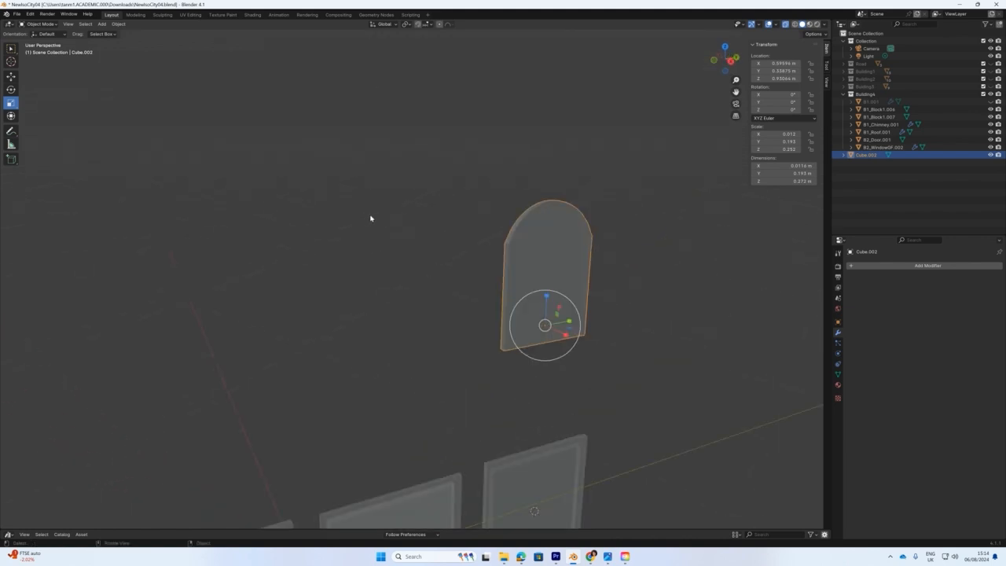
Turn X-ray off and duplicate the arched panel in place as Cube.003.
{"action": "left_click", "coordinate": [784, 25]}
{"action": "mouse_move", "coordinate": [605, 264]}
{"action": "middle_mouse_down"}
{"action": "mouse_move", "coordinate": [640, 256]}
{"action": "mouse_move", "coordinate": [584, 251]}
{"action": "mouse_move", "coordinate": [599, 272]}
{"action": "middle_mouse_up"}
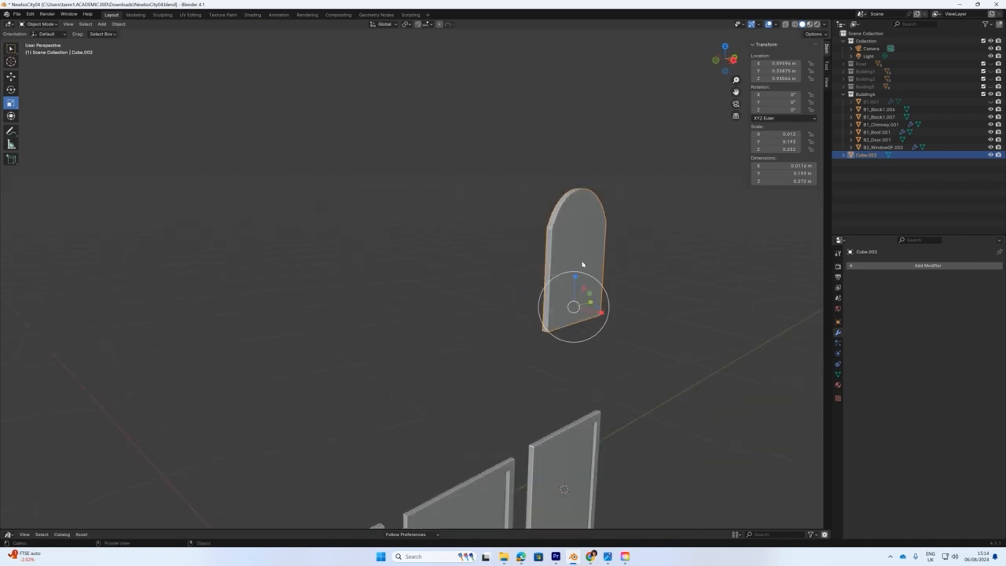
{"action": "key", "text": "shift+d"}
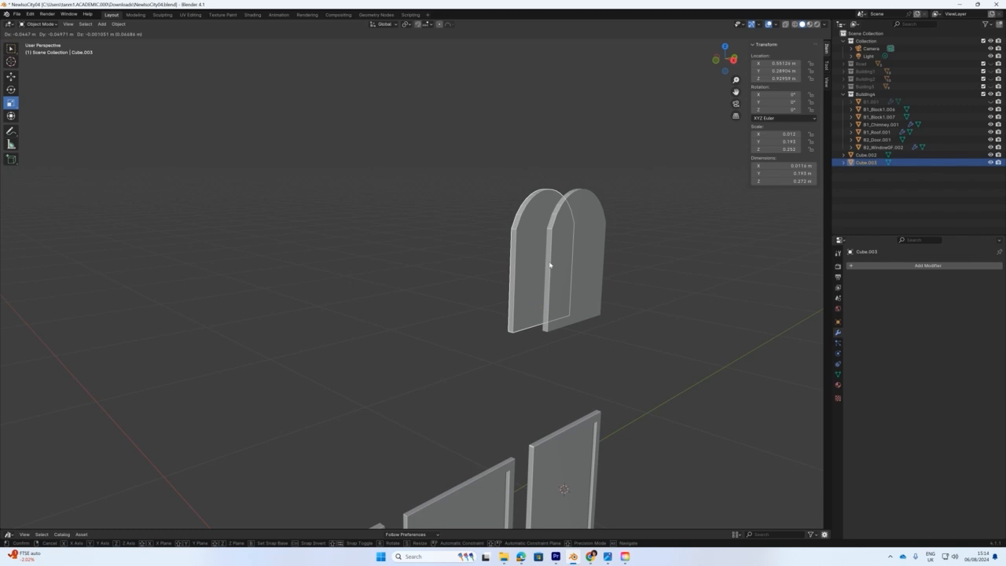
{"action": "right_click", "coordinate": [549, 265]}
{"action": "middle_click_drag", "start_coordinate": [565, 269], "coordinate": [508, 287]}
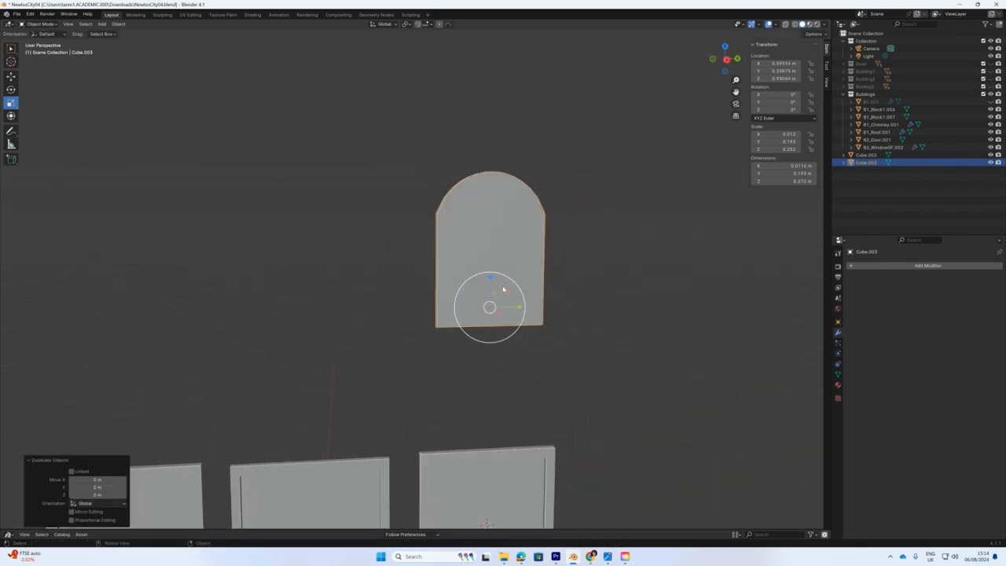
{"action": "key", "text": "s"}
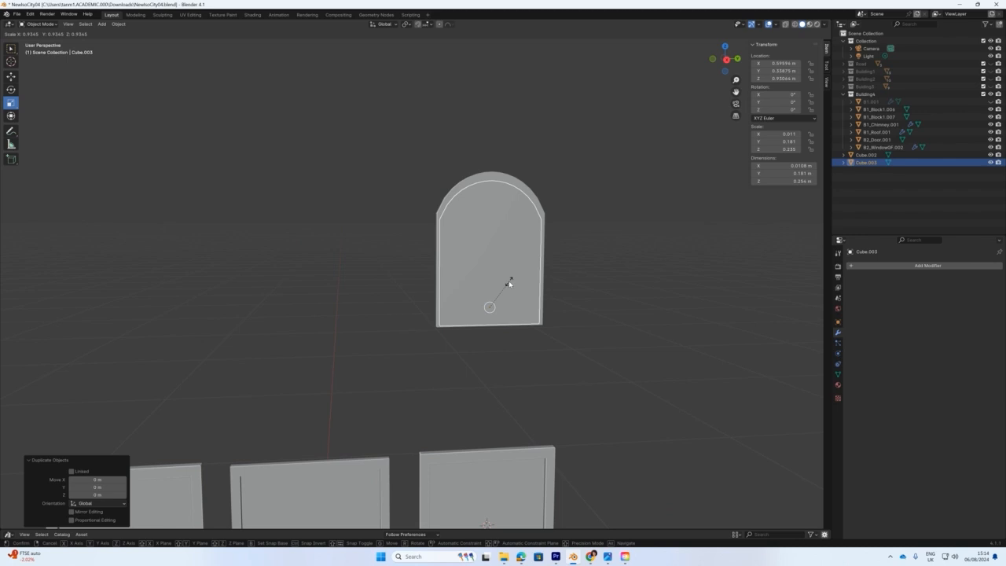
{"action": "left_click", "coordinate": [509, 284]}
{"action": "key", "text": "ctrl+z"}
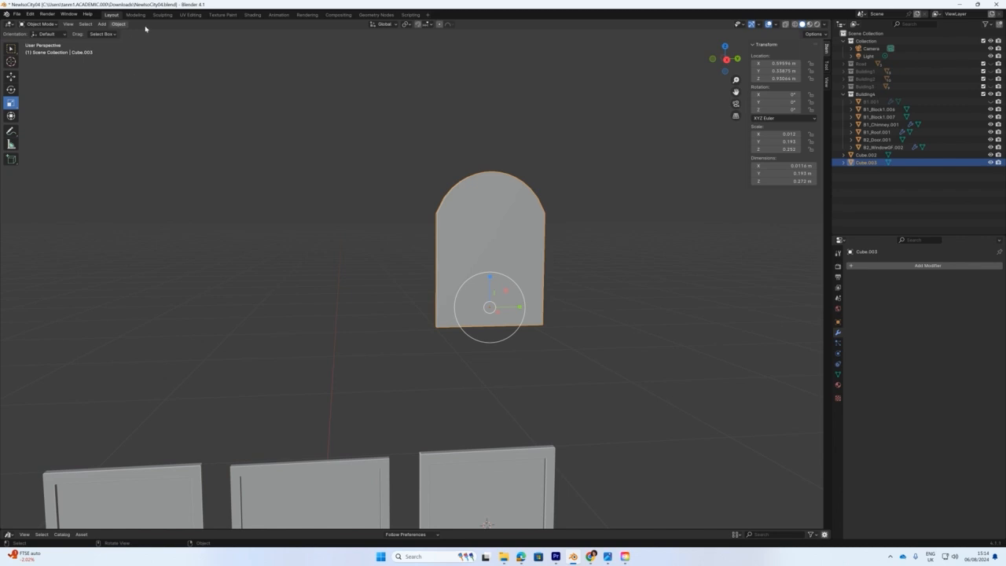
Set the copy's origin to Center of Mass (Surface) and shrink it to about 93%.
{"action": "left_click", "coordinate": [118, 24]}
{"action": "mouse_move", "coordinate": [122, 42]}
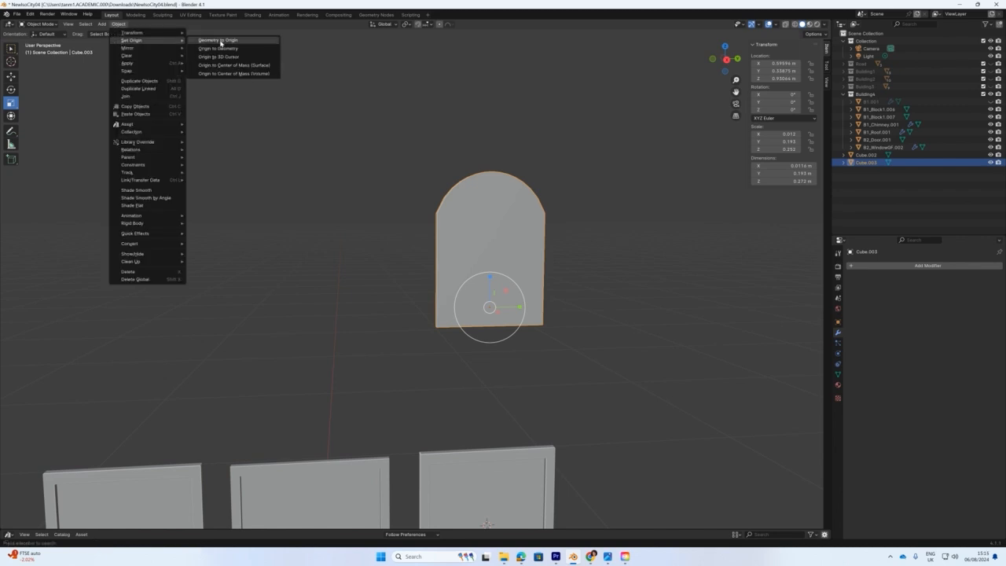
{"action": "left_click", "coordinate": [229, 65]}
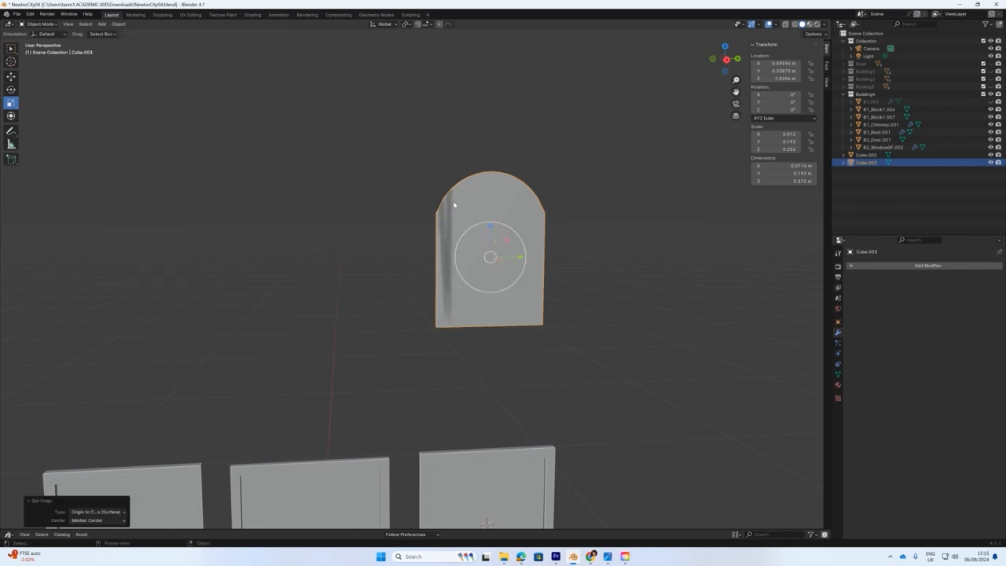
{"action": "scroll", "coordinate": [510, 243], "scroll_direction": "up", "scroll_amount": 5}
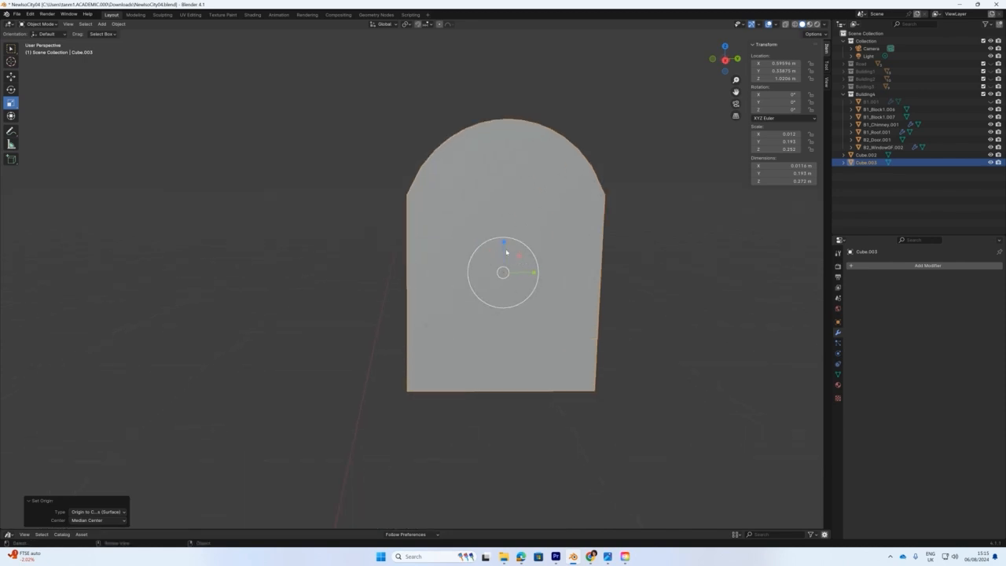
{"action": "left_click_drag", "start_coordinate": [524, 246], "coordinate": [521, 249]}
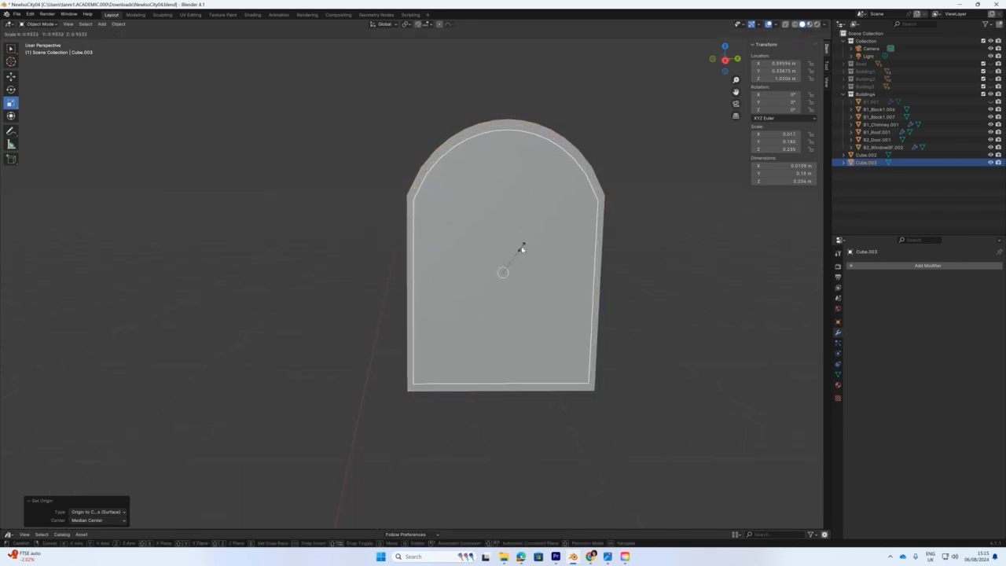
{"action": "left_click_drag", "start_coordinate": [521, 249], "coordinate": [525, 249]}
{"action": "middle_click_drag", "start_coordinate": [525, 249], "coordinate": [563, 258]}
Thicken the copy along X and shrink it slightly along Y to 0.0774 × 0.176 × 0.253 m.
{"action": "left_click_drag", "start_coordinate": [695, 273], "coordinate": [18, 346]}
{"action": "middle_click_drag", "start_coordinate": [18, 346], "coordinate": [772, 334]}
{"action": "key", "text": "KP_3"}
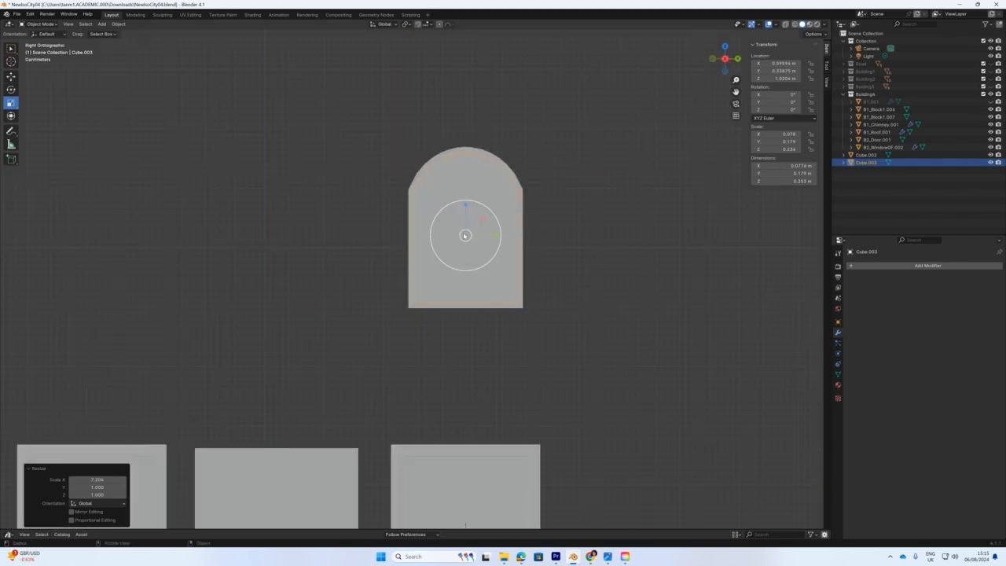
{"action": "scroll", "coordinate": [462, 235], "scroll_direction": "up", "scroll_amount": 2}
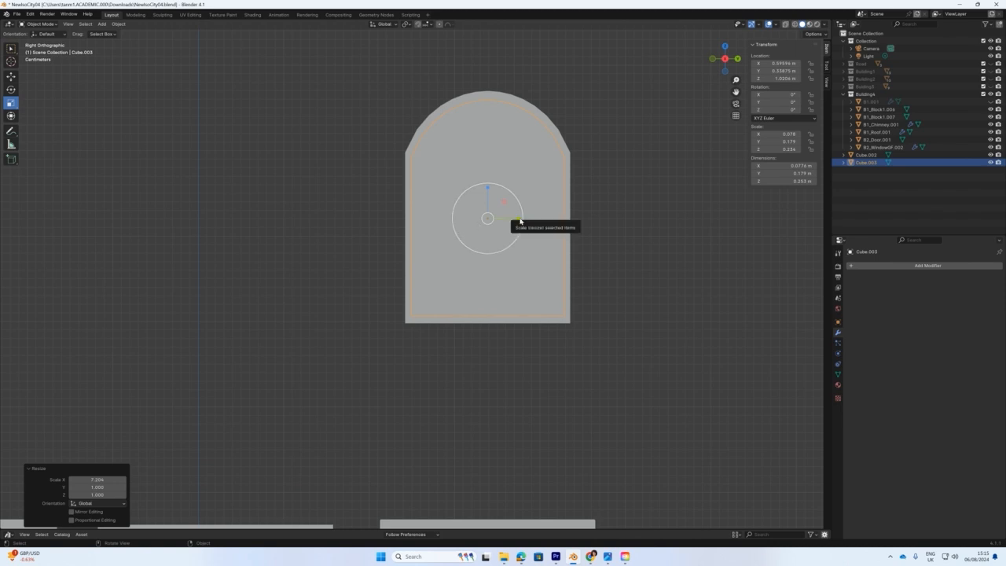
{"action": "left_click_drag", "start_coordinate": [518, 221], "coordinate": [517, 220]}
Give Cube.002 a Boolean modifier using Cube.003 as the cutter object.
{"action": "left_click", "coordinate": [520, 103]}
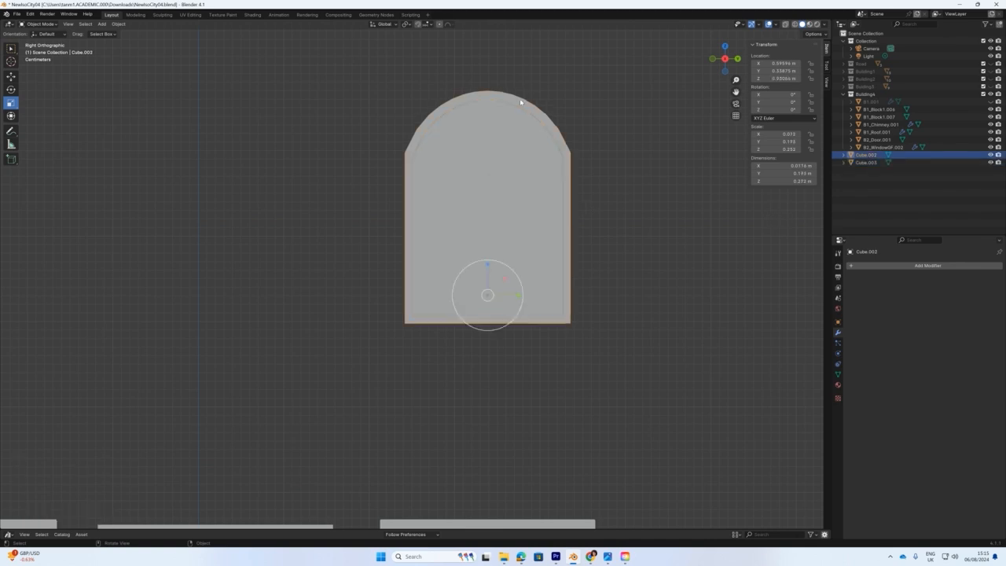
{"action": "left_click", "coordinate": [925, 265]}
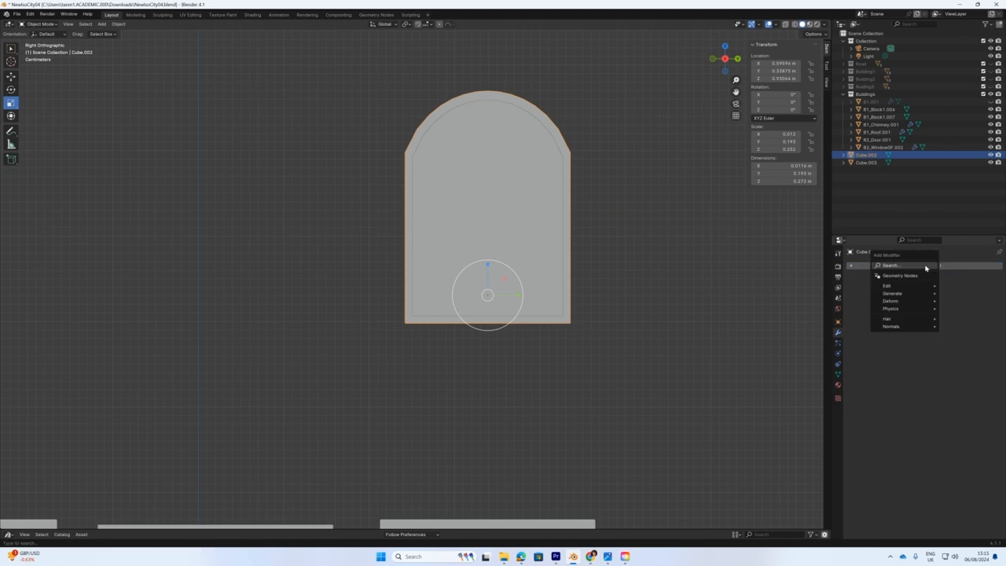
{"action": "left_click", "coordinate": [910, 265]}
{"action": "type", "text": "boo"}
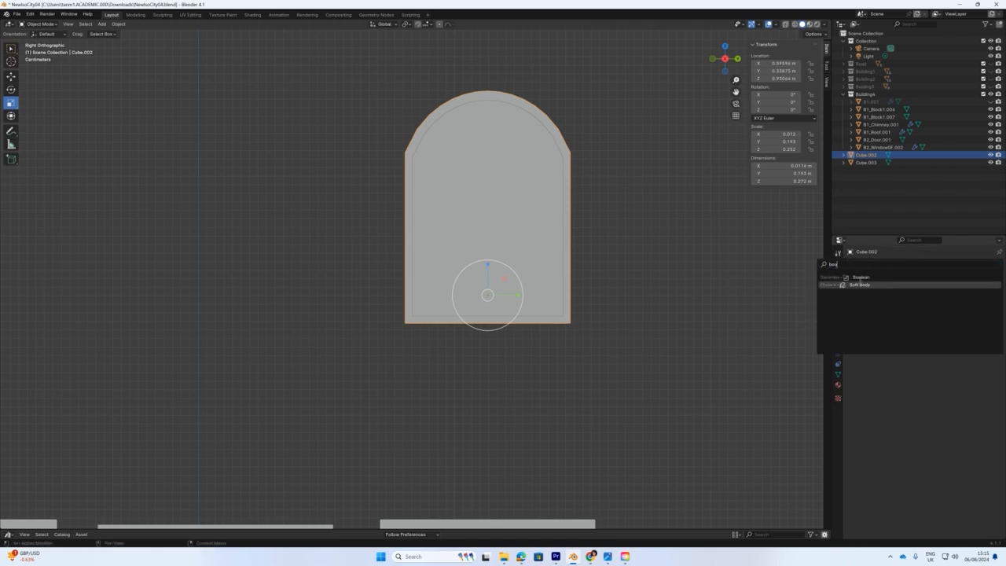
{"action": "left_click", "coordinate": [861, 277]}
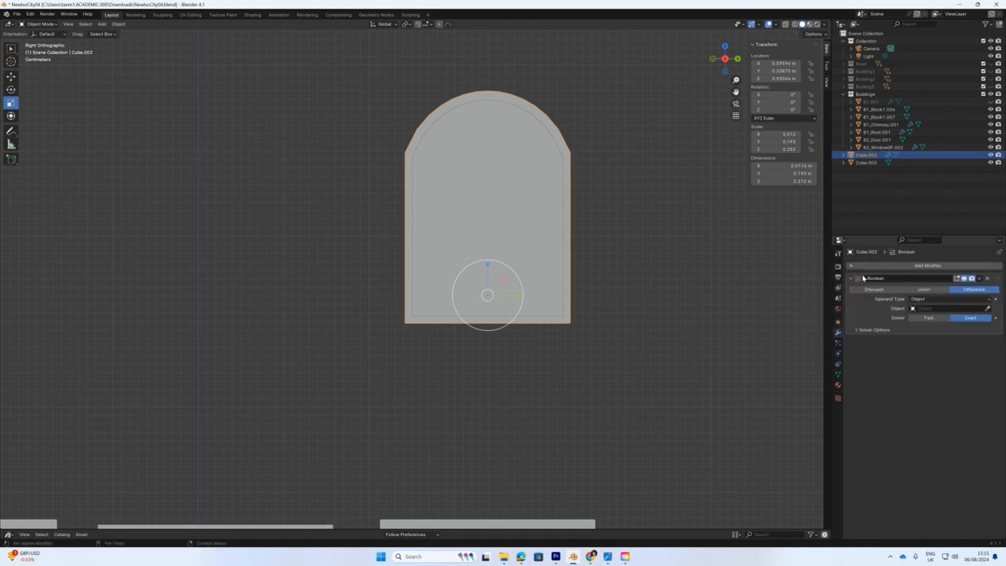
{"action": "left_click", "coordinate": [987, 308]}
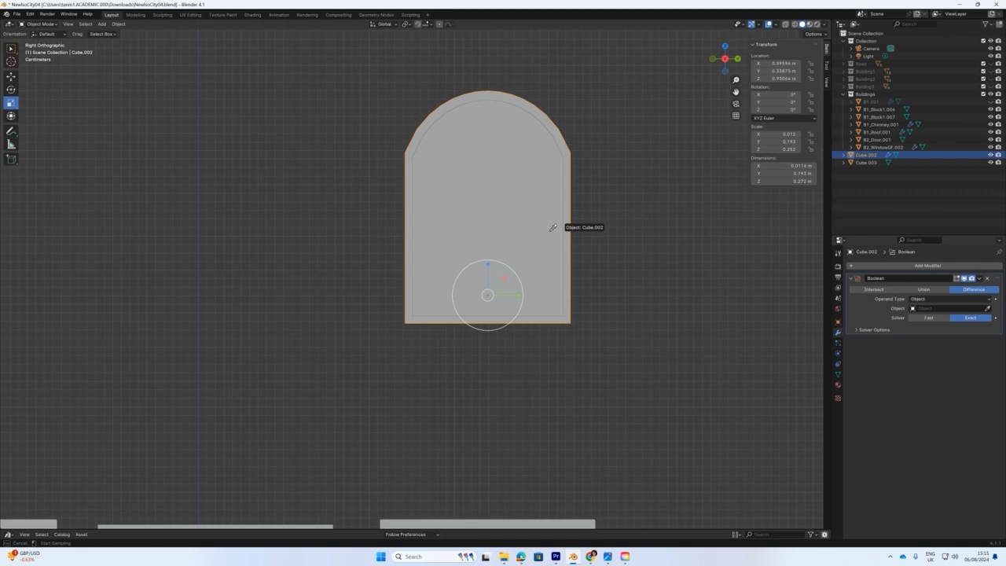
{"action": "left_click", "coordinate": [511, 197]}
Hide Cube.003 and apply the Boolean, leaving a hollow arched frame.
{"action": "middle_click_drag", "start_coordinate": [510, 204], "coordinate": [593, 242]}
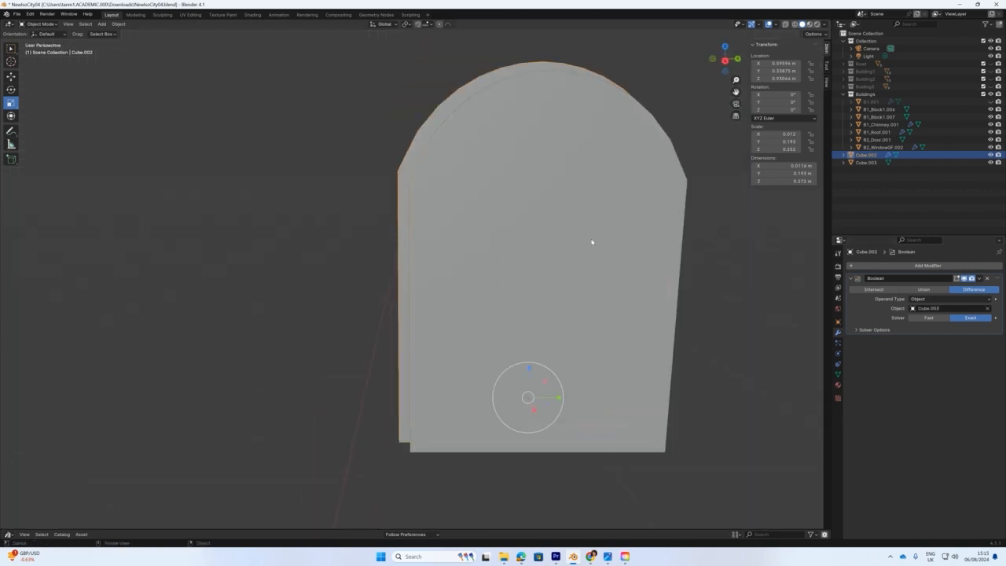
{"action": "left_click", "coordinate": [990, 162]}
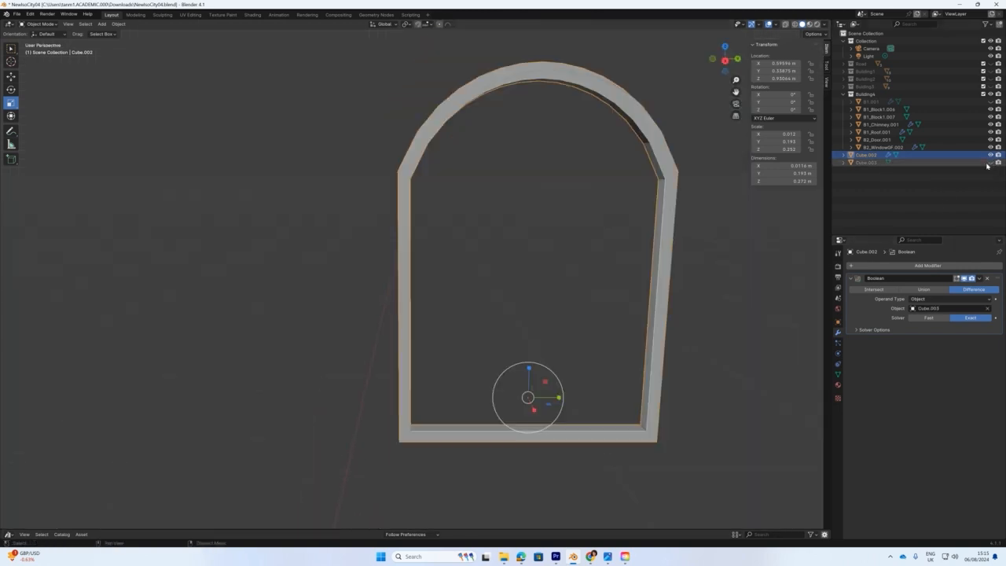
{"action": "scroll", "coordinate": [633, 303], "scroll_direction": "down", "scroll_amount": 3}
{"action": "mouse_move", "coordinate": [633, 303]}
{"action": "middle_mouse_down"}
{"action": "mouse_move", "coordinate": [595, 296]}
{"action": "mouse_move", "coordinate": [663, 299]}
{"action": "mouse_move", "coordinate": [628, 302]}
{"action": "middle_mouse_up"}
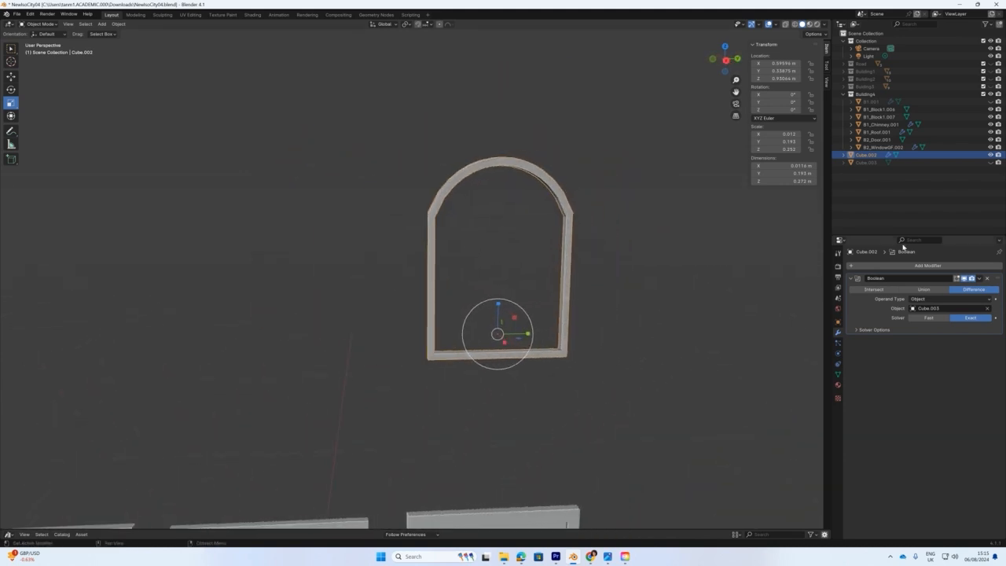
{"action": "left_click", "coordinate": [978, 279]}
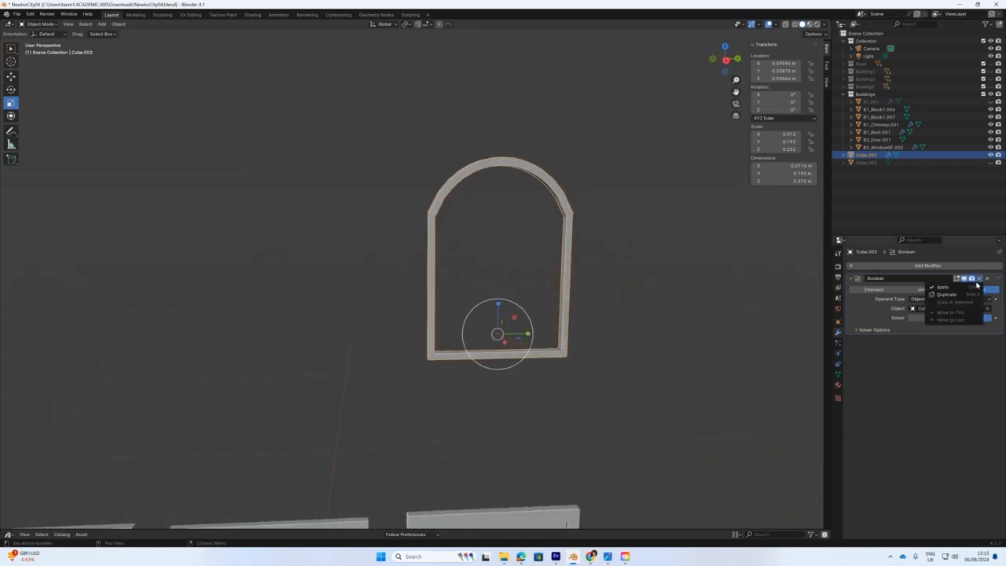
{"action": "left_click", "coordinate": [955, 289]}
{"action": "middle_click_drag", "start_coordinate": [573, 237], "coordinate": [601, 236]}
{"action": "double_click", "coordinate": [861, 155]}
Rename the arched frame object to B4_Window.
{"action": "type", "text": "B"}
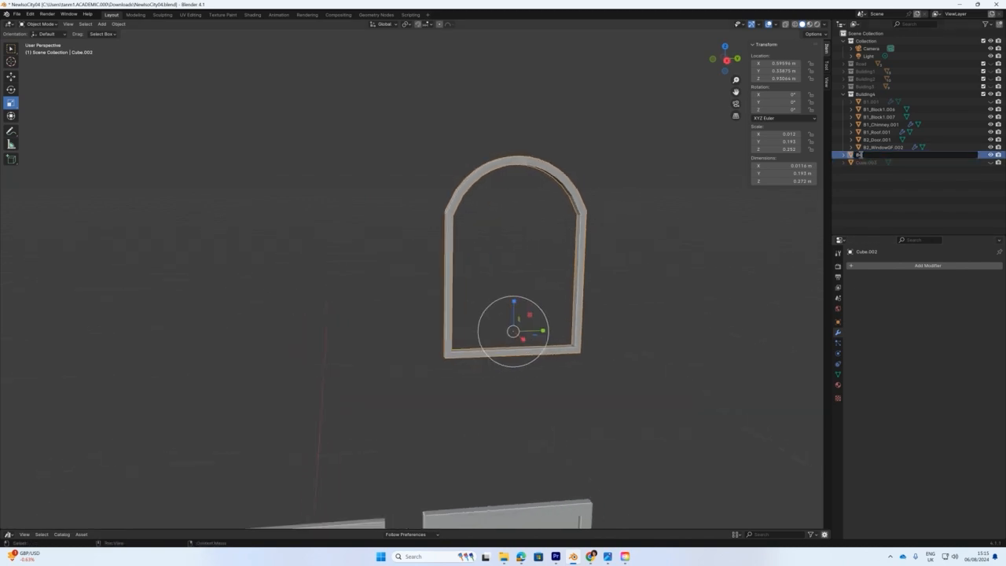
{"action": "type", "text": "1_Window"}
{"action": "key", "text": "Return"}
{"action": "middle_click_drag", "start_coordinate": [565, 216], "coordinate": [548, 214]}
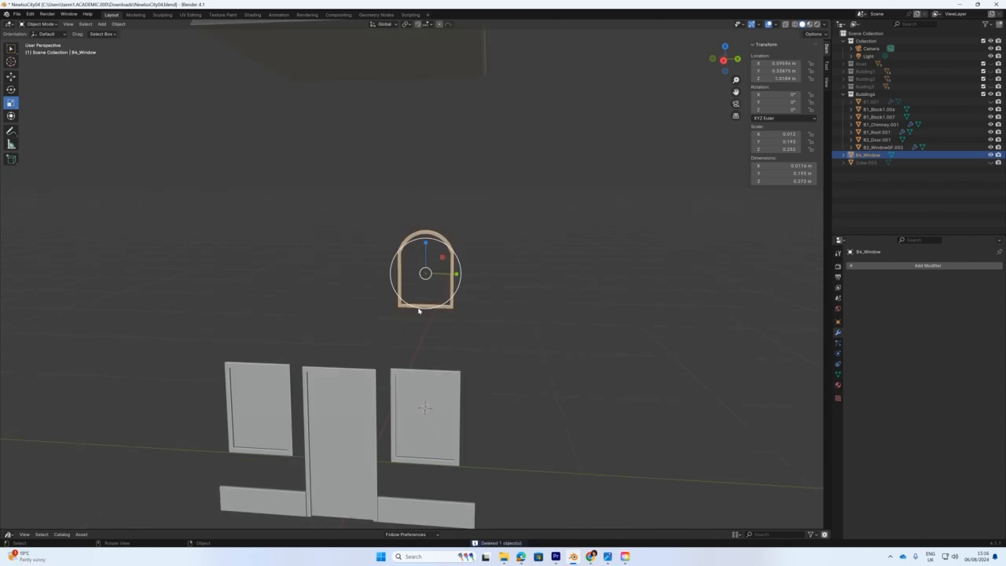
{"action": "scroll", "coordinate": [397, 269], "scroll_direction": "up", "scroll_amount": 4}
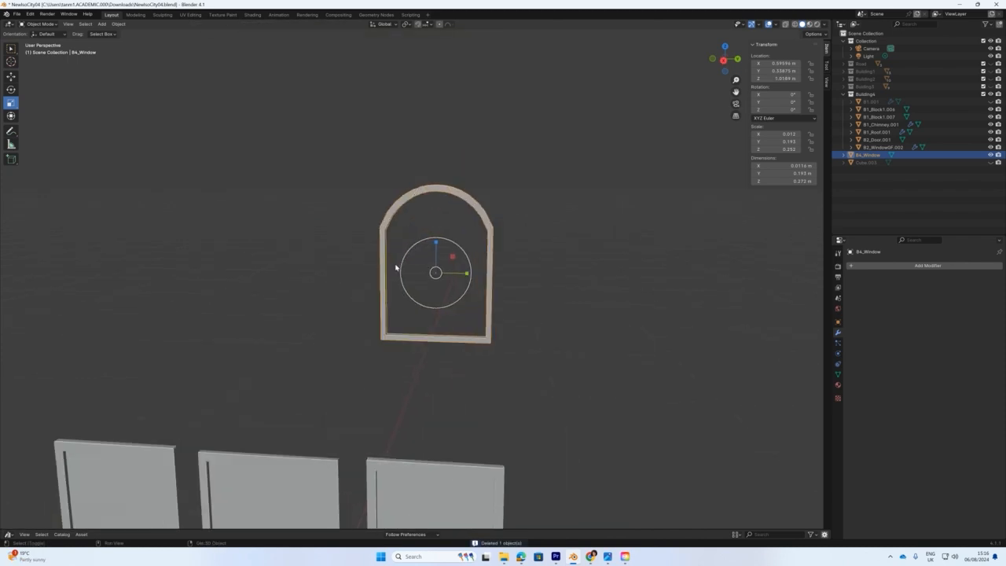
Snap the 3D cursor to the selected window's centre with Cursor to Selected.
{"action": "key", "text": "shift+s"}
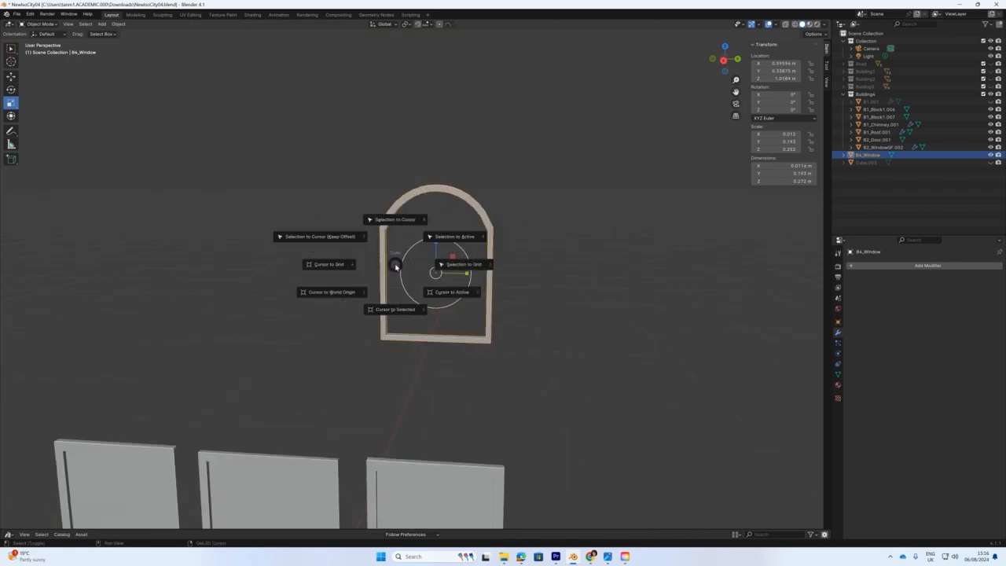
{"action": "left_click", "coordinate": [397, 310]}
{"action": "middle_click_drag", "start_coordinate": [443, 300], "coordinate": [397, 216]}
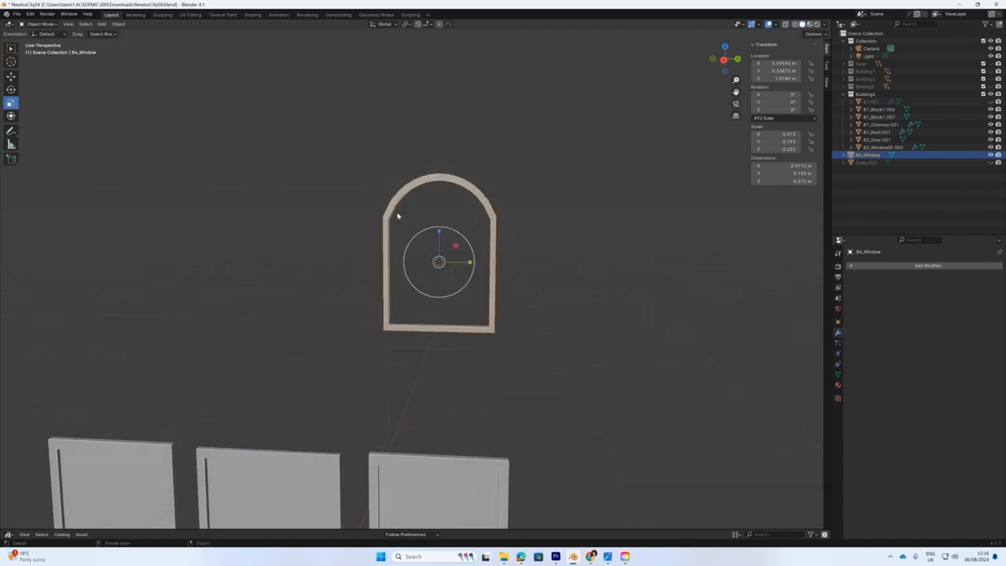
{"action": "left_click", "coordinate": [101, 23]}
Add a cube at the window centre and shrink it down to fit inside the arch.
{"action": "mouse_move", "coordinate": [114, 32]}
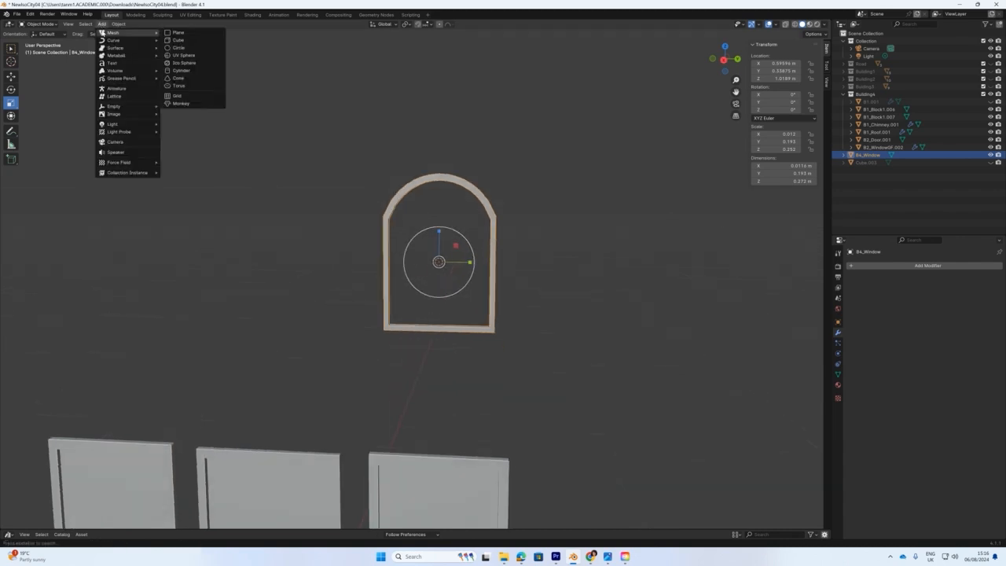
{"action": "left_click", "coordinate": [179, 42]}
{"action": "key", "text": "s"}
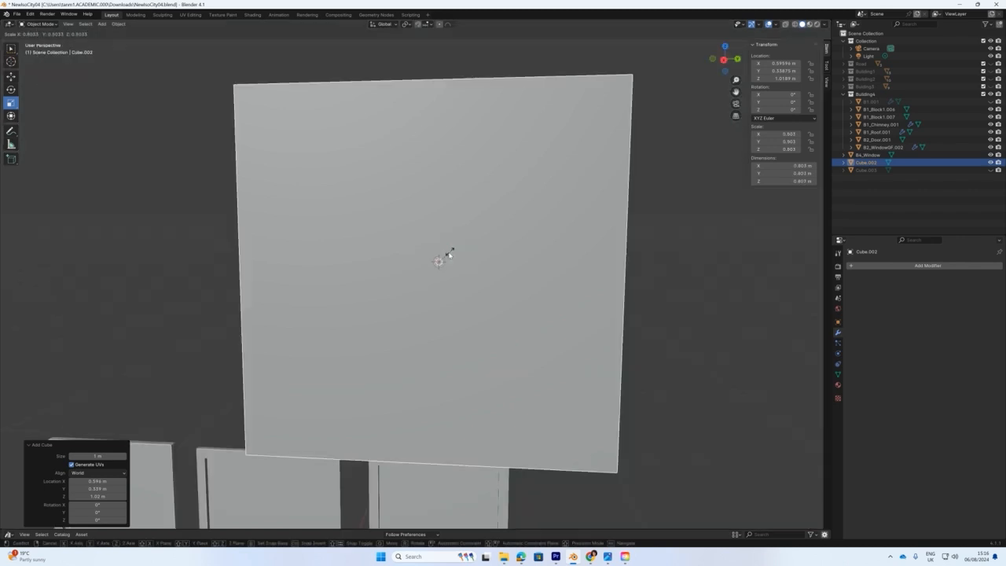
{"action": "left_click", "coordinate": [441, 257]}
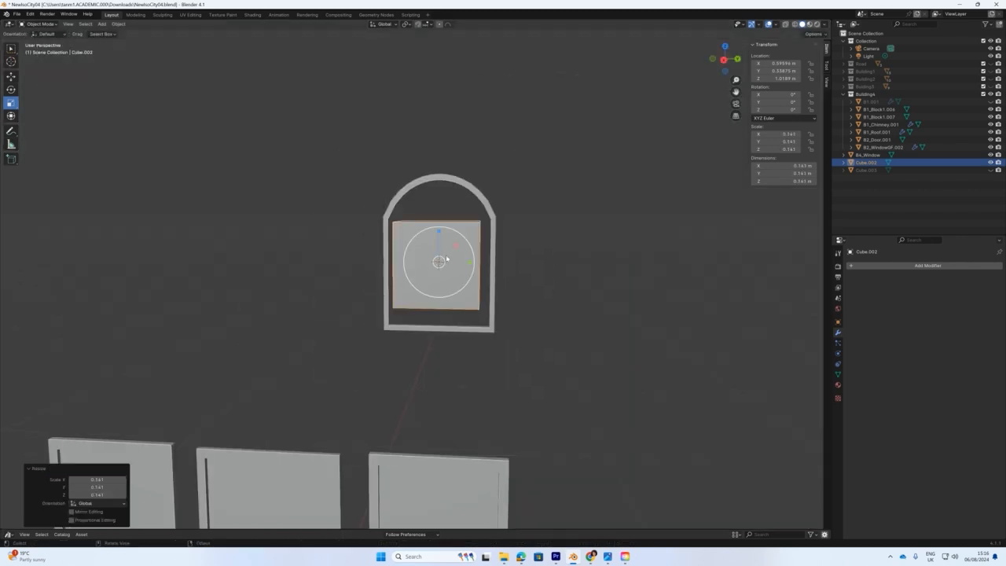
{"action": "key", "text": "s"}
{"action": "left_click", "coordinate": [437, 248]}
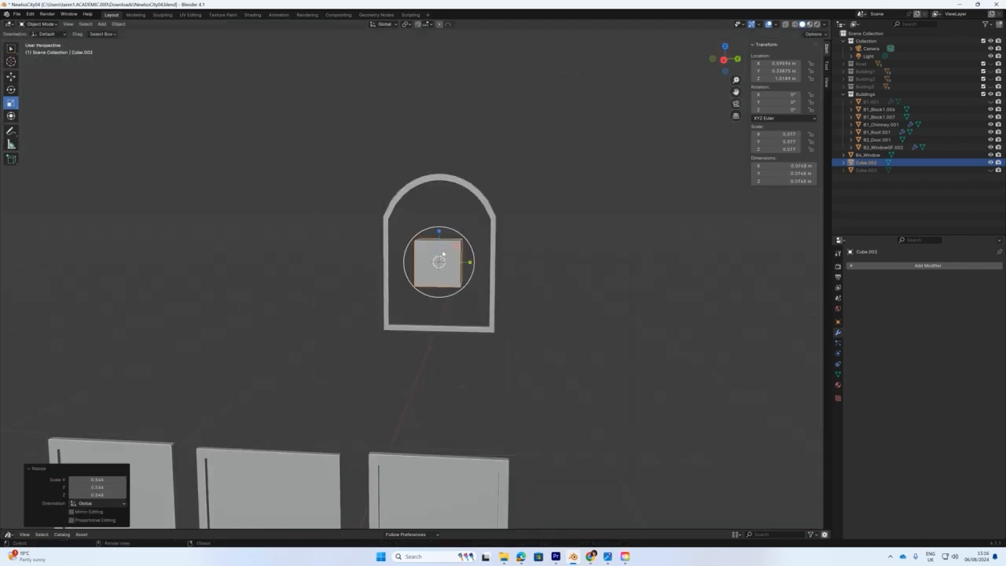
{"action": "key", "text": "s"}
{"action": "left_click", "coordinate": [437, 249]}
Squash the cube into a thin sliver, raise it along Z and stretch it taller to meet the arch.
{"action": "key", "text": "KP_3"}
{"action": "scroll", "coordinate": [467, 228], "scroll_direction": "up", "scroll_amount": 5}
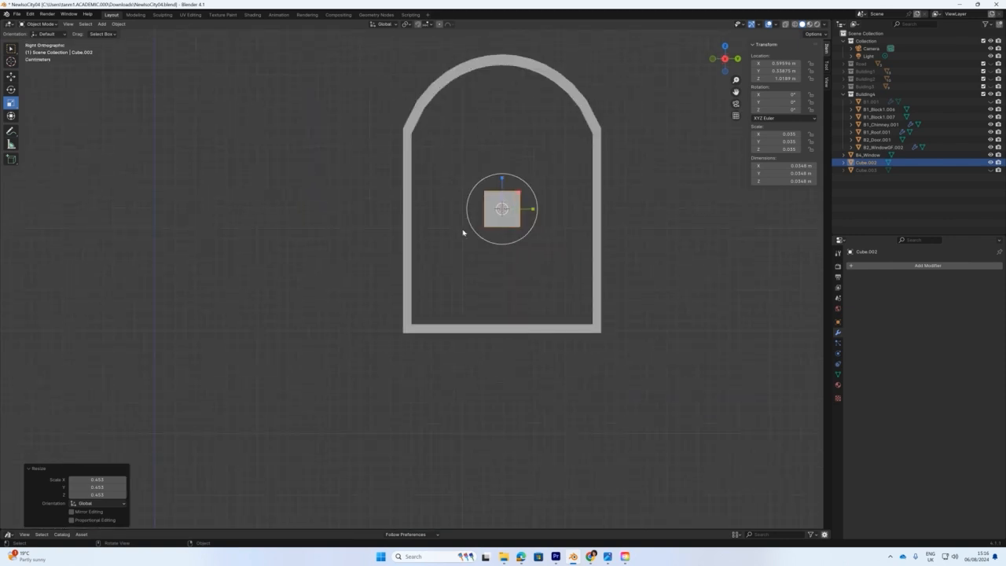
{"action": "left_click_drag", "start_coordinate": [535, 214], "coordinate": [514, 510]}
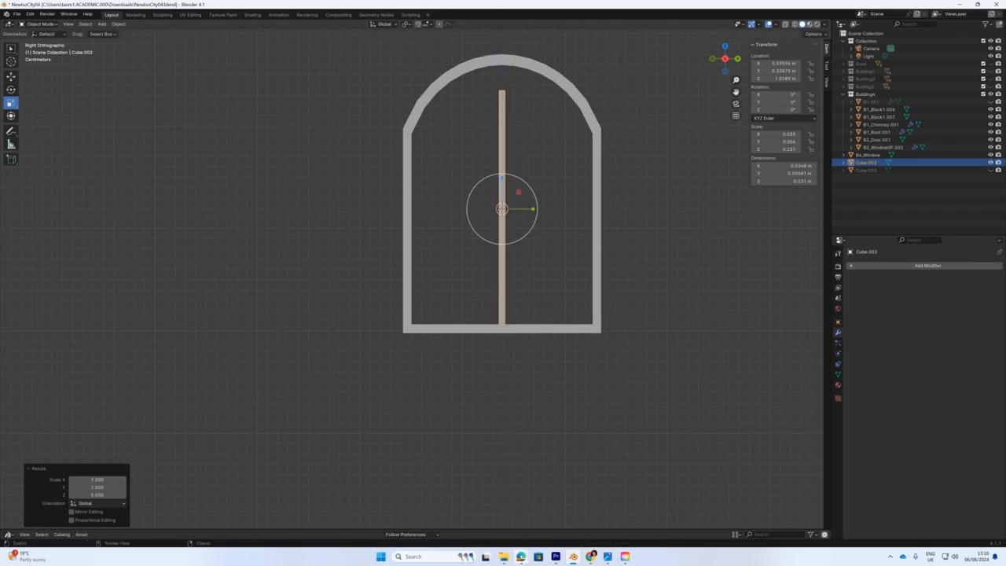
{"action": "key", "text": "shift+space"}
{"action": "key", "text": "g"}
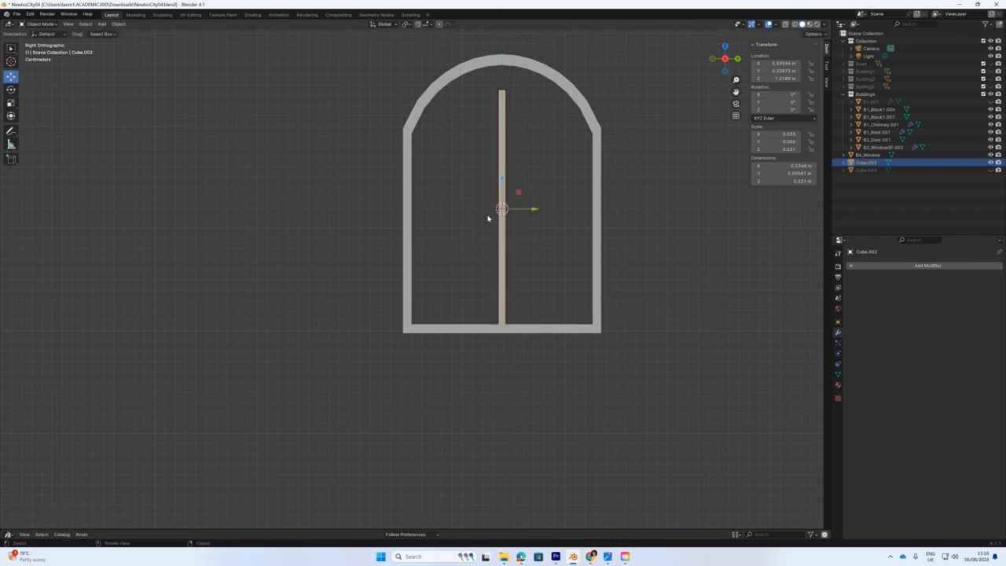
{"action": "key", "text": "g"}
{"action": "key", "text": "z"}
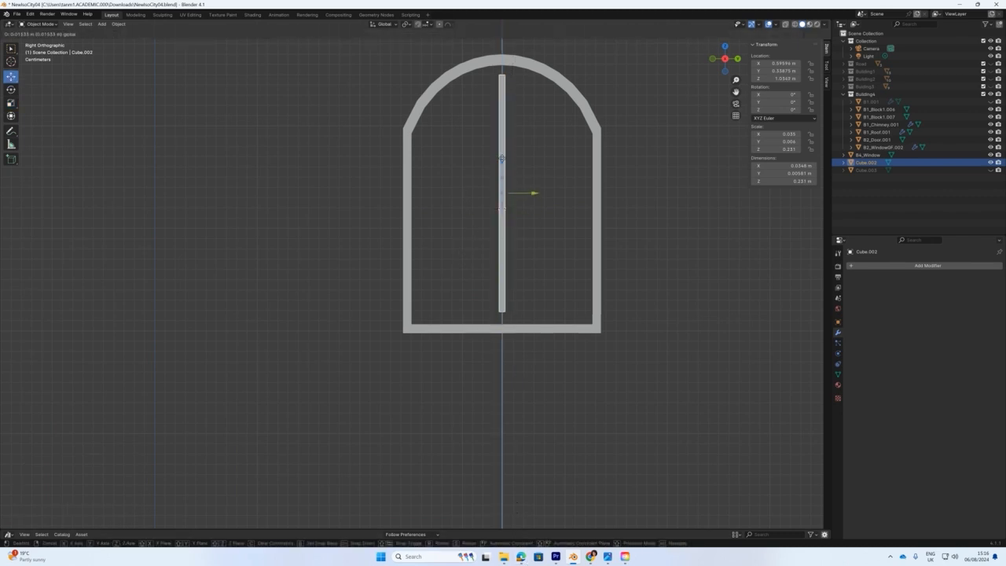
{"action": "left_click", "coordinate": [500, 157]}
{"action": "key", "text": "shift+space"}
{"action": "key", "text": "s"}
{"action": "left_click_drag", "start_coordinate": [500, 157], "coordinate": [502, 161]}
Narrow the bar on X into a mullion about 0.0268 × 0.00581 × 0.26 m.
{"action": "key", "text": "shift+space"}
{"action": "key", "text": "g"}
{"action": "middle_click_drag", "start_coordinate": [509, 216], "coordinate": [563, 258]}
{"action": "scroll", "coordinate": [564, 261], "scroll_direction": "down", "scroll_amount": 3}
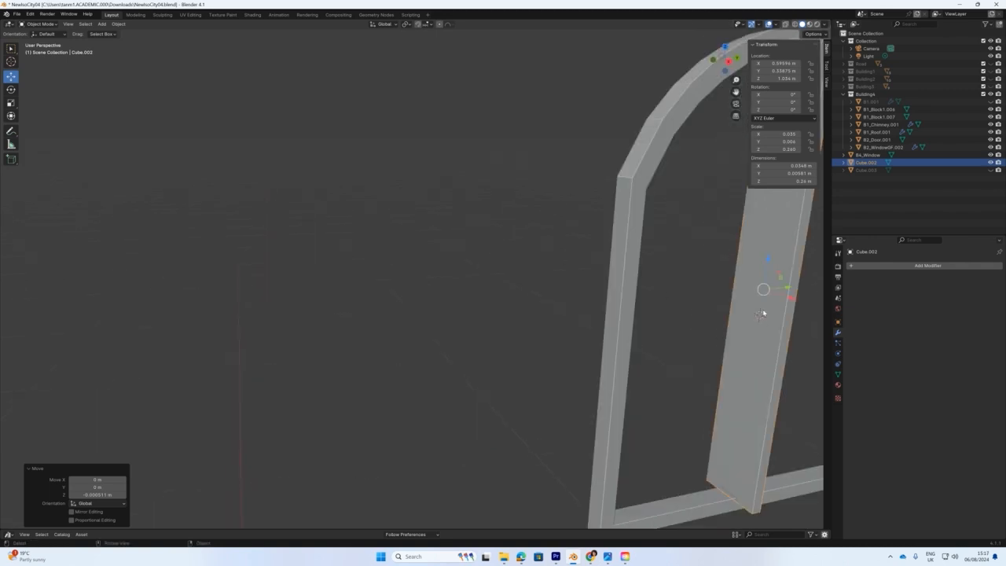
{"action": "key", "text": "shift+space"}
{"action": "key", "text": "s"}
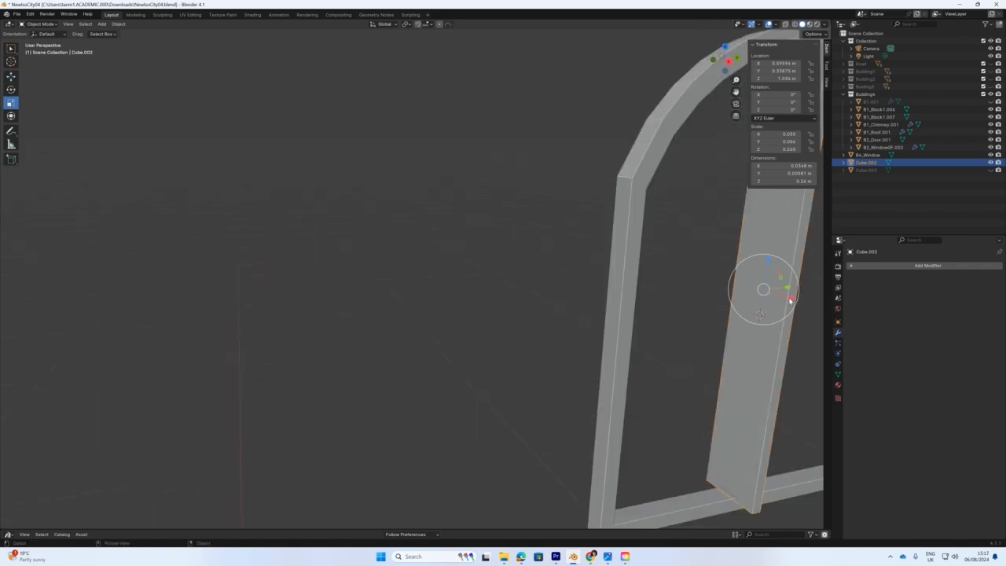
{"action": "left_click_drag", "start_coordinate": [790, 298], "coordinate": [765, 291]}
{"action": "scroll", "coordinate": [707, 315], "scroll_direction": "down", "scroll_amount": 6}
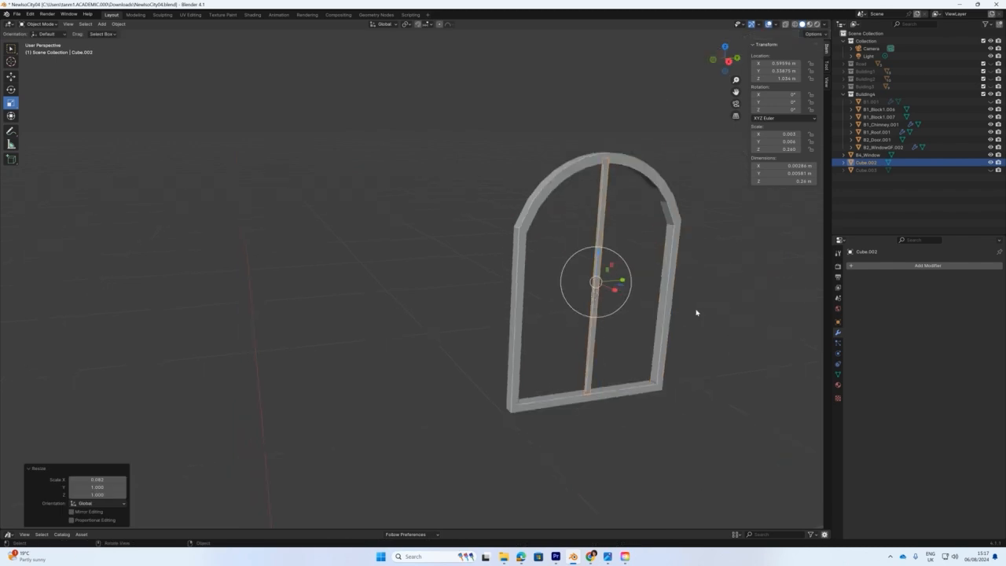
{"action": "left_click", "coordinate": [423, 260]}
{"action": "middle_click_drag", "start_coordinate": [424, 259], "coordinate": [408, 253]}
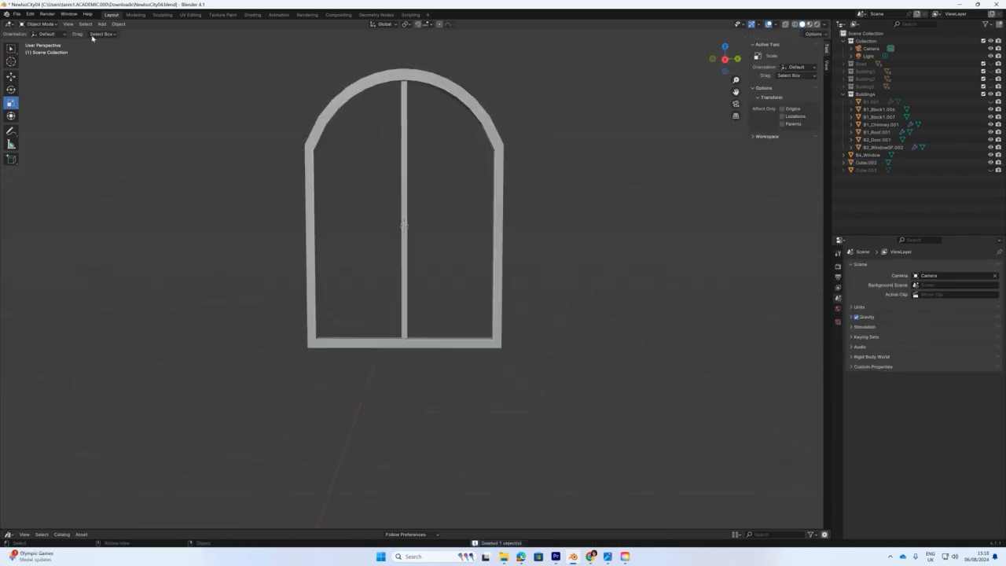
{"action": "left_click", "coordinate": [102, 23]}
Add a grid plane with 12 X subdivisions and 1 Y subdivision.
{"action": "mouse_move", "coordinate": [106, 32]}
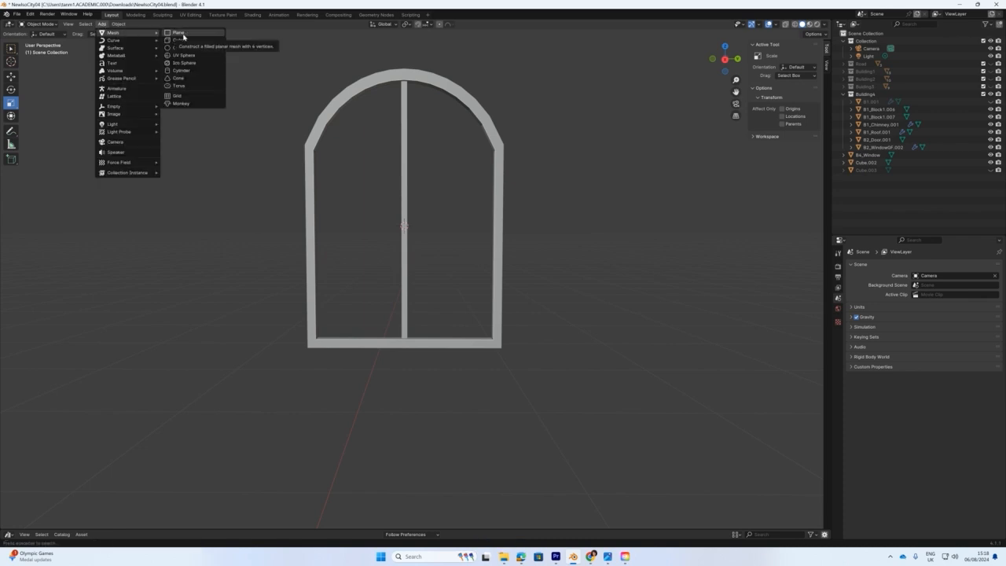
{"action": "left_click", "coordinate": [178, 96]}
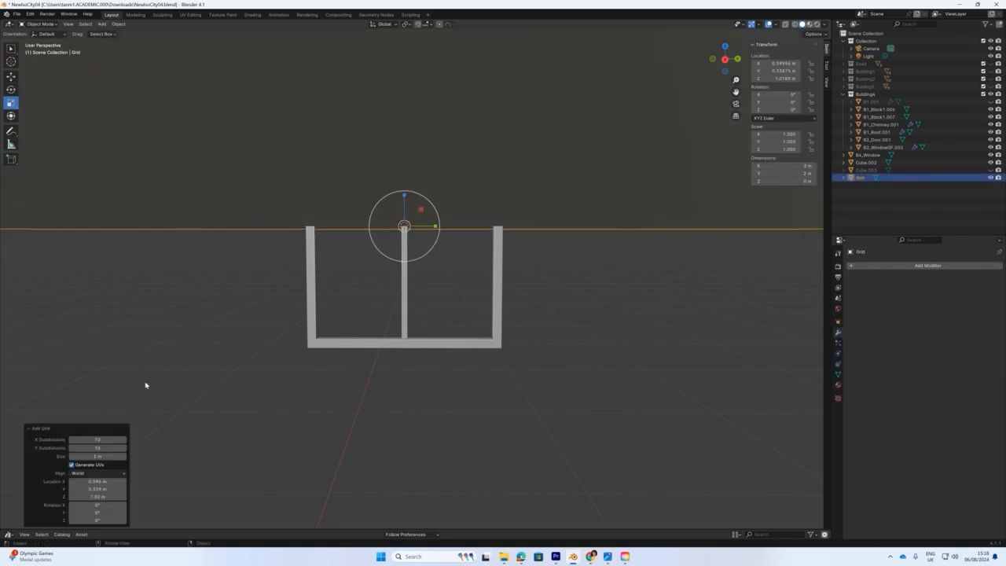
{"action": "left_click", "coordinate": [123, 441]}
{"action": "left_click", "coordinate": [123, 441]}
{"action": "scroll", "coordinate": [221, 398], "scroll_direction": "down", "scroll_amount": 8}
{"action": "left_click", "coordinate": [110, 447]}
{"action": "type", "text": "1"}
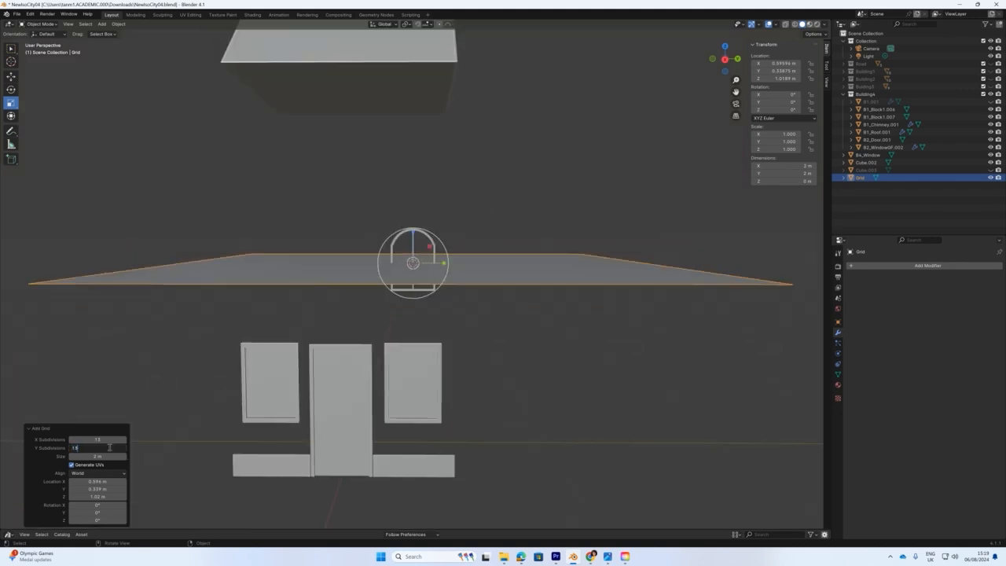
{"action": "left_click_drag", "start_coordinate": [90, 446], "coordinate": [54, 445]}
{"action": "type", "text": "1"}
{"action": "key", "text": "Return"}
Stand the grid upright by rotating it 90 degrees.
{"action": "middle_click_drag", "start_coordinate": [368, 286], "coordinate": [352, 301]}
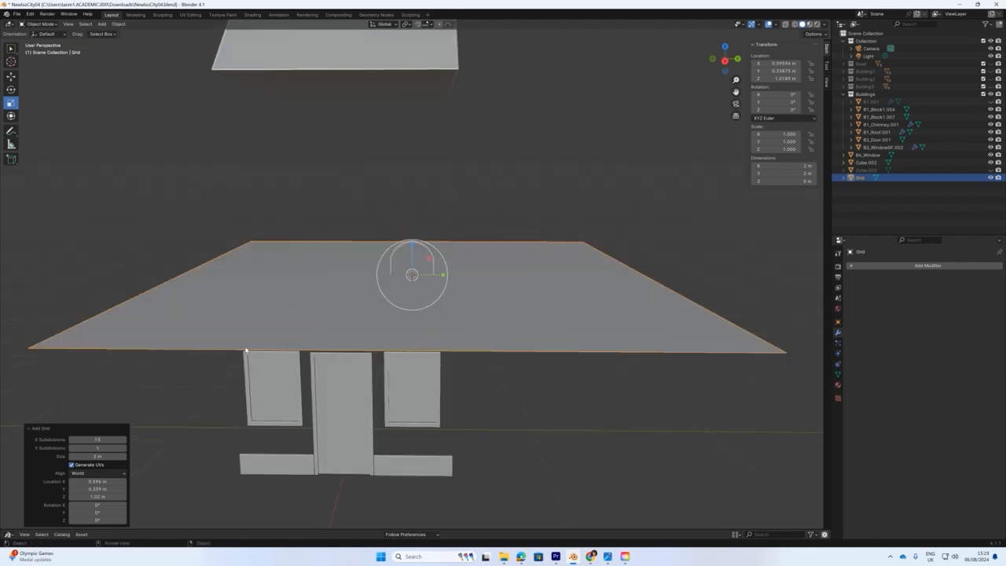
{"action": "key", "text": "r"}
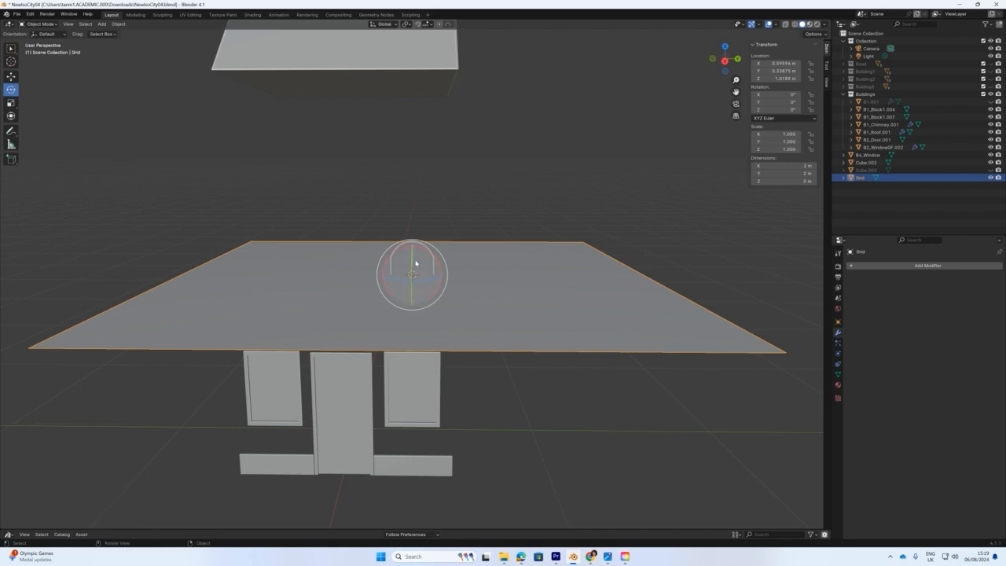
{"action": "left_click_drag", "start_coordinate": [416, 263], "coordinate": [314, 325]}
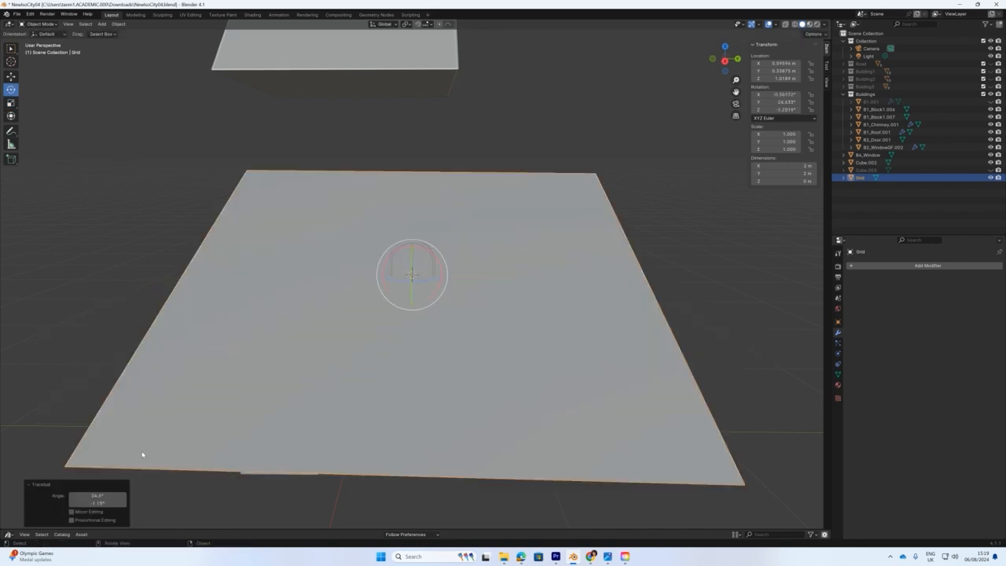
{"action": "key", "text": "ctrl+z"}
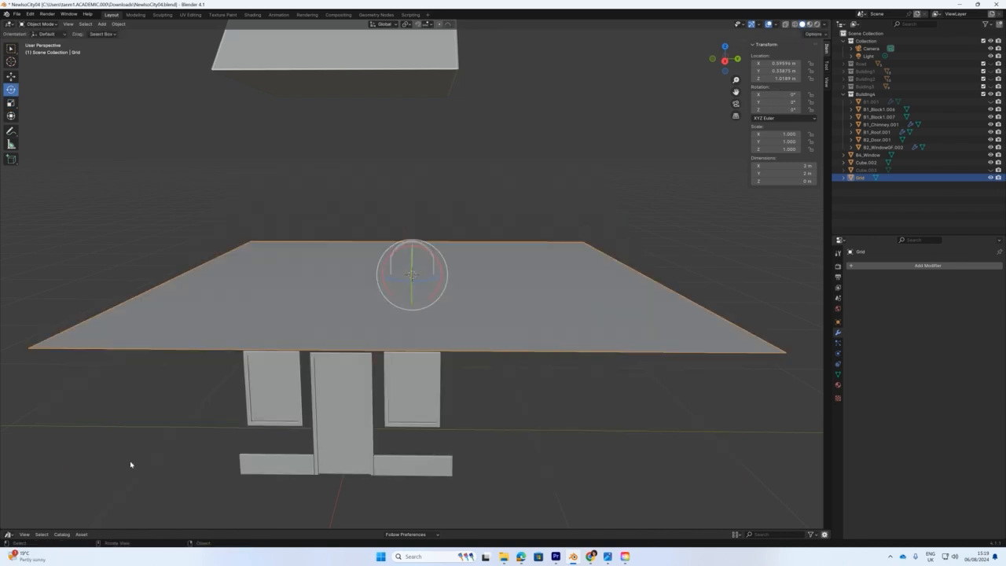
{"action": "left_click_drag", "start_coordinate": [412, 256], "coordinate": [412, 267]}
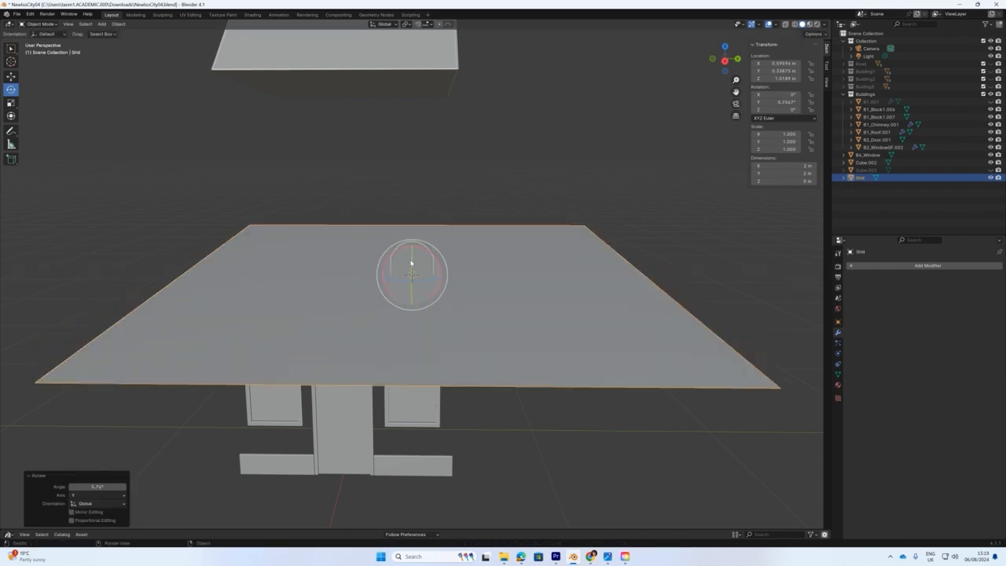
{"action": "left_click", "coordinate": [104, 487]}
{"action": "type", "text": "90"}
{"action": "key", "text": "Return"}
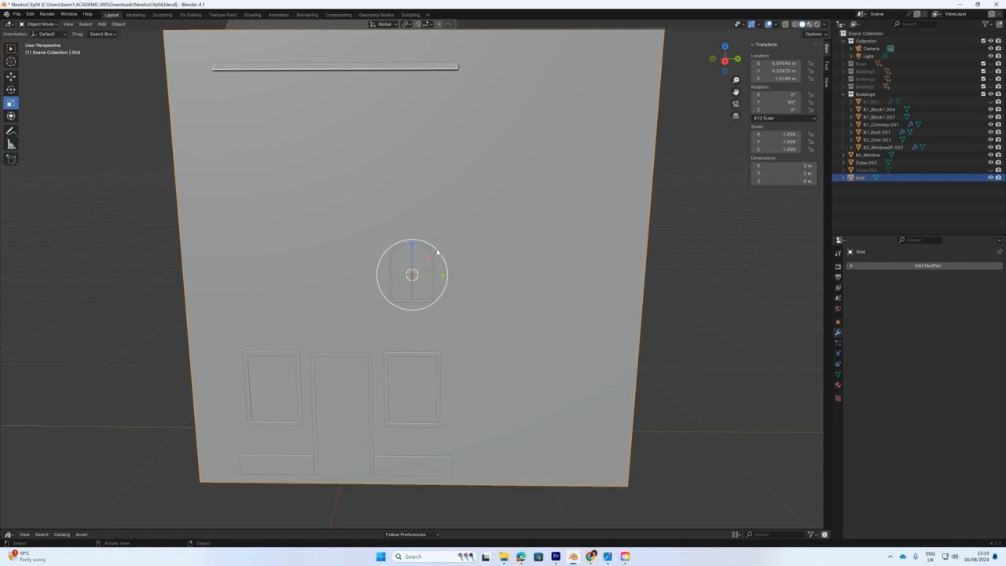
Scale the grid to about 0.181 m square to fill the opening, then enter Edit Mode.
{"action": "left_click_drag", "start_coordinate": [437, 251], "coordinate": [415, 277]}
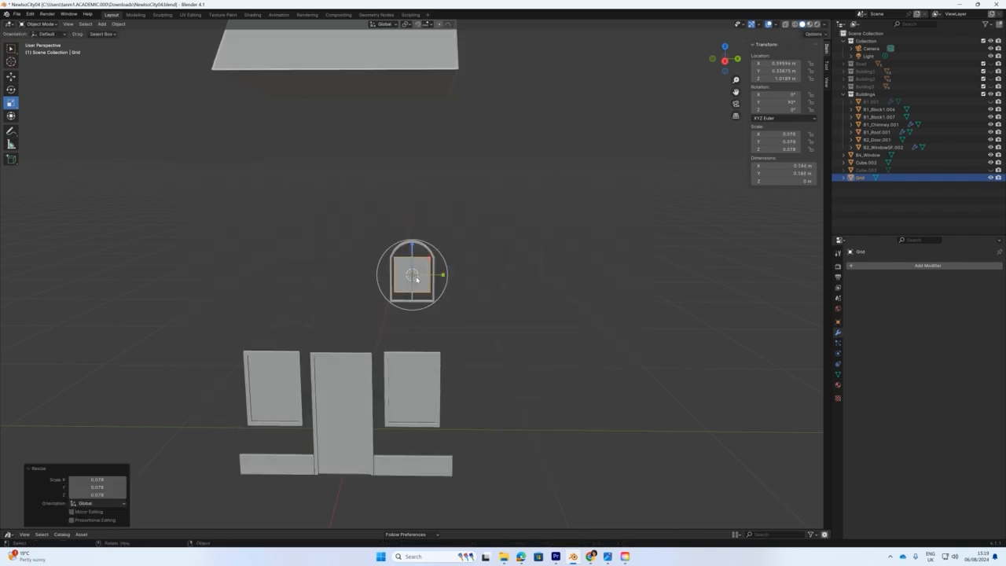
{"action": "scroll", "coordinate": [415, 277], "scroll_direction": "up", "scroll_amount": 7}
{"action": "left_click_drag", "start_coordinate": [435, 261], "coordinate": [438, 263]}
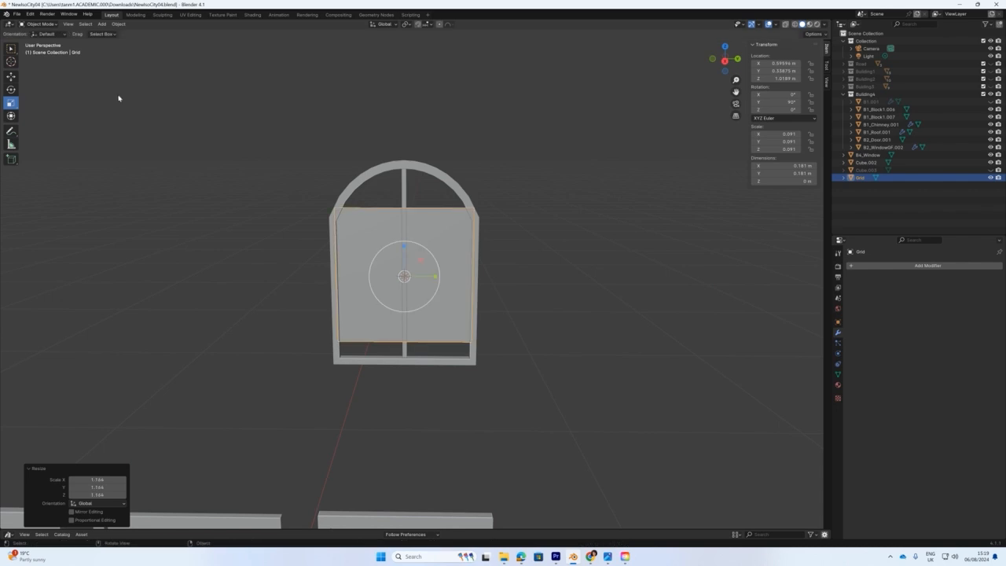
{"action": "left_click", "coordinate": [40, 23]}
{"action": "left_click", "coordinate": [39, 41]}
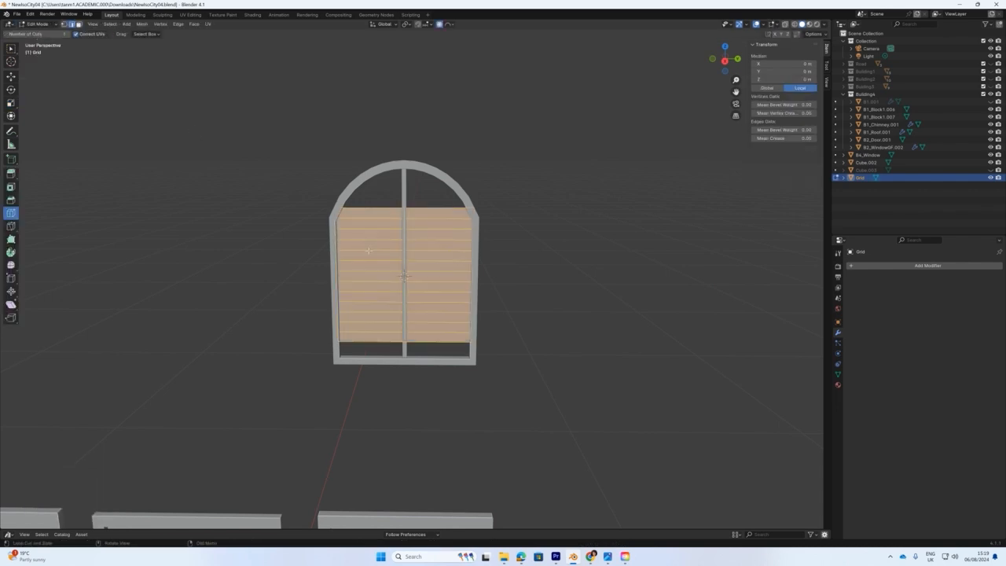
Rotate the grid's mesh 90° so its strips run vertically like planks.
{"action": "key", "text": "r"}
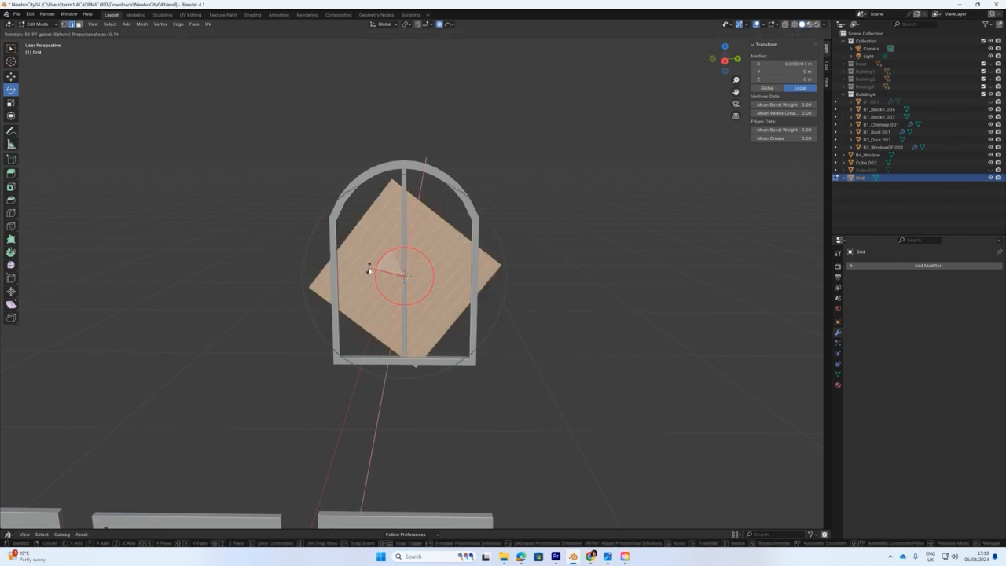
{"action": "left_click", "coordinate": [360, 280]}
{"action": "left_click", "coordinate": [105, 452]}
{"action": "type", "text": "90"}
{"action": "key", "text": "Return"}
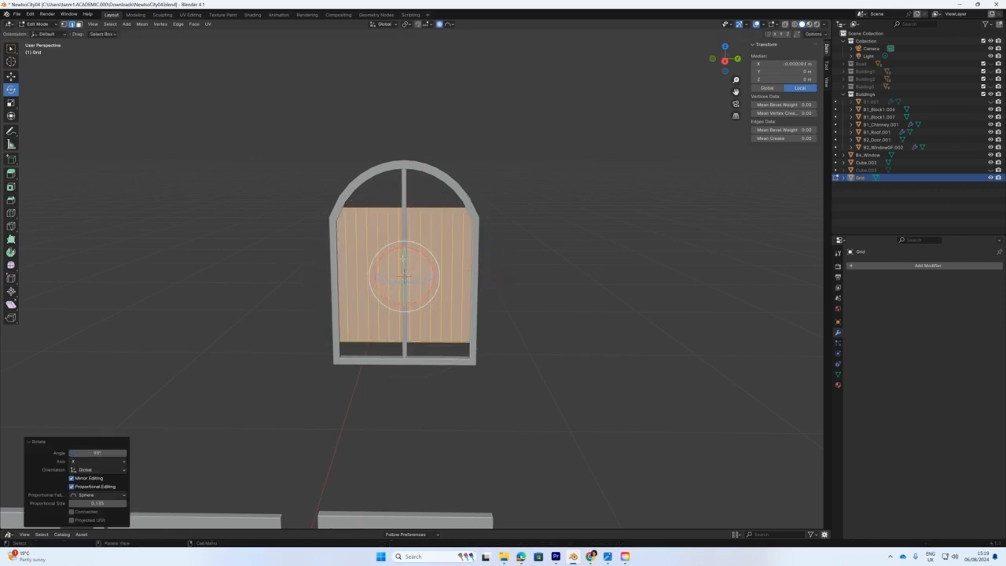
{"action": "scroll", "coordinate": [391, 285], "scroll_direction": "up", "scroll_amount": 2}
{"action": "middle_click_drag", "start_coordinate": [386, 286], "coordinate": [404, 357]}
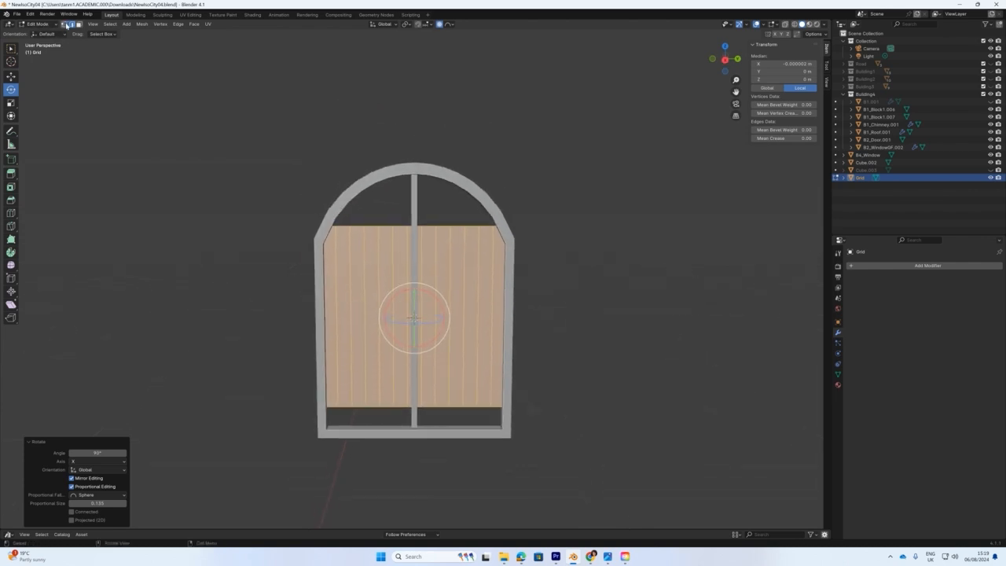
Select the panel's top row of vertices, toggle the mullion and frame visibility to inspect, then deselect.
{"action": "left_click", "coordinate": [65, 24]}
{"action": "left_click_drag", "start_coordinate": [186, 145], "coordinate": [563, 254]}
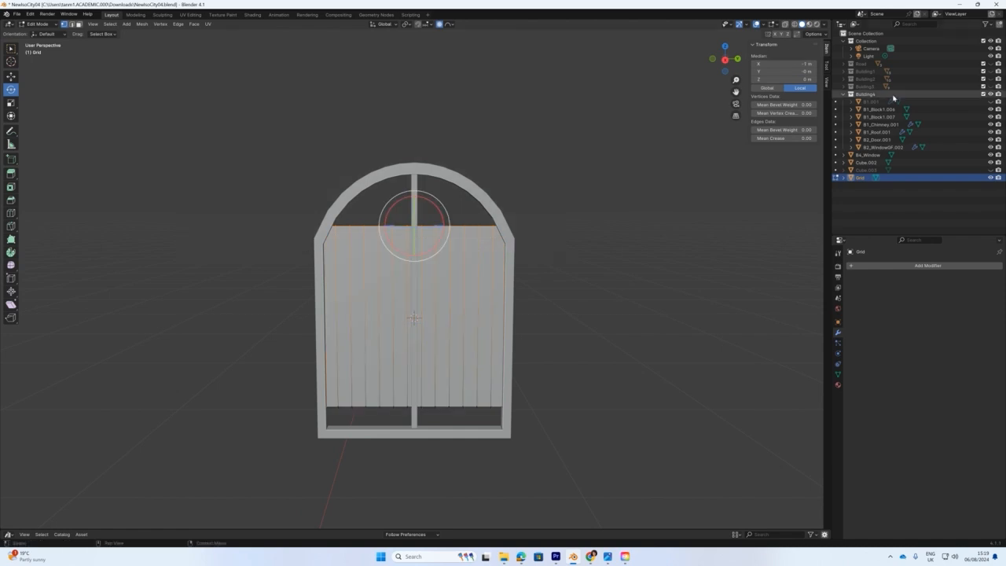
{"action": "left_click", "coordinate": [990, 163]}
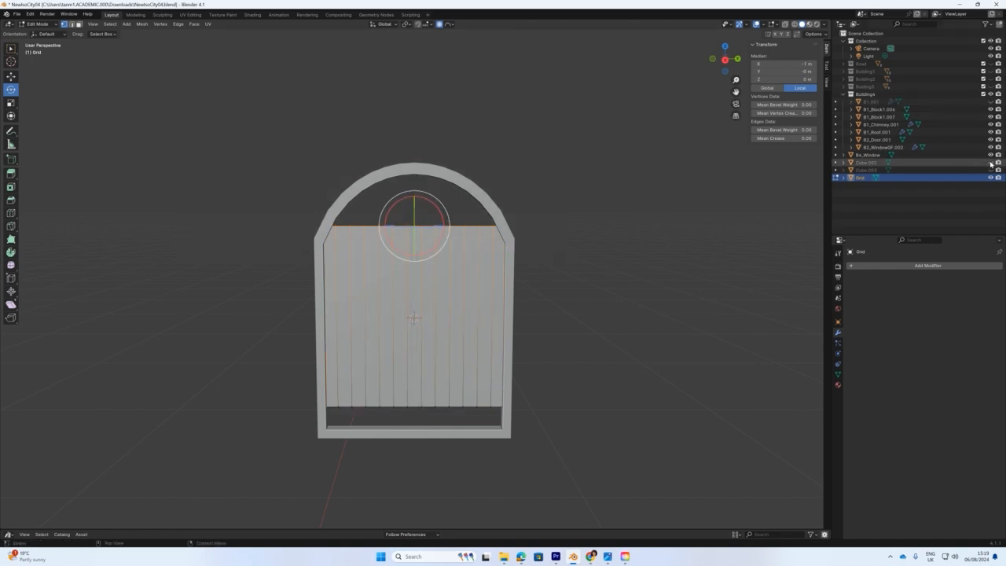
{"action": "left_click", "coordinate": [992, 162]}
{"action": "left_click", "coordinate": [991, 154]}
{"action": "left_click", "coordinate": [990, 155]}
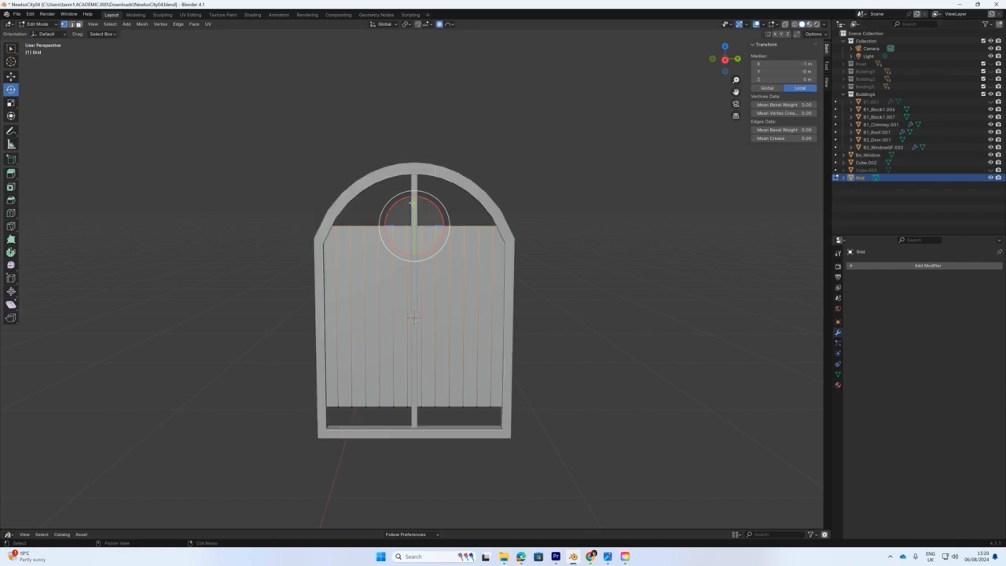
{"action": "left_click", "coordinate": [274, 133]}
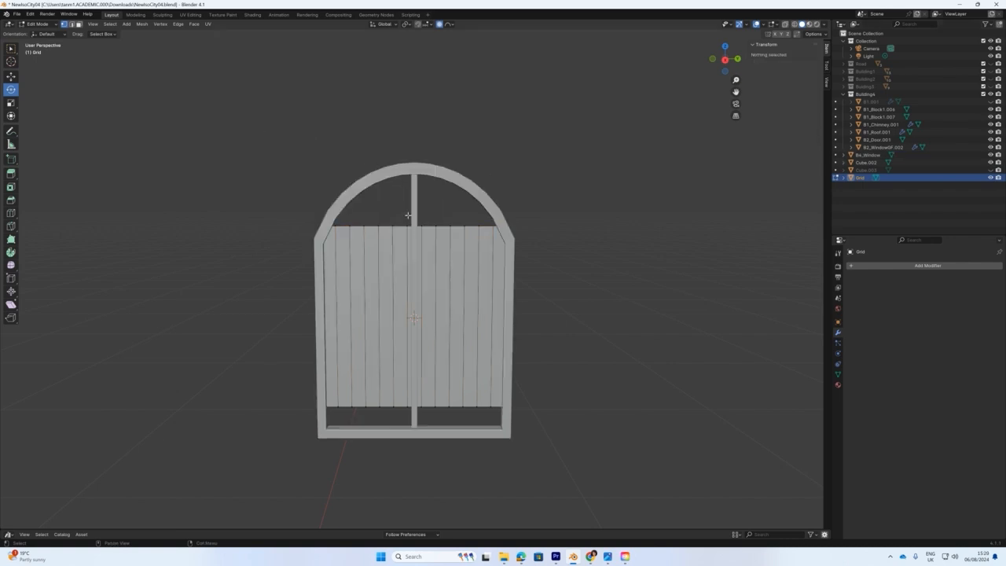
{"action": "scroll", "coordinate": [433, 285], "scroll_direction": "up", "scroll_amount": 2}
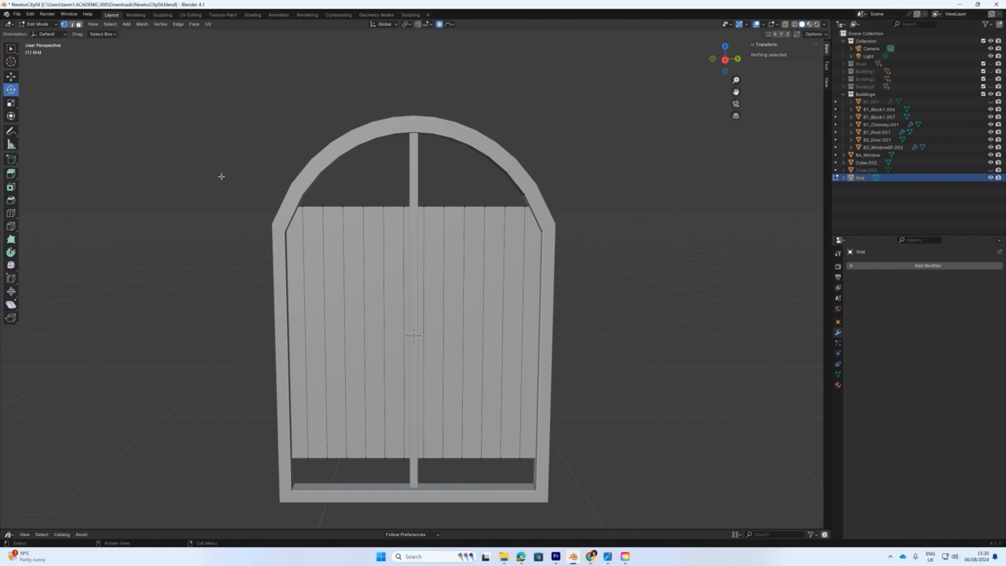
Pull the panel's top edge up into the arch with proportional editing.
{"action": "left_click", "coordinate": [428, 219]}
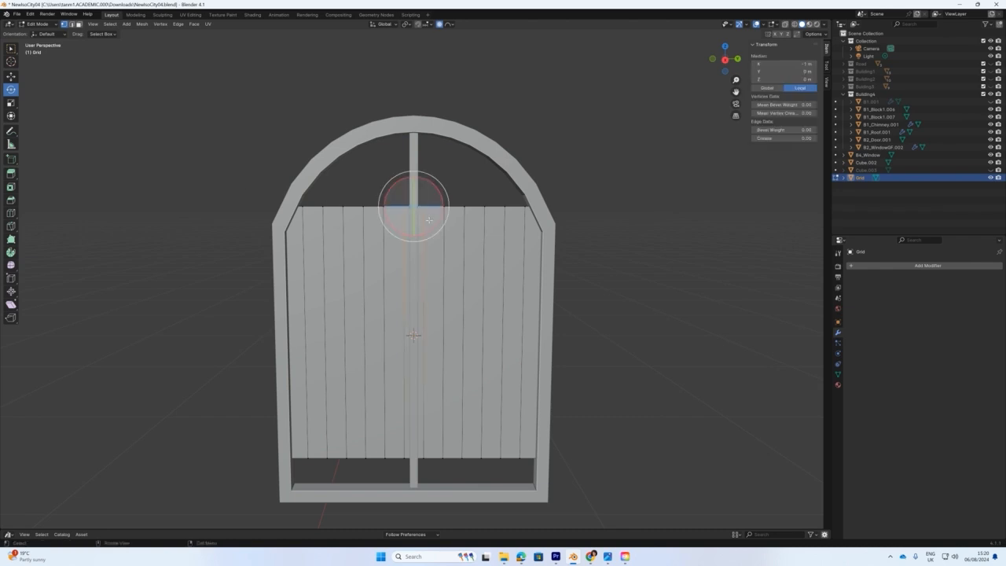
{"action": "key", "text": "g"}
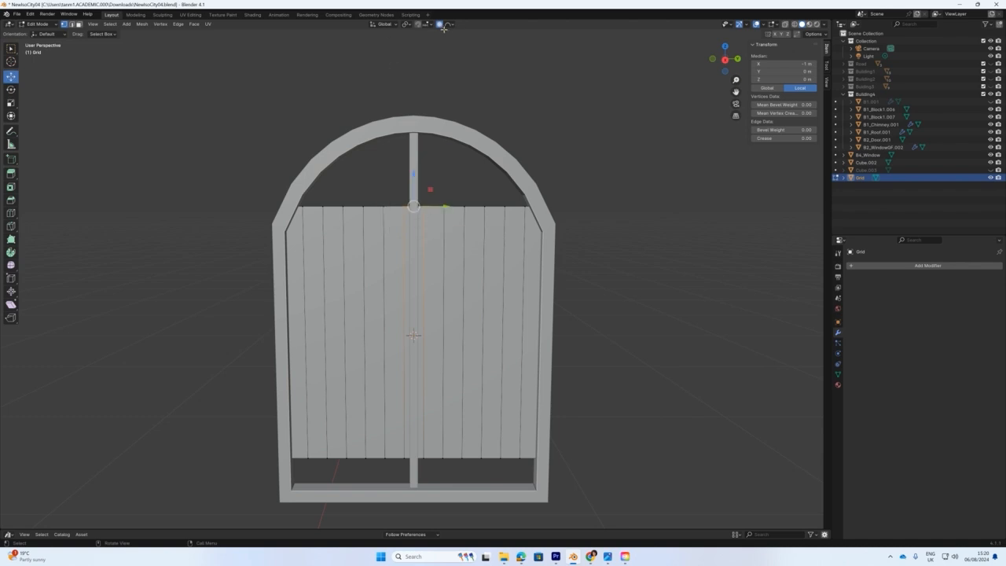
{"action": "left_click_drag", "start_coordinate": [414, 173], "coordinate": [417, 92]}
{"action": "scroll", "coordinate": [414, 51], "scroll_direction": "down", "scroll_amount": 1}
{"action": "scroll", "coordinate": [420, 35], "scroll_direction": "up", "scroll_amount": 4}
{"action": "scroll", "coordinate": [418, 93], "scroll_direction": "up", "scroll_amount": 3}
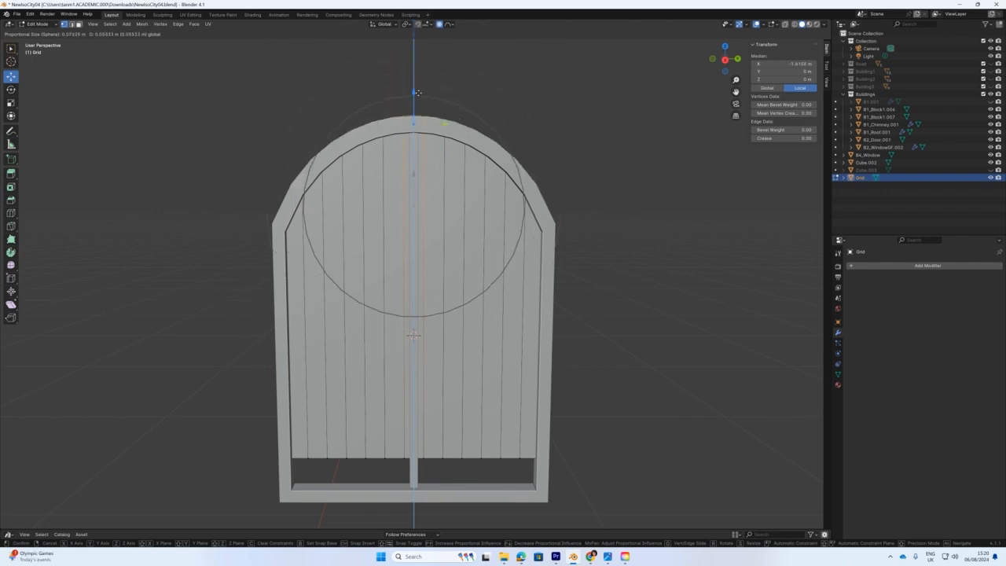
{"action": "scroll", "coordinate": [417, 93], "scroll_direction": "up", "scroll_amount": 2}
{"action": "left_click", "coordinate": [416, 90]}
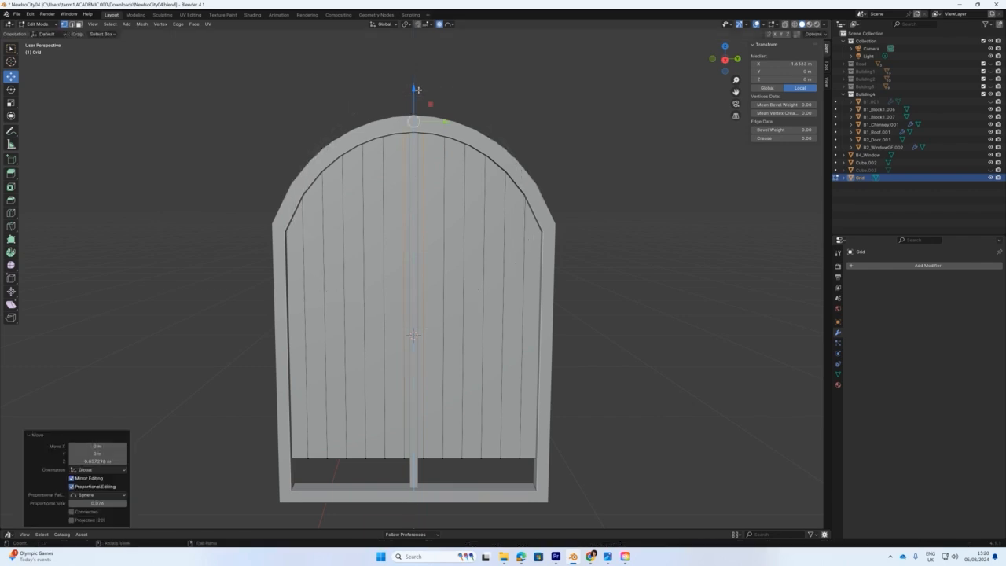
Turn off proportional editing and lower the panel's bottom edge to the frame base.
{"action": "mouse_move", "coordinate": [441, 214]}
{"action": "middle_mouse_down"}
{"action": "mouse_move", "coordinate": [503, 211]}
{"action": "mouse_move", "coordinate": [449, 207]}
{"action": "middle_mouse_up"}
{"action": "scroll", "coordinate": [424, 216], "scroll_direction": "down", "scroll_amount": 2}
{"action": "left_click_drag", "start_coordinate": [321, 324], "coordinate": [573, 367]}
{"action": "key", "text": "o"}
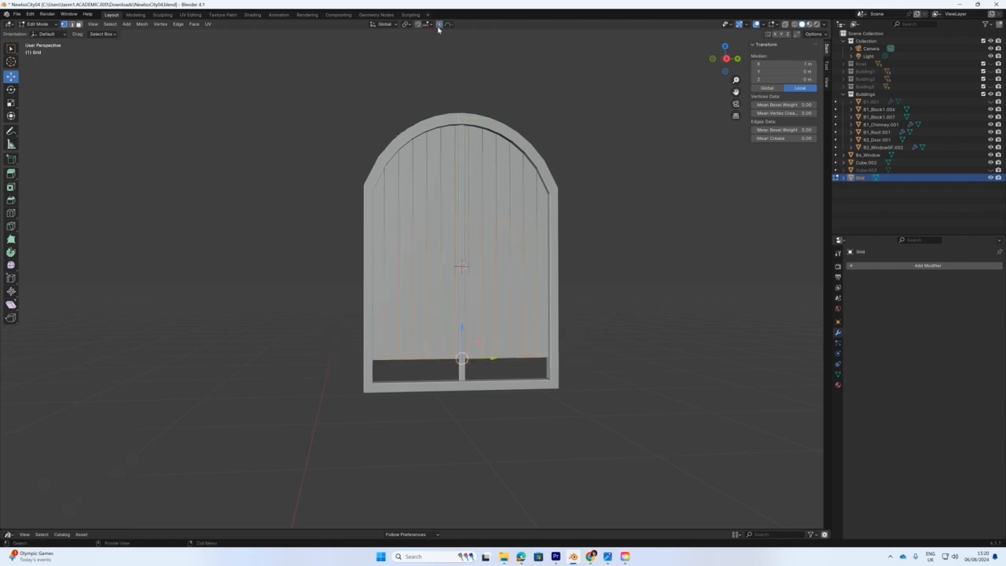
{"action": "left_click_drag", "start_coordinate": [461, 326], "coordinate": [462, 354]}
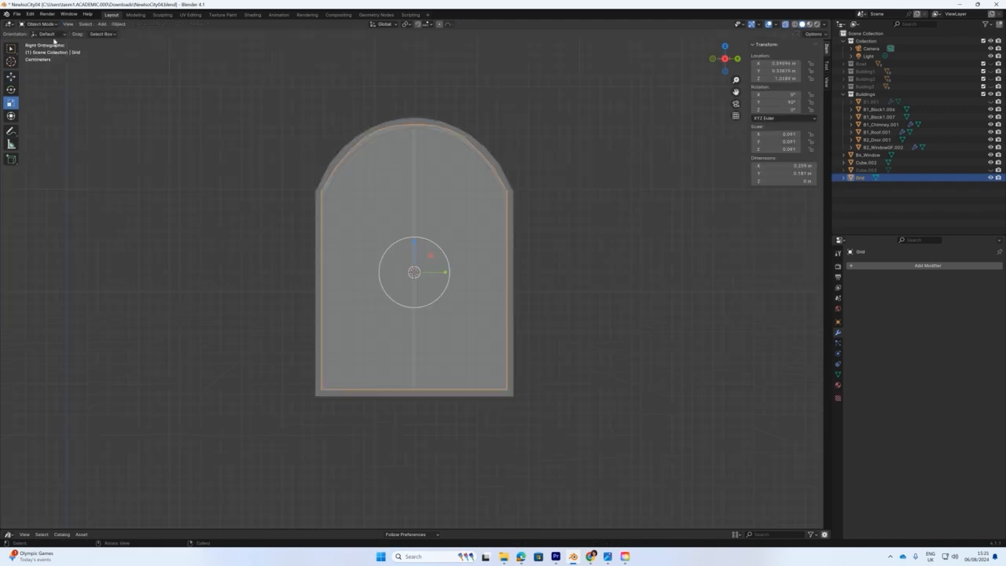
In solid view, nudge the centre mullion about 0.003 m along X.
{"action": "left_click", "coordinate": [786, 25]}
{"action": "middle_click_drag", "start_coordinate": [573, 163], "coordinate": [592, 176]}
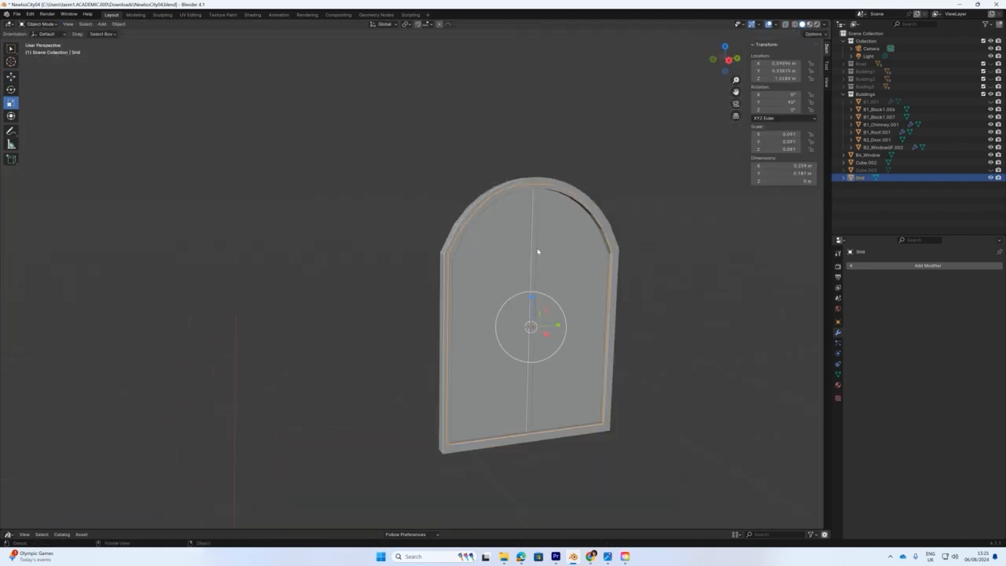
{"action": "left_click", "coordinate": [534, 262]}
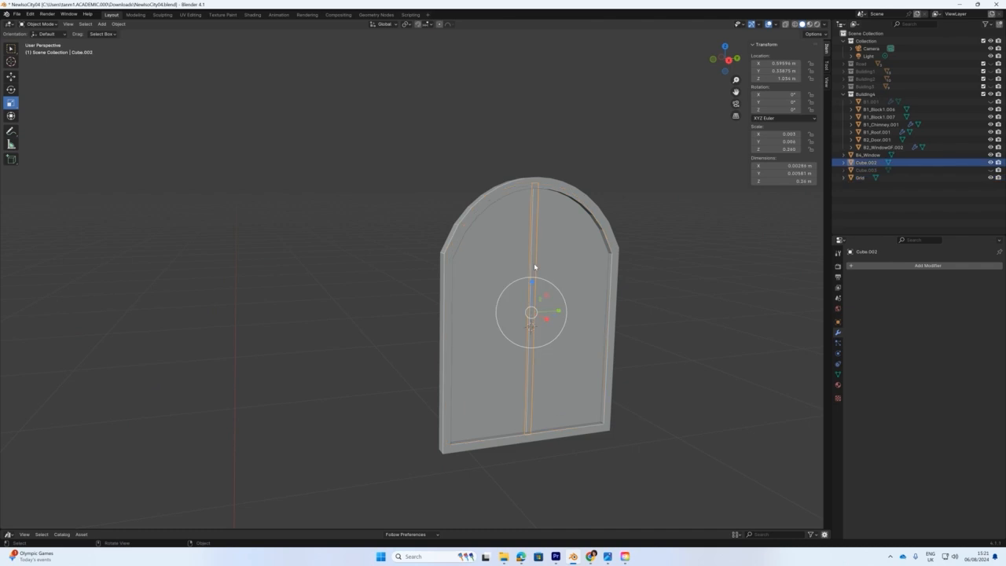
{"action": "key", "text": "shift+space"}
{"action": "key", "text": "g"}
{"action": "left_click_drag", "start_coordinate": [546, 321], "coordinate": [525, 315]}
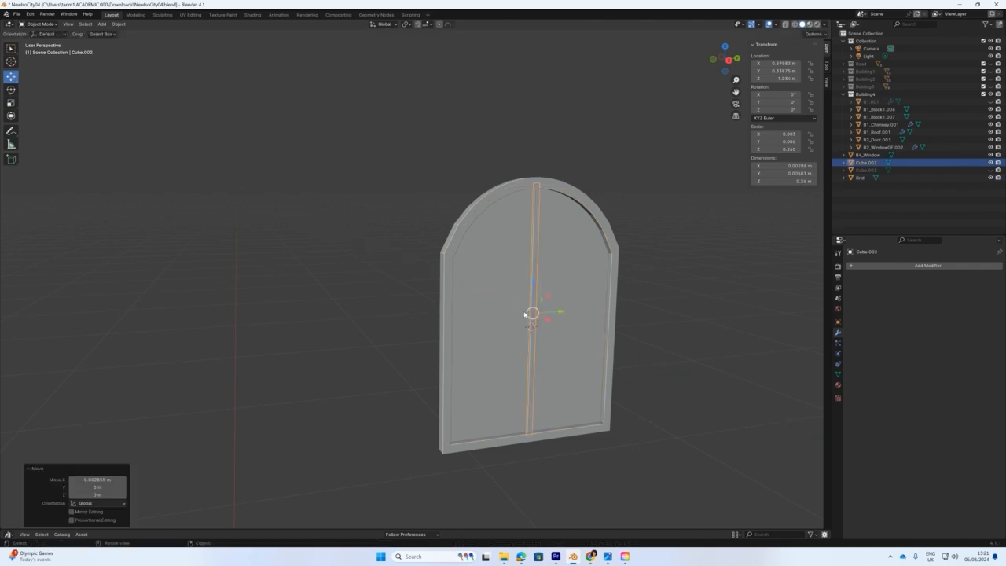
{"action": "left_click", "coordinate": [478, 242]}
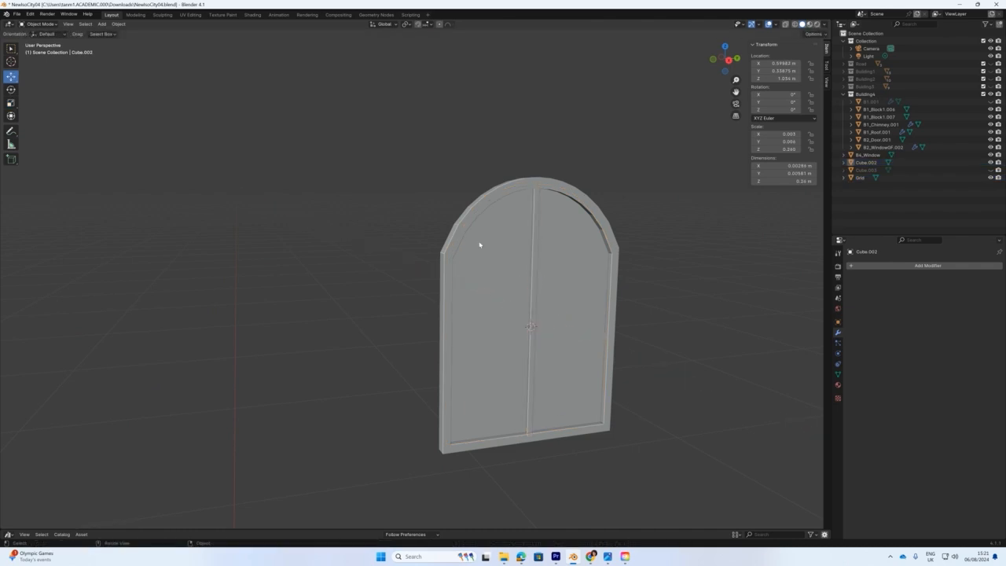
Assign the Window1Glass material to the plank panel.
{"action": "left_click", "coordinate": [837, 385]}
{"action": "left_click", "coordinate": [852, 297]}
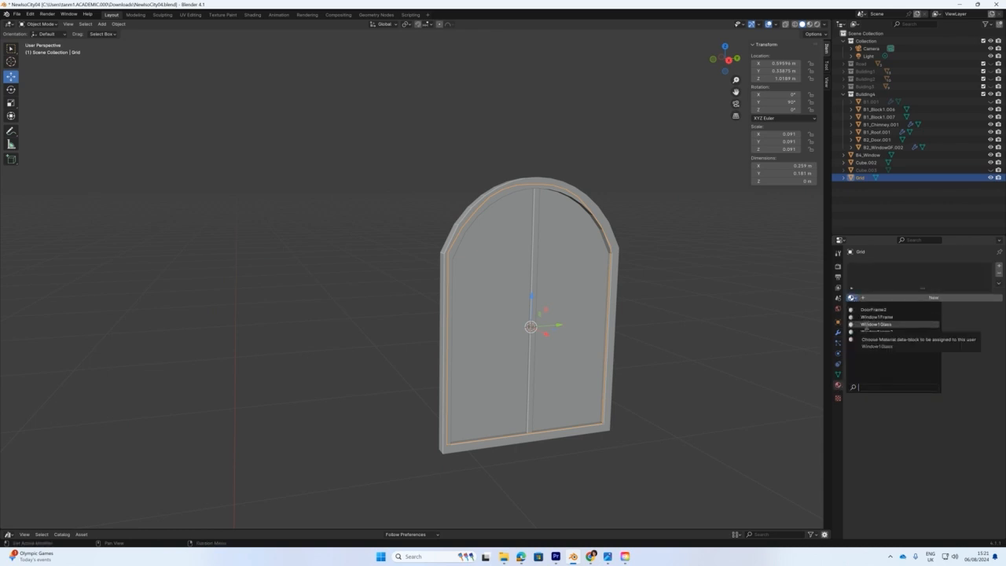
{"action": "left_click", "coordinate": [867, 324]}
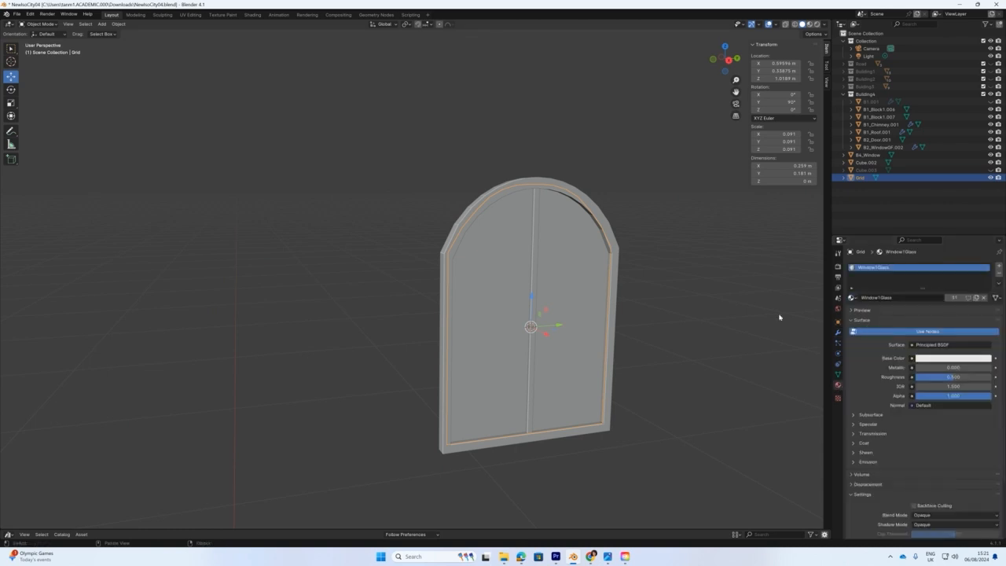
Give the arched frame a new purple material named windowFrame4.
{"action": "left_click", "coordinate": [617, 254]}
{"action": "left_click", "coordinate": [534, 244]}
{"action": "left_click", "coordinate": [597, 216]}
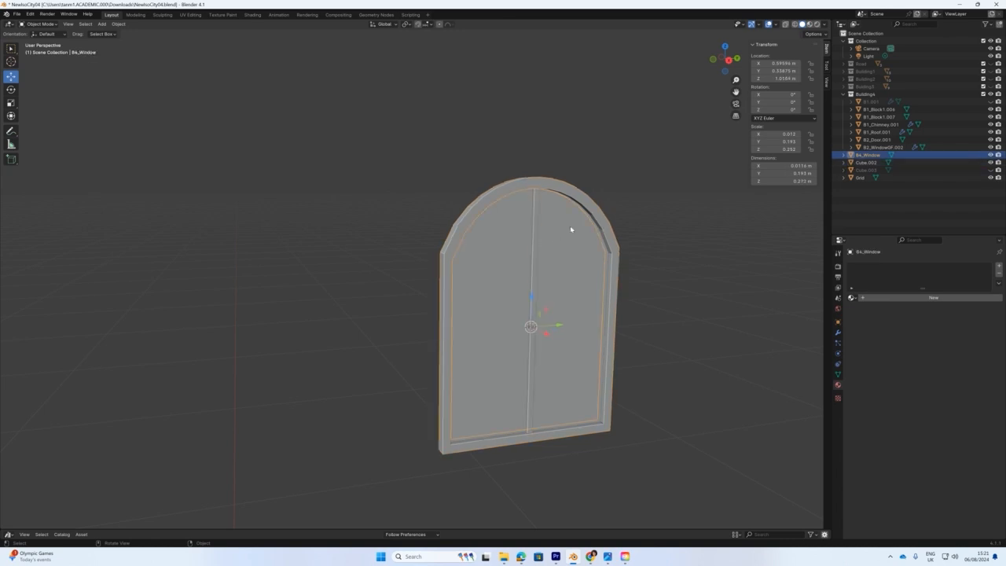
{"action": "left_click", "coordinate": [887, 297]}
{"action": "double_click", "coordinate": [882, 297]}
{"action": "type", "text": "wi"}
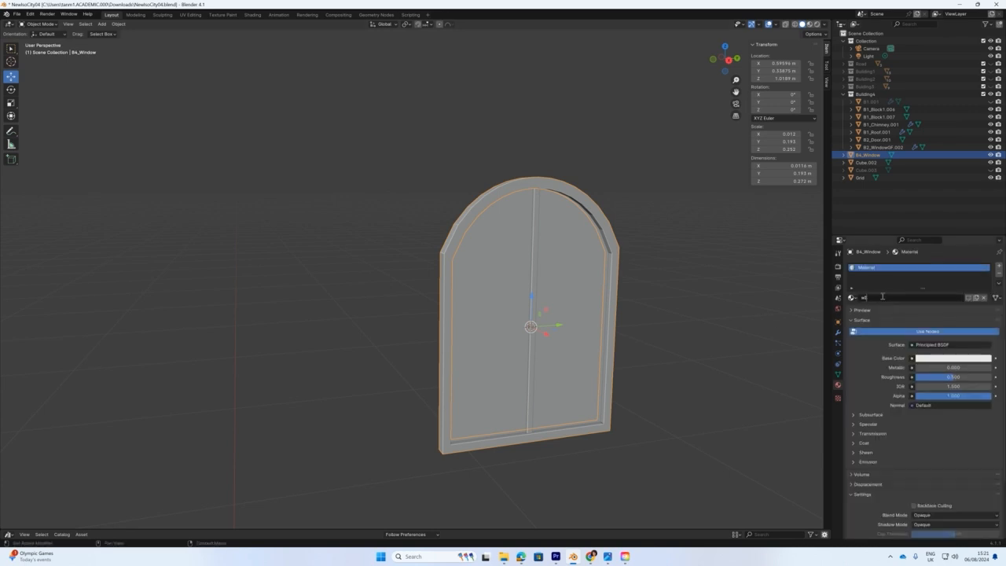
{"action": "type", "text": "ndowFrameMateria"}
{"action": "key", "text": "BackSpace"}
{"action": "key", "text": "BackSpace"}
{"action": "key", "text": "BackSpace"}
{"action": "key", "text": "BackSpace"}
{"action": "type", "text": "4"}
{"action": "key", "text": "Return"}
{"action": "left_click", "coordinate": [952, 358]}
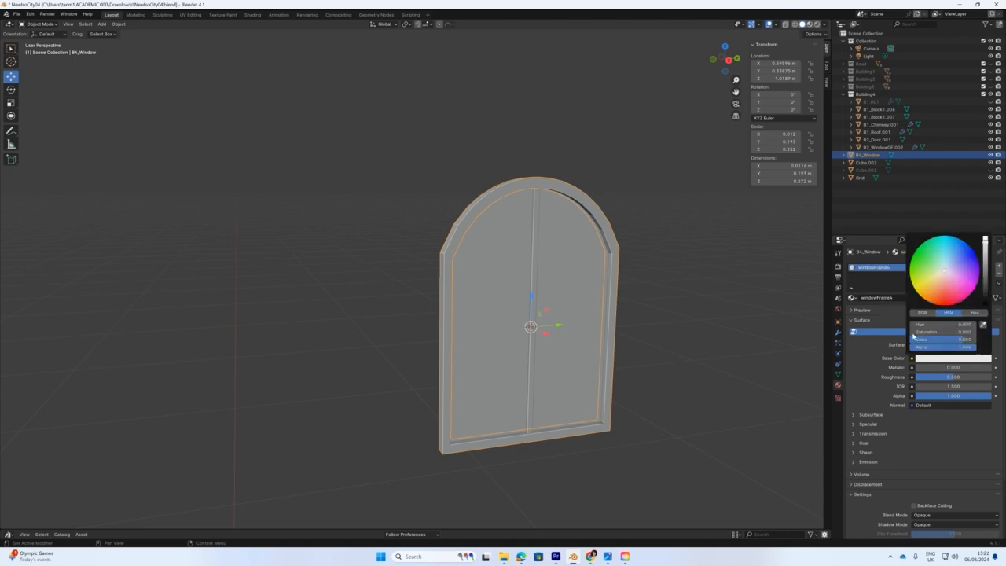
{"action": "left_click", "coordinate": [972, 267]}
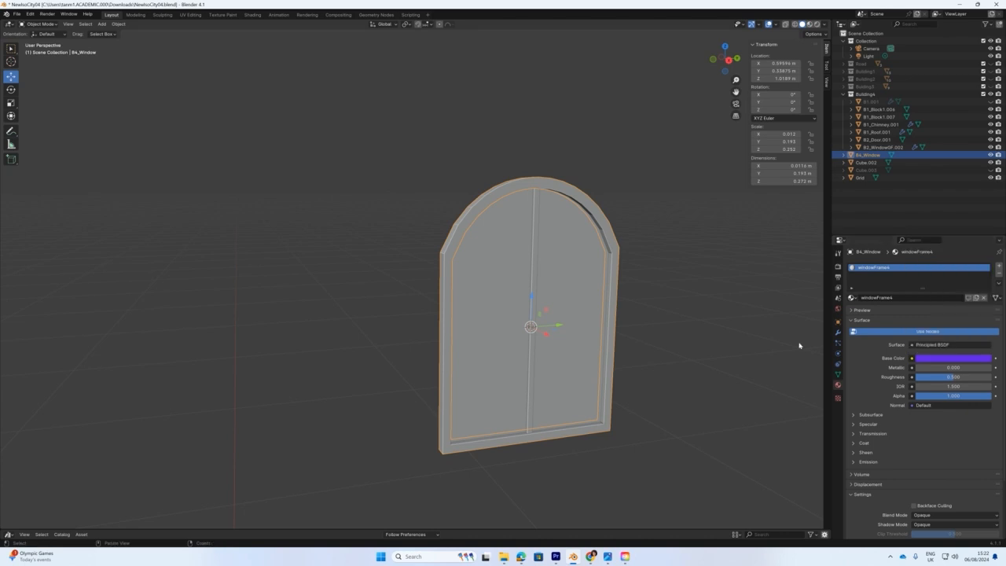
Assign windowFrame4 to the centre mullion and preview the material colours.
{"action": "left_click", "coordinate": [626, 286]}
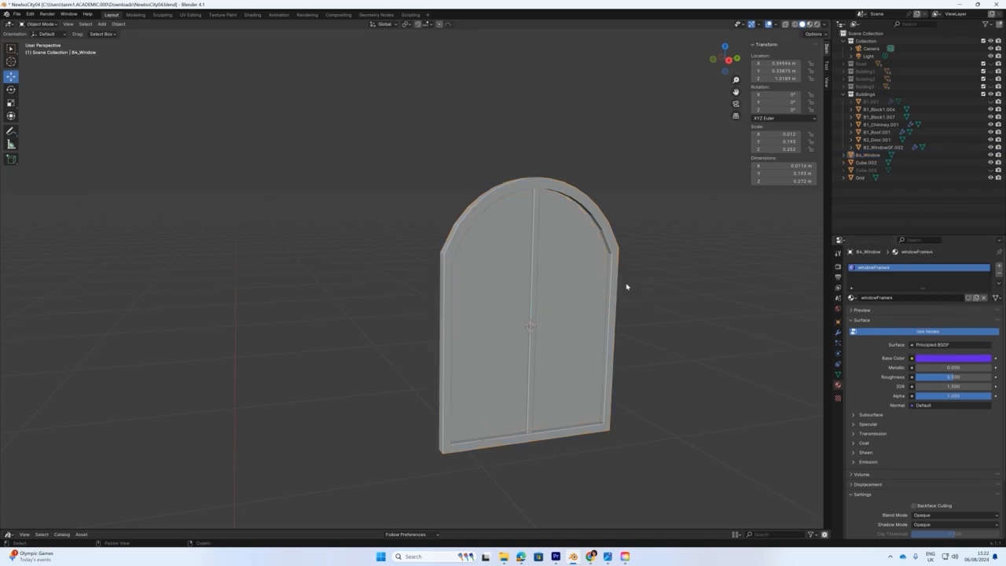
{"action": "left_click", "coordinate": [537, 258]}
{"action": "left_click", "coordinate": [852, 297]}
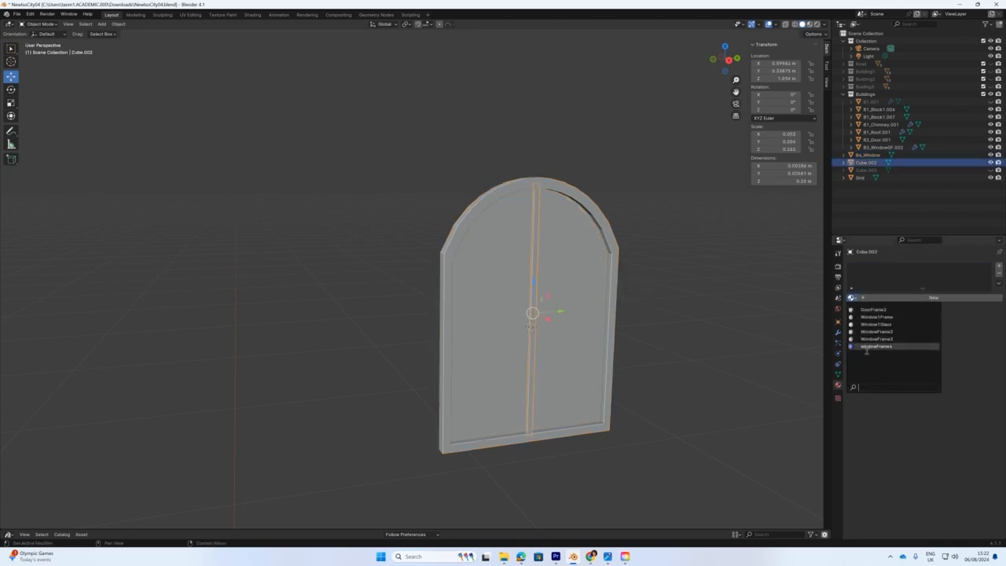
{"action": "left_click", "coordinate": [867, 346]}
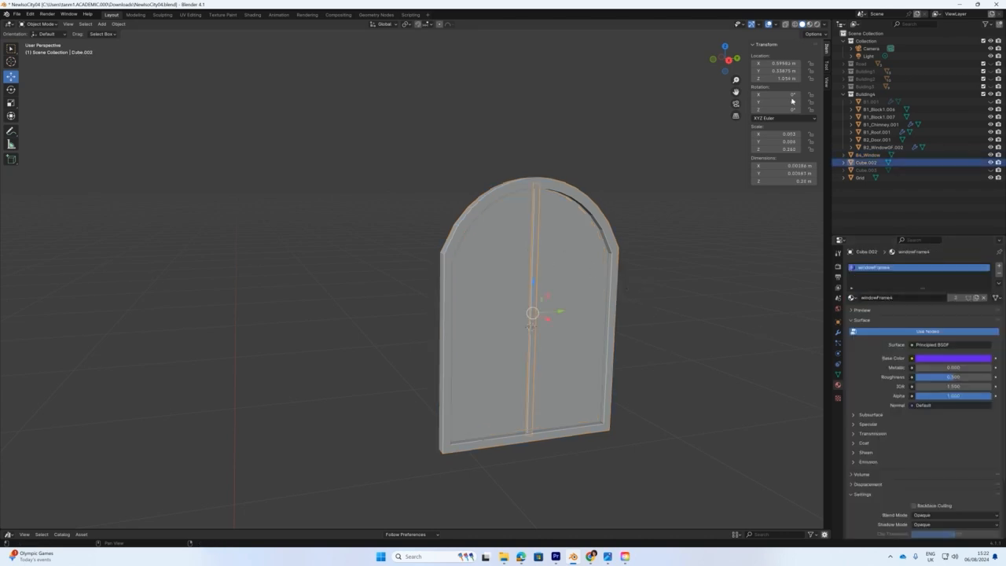
{"action": "left_click", "coordinate": [809, 25]}
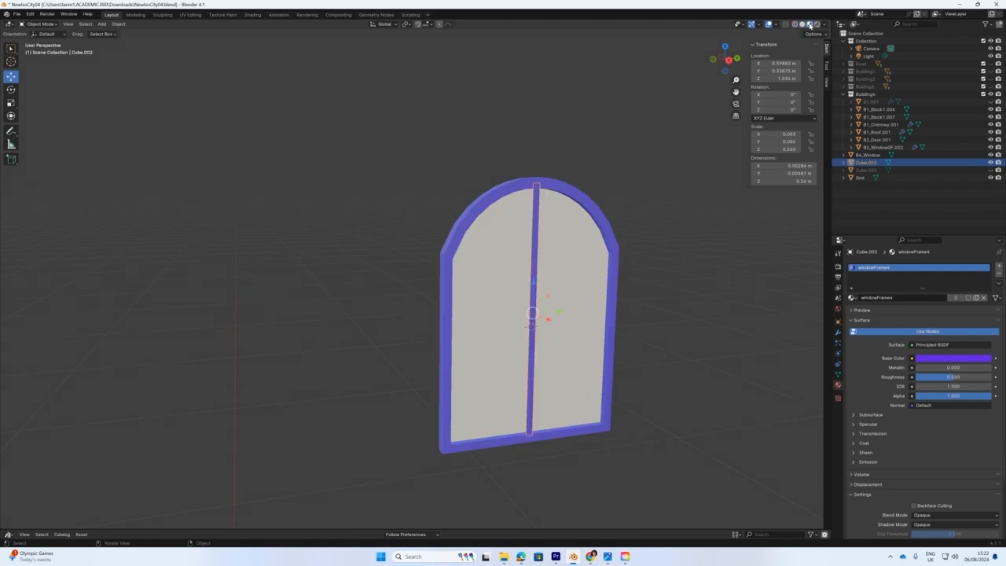
{"action": "left_click", "coordinate": [802, 25]}
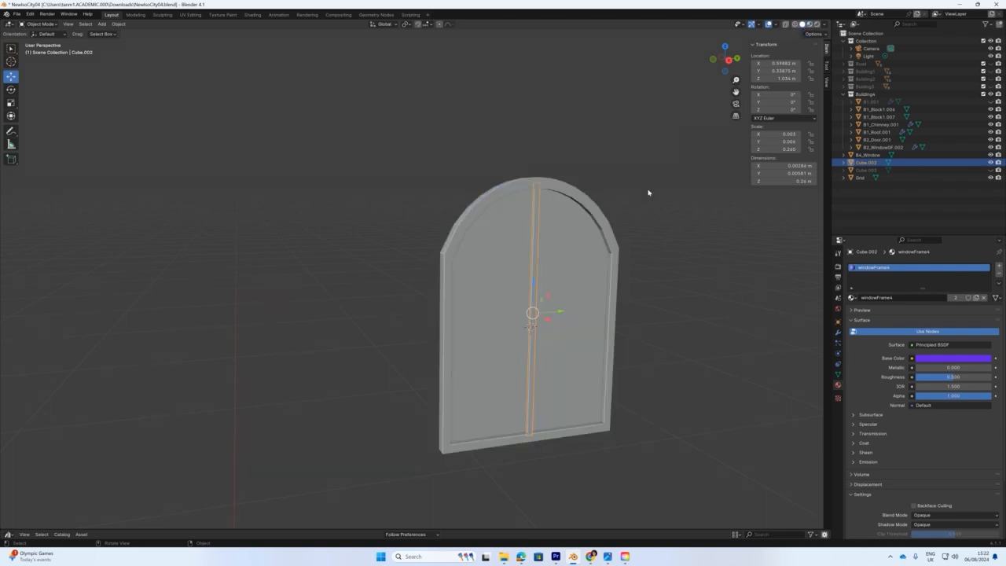
Select the glass pane together with the window frame for joining.
{"action": "scroll", "coordinate": [625, 201], "scroll_direction": "down", "scroll_amount": 3}
{"action": "mouse_move", "coordinate": [494, 265]}
{"action": "middle_mouse_down"}
{"action": "mouse_move", "coordinate": [479, 271]}
{"action": "mouse_move", "coordinate": [508, 268]}
{"action": "mouse_move", "coordinate": [539, 230]}
{"action": "middle_mouse_up"}
{"action": "scroll", "coordinate": [480, 272], "scroll_direction": "up", "scroll_amount": 2}
{"action": "left_click", "coordinate": [517, 257]}
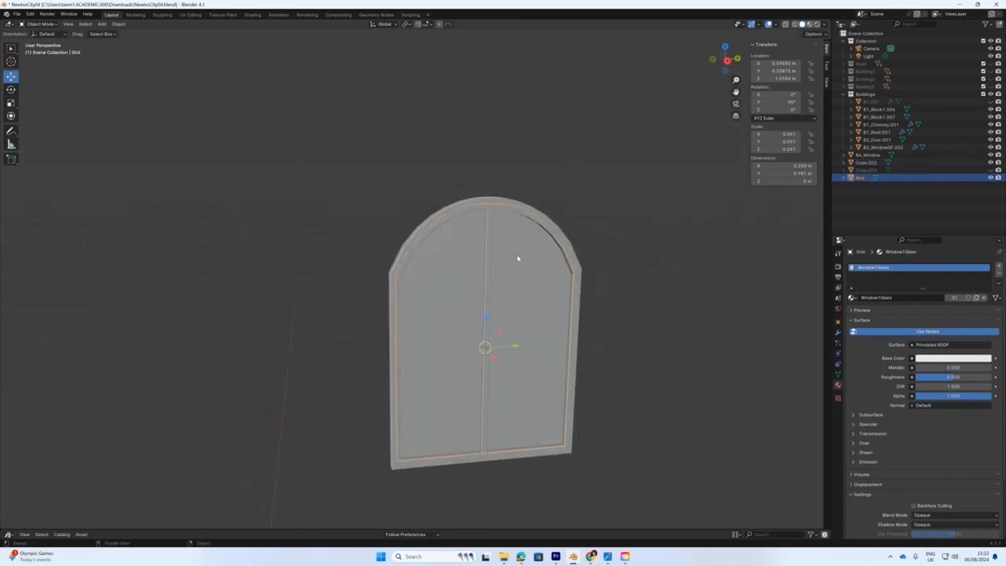
{"action": "left_click", "coordinate": [565, 241]}
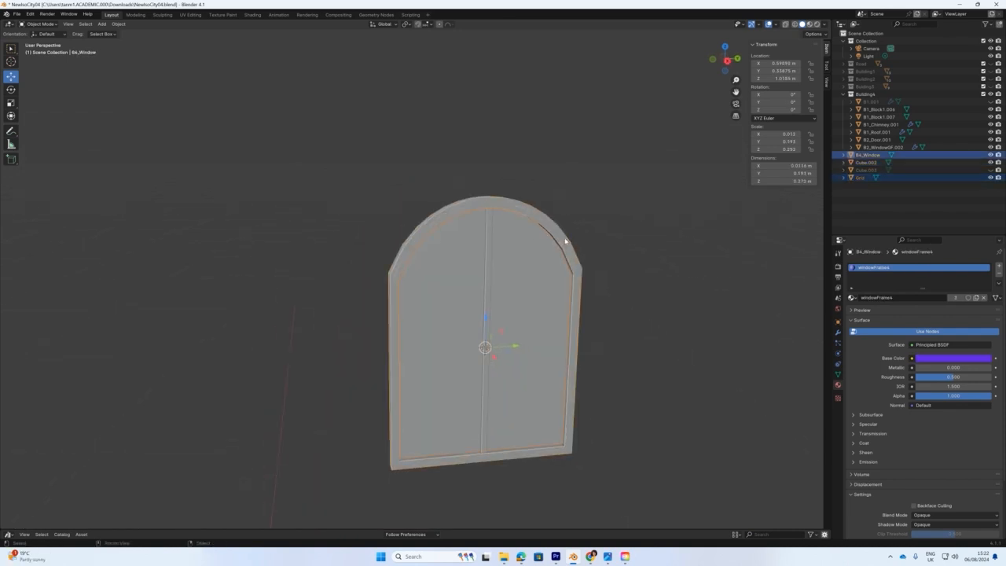
{"action": "right_click", "coordinate": [566, 242]}
Join the glass pane and the centre bar into B4_Window.
{"action": "left_click", "coordinate": [511, 145]}
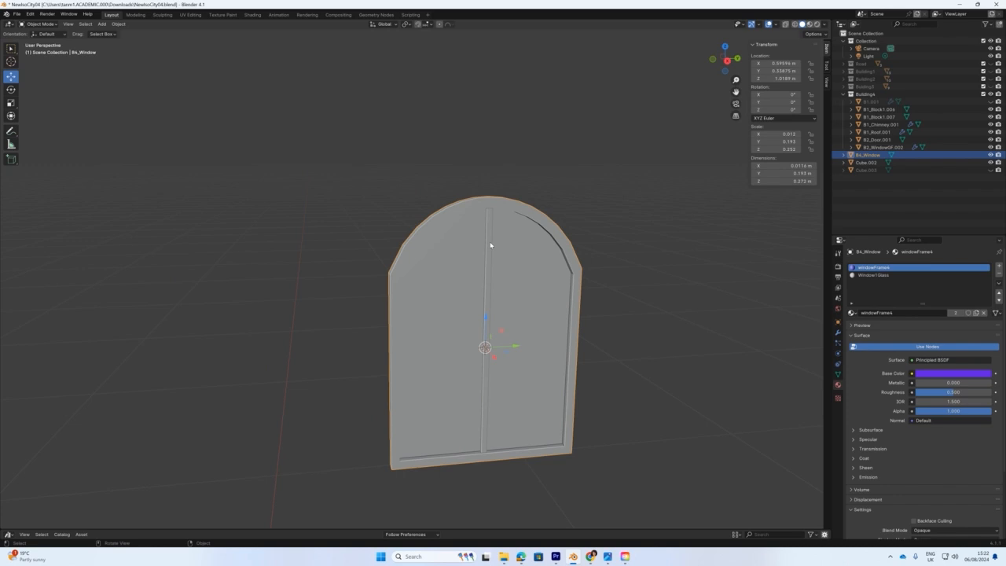
{"action": "left_click", "coordinate": [489, 246]}
{"action": "left_click", "coordinate": [537, 222], "text": "shift"}
{"action": "right_click", "coordinate": [541, 220]}
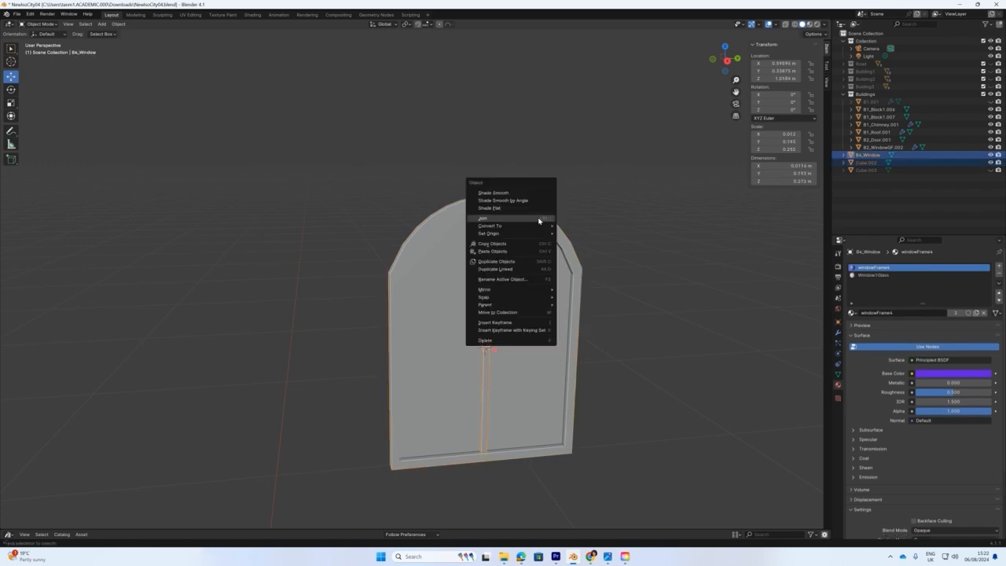
{"action": "left_click", "coordinate": [507, 219]}
Unhide the building body B1.001 and shift the window onto its wall in front view.
{"action": "scroll", "coordinate": [550, 259], "scroll_direction": "down", "scroll_amount": 3}
{"action": "middle_click_drag", "start_coordinate": [592, 262], "coordinate": [758, 314]}
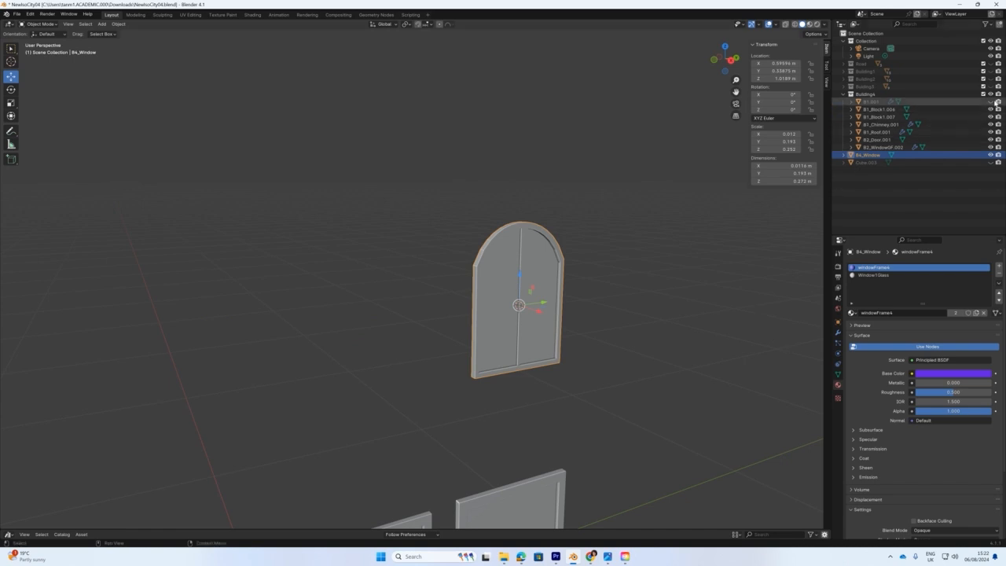
{"action": "left_click", "coordinate": [991, 103]}
{"action": "scroll", "coordinate": [550, 282], "scroll_direction": "down", "scroll_amount": 5}
{"action": "middle_click_drag", "start_coordinate": [550, 283], "coordinate": [510, 308]}
{"action": "key", "text": "KP_1"}
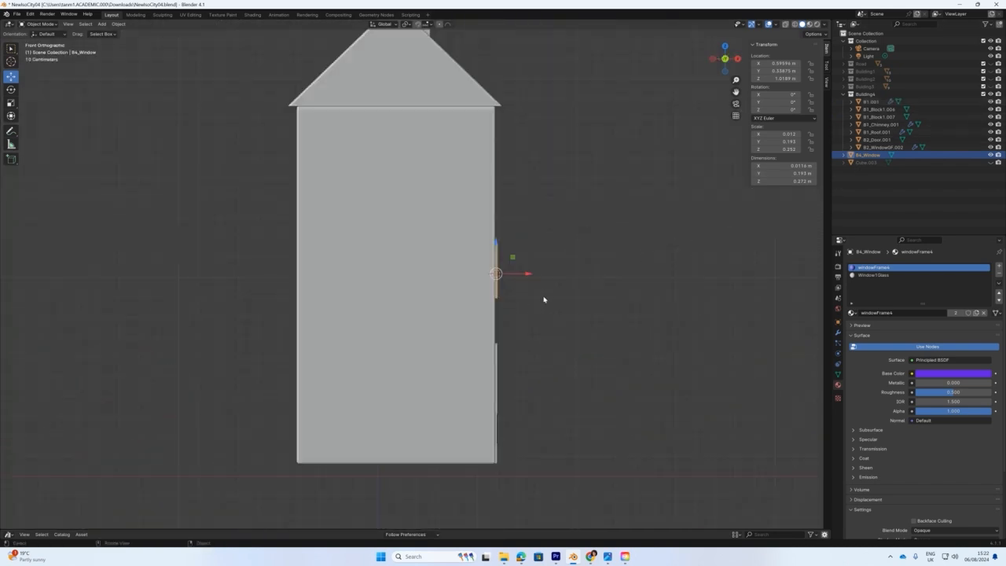
{"action": "scroll", "coordinate": [543, 299], "scroll_direction": "up", "scroll_amount": 3}
{"action": "left_click_drag", "start_coordinate": [588, 274], "coordinate": [589, 274]}
Lower and slide the window into place on the facade, then bring up RenderShotIso.png.
{"action": "middle_click_drag", "start_coordinate": [589, 274], "coordinate": [450, 267]}
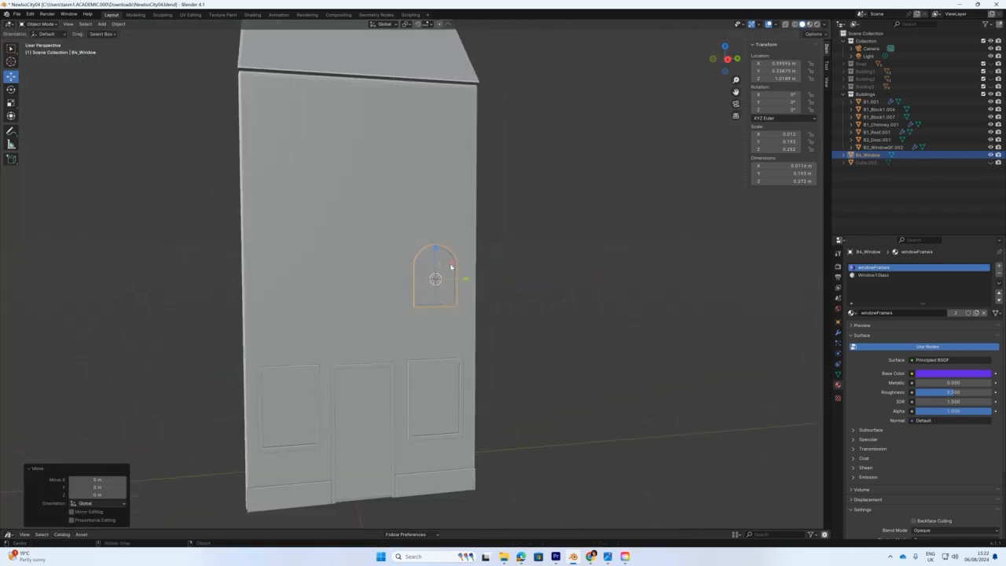
{"action": "left_click_drag", "start_coordinate": [437, 251], "coordinate": [437, 263]}
{"action": "middle_click_drag", "start_coordinate": [436, 262], "coordinate": [469, 308]}
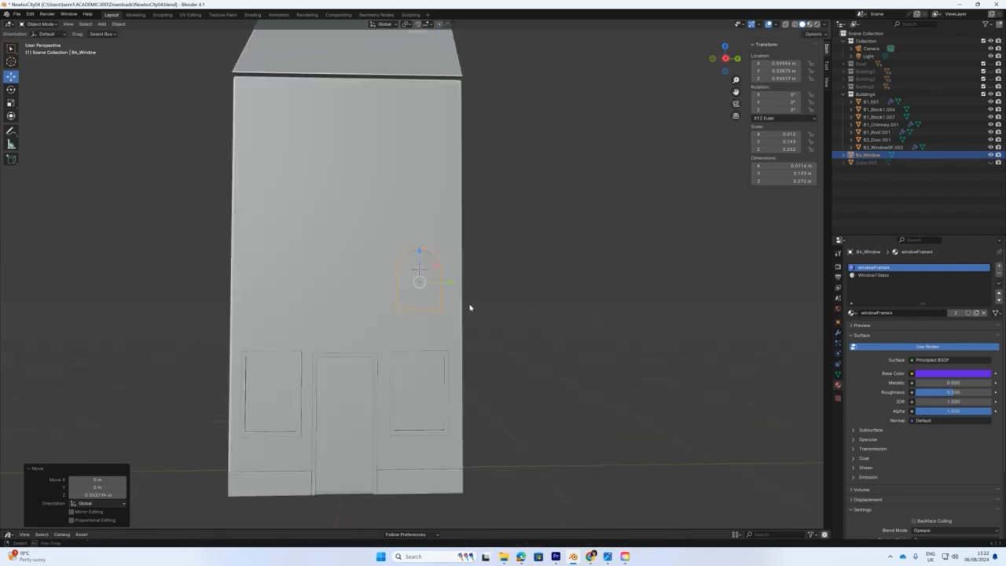
{"action": "left_click_drag", "start_coordinate": [451, 286], "coordinate": [459, 284]}
{"action": "left_click_drag", "start_coordinate": [1005, 63], "coordinate": [713, 89]}
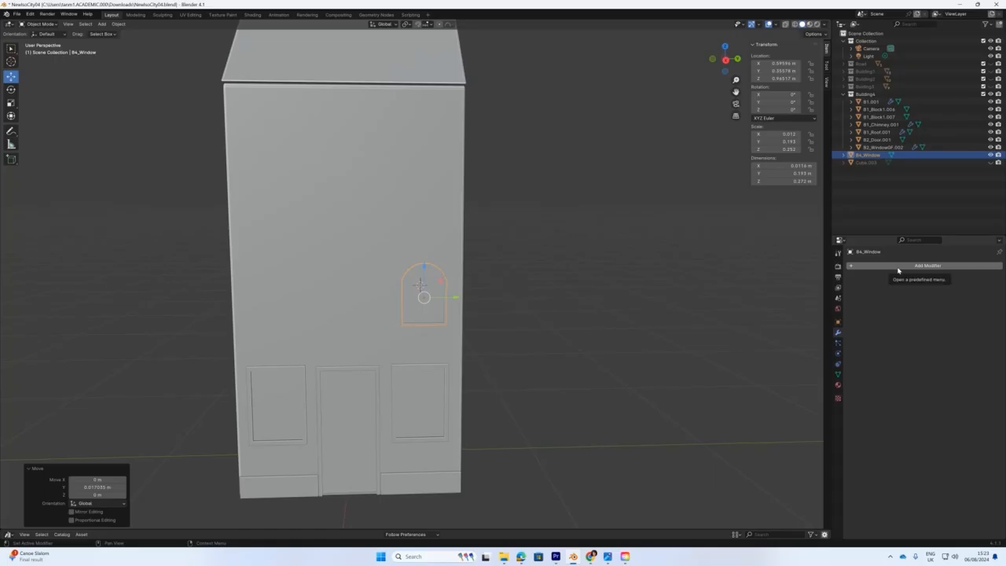
Add an Array modifier to B4_Window with Count 4 and a negative Y relative offset, repeating it along the facade.
{"action": "left_click", "coordinate": [927, 265]}
{"action": "left_click", "coordinate": [879, 293]}
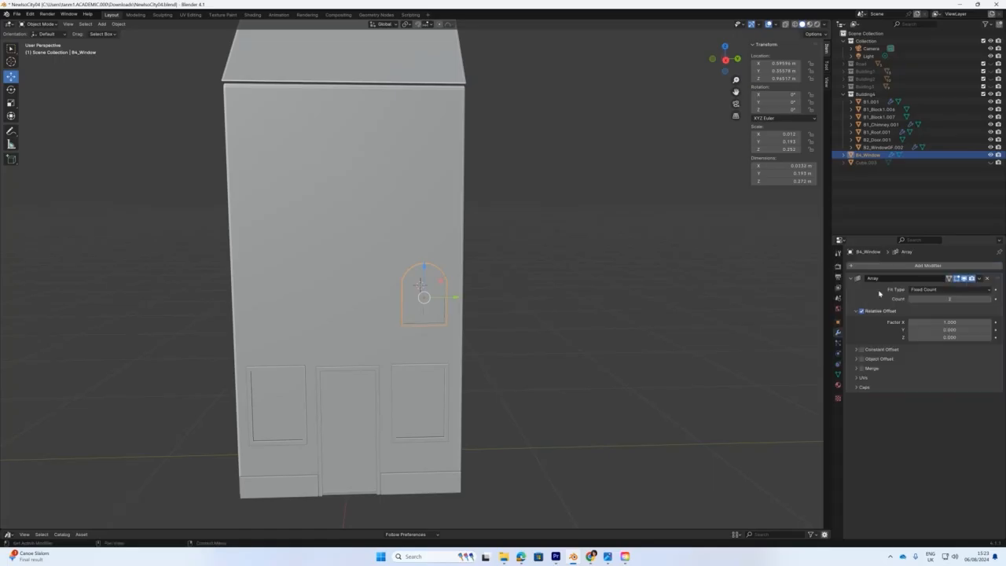
{"action": "double_click", "coordinate": [935, 322]}
{"action": "type", "text": "0"}
{"action": "key", "text": "Tab"}
{"action": "type", "text": "1"}
{"action": "key", "text": "Return"}
{"action": "left_click_drag", "start_coordinate": [967, 298], "coordinate": [991, 299]}
{"action": "left_click_drag", "start_coordinate": [968, 330], "coordinate": [136, 337]}
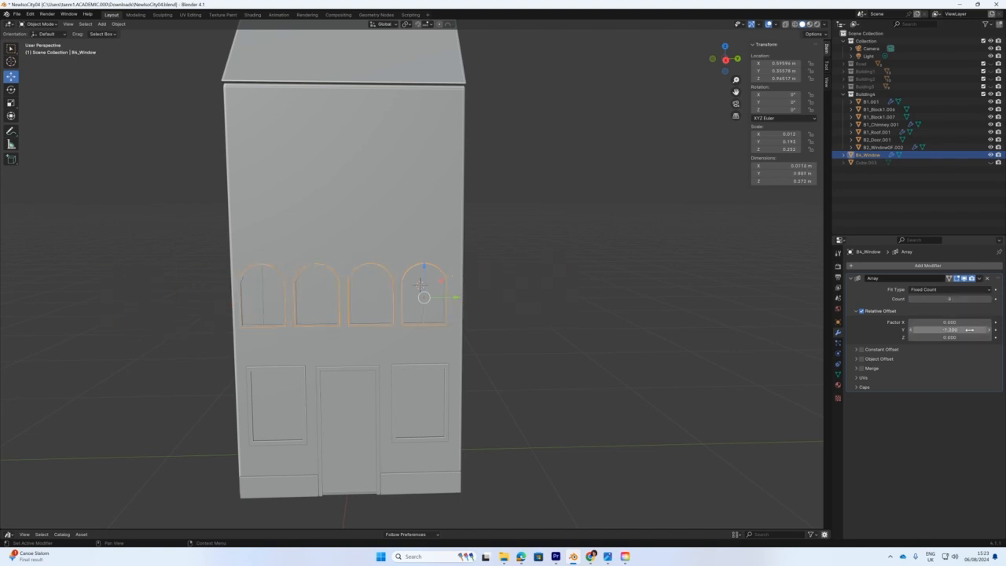
{"action": "left_click_drag", "start_coordinate": [456, 297], "coordinate": [459, 297]}
In side view, add a second Array modifier with relative offset X 0 and Z 1.
{"action": "key", "text": "KP_3"}
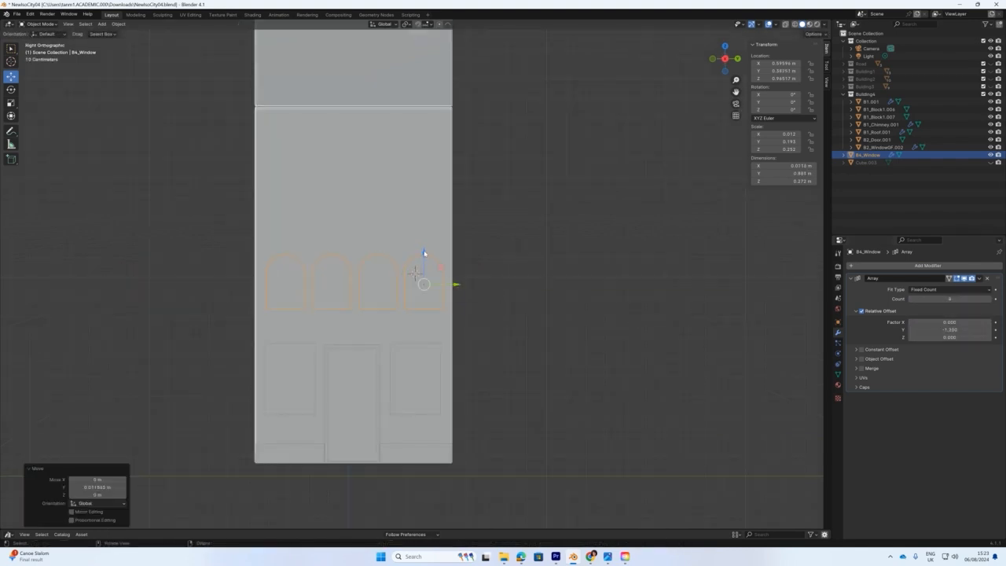
{"action": "left_click", "coordinate": [927, 265]}
{"action": "left_click", "coordinate": [859, 279]}
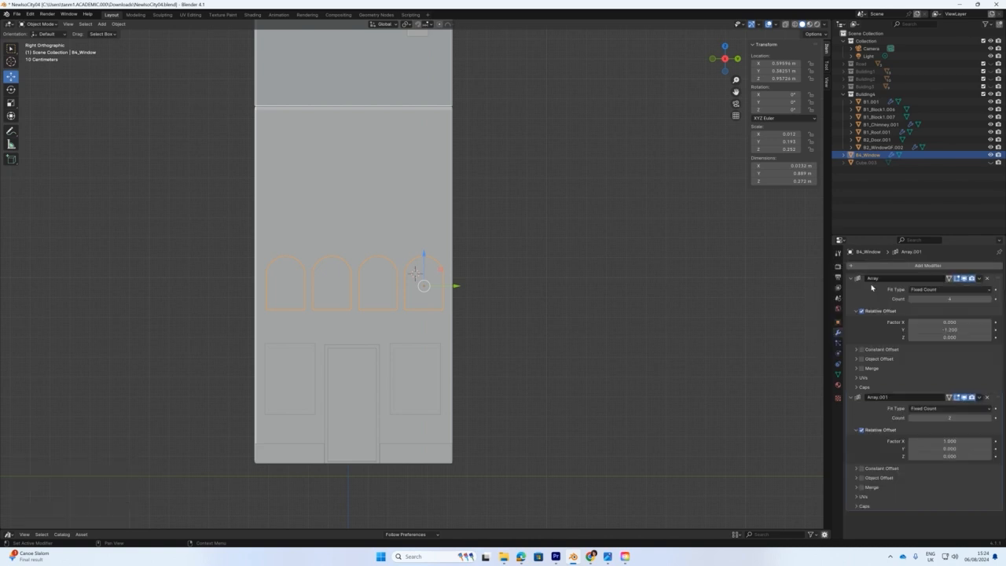
{"action": "double_click", "coordinate": [949, 442]}
{"action": "type", "text": "0"}
{"action": "key", "text": "Return"}
{"action": "double_click", "coordinate": [949, 457]}
{"action": "type", "text": "1"}
{"action": "key", "text": "Return"}
Set the second array to three rows, undo an accidental window move, and tighten the row spacing.
{"action": "left_click", "coordinate": [988, 418]}
{"action": "left_click", "coordinate": [989, 418]}
{"action": "left_click_drag", "start_coordinate": [424, 255], "coordinate": [424, 257]}
{"action": "key", "text": "ctrl+z"}
{"action": "left_click", "coordinate": [910, 418]}
{"action": "double_click", "coordinate": [946, 457]}
{"action": "type", "text": "1.4"}
{"action": "key", "text": "Return"}
{"action": "left_click_drag", "start_coordinate": [950, 456], "coordinate": [946, 456]}
Shrink the window grid slightly, set offsets to Y -1.1 and Z 1.5, and nudge it along the facade.
{"action": "middle_click_drag", "start_coordinate": [576, 424], "coordinate": [409, 305]}
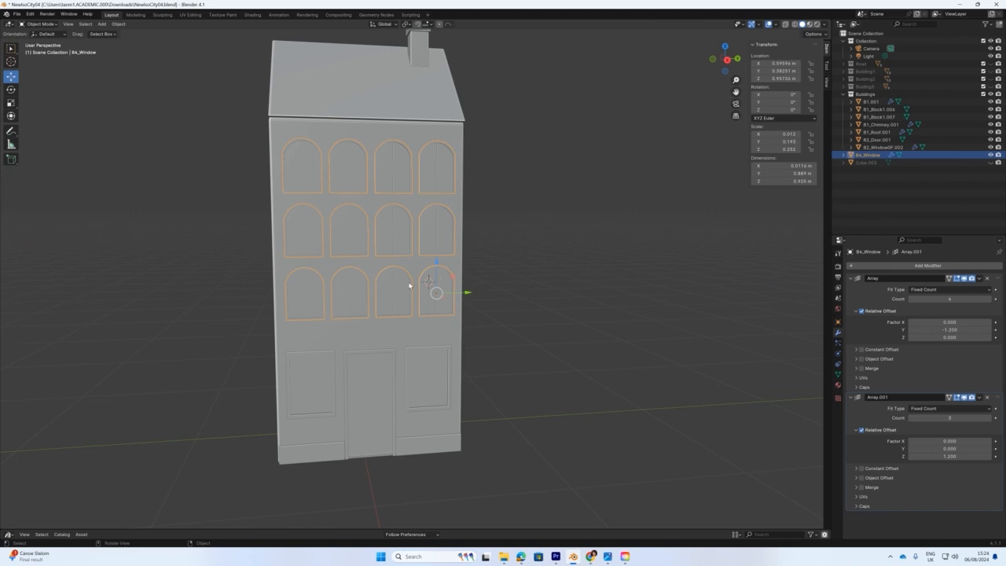
{"action": "key", "text": "r"}
{"action": "key", "text": "s"}
{"action": "left_click_drag", "start_coordinate": [455, 263], "coordinate": [451, 267]}
{"action": "key", "text": "KP_3"}
{"action": "left_click_drag", "start_coordinate": [947, 330], "coordinate": [941, 330]}
{"action": "key", "text": "g"}
{"action": "left_click_drag", "start_coordinate": [454, 284], "coordinate": [451, 284]}
{"action": "left_click_drag", "start_coordinate": [948, 457], "coordinate": [953, 456]}
{"action": "middle_click_drag", "start_coordinate": [552, 409], "coordinate": [480, 401]}
{"action": "scroll", "coordinate": [479, 401], "scroll_direction": "down", "scroll_amount": 3}
Unhide Building2 and move the ledge band into the Building4 collection.
{"action": "left_click", "coordinate": [991, 79]}
{"action": "middle_click_drag", "start_coordinate": [312, 323], "coordinate": [317, 321]}
{"action": "middle_click_drag", "start_coordinate": [317, 322], "coordinate": [334, 317]}
{"action": "right_click", "coordinate": [389, 316]}
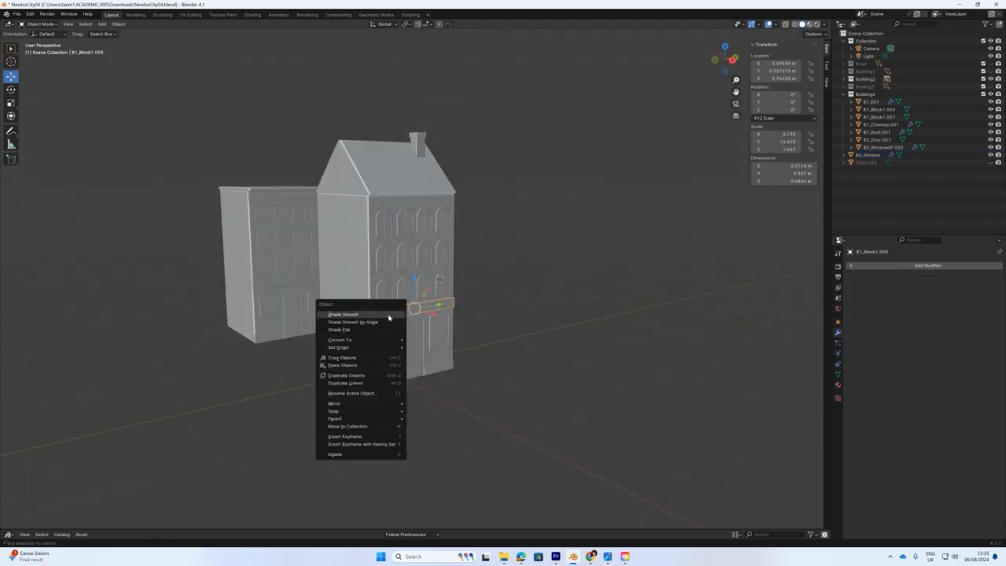
{"action": "left_click", "coordinate": [381, 427]}
{"action": "left_click", "coordinate": [381, 427]}
{"action": "scroll", "coordinate": [431, 370], "scroll_direction": "up", "scroll_amount": 2}
{"action": "middle_click_drag", "start_coordinate": [420, 401], "coordinate": [393, 372]}
{"action": "scroll", "coordinate": [393, 371], "scroll_direction": "down", "scroll_amount": 1}
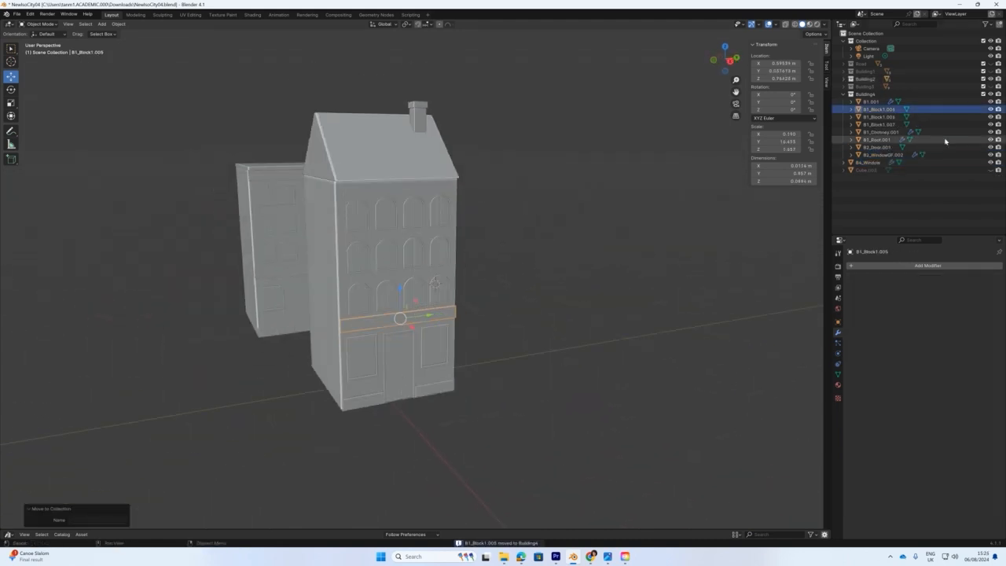
Box-select the whole fourth house and reveal Building3, Building1 and the Road.
{"action": "left_click", "coordinate": [989, 171]}
{"action": "scroll", "coordinate": [443, 306], "scroll_direction": "down", "scroll_amount": 2}
{"action": "middle_click_drag", "start_coordinate": [443, 306], "coordinate": [411, 101]}
{"action": "left_click_drag", "start_coordinate": [411, 101], "coordinate": [479, 384]}
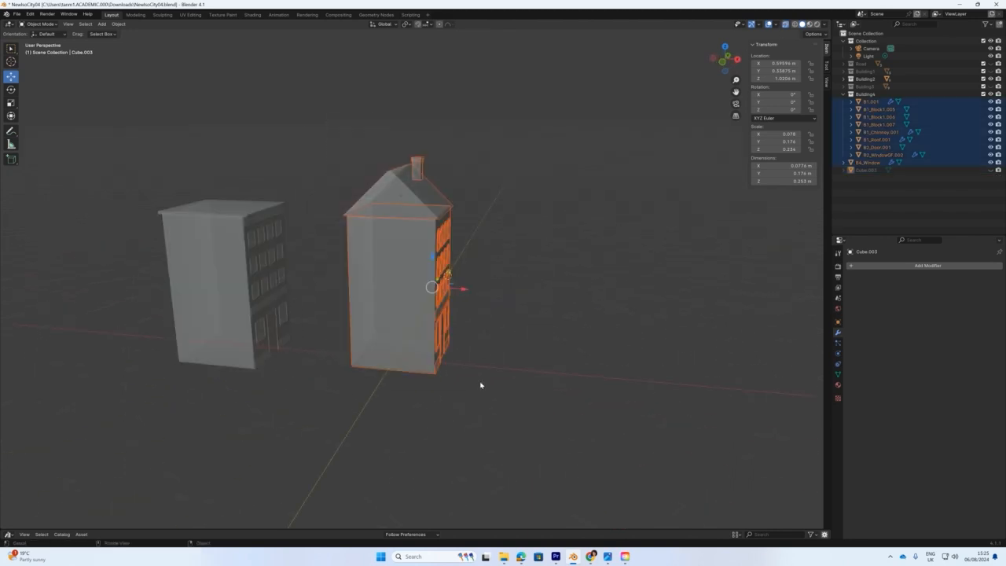
{"action": "left_click_drag", "start_coordinate": [990, 86], "coordinate": [990, 63]}
Slide the fourth house along the street into line with the other buildings.
{"action": "key", "text": "KP_3"}
{"action": "left_click_drag", "start_coordinate": [433, 282], "coordinate": [565, 282]}
{"action": "key", "text": "KP_1"}
{"action": "left_click_drag", "start_coordinate": [464, 282], "coordinate": [301, 282]}
{"action": "middle_click_drag", "start_coordinate": [314, 283], "coordinate": [518, 315]}
{"action": "key", "text": "KP_1"}
{"action": "key", "text": "KP_3"}
Select all four buildings and shift them left along the Y axis, using see-through shading to align them.
{"action": "left_click_drag", "start_coordinate": [135, 99], "coordinate": [640, 351]}
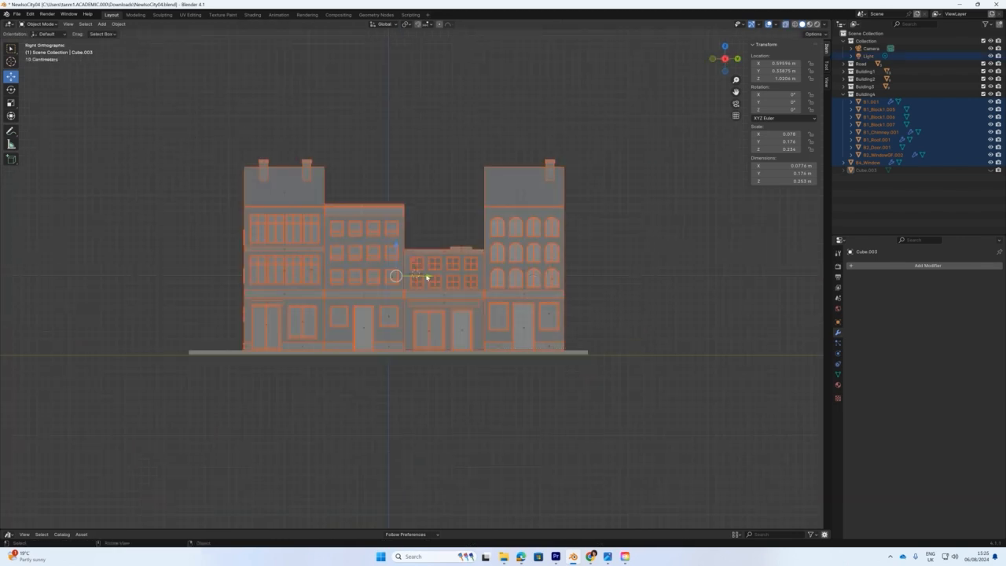
{"action": "key", "text": "shift+z"}
{"action": "key", "text": "g"}
{"action": "key", "text": "y"}
{"action": "left_click_drag", "start_coordinate": [415, 275], "coordinate": [415, 275]}
{"action": "middle_click_drag", "start_coordinate": [486, 287], "coordinate": [499, 313]}
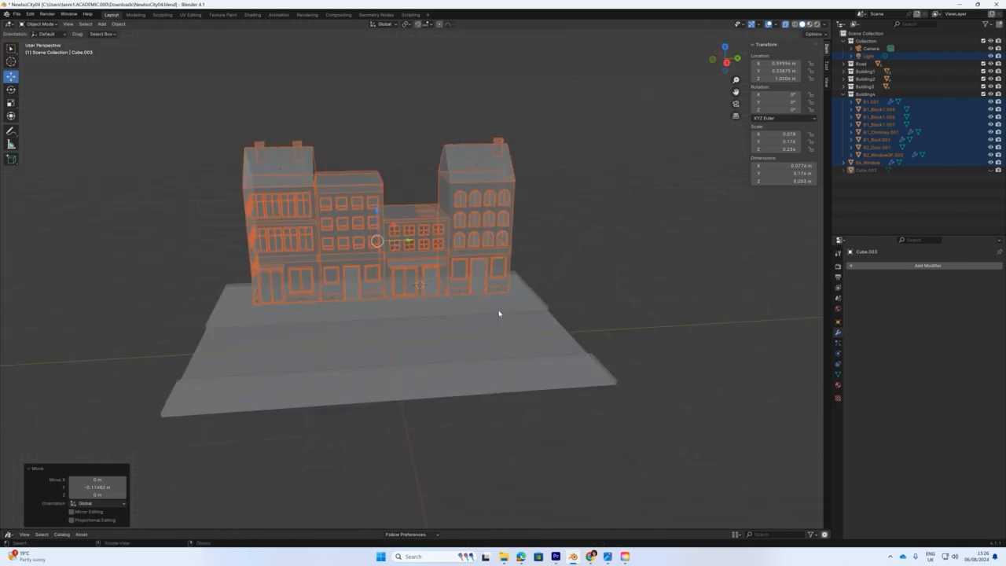
{"action": "key", "text": "KP_3"}
{"action": "left_click_drag", "start_coordinate": [420, 276], "coordinate": [417, 276]}
{"action": "middle_click_drag", "start_coordinate": [441, 191], "coordinate": [494, 218]}
{"action": "key", "text": "alt+z"}
{"action": "left_click", "coordinate": [487, 197]}
{"action": "scroll", "coordinate": [428, 231], "scroll_direction": "up", "scroll_amount": 3}
{"action": "middle_click_drag", "start_coordinate": [470, 251], "coordinate": [553, 272]}
{"action": "scroll", "coordinate": [428, 231], "scroll_direction": "down", "scroll_amount": 2}
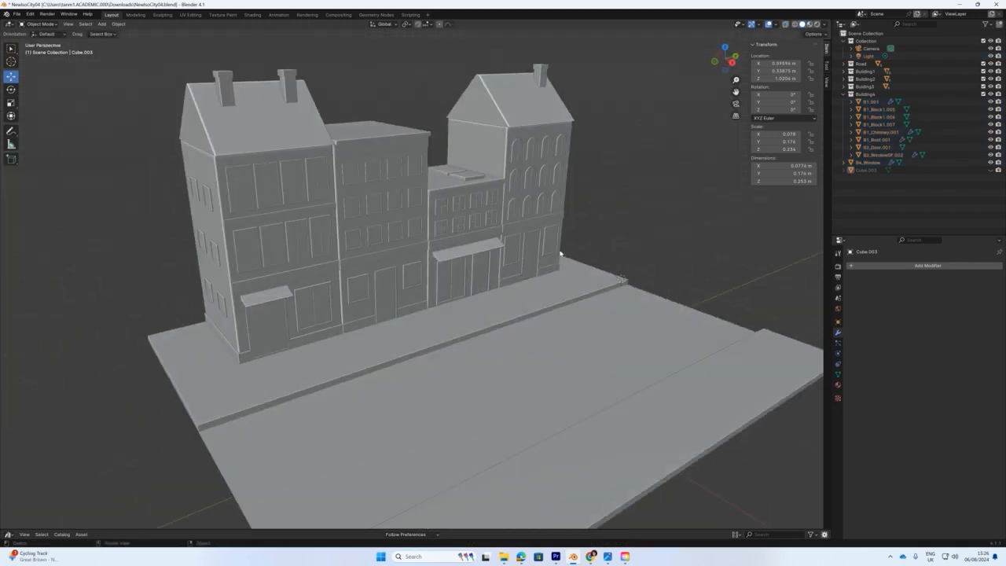
Raise the door B2_Door.001 slightly on Z, review the street row, and save the .blend file.
{"action": "left_click", "coordinate": [539, 275]}
{"action": "left_click", "coordinate": [533, 258]}
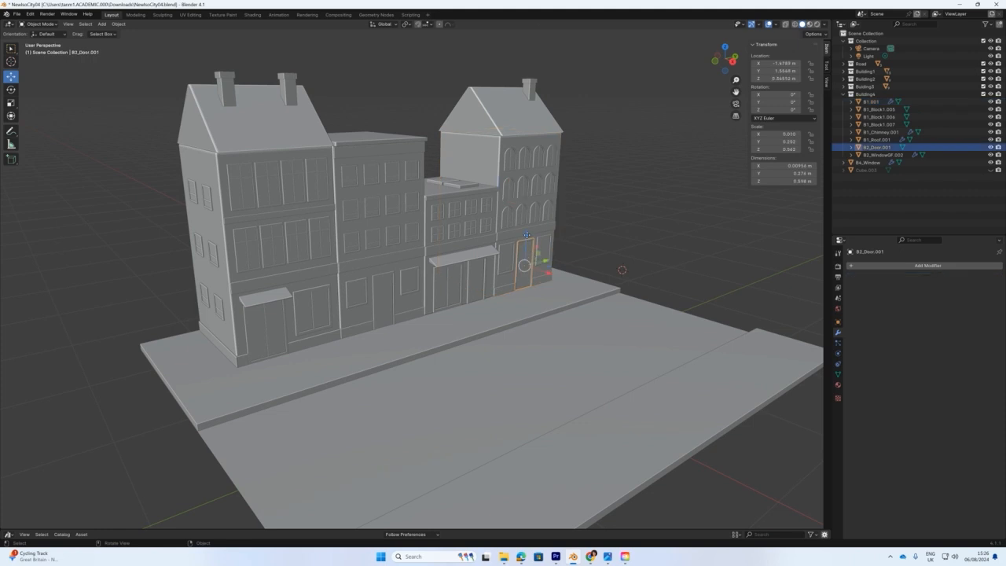
{"action": "left_click_drag", "start_coordinate": [528, 239], "coordinate": [526, 235]}
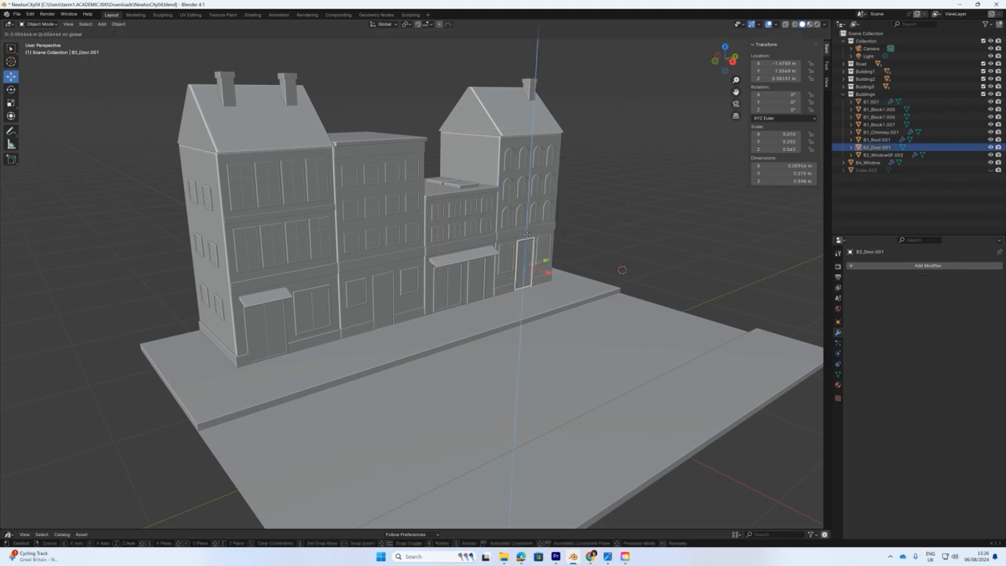
{"action": "left_click_drag", "start_coordinate": [526, 234], "coordinate": [528, 236]}
{"action": "left_click", "coordinate": [636, 225]}
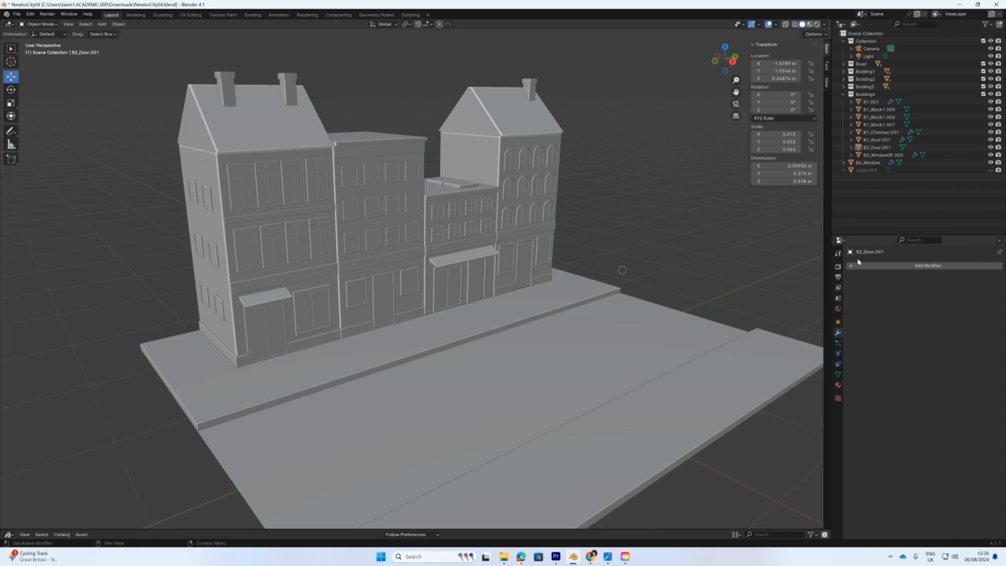
{"action": "scroll", "coordinate": [556, 249], "scroll_direction": "down", "scroll_amount": 3}
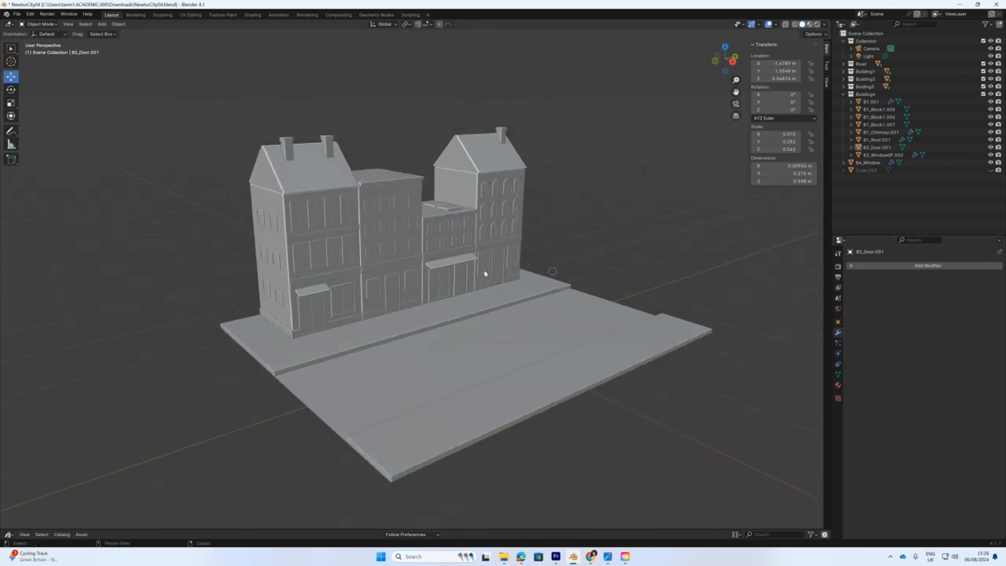
{"action": "middle_click_drag", "start_coordinate": [475, 256], "coordinate": [455, 265]}
{"action": "scroll", "coordinate": [417, 265], "scroll_direction": "up", "scroll_amount": 3}
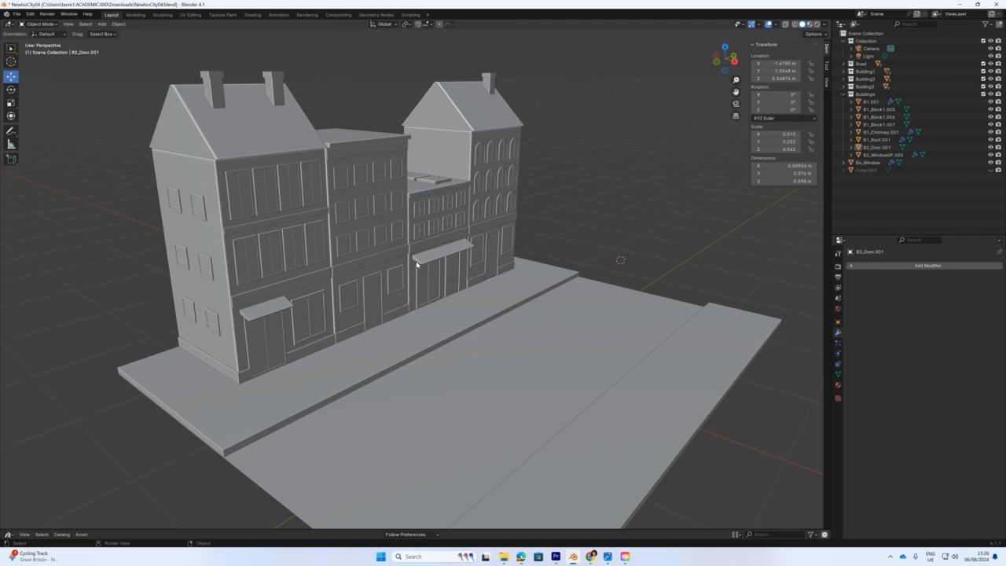
{"action": "key", "text": "ctrl+s"}
Drag the Photos window showing RenderShotIso.png over Blender to compare with the model.
{"action": "left_click_drag", "start_coordinate": [1005, 77], "coordinate": [557, 41]}
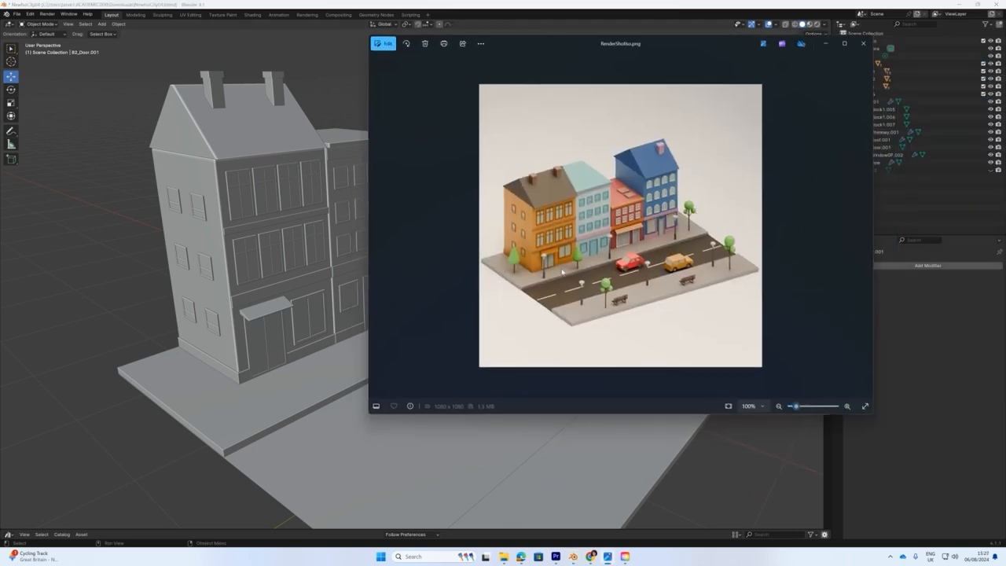